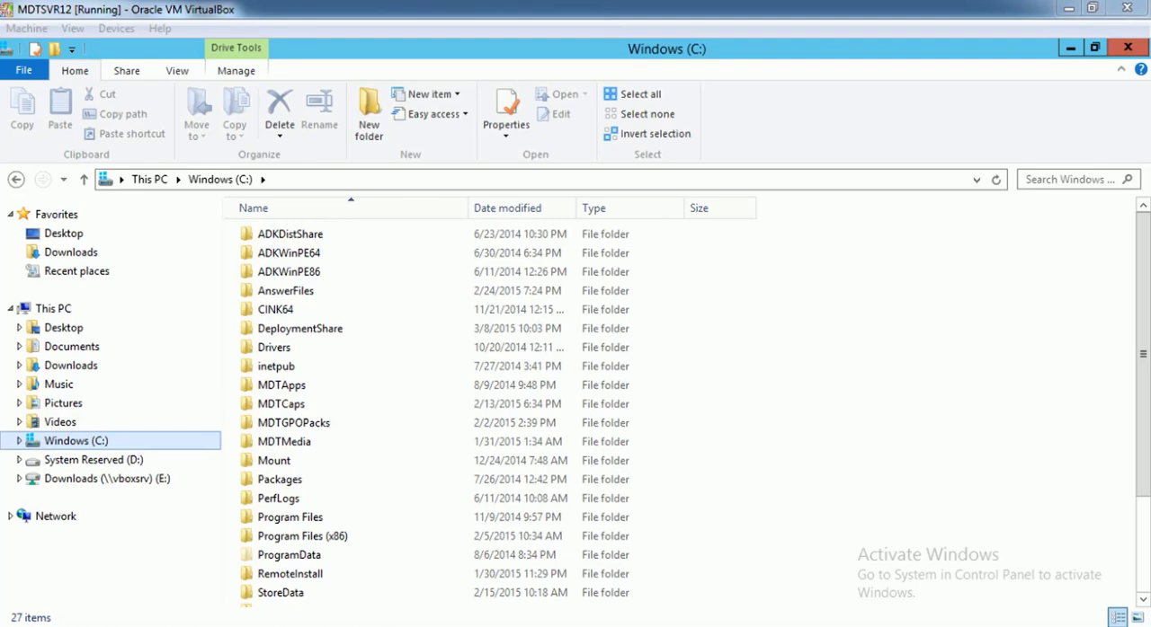
Open the Scripts folder inside DeploymentShare on drive C and look through its DeployWiz script and XML files
{"action": "double_click", "coordinate": [301, 328]}
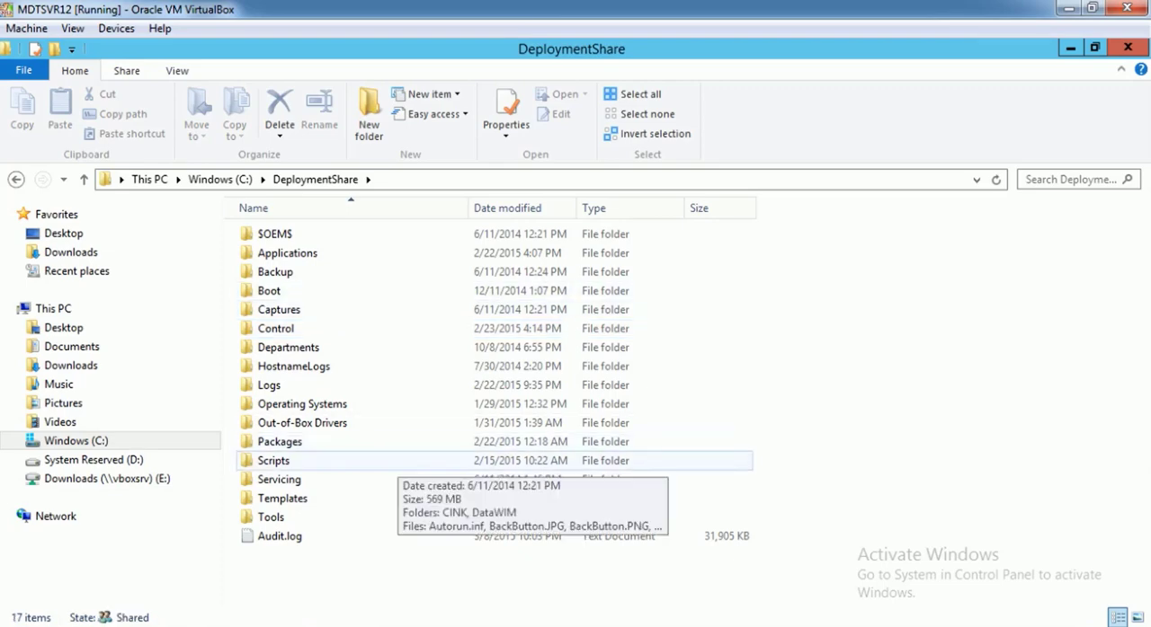
{"action": "double_click", "coordinate": [397, 461]}
{"action": "scroll", "coordinate": [396, 461], "scroll_direction": "down", "scroll_amount": 3}
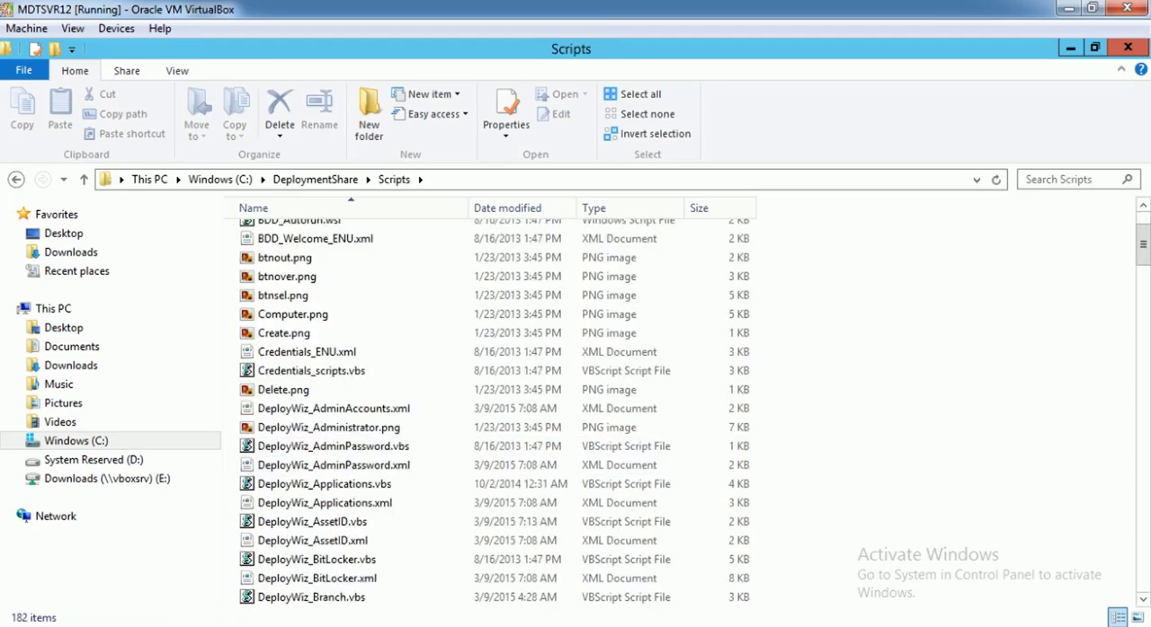
{"action": "scroll", "coordinate": [396, 314], "scroll_direction": "down", "scroll_amount": 2}
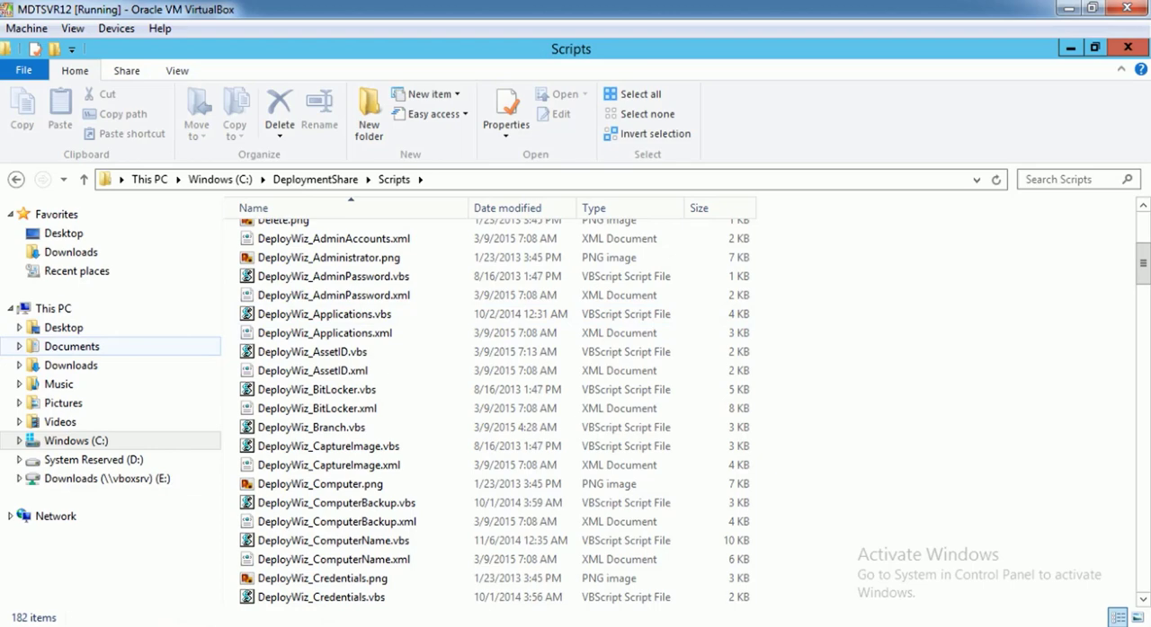
Inspect the Current, Original and Revisions folders inside DeploymentShareCopies in Documents
{"action": "left_click", "coordinate": [72, 346]}
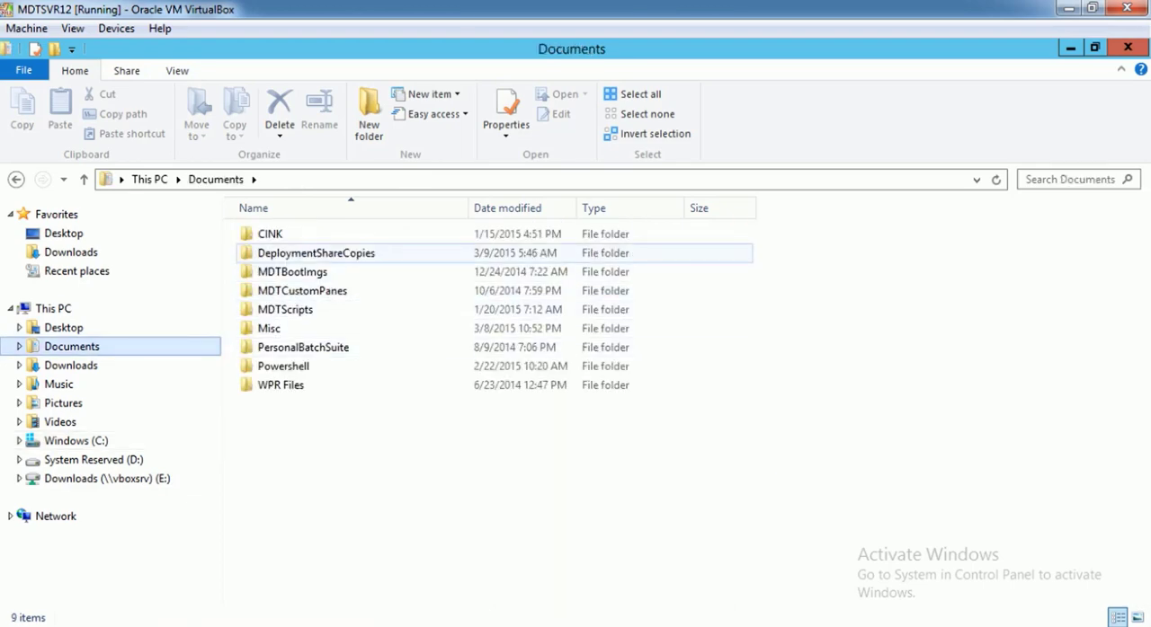
{"action": "double_click", "coordinate": [314, 252]}
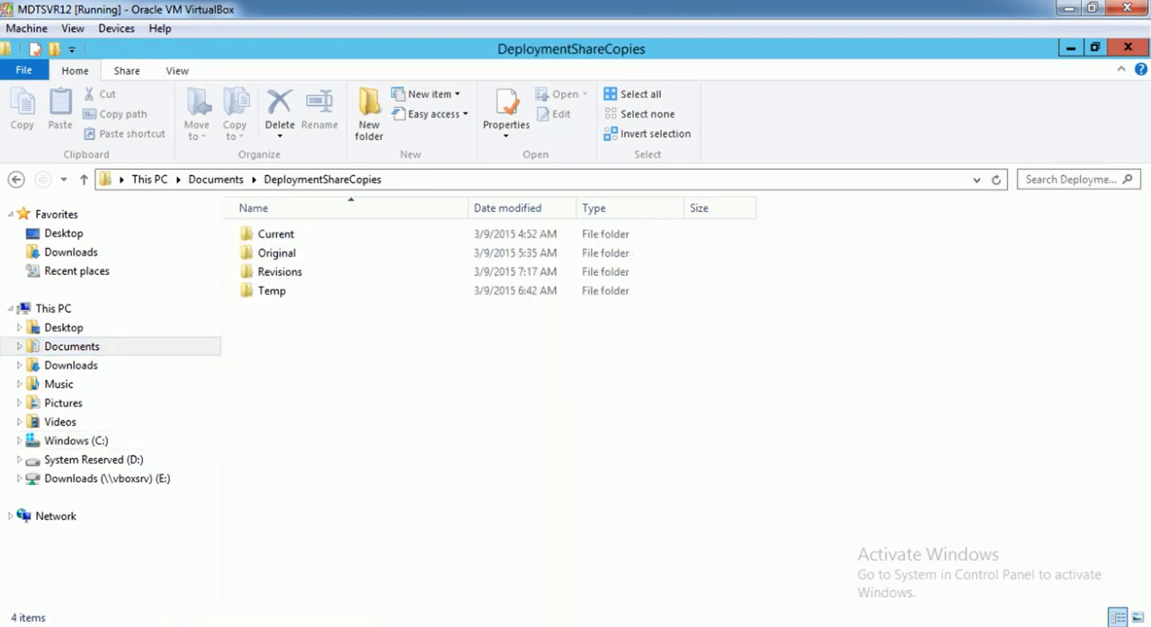
{"action": "double_click", "coordinate": [276, 234]}
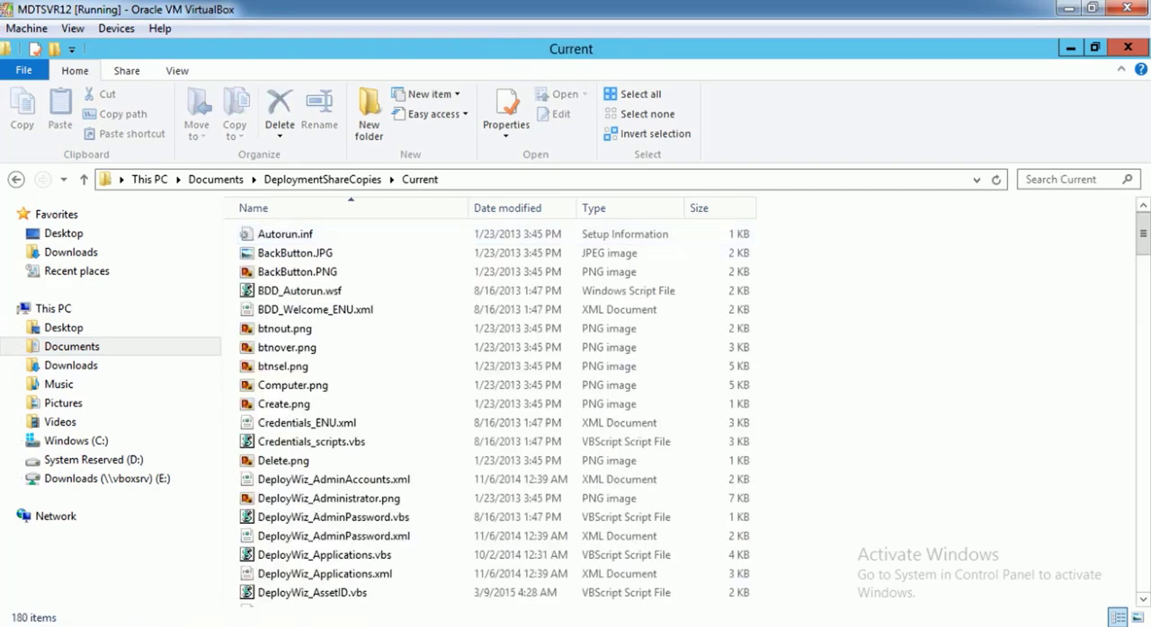
{"action": "left_click", "coordinate": [322, 179]}
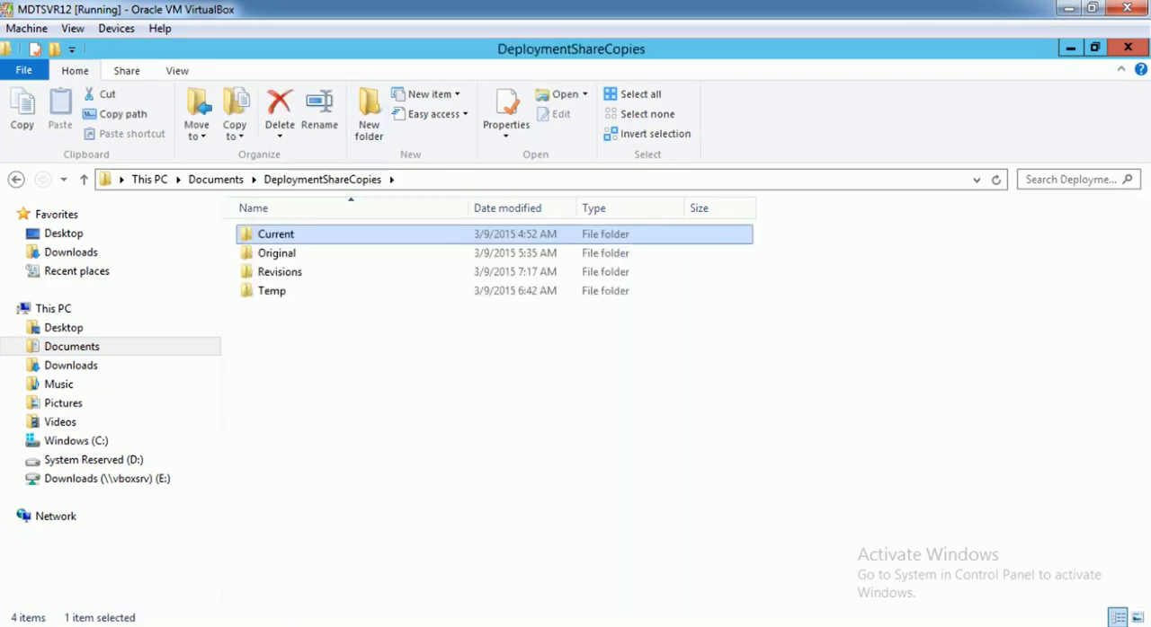
{"action": "double_click", "coordinate": [282, 251]}
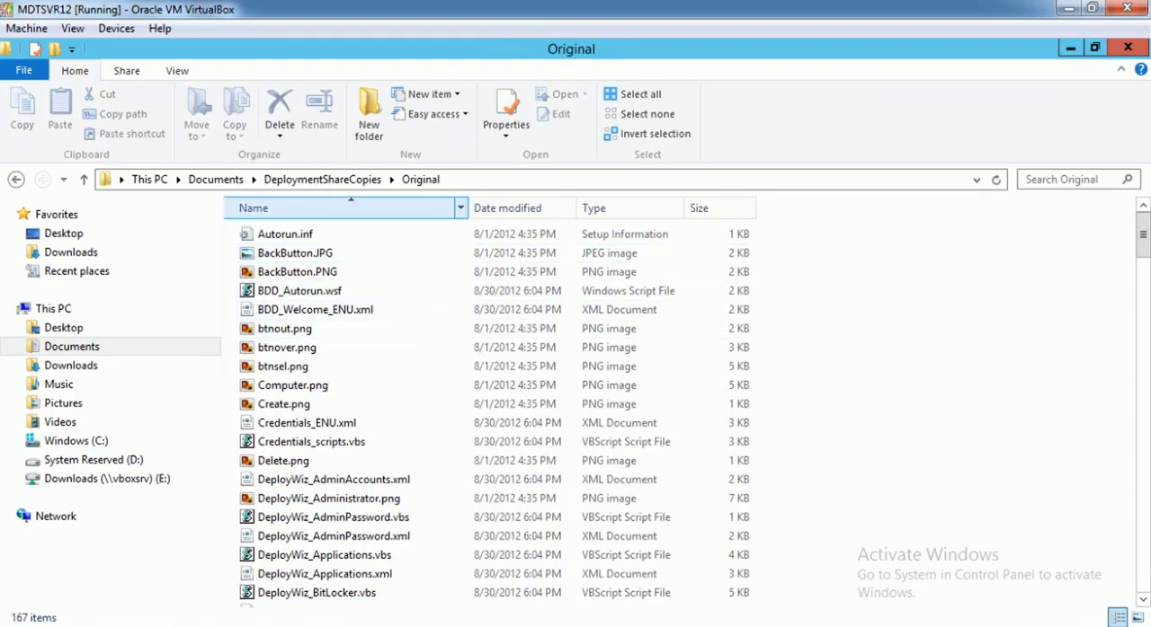
{"action": "left_click", "coordinate": [322, 179]}
{"action": "double_click", "coordinate": [286, 271]}
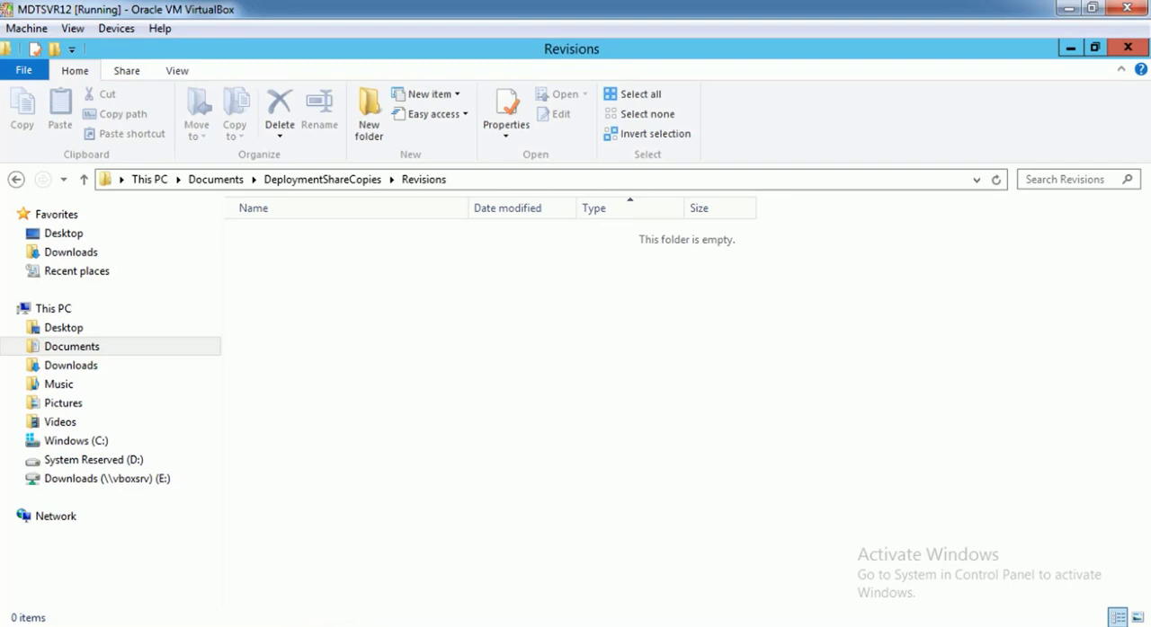
{"action": "left_click", "coordinate": [322, 178]}
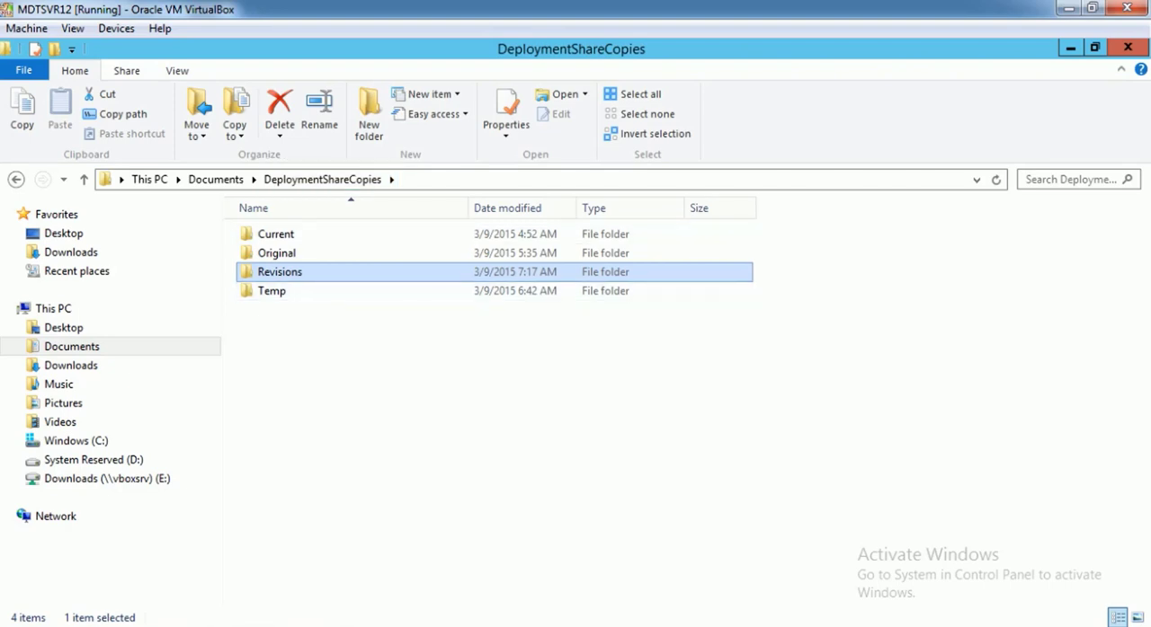
{"action": "left_click", "coordinate": [414, 387]}
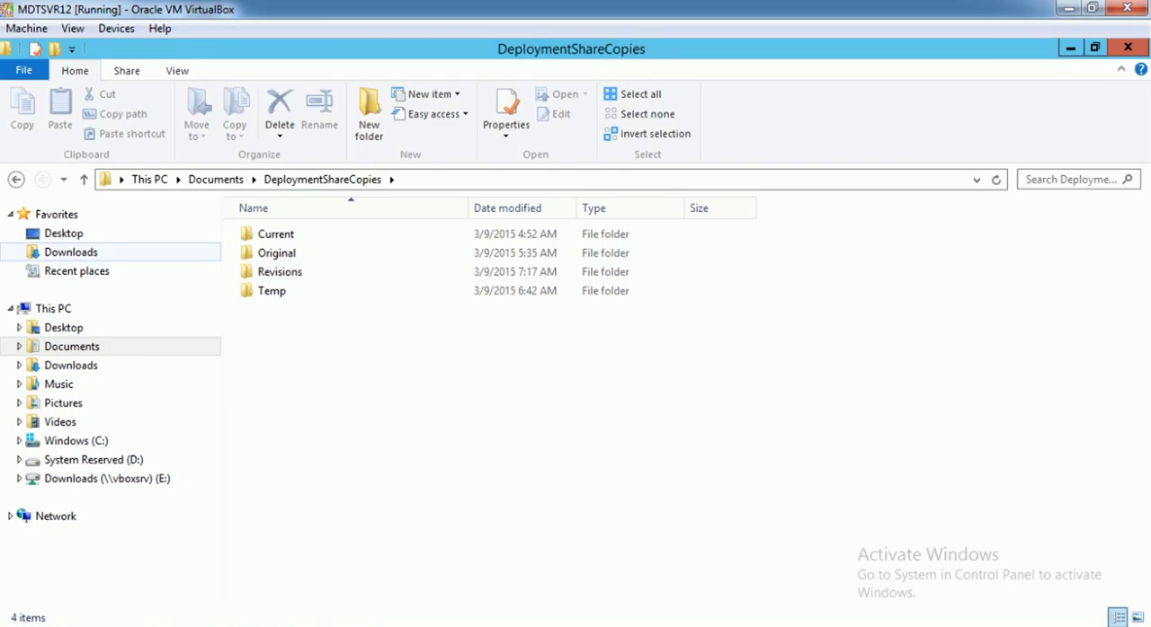
Launch MDTWizardStudio.application from the WizardEditor folder in Downloads to view the editor, and close it again
{"action": "left_click", "coordinate": [71, 253]}
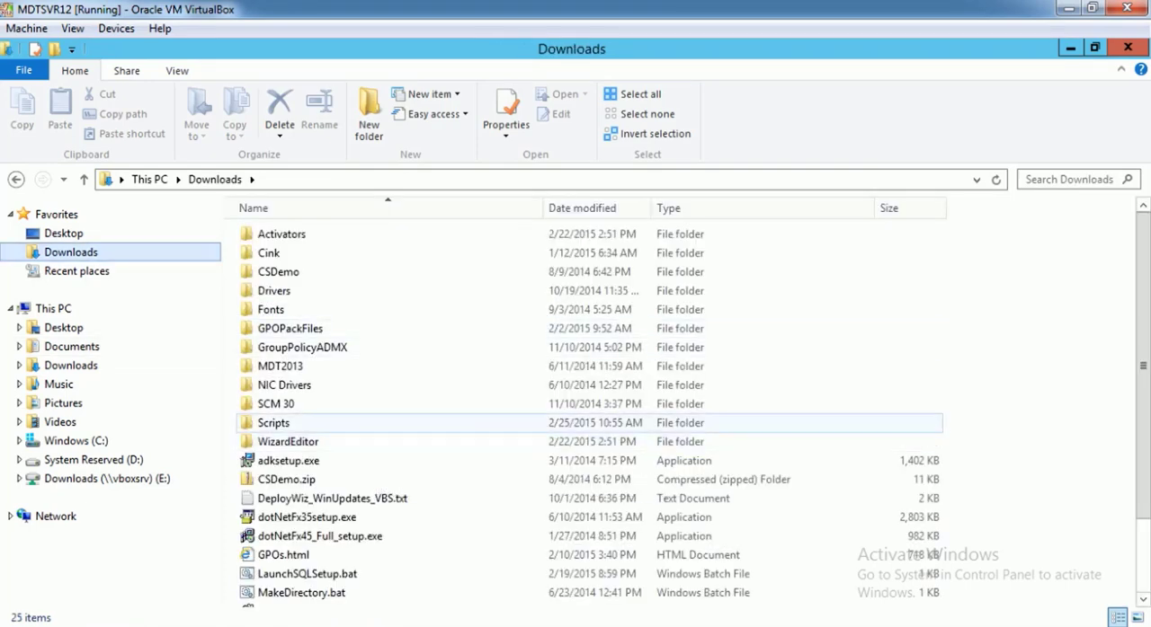
{"action": "double_click", "coordinate": [342, 440]}
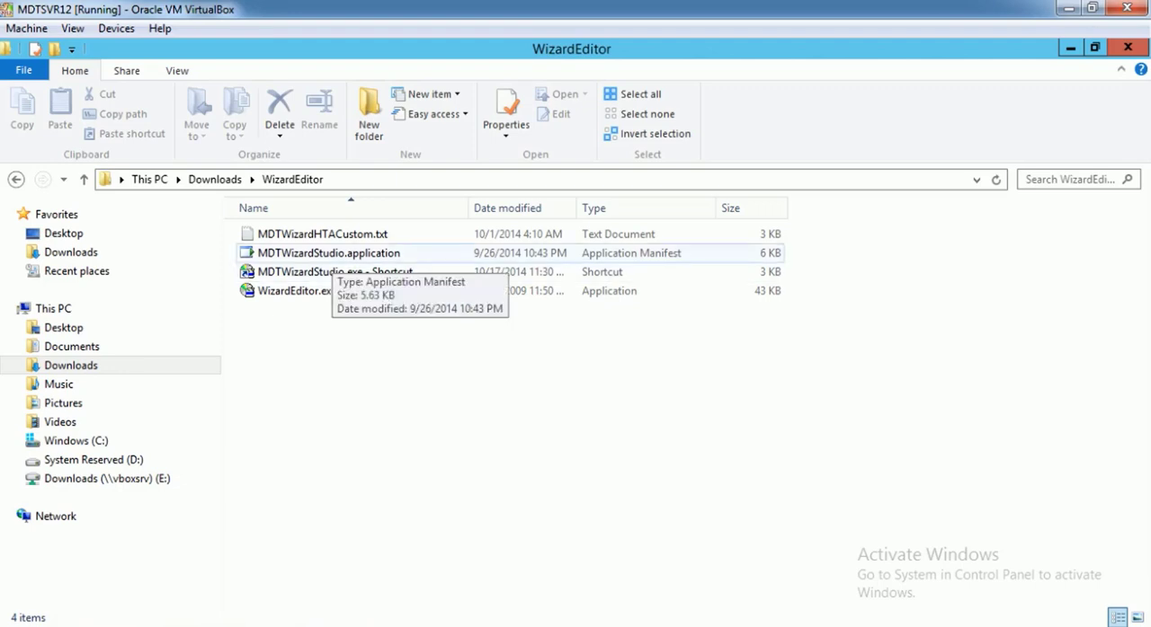
{"action": "left_click", "coordinate": [328, 254]}
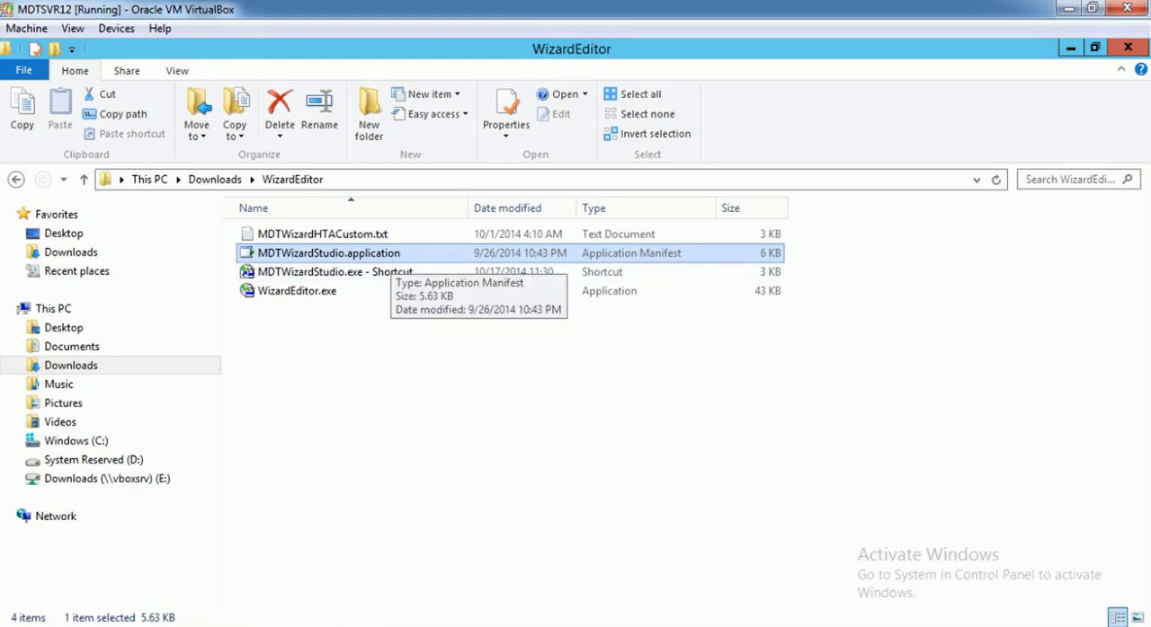
{"action": "double_click", "coordinate": [390, 255]}
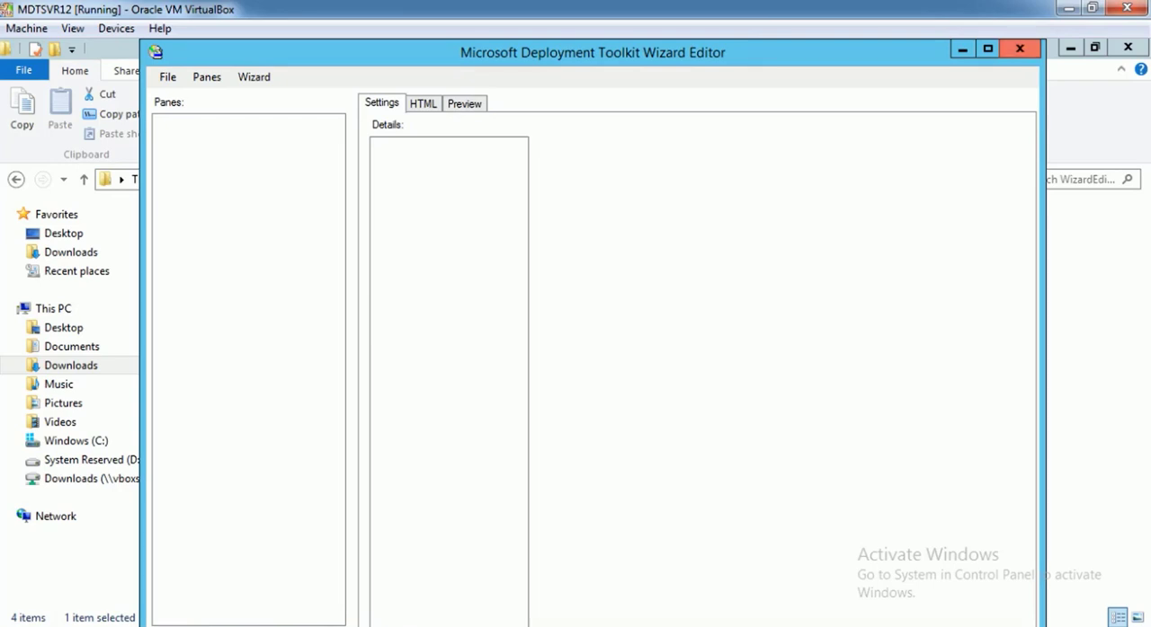
{"action": "left_click", "coordinate": [1020, 49]}
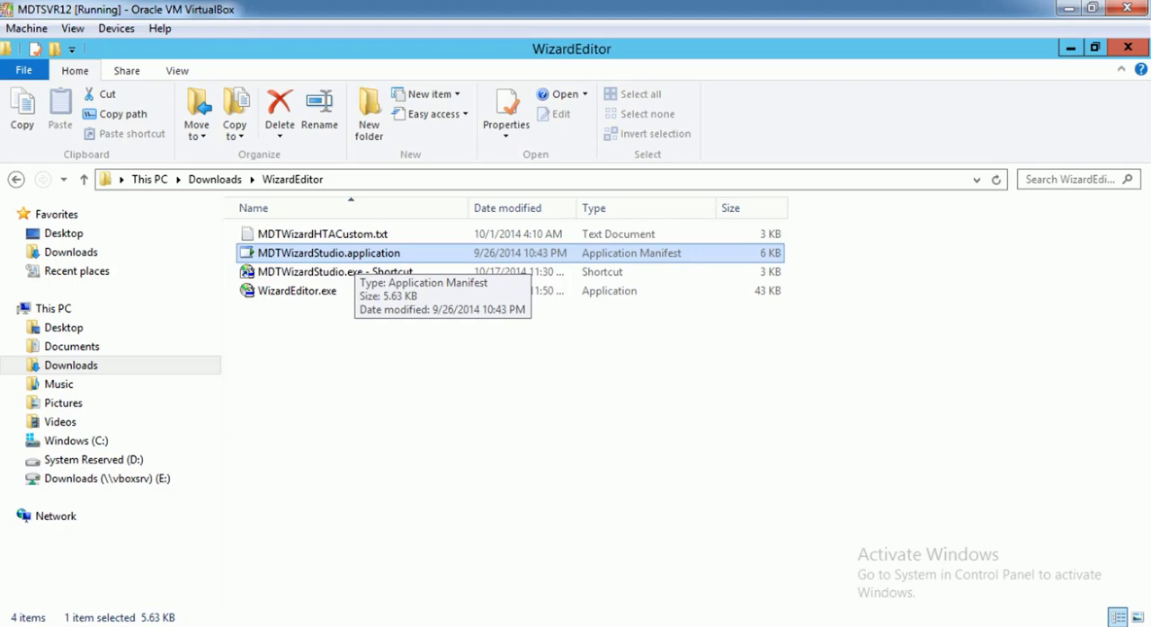
{"action": "double_click", "coordinate": [353, 255]}
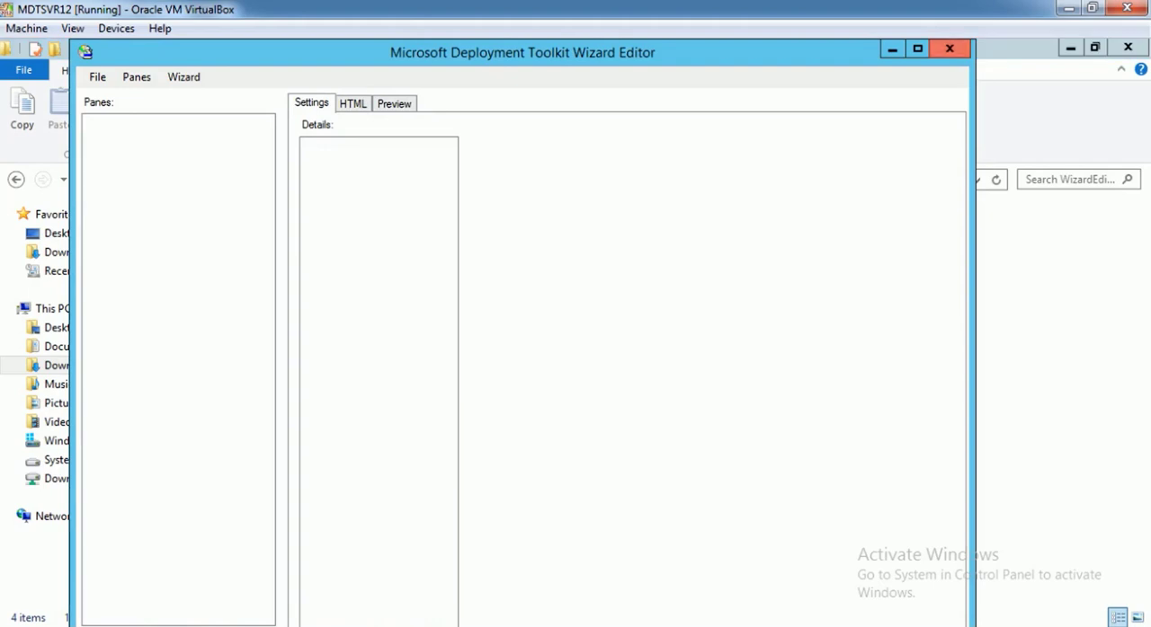
{"action": "left_click", "coordinate": [948, 49]}
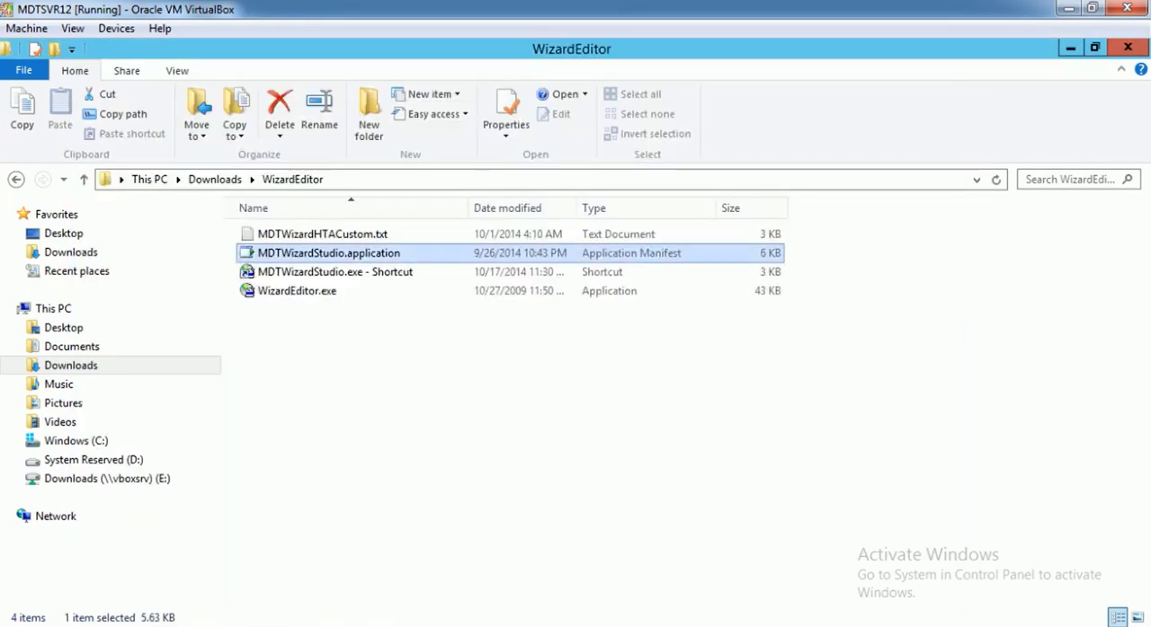
Go to %localappdata% and open its Apps folder
{"action": "left_click", "coordinate": [575, 179]}
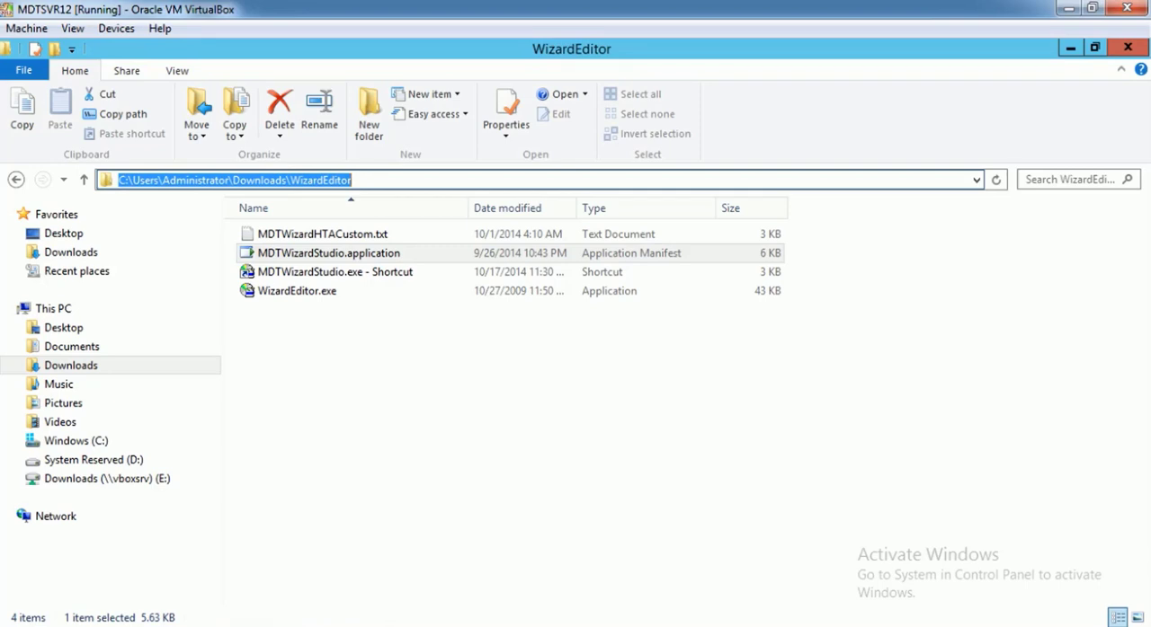
{"action": "type", "text": "%%"}
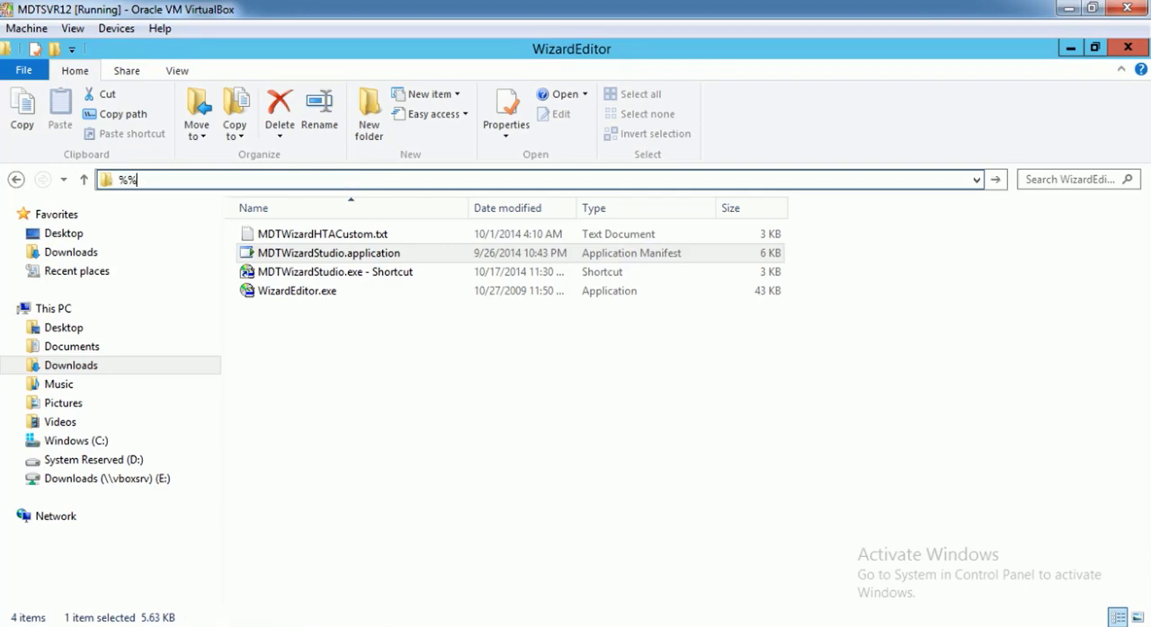
{"action": "key", "text": "Left"}
{"action": "type", "text": "localappdata"}
{"action": "key", "text": "Return"}
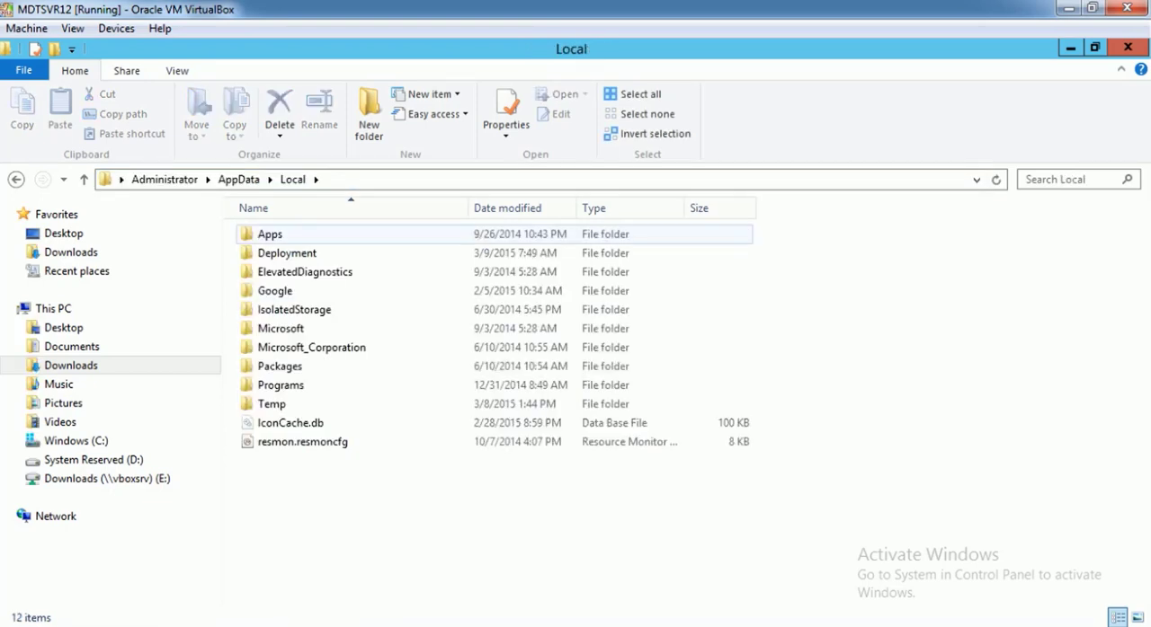
{"action": "double_click", "coordinate": [270, 234]}
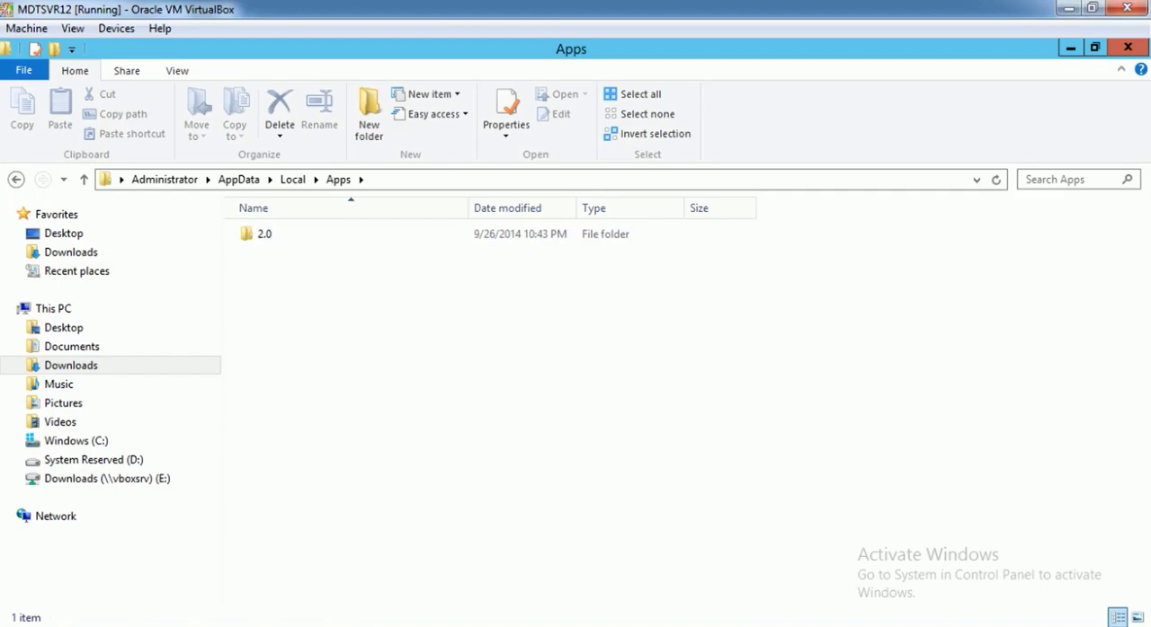
Search the Apps folder for "mdtwizards" and show the available actions for MDTWizardStudio.exe
{"action": "key", "text": "ctrl+e"}
{"action": "type", "text": "mdt"}
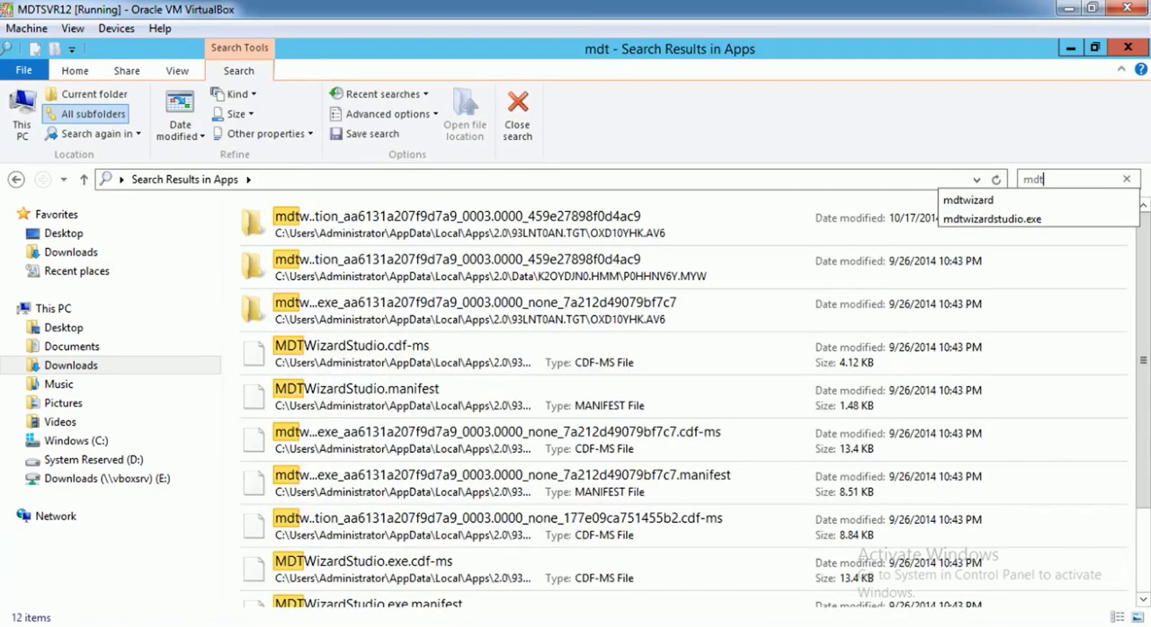
{"action": "type", "text": "wizards"}
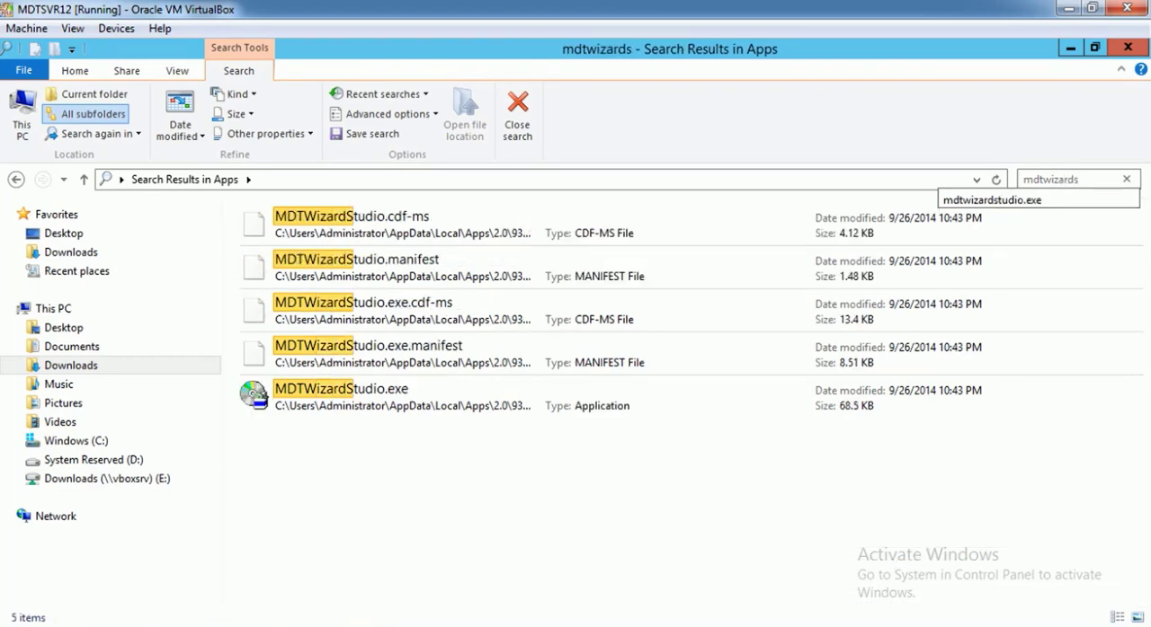
{"action": "left_click", "coordinate": [377, 397]}
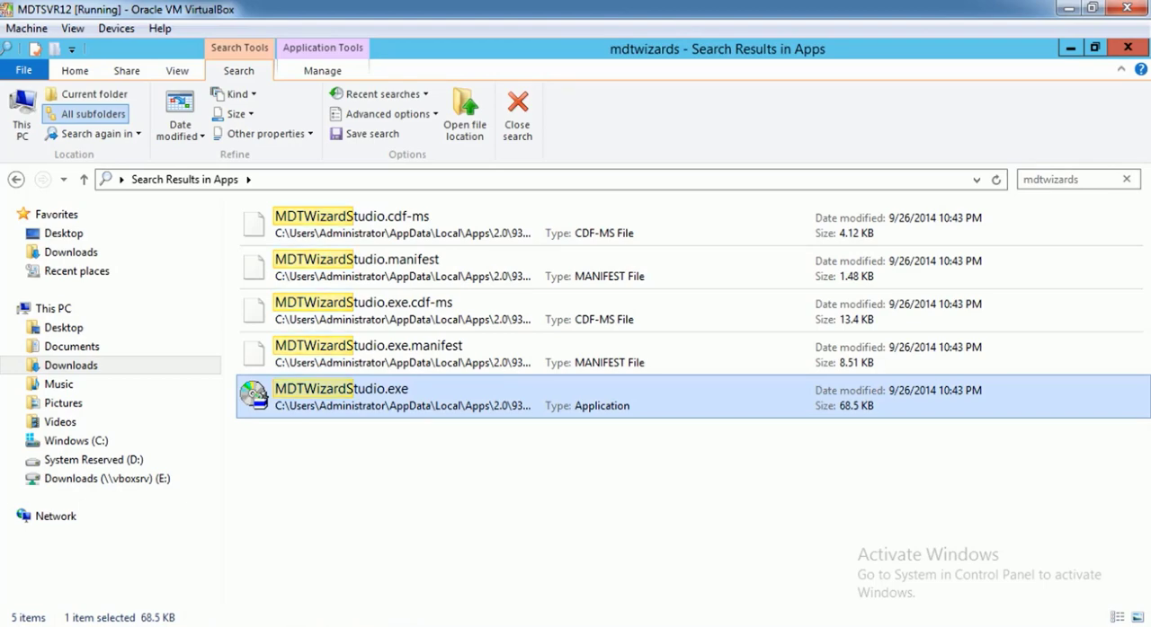
{"action": "right_click", "coordinate": [427, 398]}
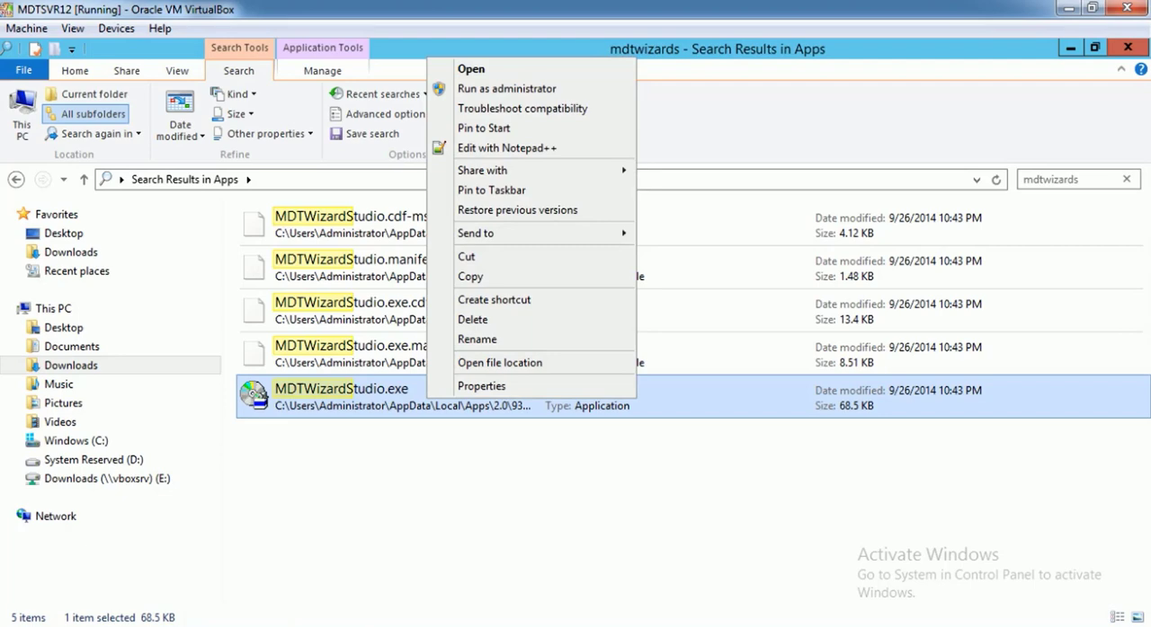
Launch the wizard editor from the MDTWizardStudio.exe shortcut in Downloads\WizardEditor and maximize its window
{"action": "left_click", "coordinate": [71, 253]}
{"action": "double_click", "coordinate": [286, 441]}
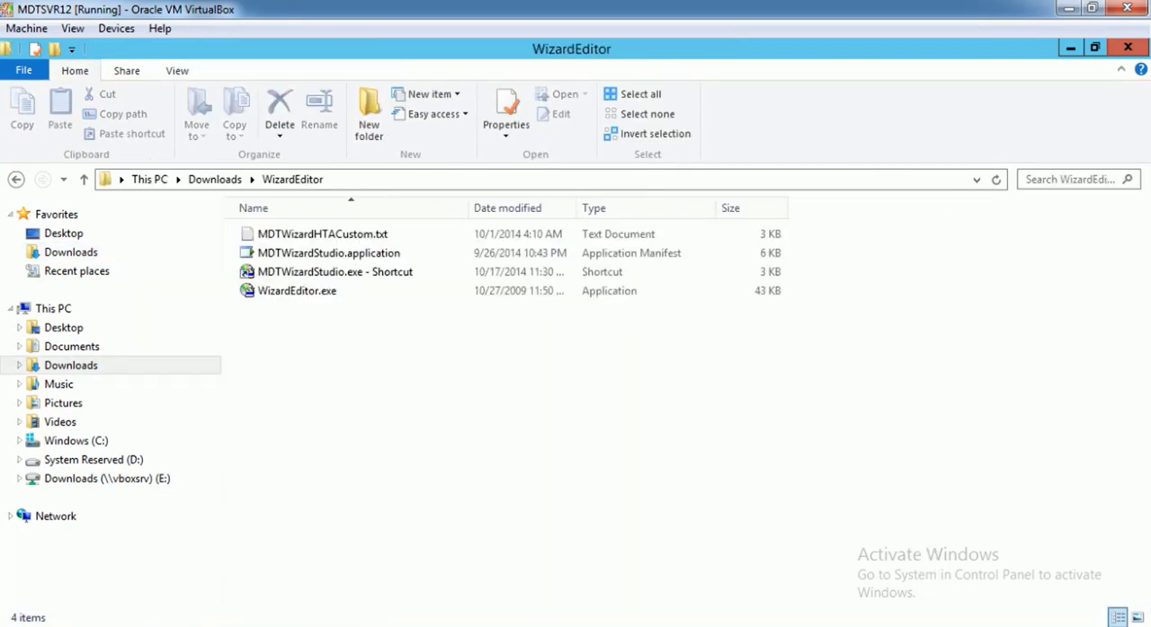
{"action": "left_click", "coordinate": [334, 272]}
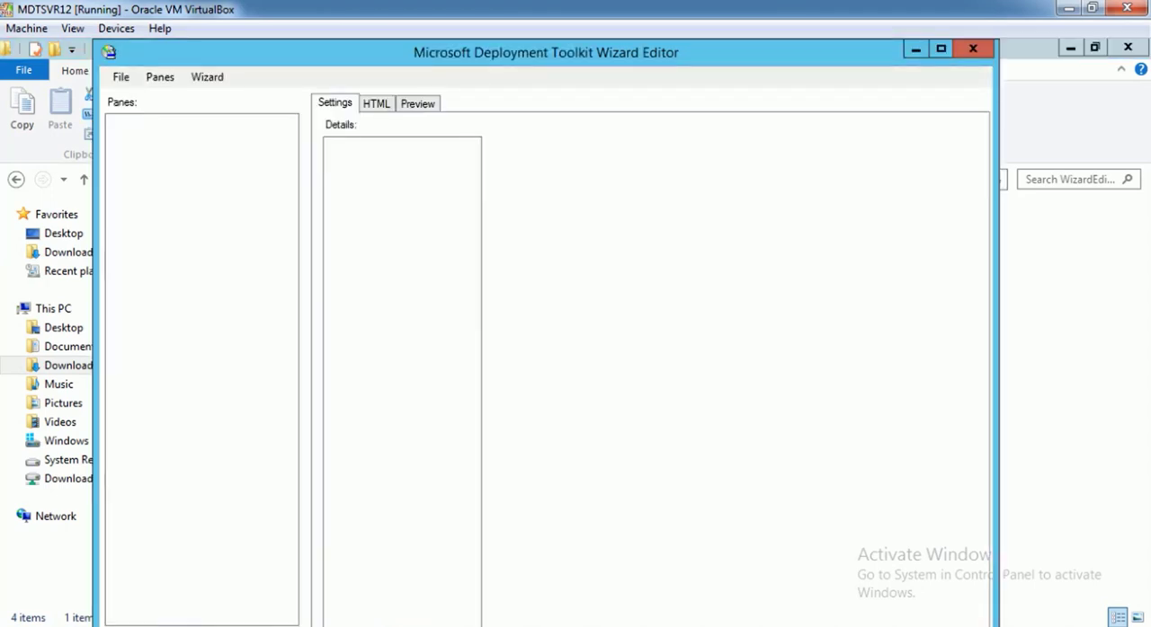
{"action": "left_click_drag", "start_coordinate": [815, 62], "coordinate": [845, 124]}
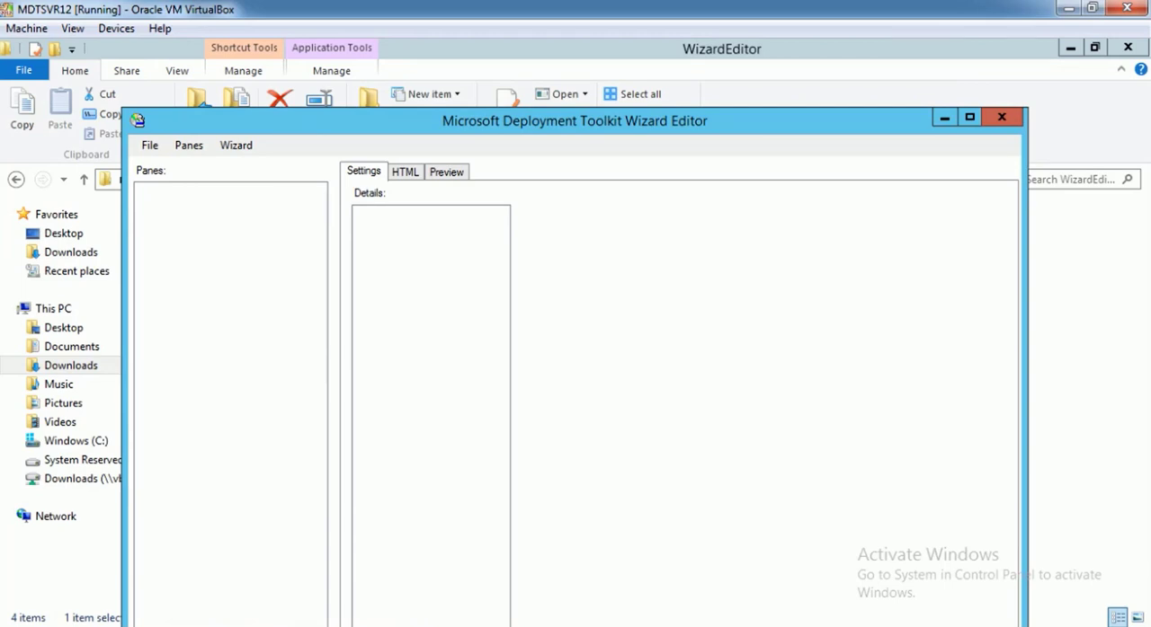
{"action": "left_click_drag", "start_coordinate": [752, 116], "coordinate": [765, 76]}
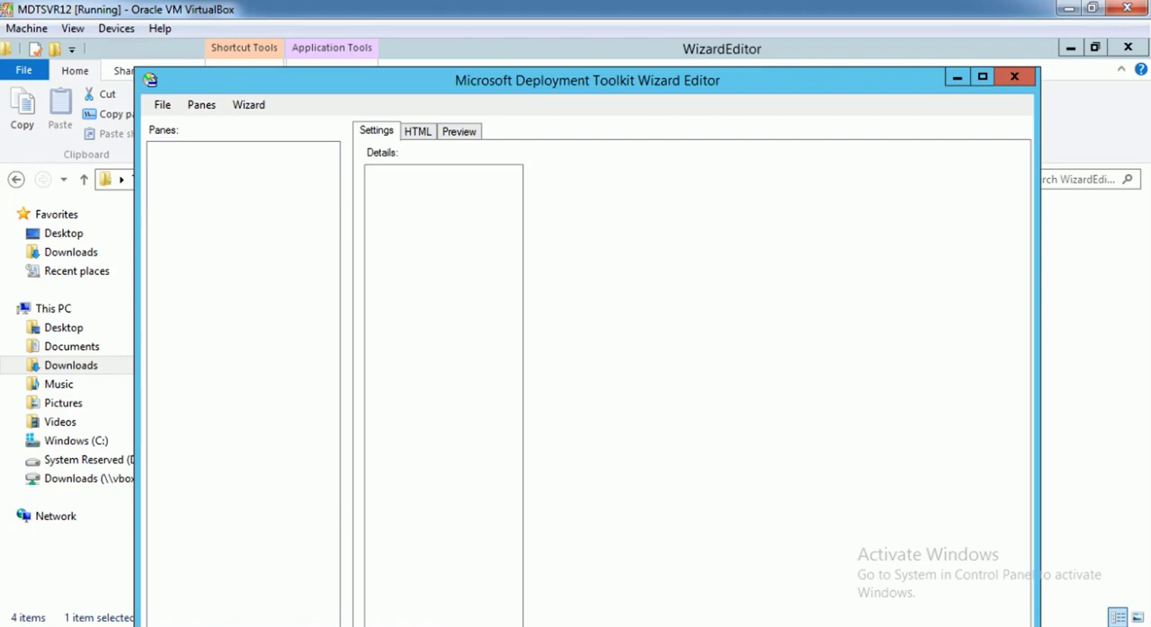
{"action": "left_click_drag", "start_coordinate": [565, 80], "coordinate": [564, 6]}
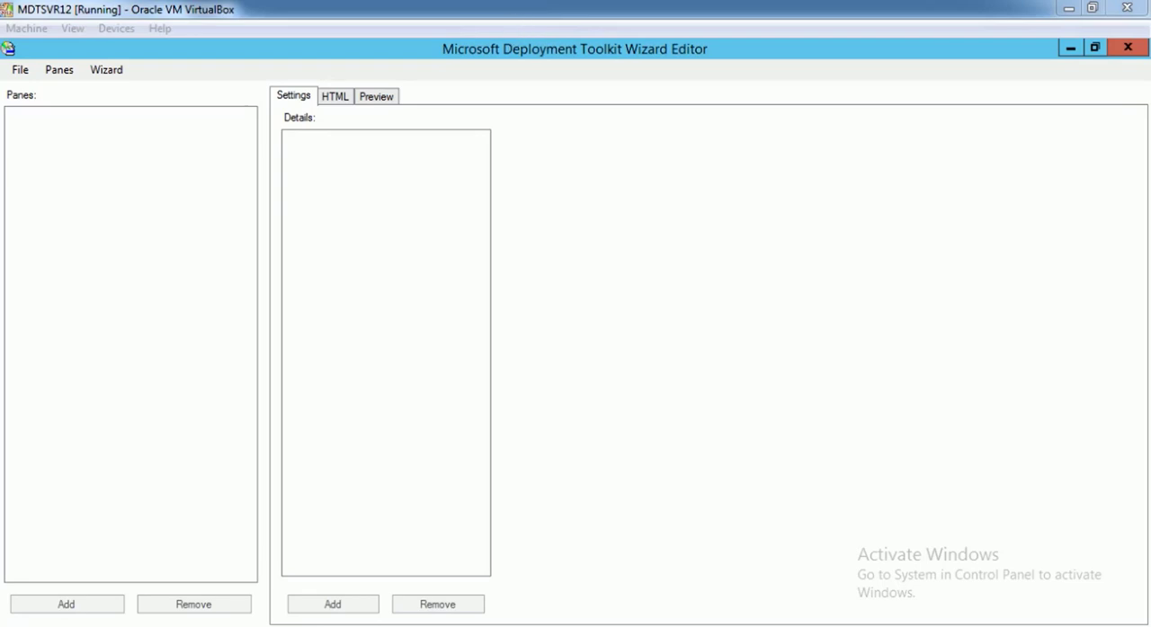
Minimize the wizard editor and select the Current folder inside DeploymentShareCopies in Documents
{"action": "left_click", "coordinate": [1070, 47]}
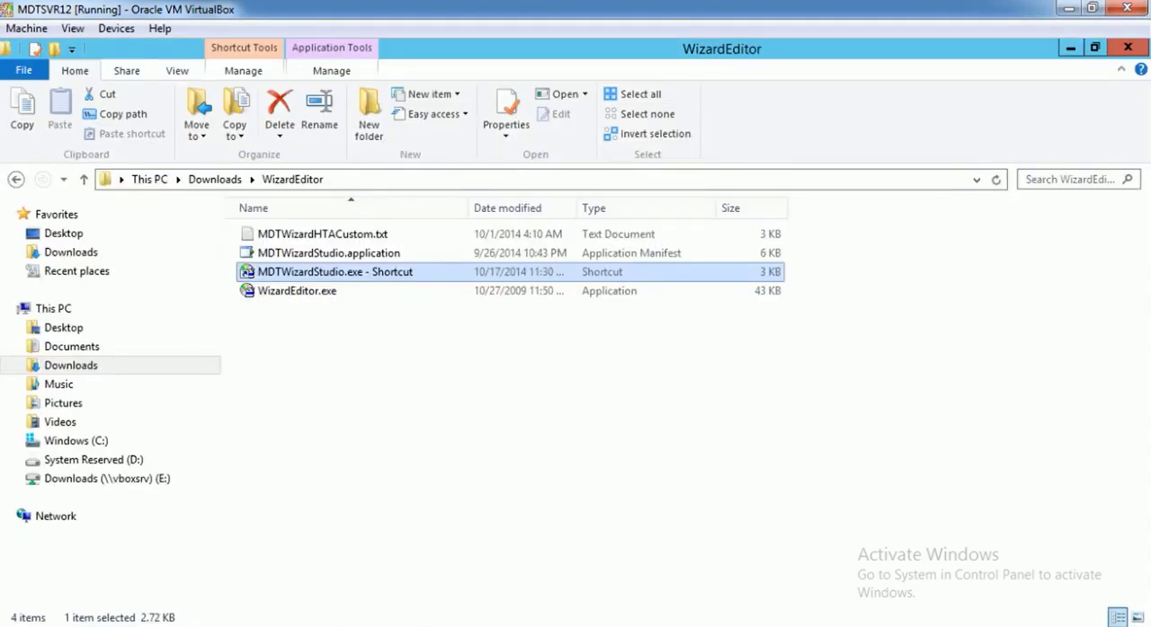
{"action": "left_click", "coordinate": [72, 346]}
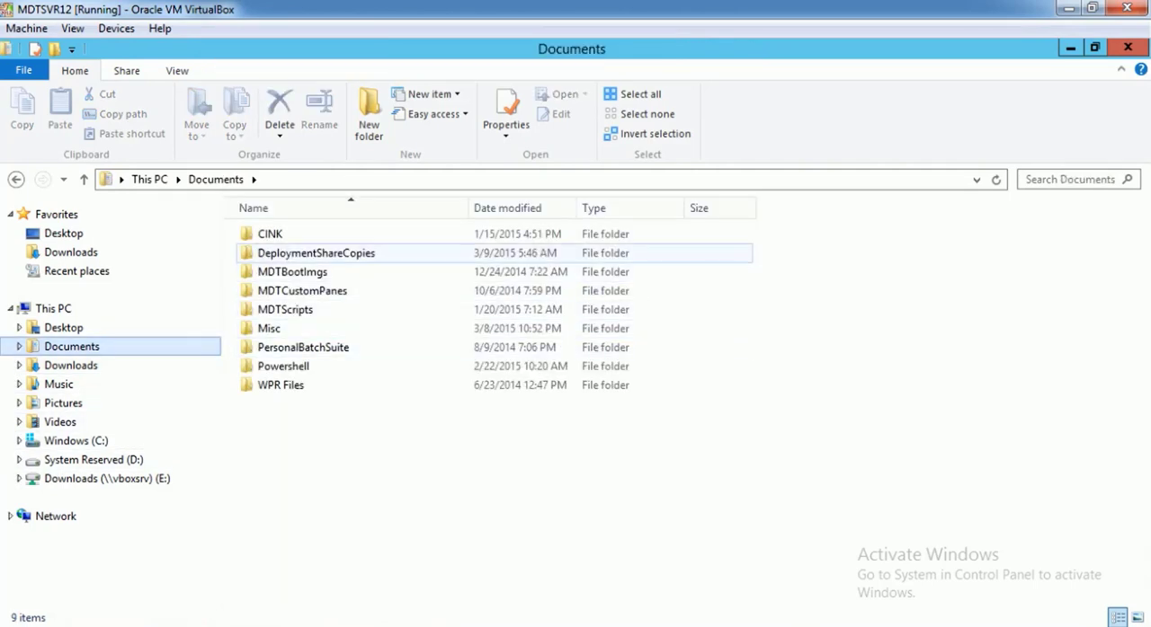
{"action": "double_click", "coordinate": [369, 253]}
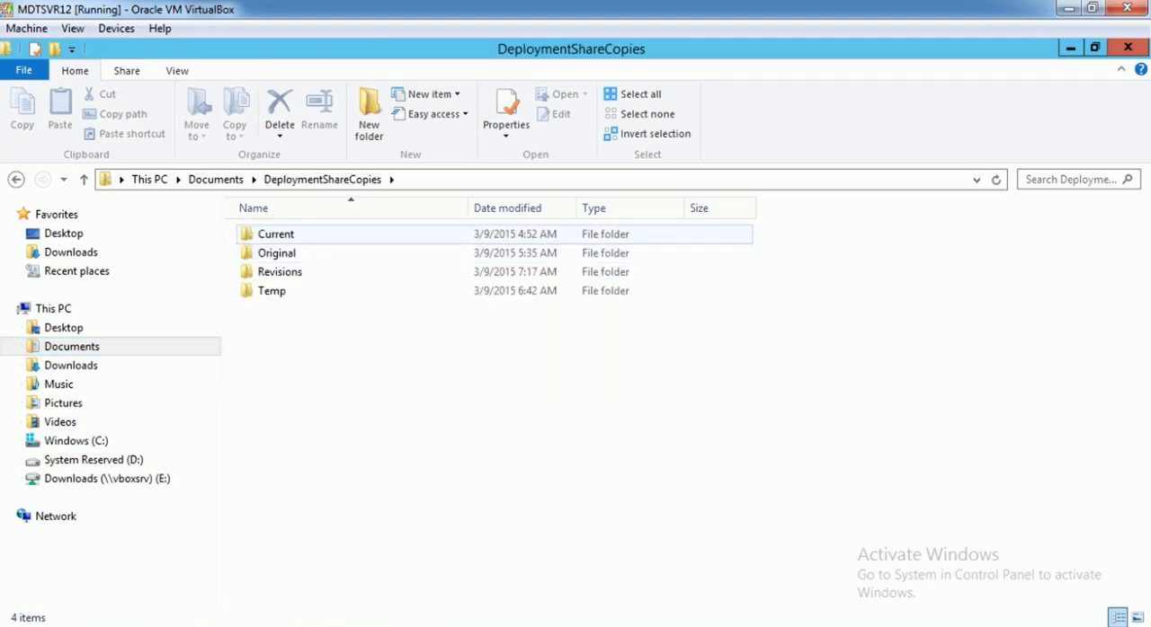
{"action": "left_click", "coordinate": [297, 235]}
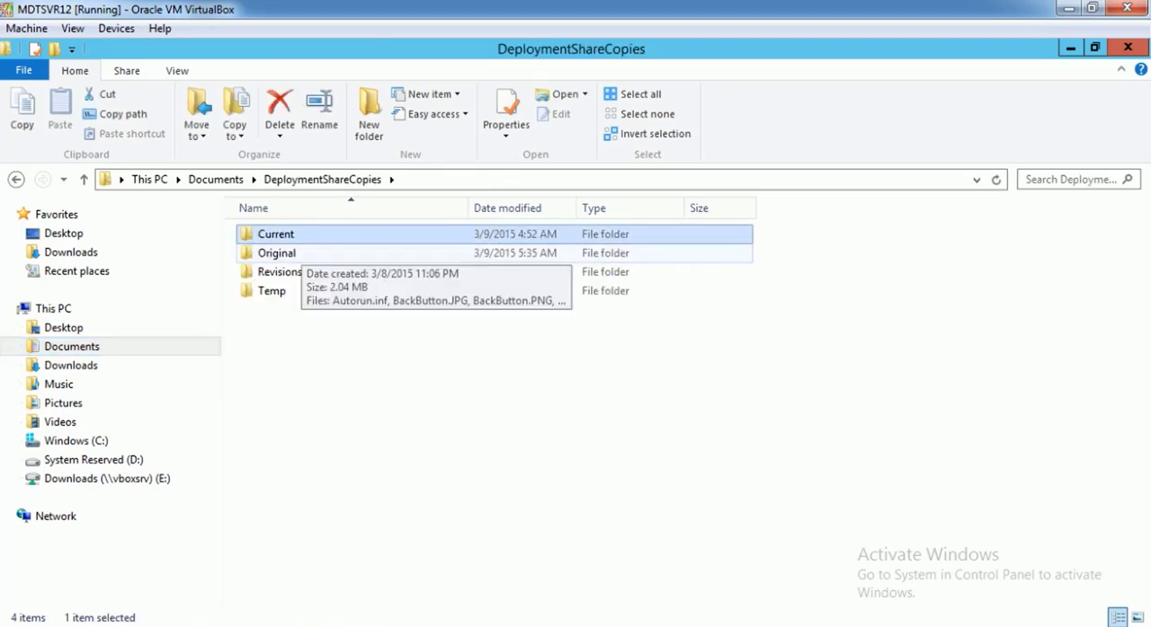
Copy all files from the Original folder into the Revisions folder of DeploymentShareCopies and sort the copies by name
{"action": "left_click", "coordinate": [300, 253]}
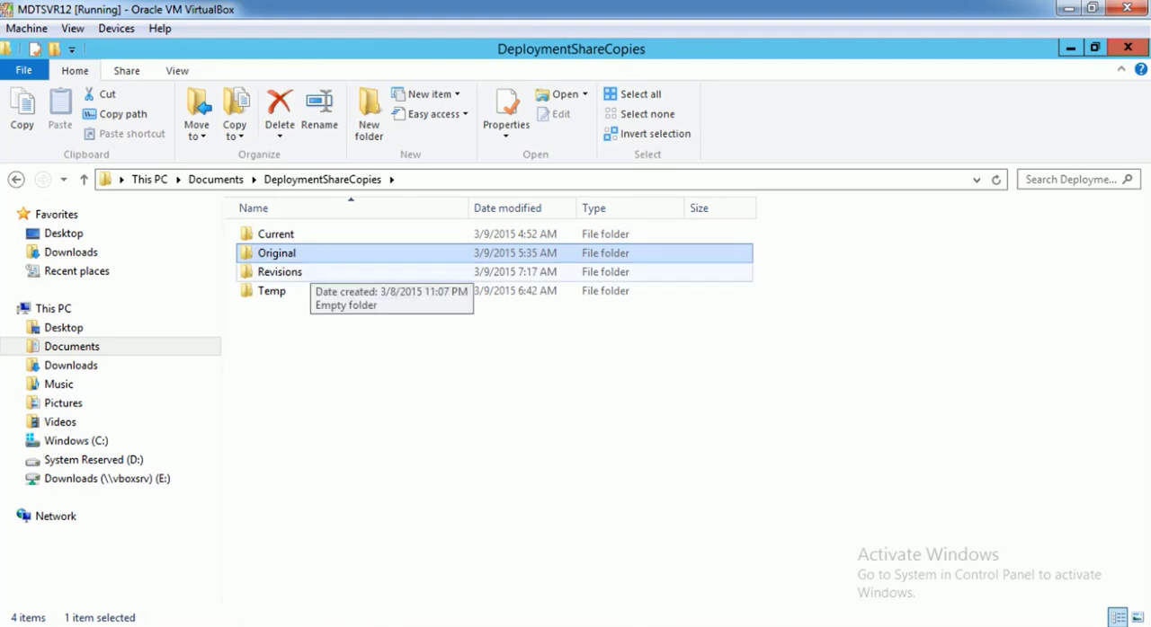
{"action": "double_click", "coordinate": [280, 271]}
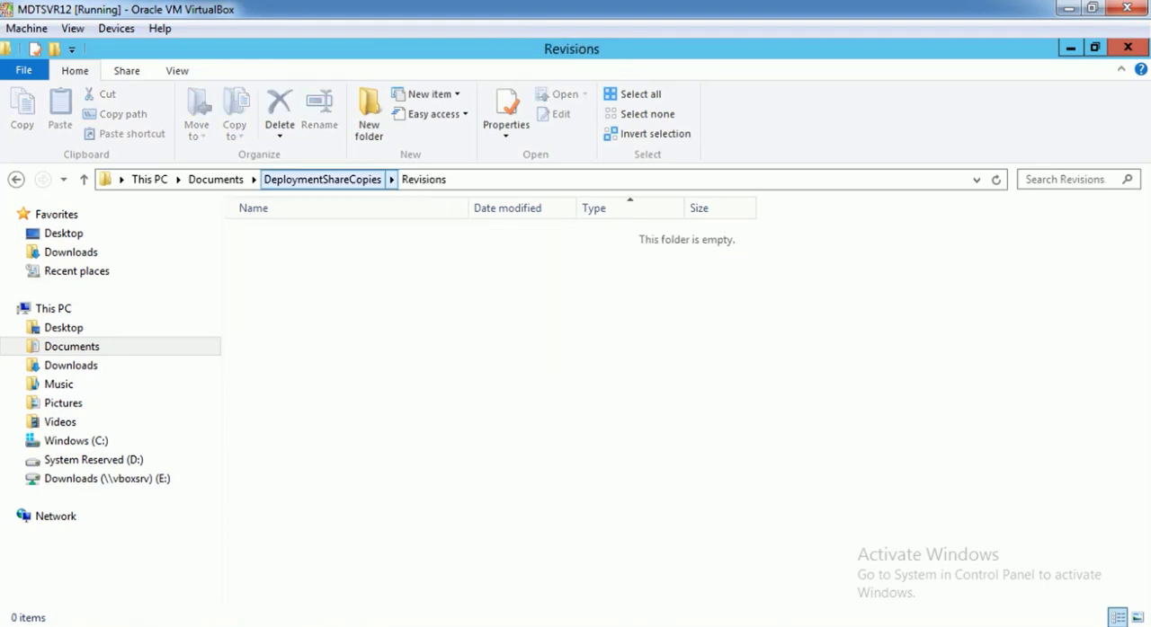
{"action": "left_click", "coordinate": [322, 178]}
{"action": "double_click", "coordinate": [277, 252]}
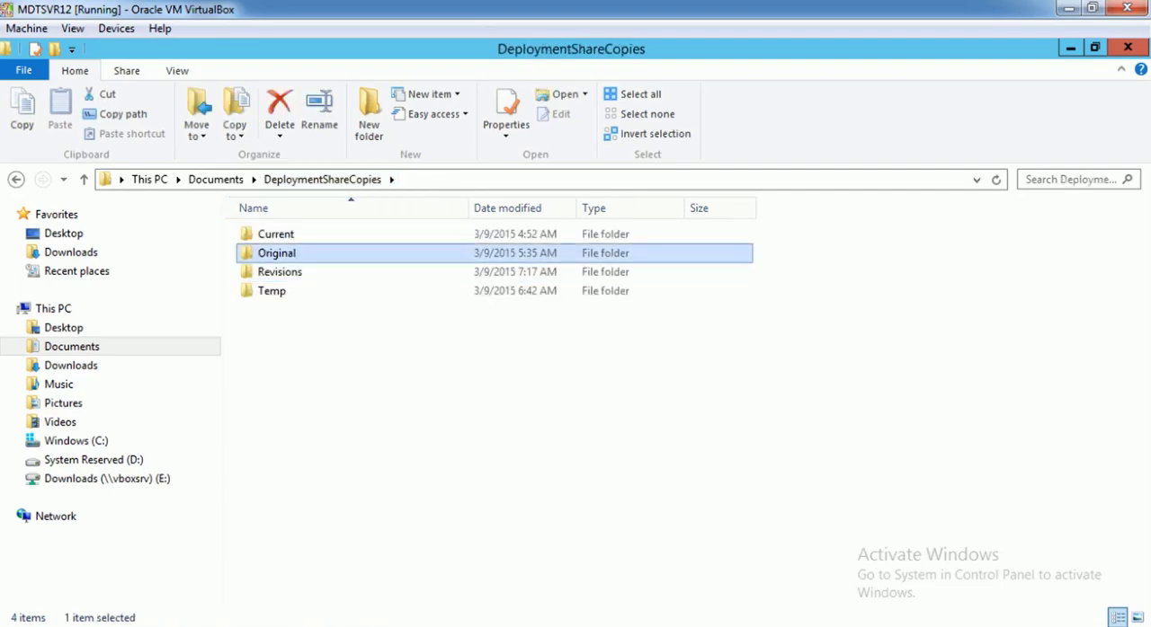
{"action": "key", "text": "ctrl+a"}
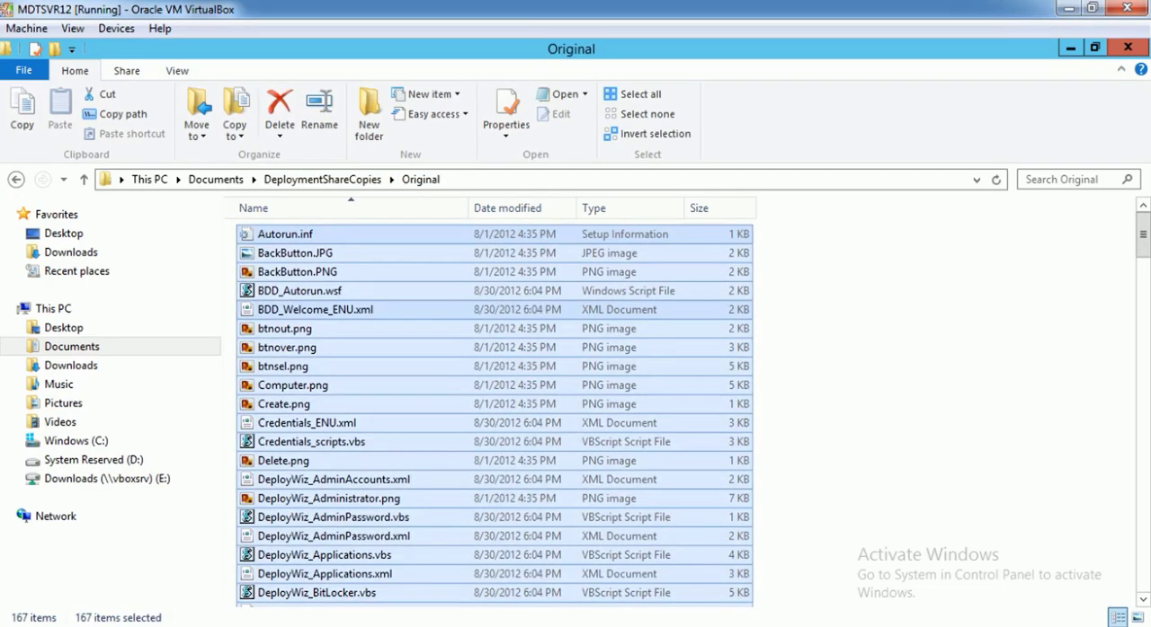
{"action": "key", "text": "ctrl+c"}
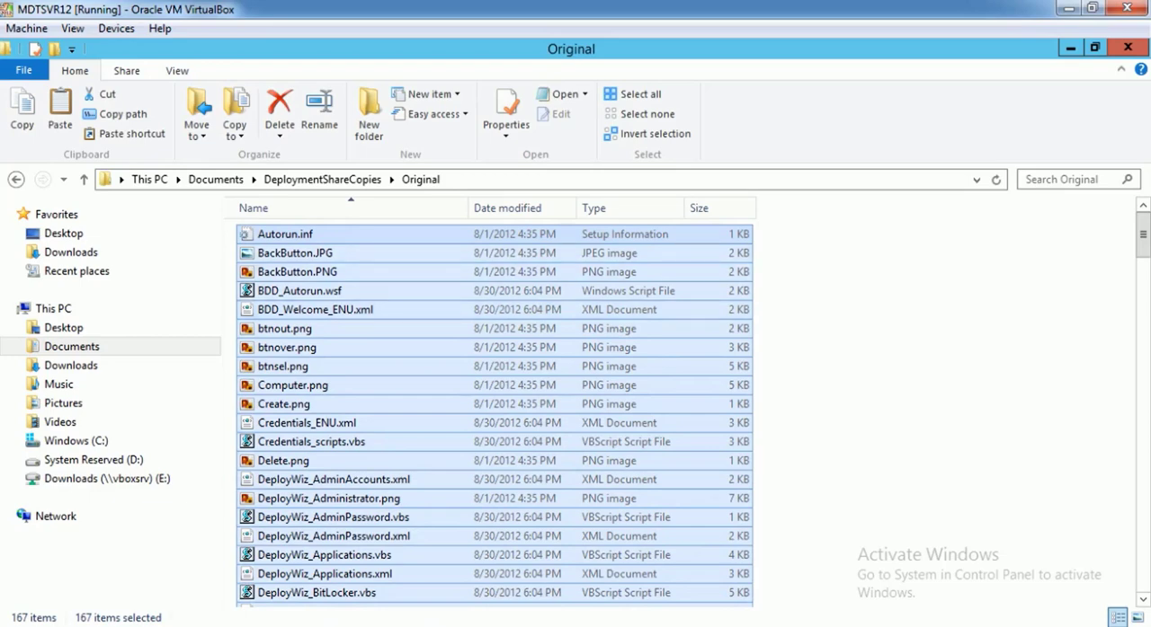
{"action": "left_click", "coordinate": [322, 179]}
{"action": "double_click", "coordinate": [279, 272]}
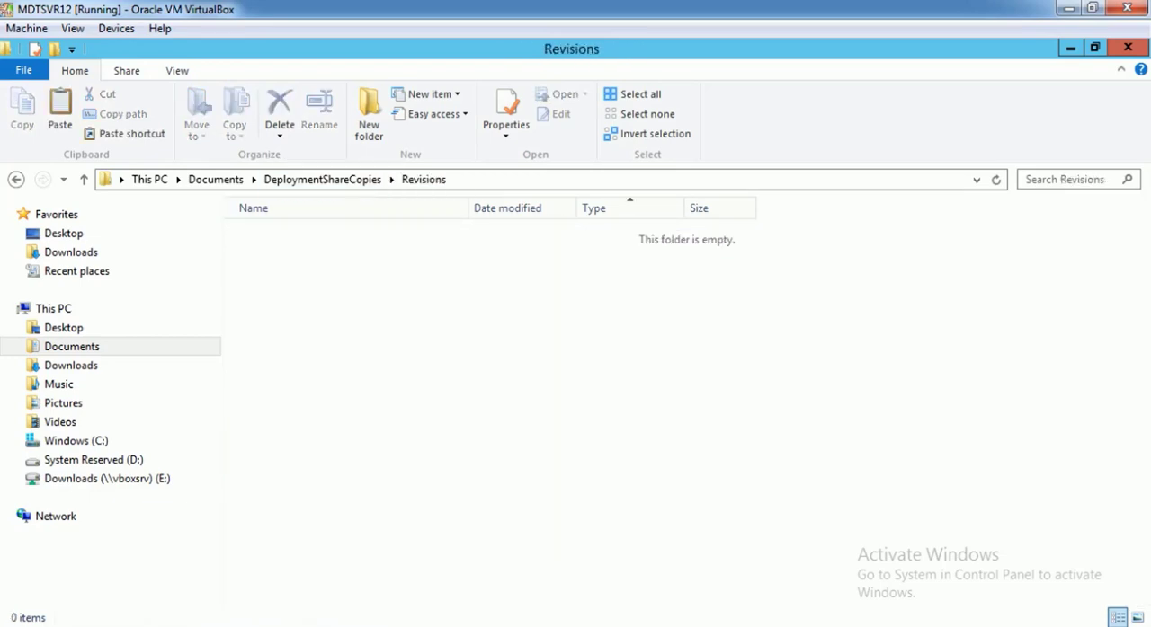
{"action": "key", "text": "ctrl+v"}
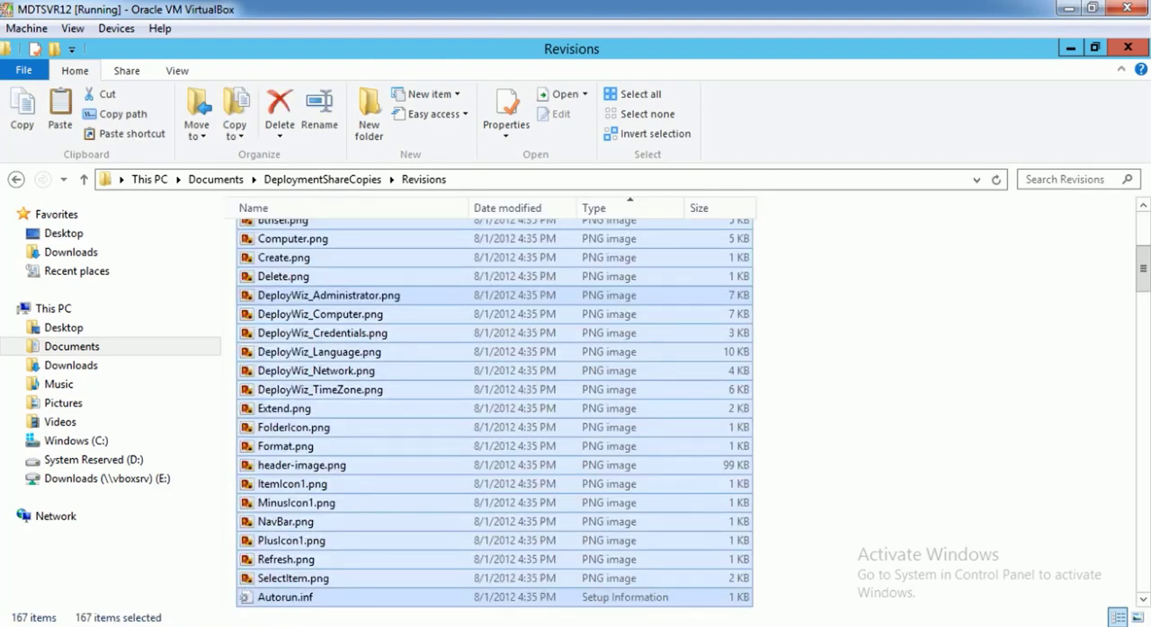
{"action": "left_click", "coordinate": [324, 208]}
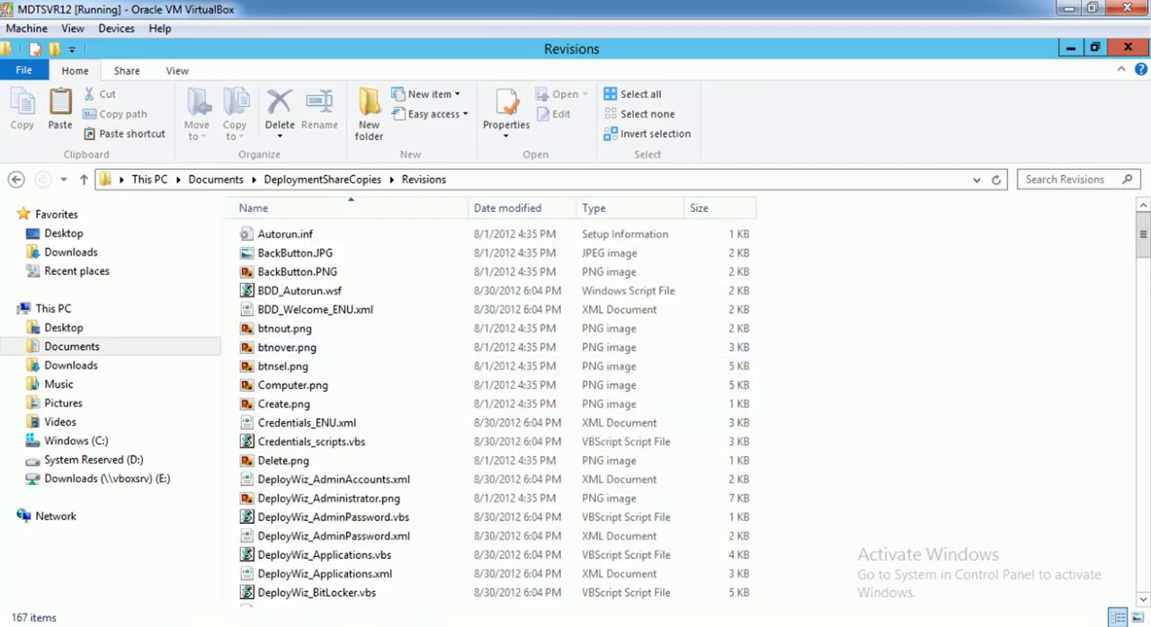
{"action": "scroll", "coordinate": [495, 405], "scroll_direction": "down", "scroll_amount": 5}
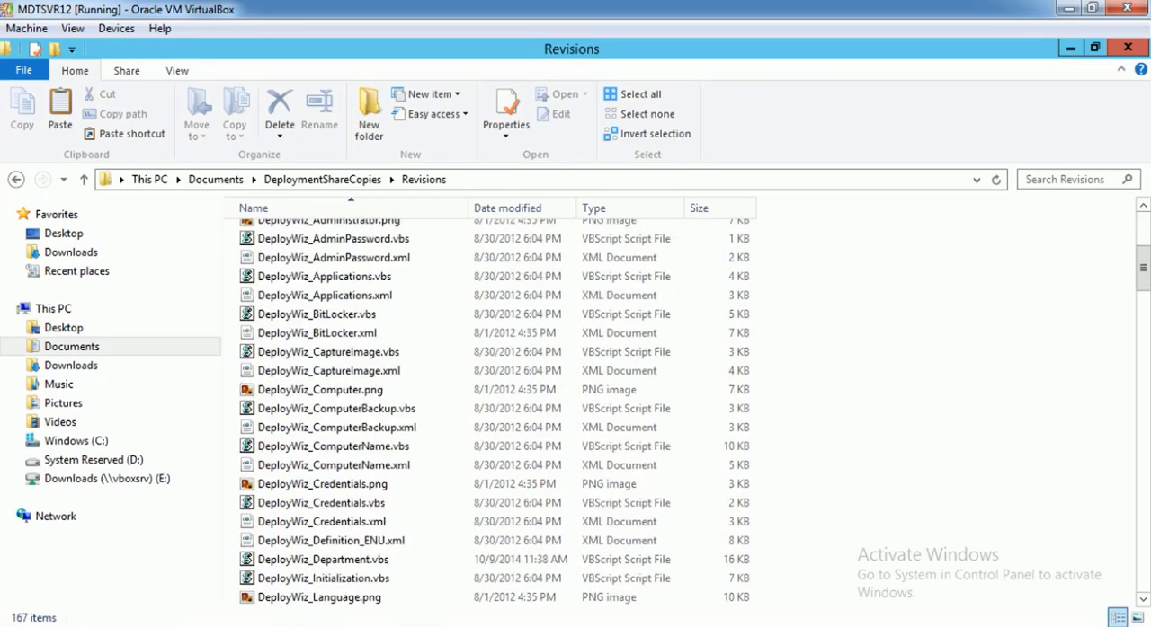
Compare the contents of the Original folder with the files in the Revisions folder
{"action": "left_click", "coordinate": [322, 179]}
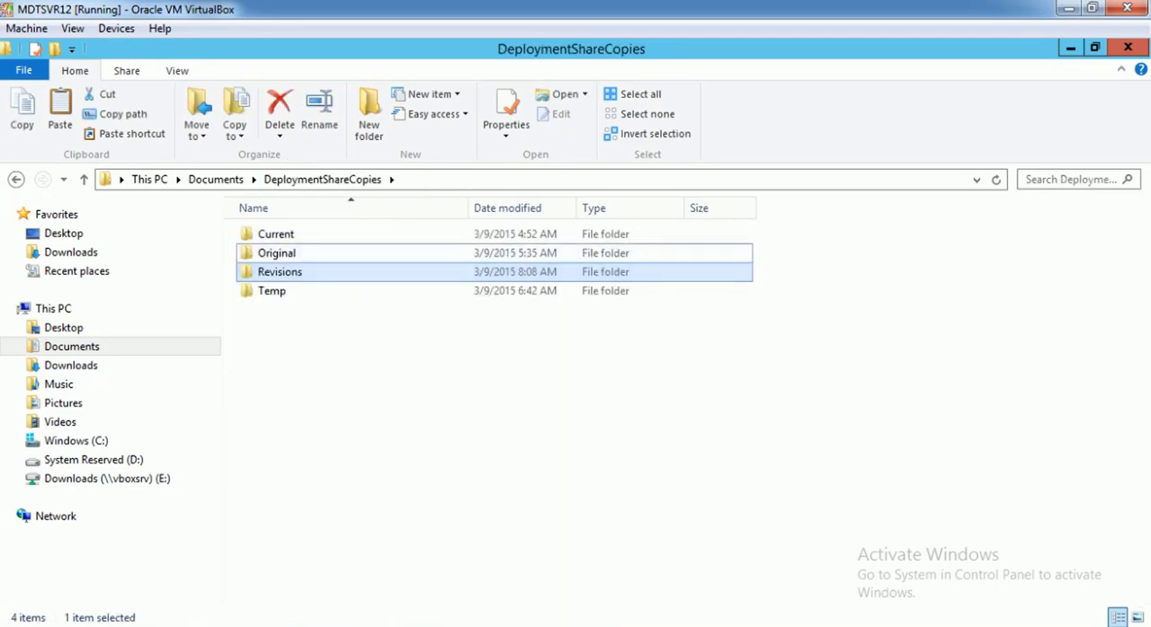
{"action": "double_click", "coordinate": [277, 253]}
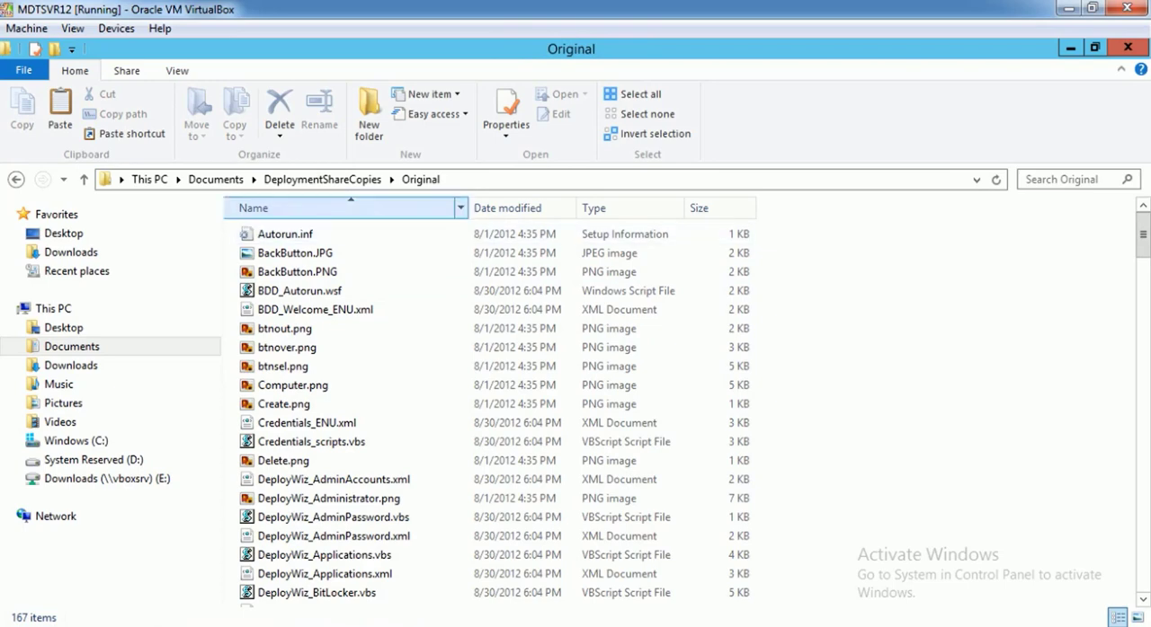
{"action": "left_click", "coordinate": [322, 179]}
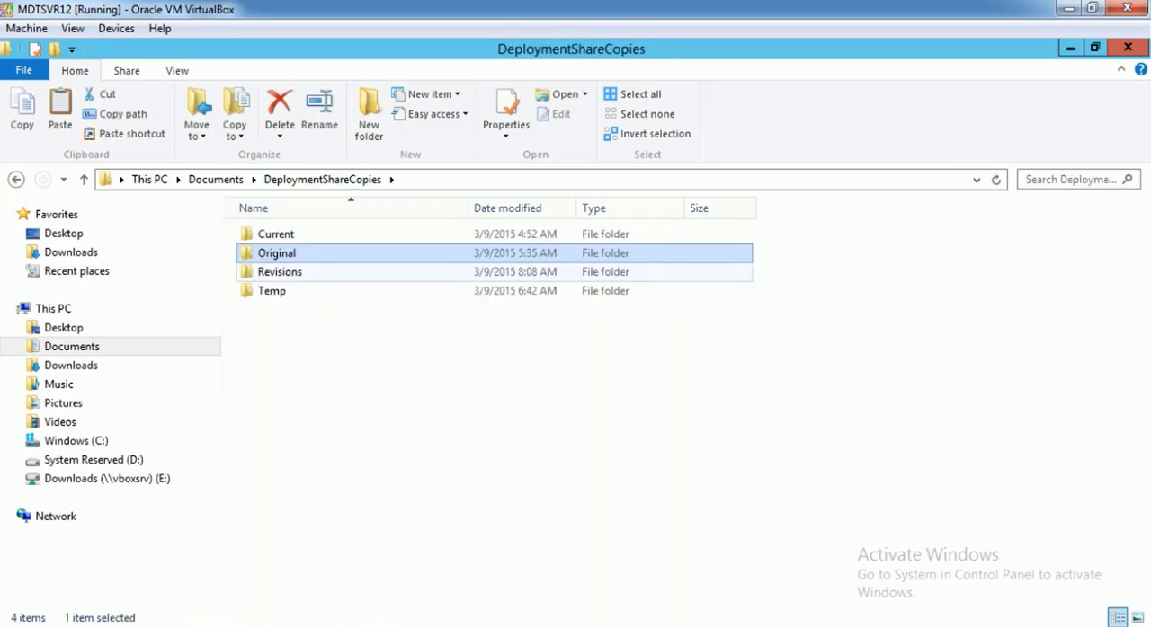
{"action": "double_click", "coordinate": [279, 271]}
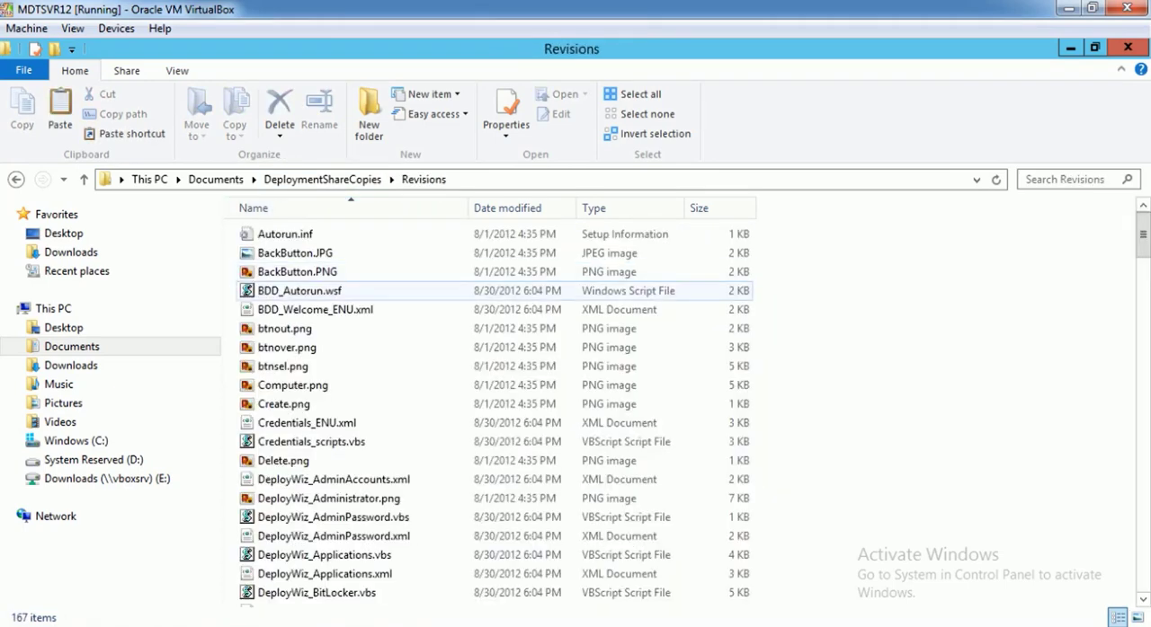
{"action": "scroll", "coordinate": [359, 332], "scroll_direction": "down", "scroll_amount": 5}
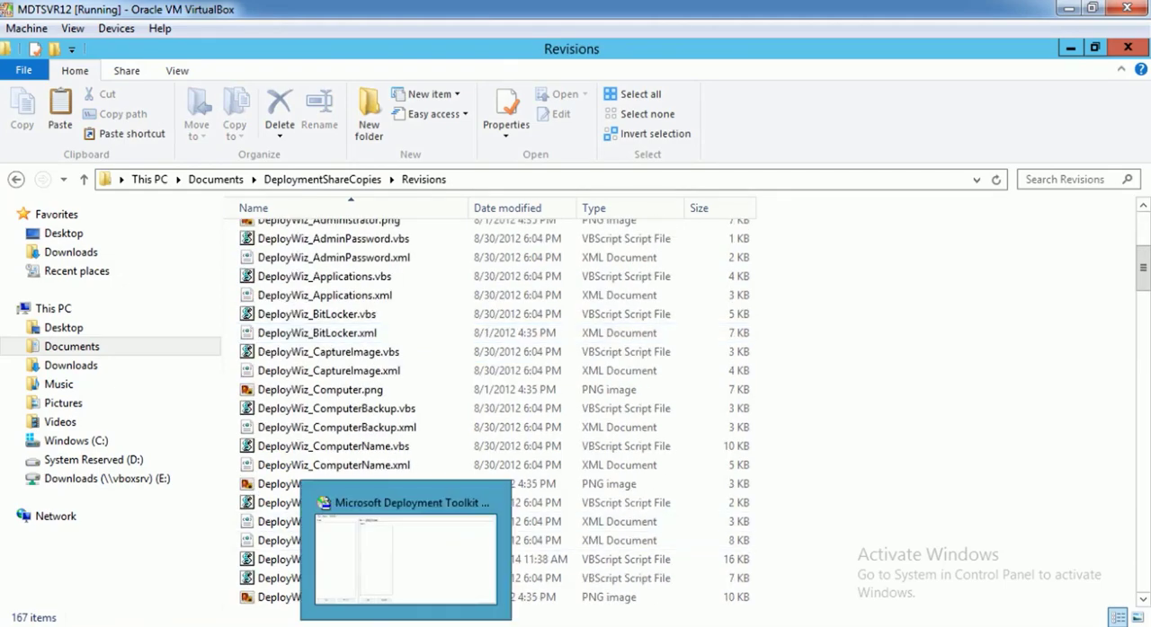
Switch to the Microsoft Deployment Toolkit Wizard Editor and open DeployWiz_Definition_ENU.xml from the Revisions folder
{"action": "left_click", "coordinate": [405, 626]}
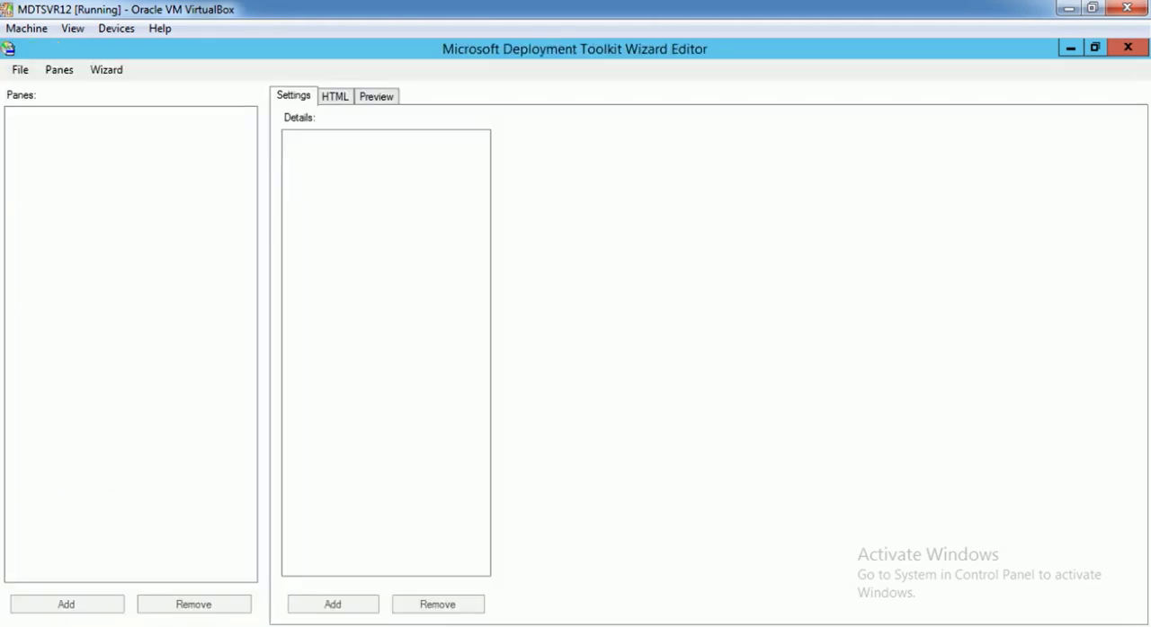
{"action": "left_click", "coordinate": [20, 70]}
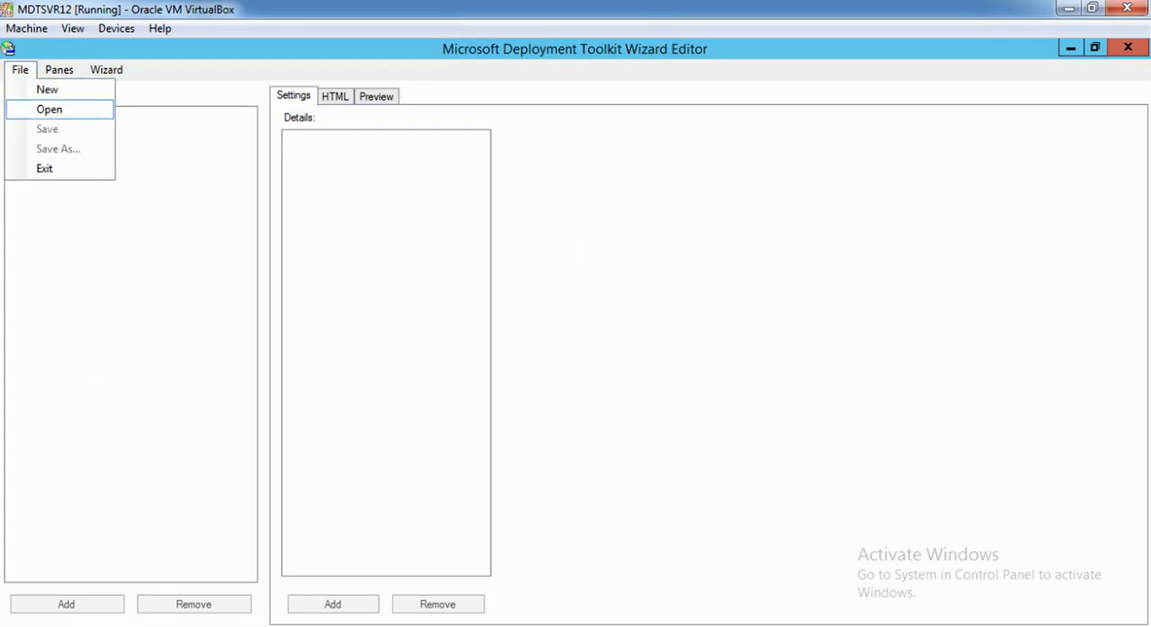
{"action": "left_click", "coordinate": [50, 109]}
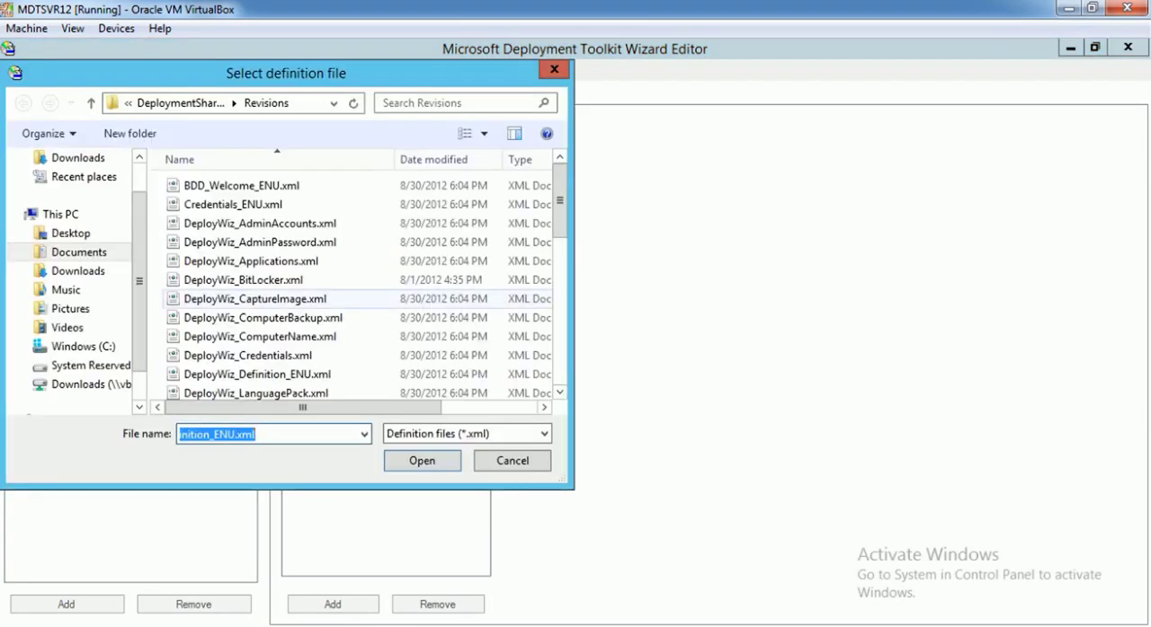
{"action": "left_click", "coordinate": [257, 374]}
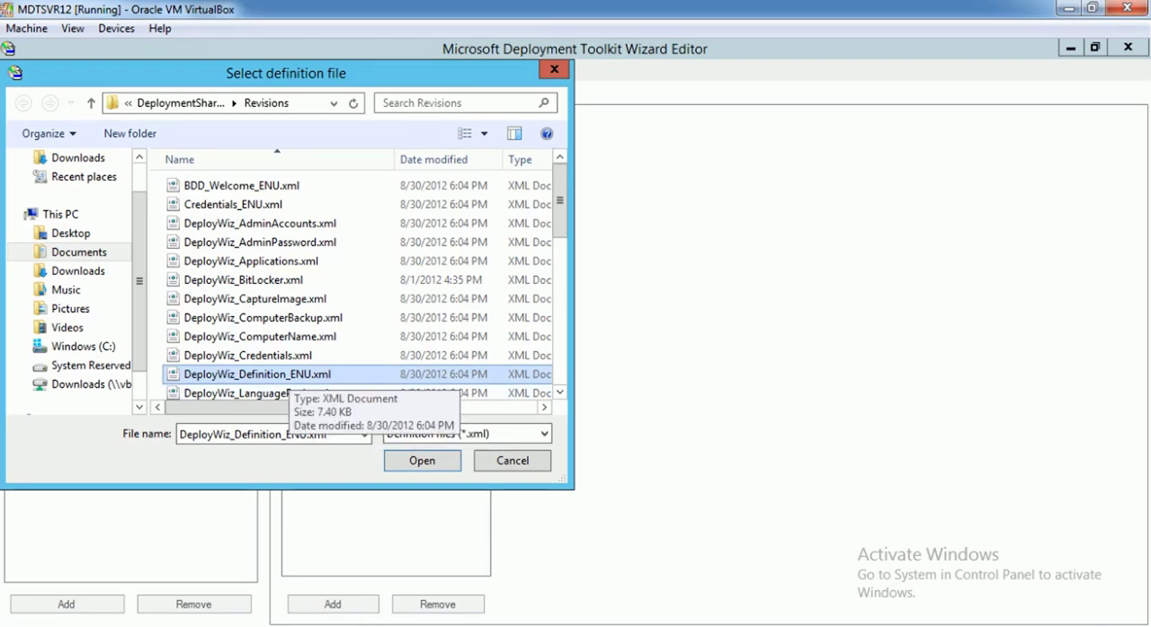
{"action": "left_click", "coordinate": [422, 461]}
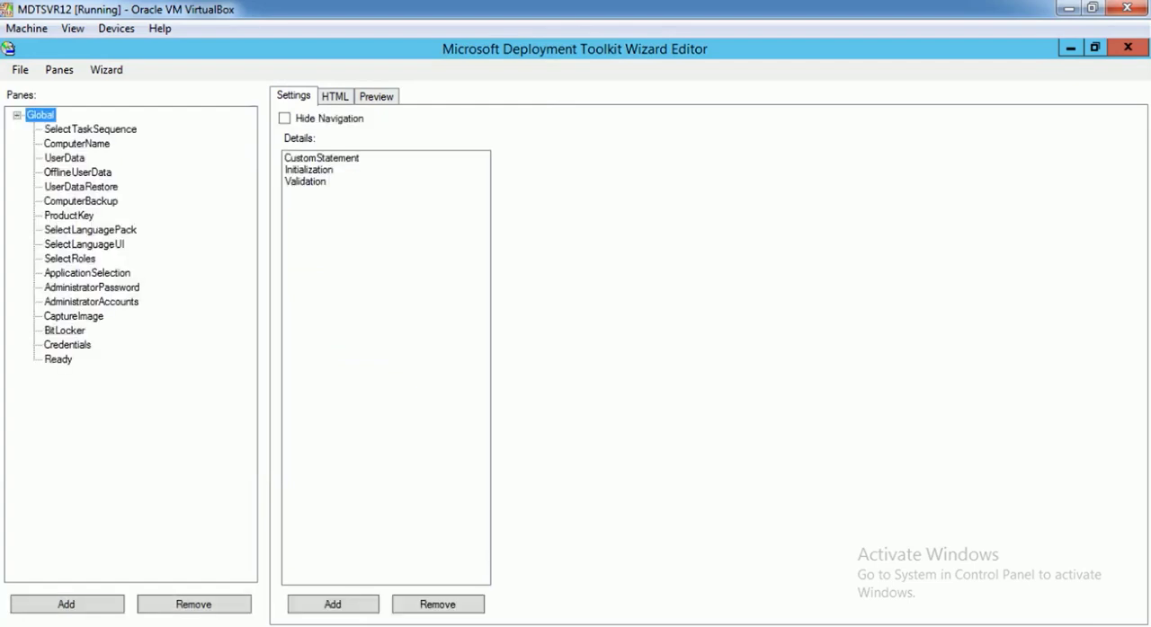
Review the settings of the UserData, ComputerName, SelectTaskSequence, UserDataRestore and ComputerBackup panes
{"action": "left_click", "coordinate": [65, 158]}
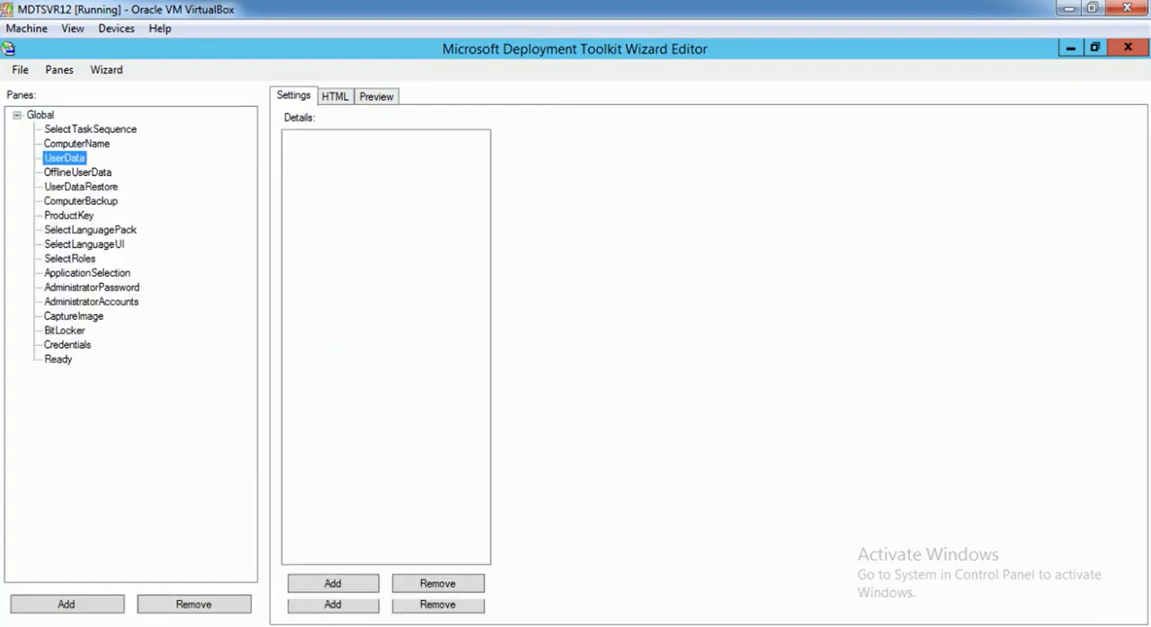
{"action": "left_click", "coordinate": [77, 144]}
{"action": "left_click", "coordinate": [90, 130]}
{"action": "left_click", "coordinate": [80, 187]}
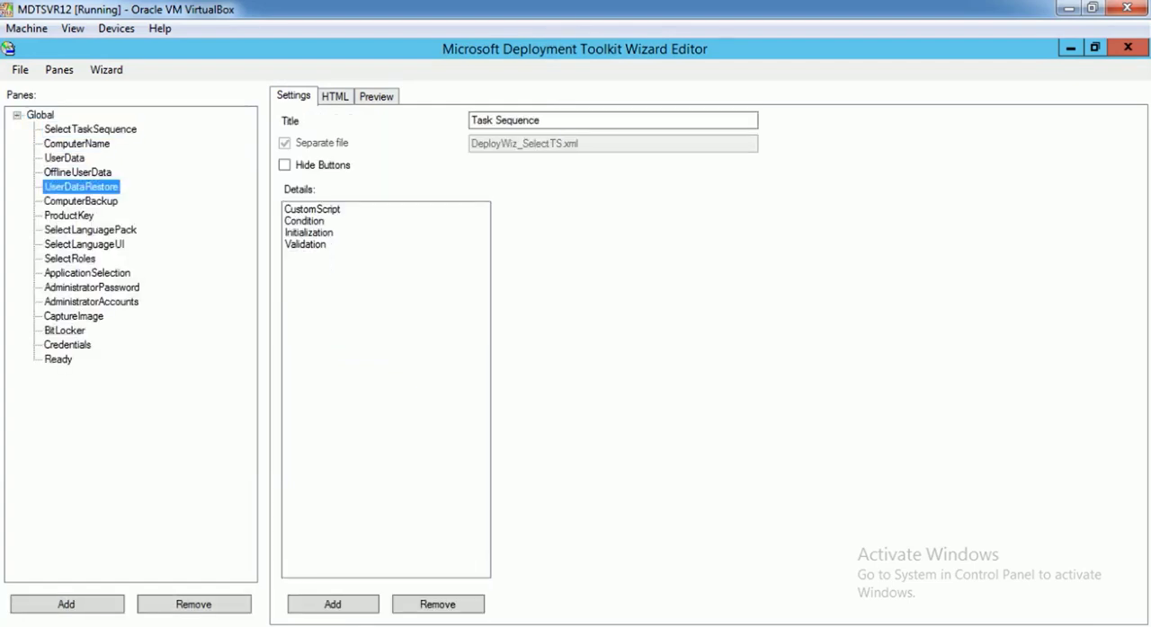
{"action": "left_click", "coordinate": [80, 201]}
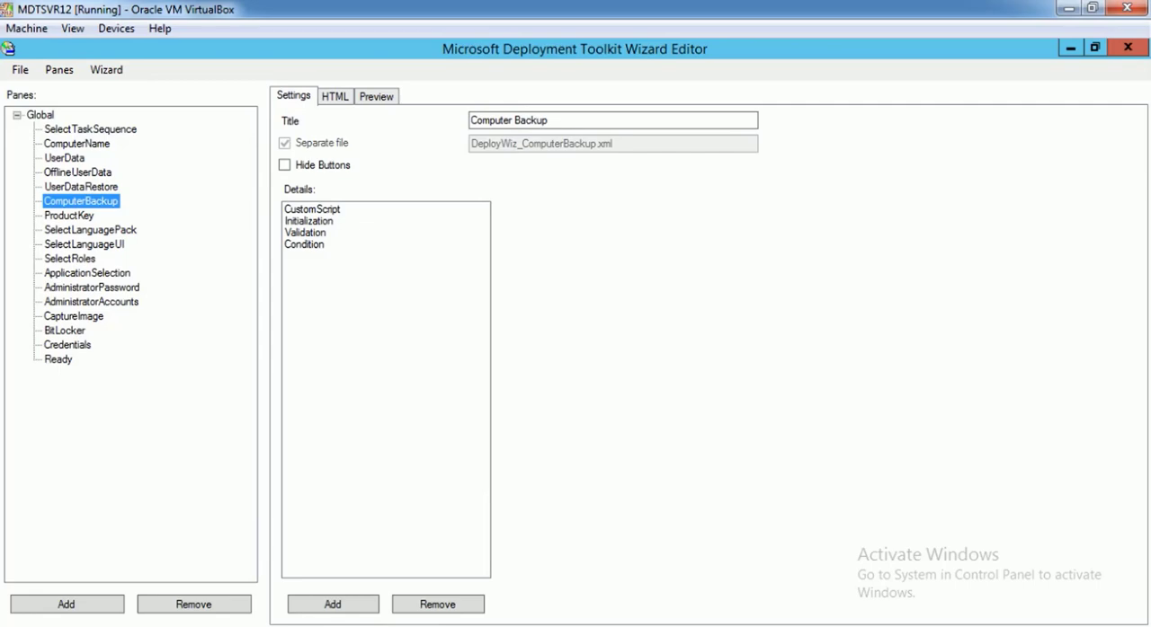
Preview the wizard pages, from ComputerBackup back up to SelectTaskSequence, and continue down the list to AdministratorPassword
{"action": "left_click", "coordinate": [375, 96]}
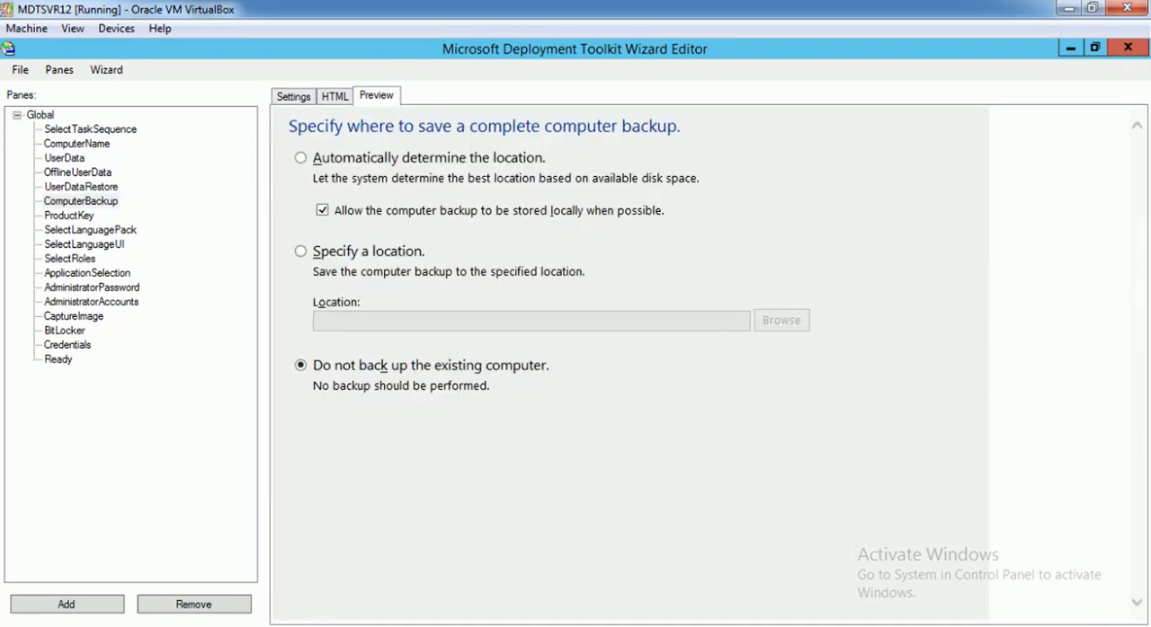
{"action": "left_click", "coordinate": [68, 216]}
{"action": "left_click", "coordinate": [81, 187]}
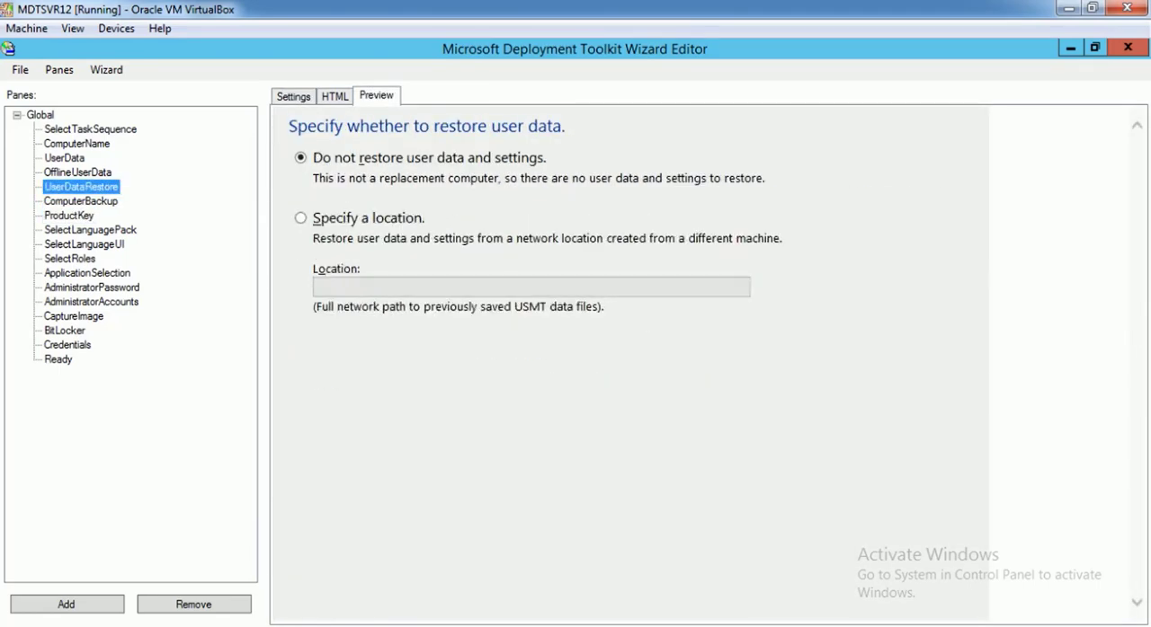
{"action": "left_click", "coordinate": [78, 173]}
{"action": "left_click", "coordinate": [65, 158]}
{"action": "left_click", "coordinate": [78, 144]}
{"action": "left_click", "coordinate": [90, 130]}
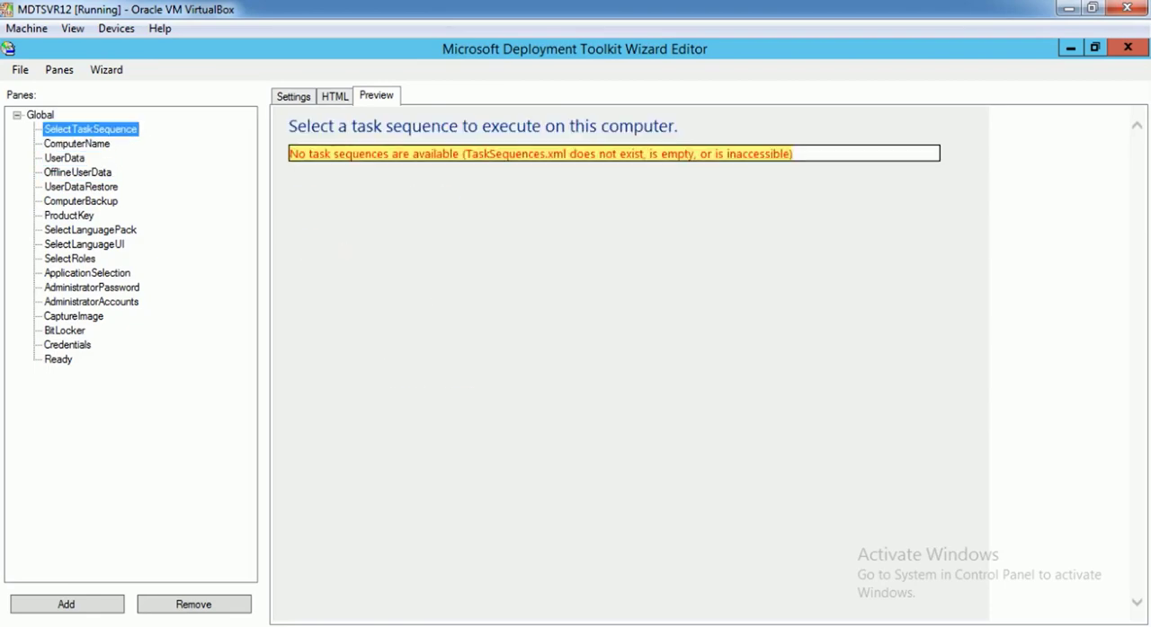
{"action": "left_click", "coordinate": [77, 173]}
{"action": "left_click", "coordinate": [81, 187]}
{"action": "key", "text": "Down"}
{"action": "key", "text": "Down"}
{"action": "key", "text": "Down"}
{"action": "key", "text": "Down"}
{"action": "key", "text": "Down"}
{"action": "key", "text": "Down"}
{"action": "key", "text": "Down"}
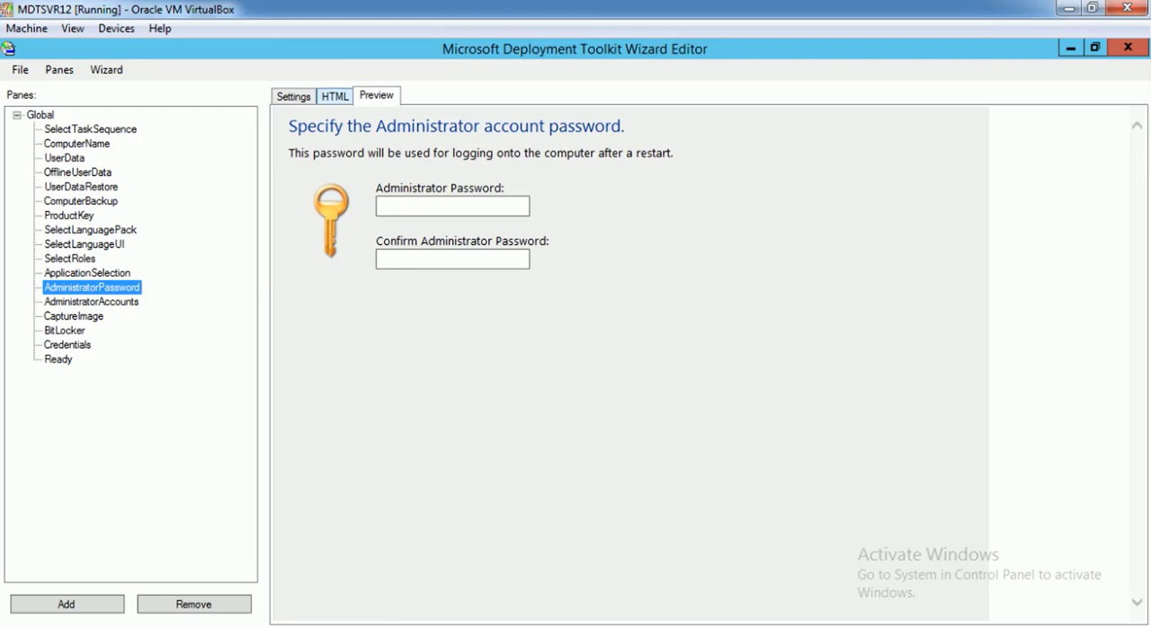
Compare the AdministratorPassword pane's HTML source with its rendered preview, examining the heading, description and password table
{"action": "left_click", "coordinate": [334, 96]}
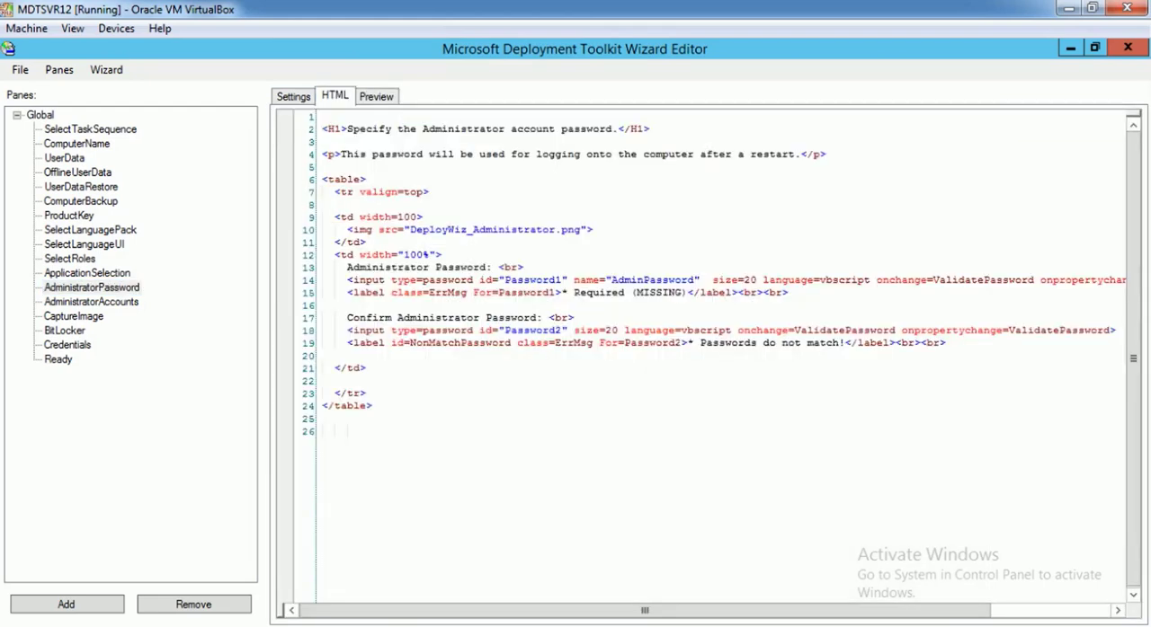
{"action": "left_click", "coordinate": [376, 96]}
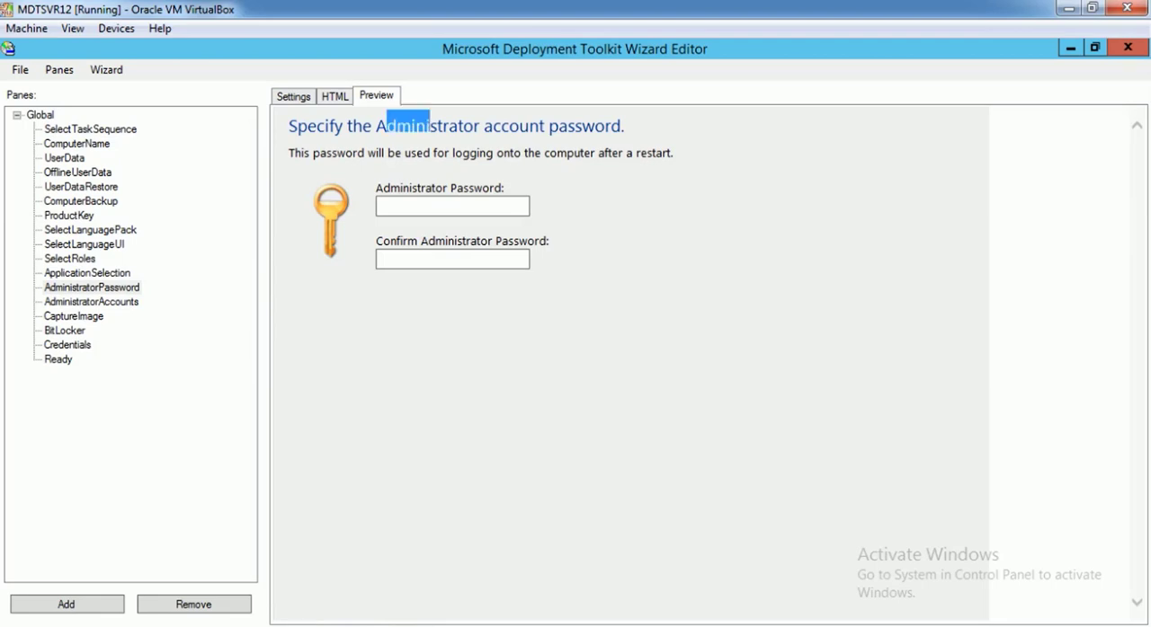
{"action": "left_click_drag", "start_coordinate": [289, 124], "coordinate": [598, 154]}
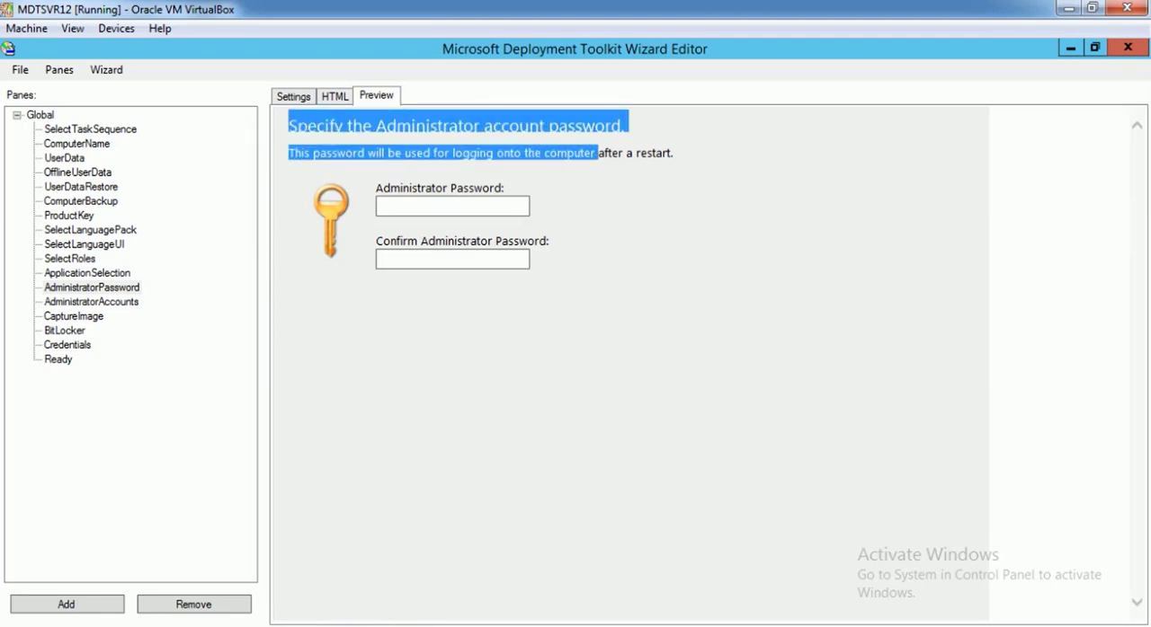
{"action": "left_click", "coordinate": [335, 96]}
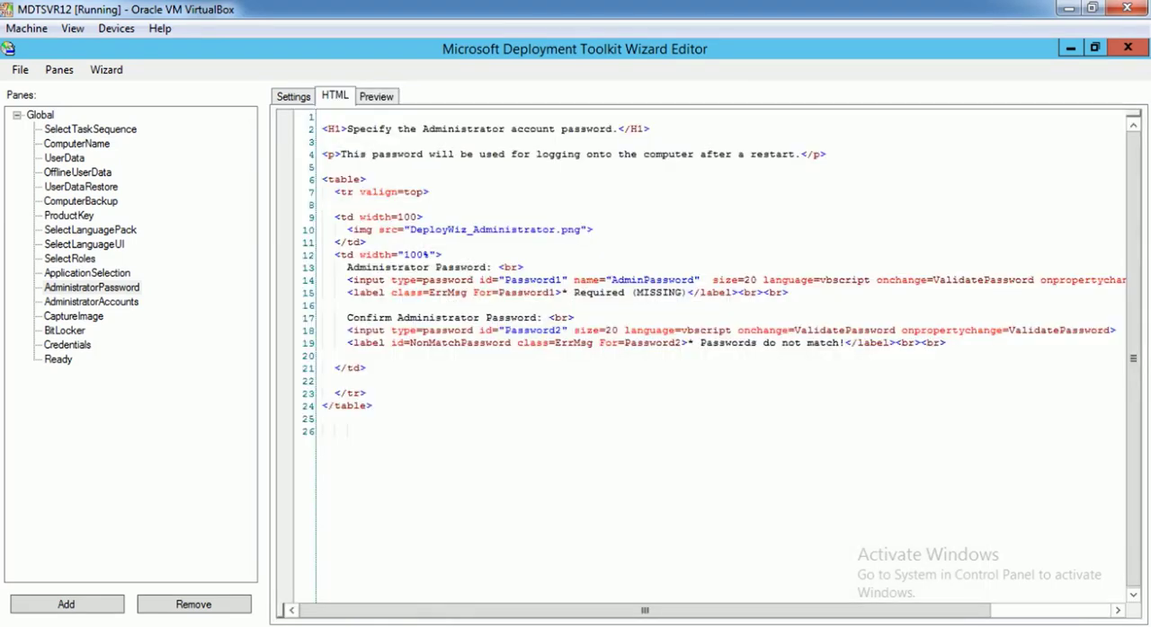
{"action": "left_click_drag", "start_coordinate": [372, 406], "coordinate": [306, 148]}
{"action": "left_click", "coordinate": [324, 203]}
Examine the AdministratorPassword pane's CustomScript code in its settings alongside its HTML and preview, highlighting part of the script's header
{"action": "left_click", "coordinate": [293, 97]}
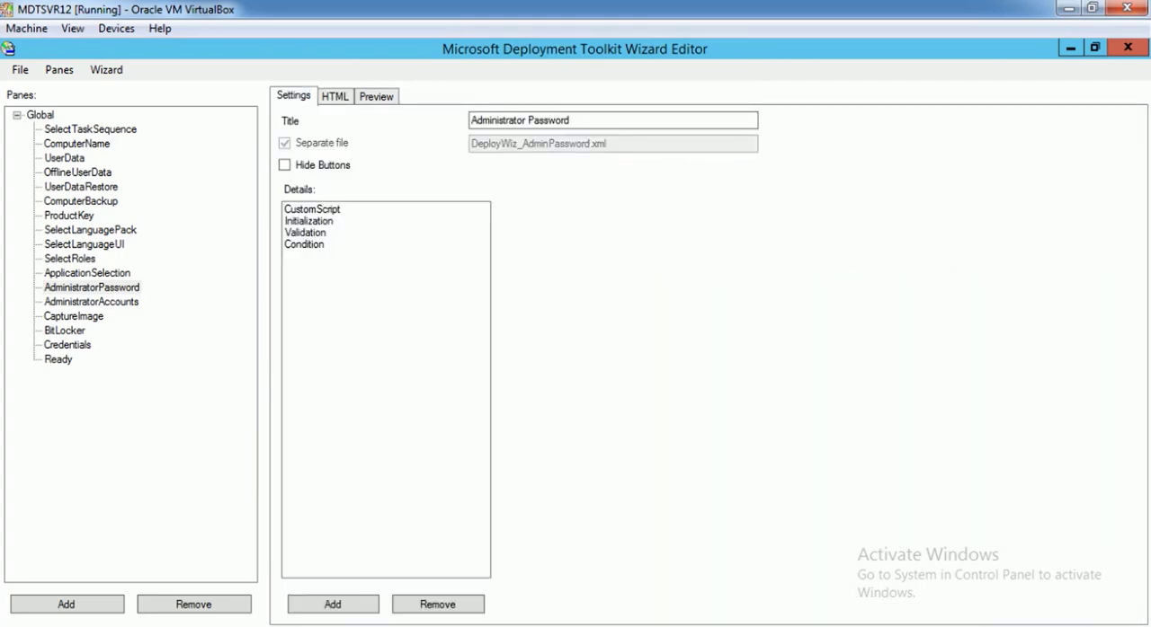
{"action": "left_click", "coordinate": [312, 209]}
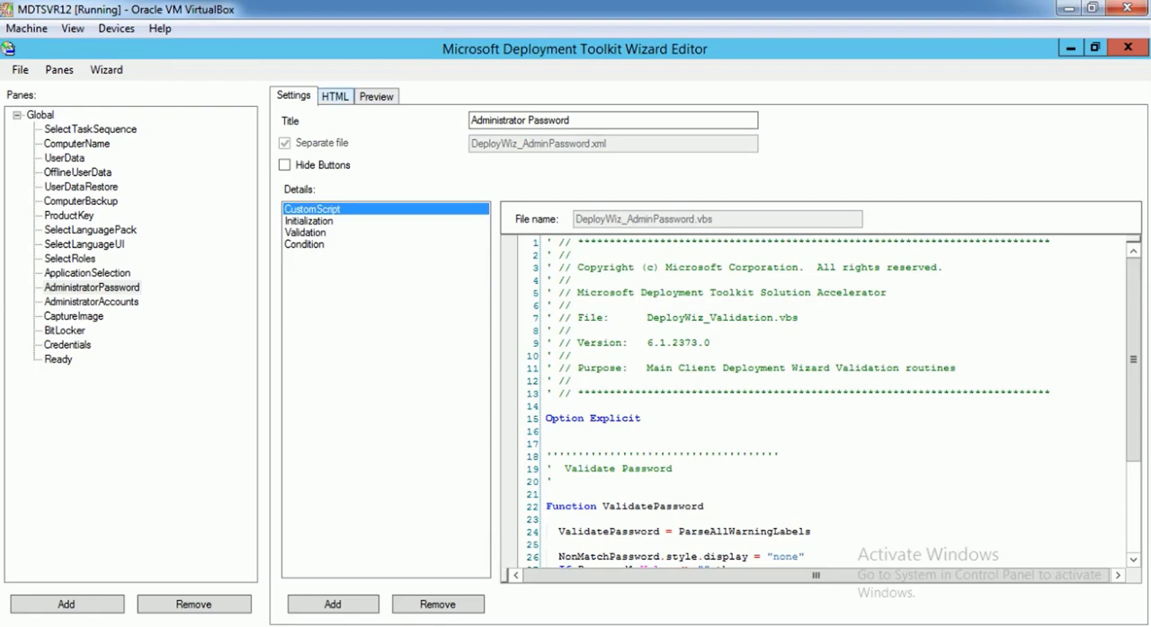
{"action": "left_click", "coordinate": [335, 96]}
{"action": "left_click", "coordinate": [375, 97]}
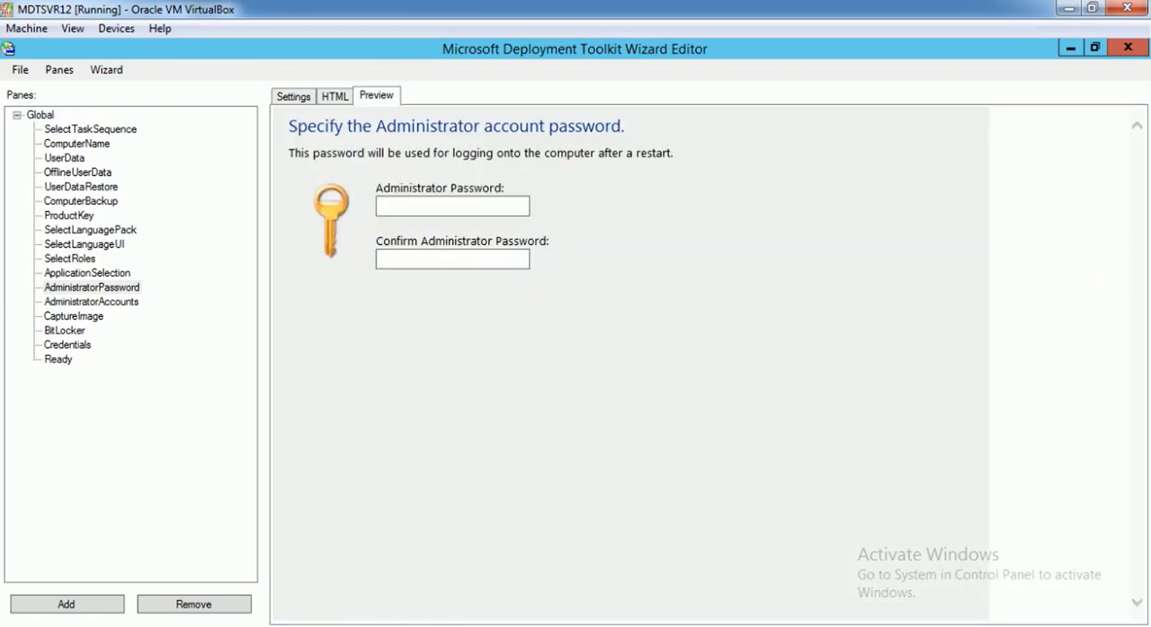
{"action": "left_click", "coordinate": [293, 96]}
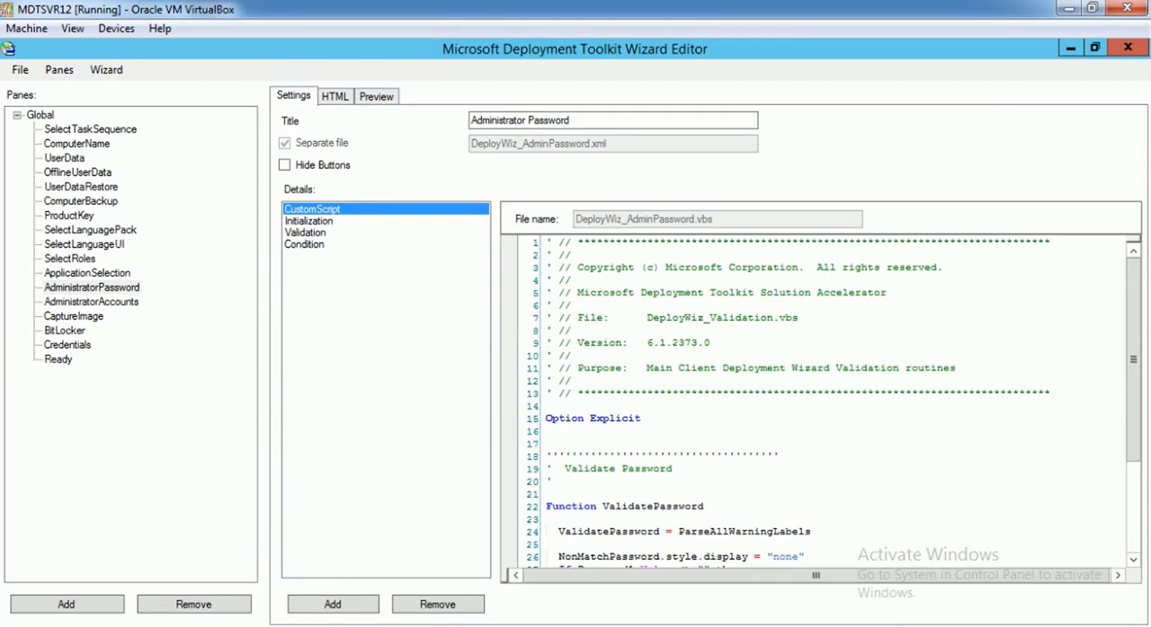
{"action": "left_click_drag", "start_coordinate": [583, 330], "coordinate": [674, 468]}
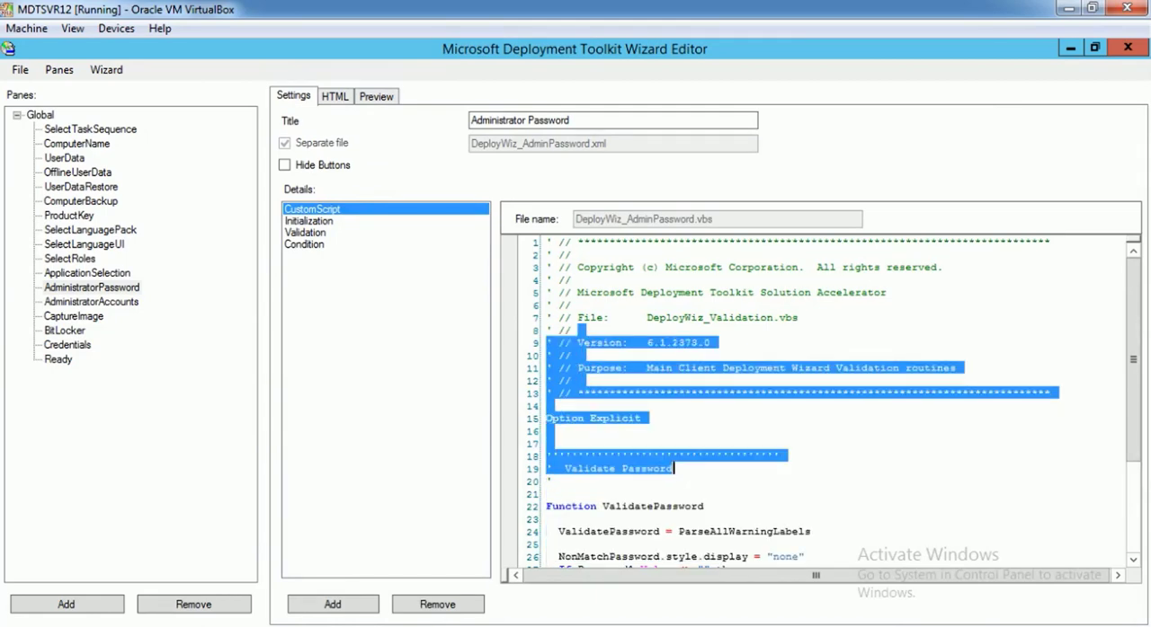
Review the ComputerName and OfflineUserData settings and preview the OfflineUserData, ProductKey, SelectLanguageUI and ApplicationSelection pages
{"action": "left_click", "coordinate": [78, 144]}
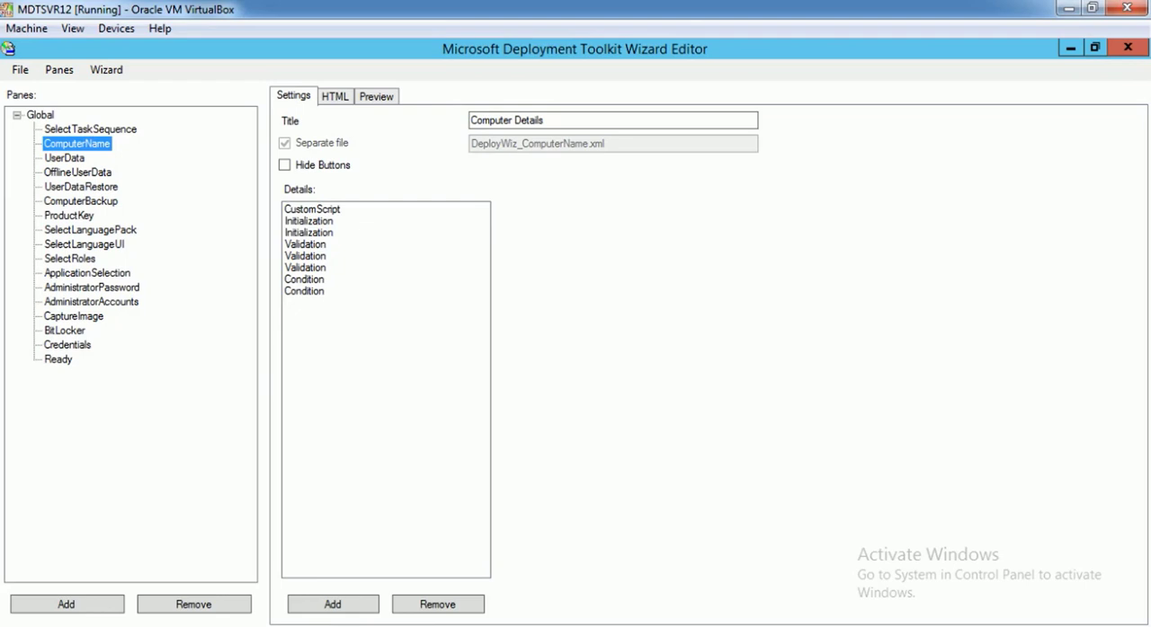
{"action": "left_click", "coordinate": [79, 173]}
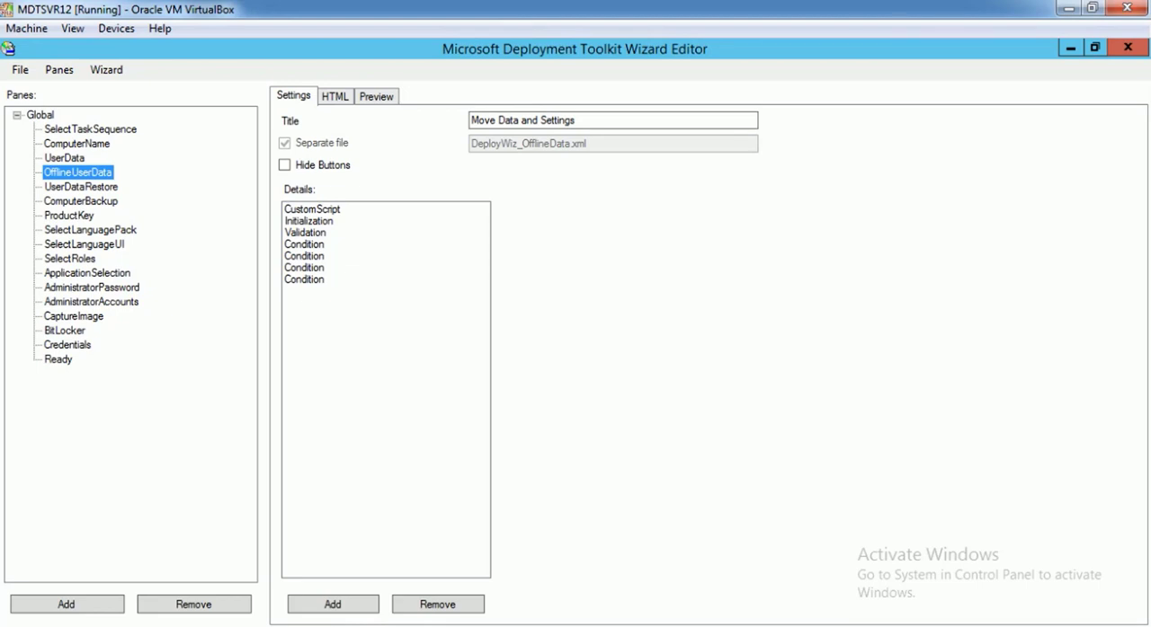
{"action": "left_click", "coordinate": [376, 96]}
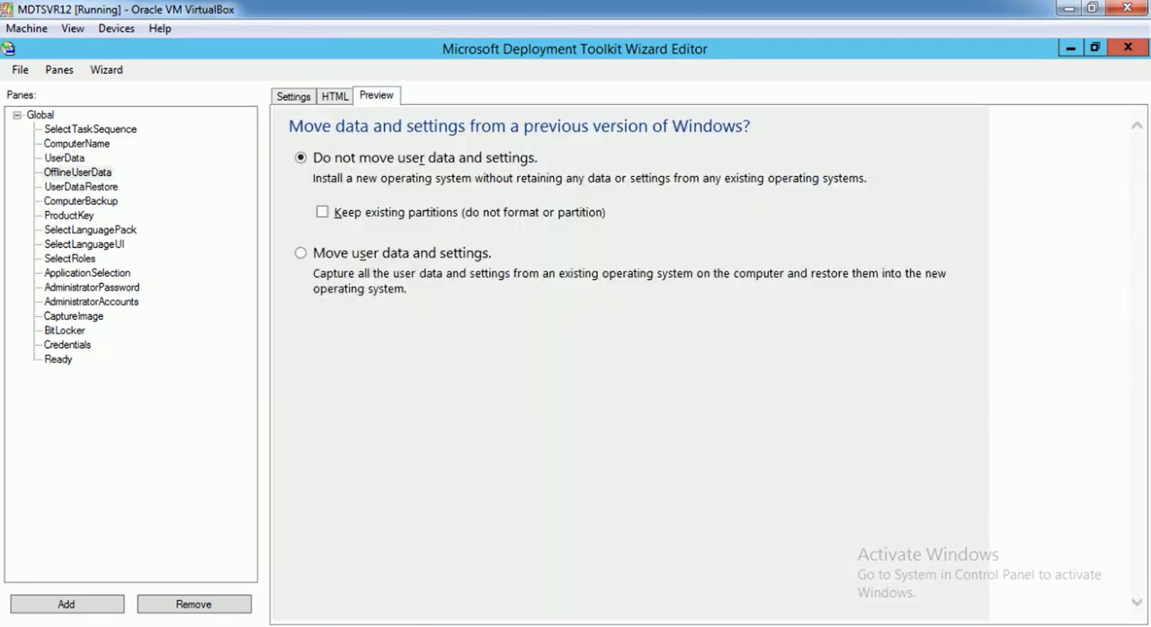
{"action": "left_click", "coordinate": [69, 216]}
{"action": "left_click", "coordinate": [84, 245]}
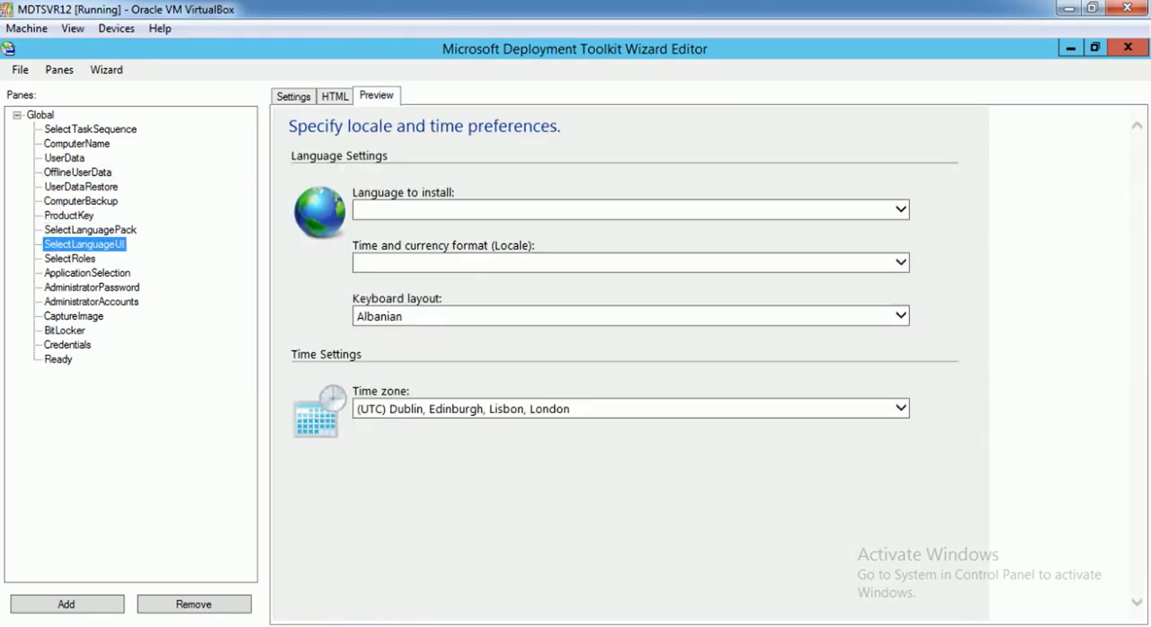
{"action": "left_click", "coordinate": [88, 273]}
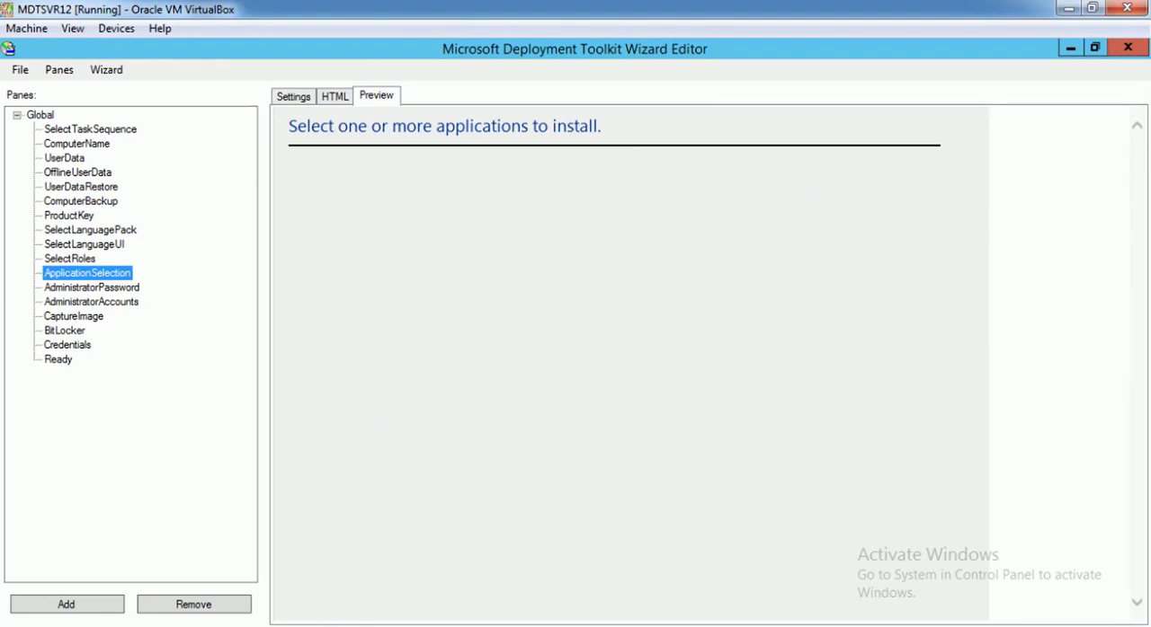
Preview the ComputerName page and examine its computer name, domain join and credential fields
{"action": "left_click", "coordinate": [77, 144]}
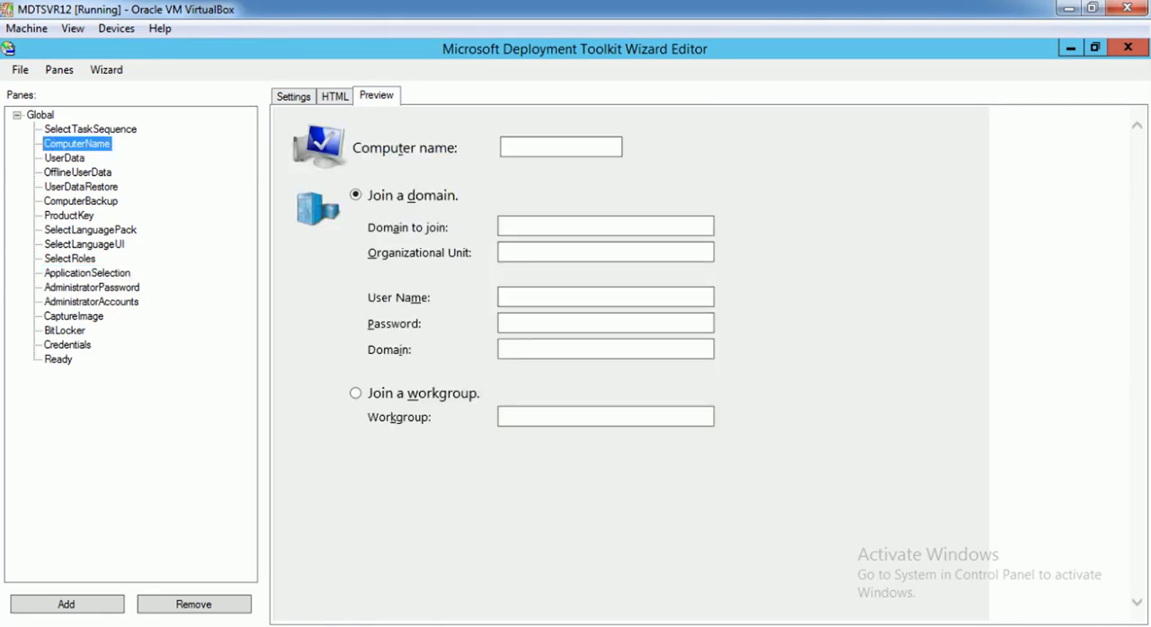
{"action": "left_click", "coordinate": [561, 147]}
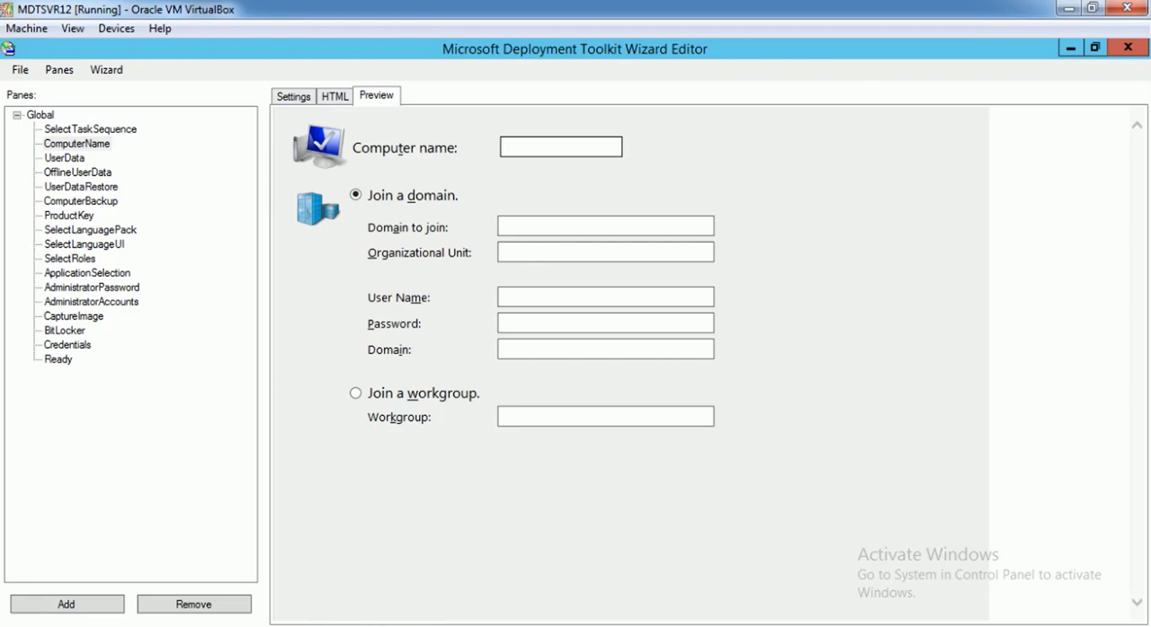
{"action": "left_click", "coordinate": [605, 227]}
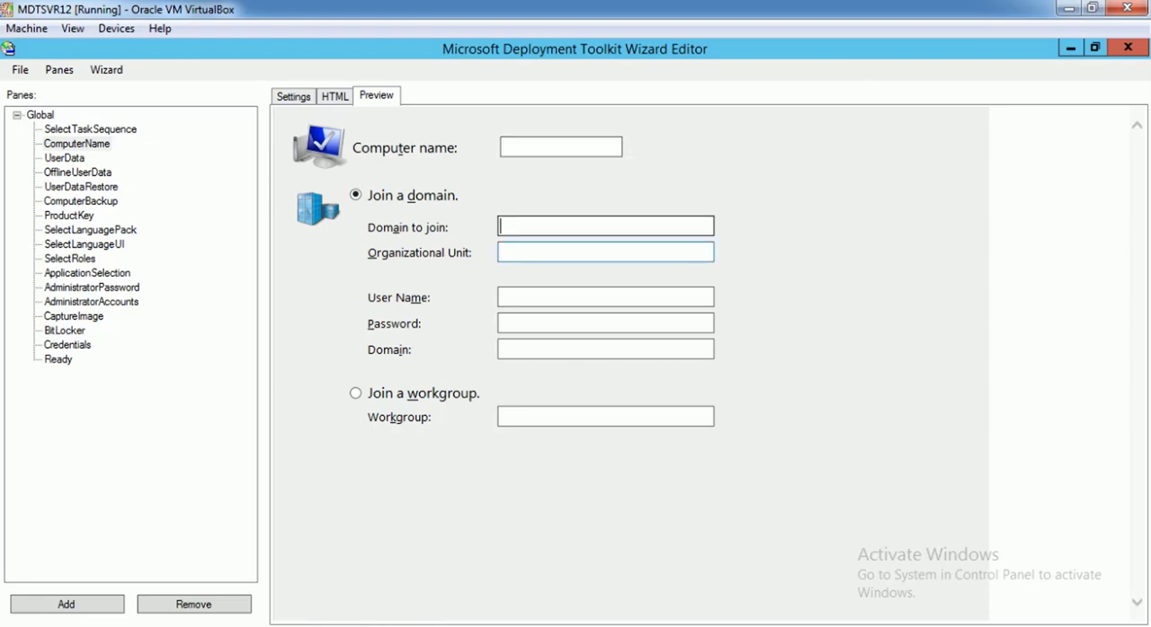
{"action": "key", "text": "Tab"}
{"action": "key", "text": "Tab"}
{"action": "key", "text": "Tab"}
{"action": "key", "text": "Tab"}
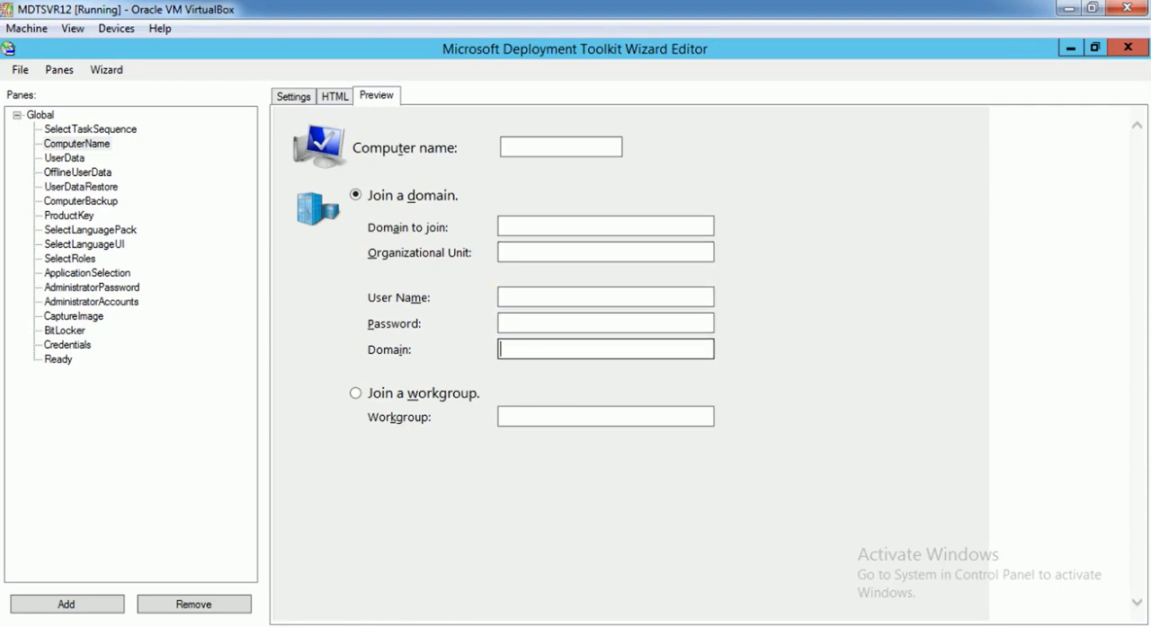
{"action": "left_click", "coordinate": [560, 147]}
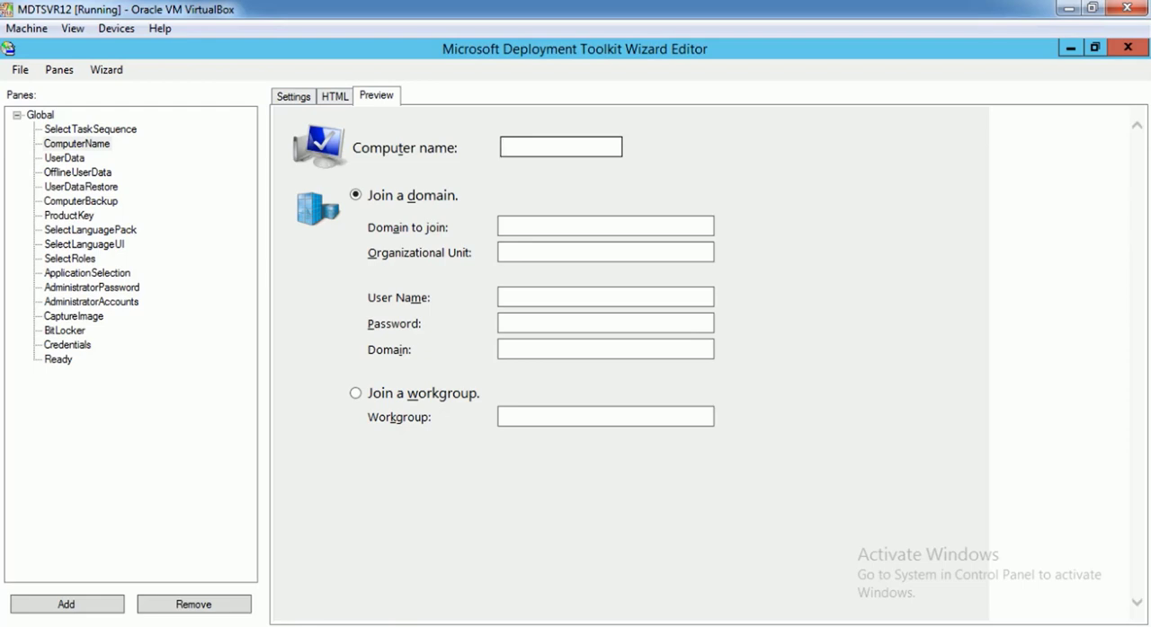
{"action": "left_click", "coordinate": [77, 144]}
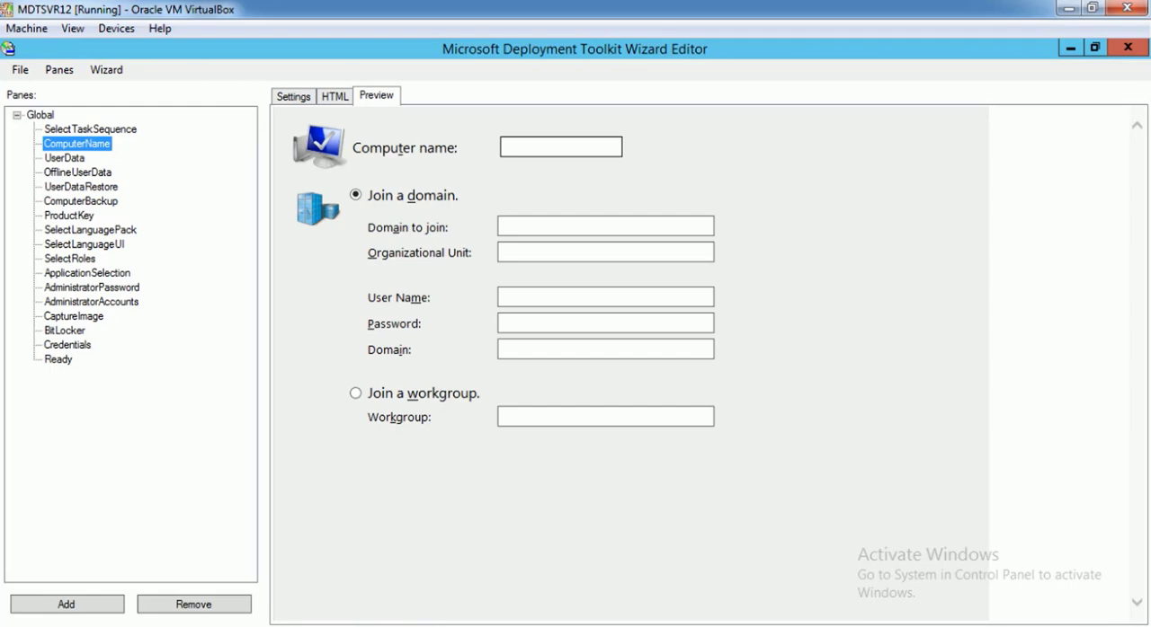
Switch to File Explorer and copy DeployWiz_ComputerName.vbs from the Revisions folder into the Temp folder under DeploymentShareCopies
{"action": "left_click", "coordinate": [1070, 47]}
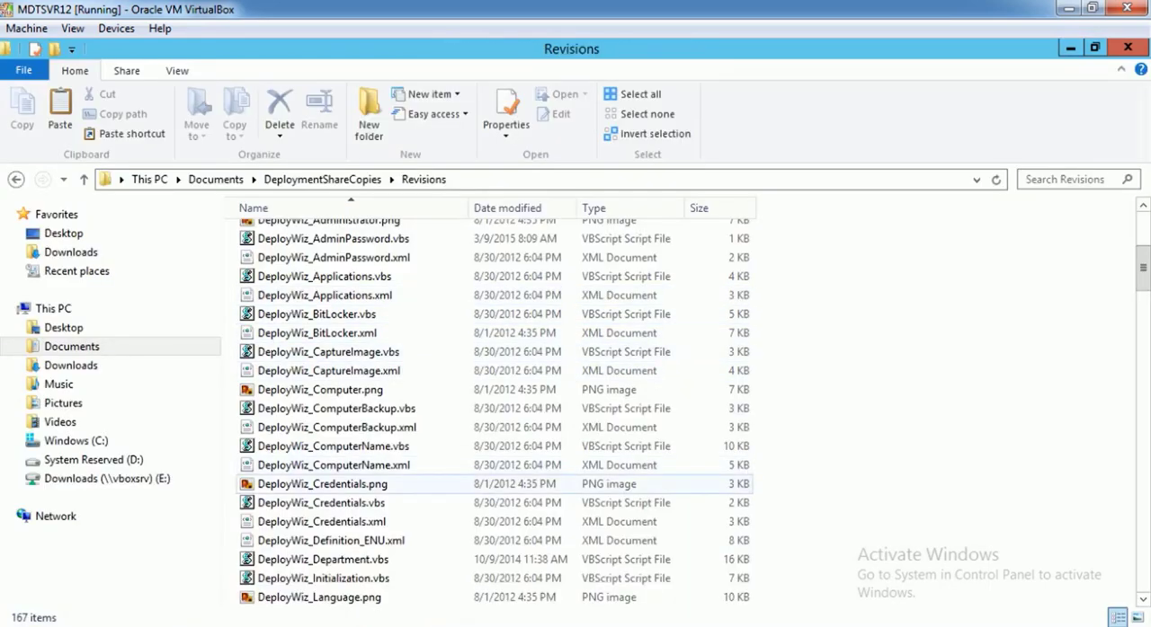
{"action": "left_click", "coordinate": [333, 446]}
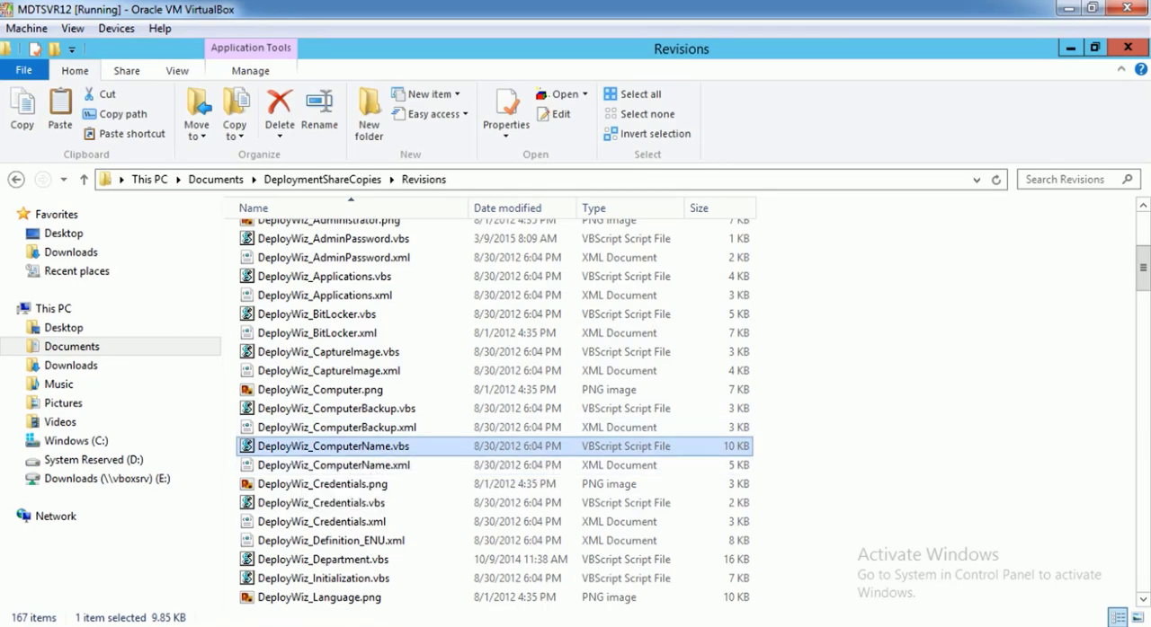
{"action": "right_click", "coordinate": [355, 446]}
{"action": "left_click", "coordinate": [386, 325]}
{"action": "left_click", "coordinate": [322, 179]}
{"action": "double_click", "coordinate": [270, 290]}
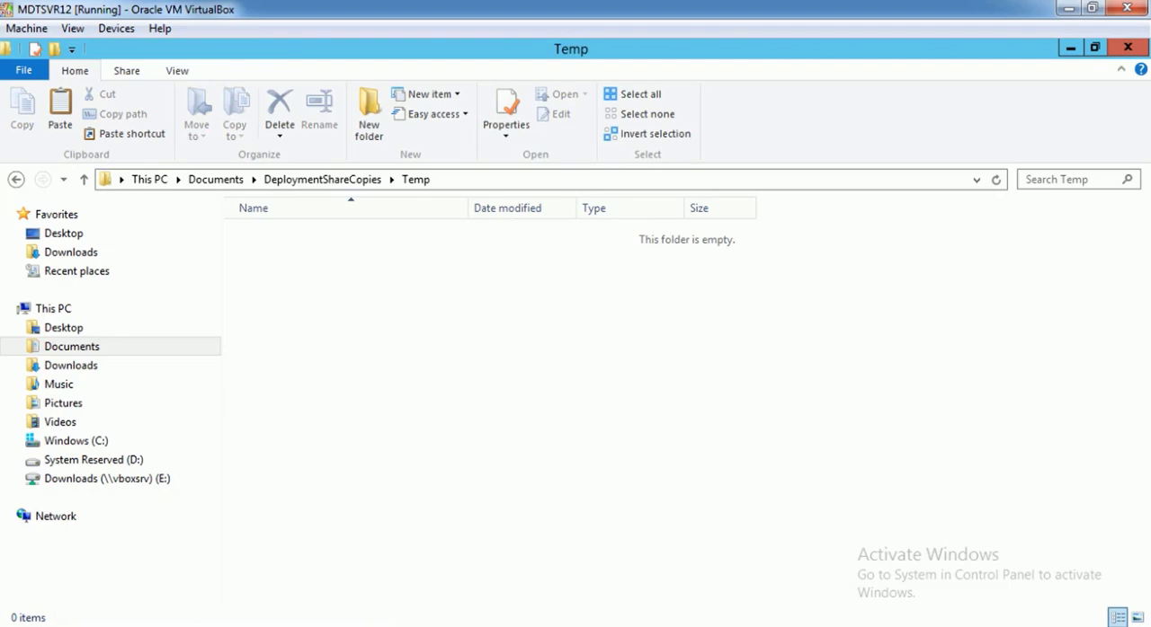
{"action": "key", "text": "ctrl+v"}
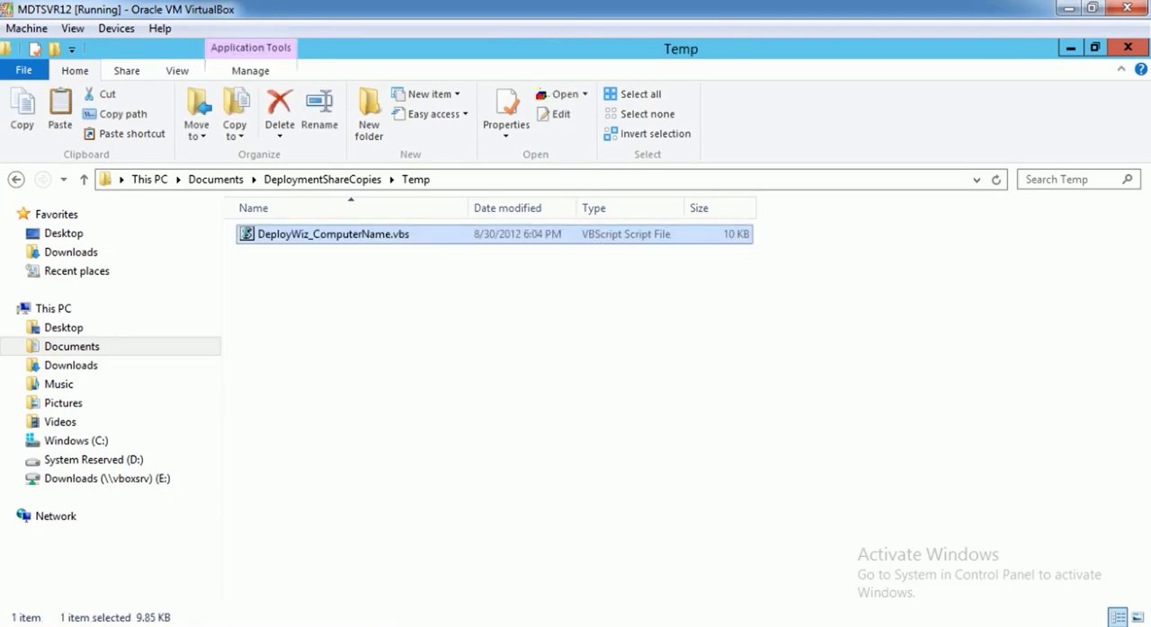
{"action": "left_click", "coordinate": [322, 179]}
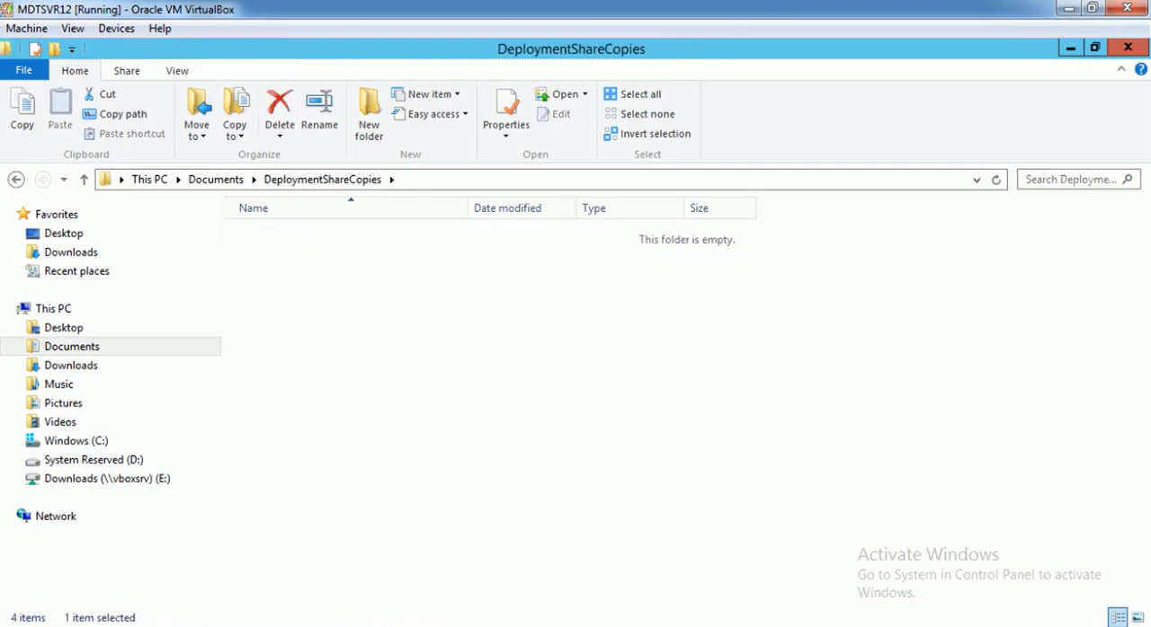
{"action": "scroll", "coordinate": [360, 310], "scroll_direction": "down", "scroll_amount": 9}
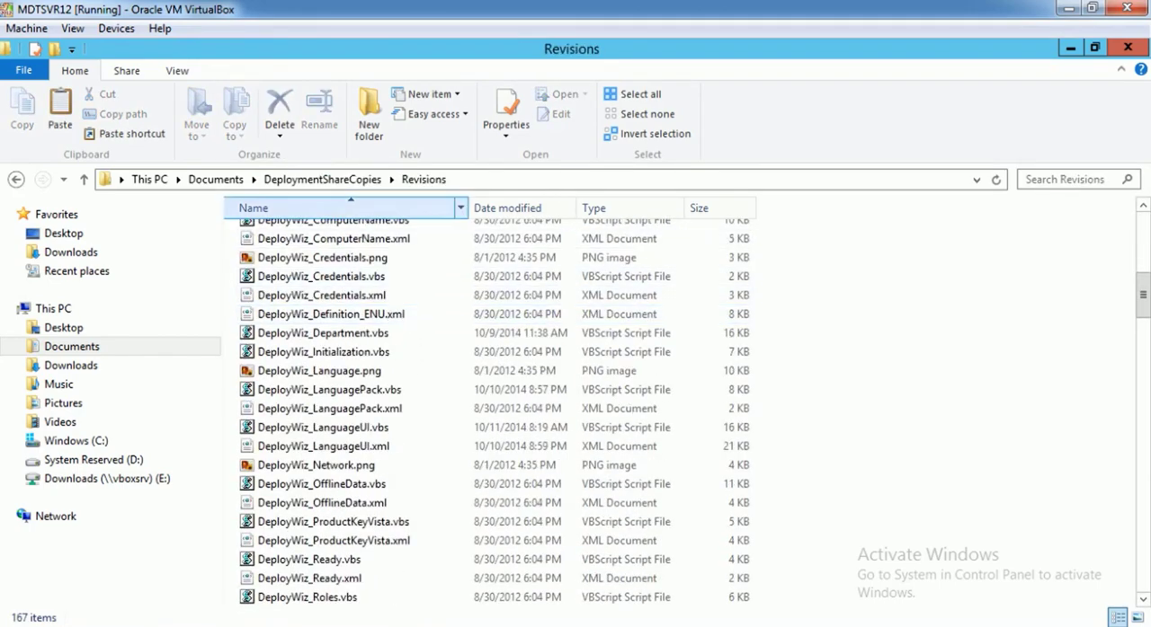
{"action": "left_click", "coordinate": [321, 179]}
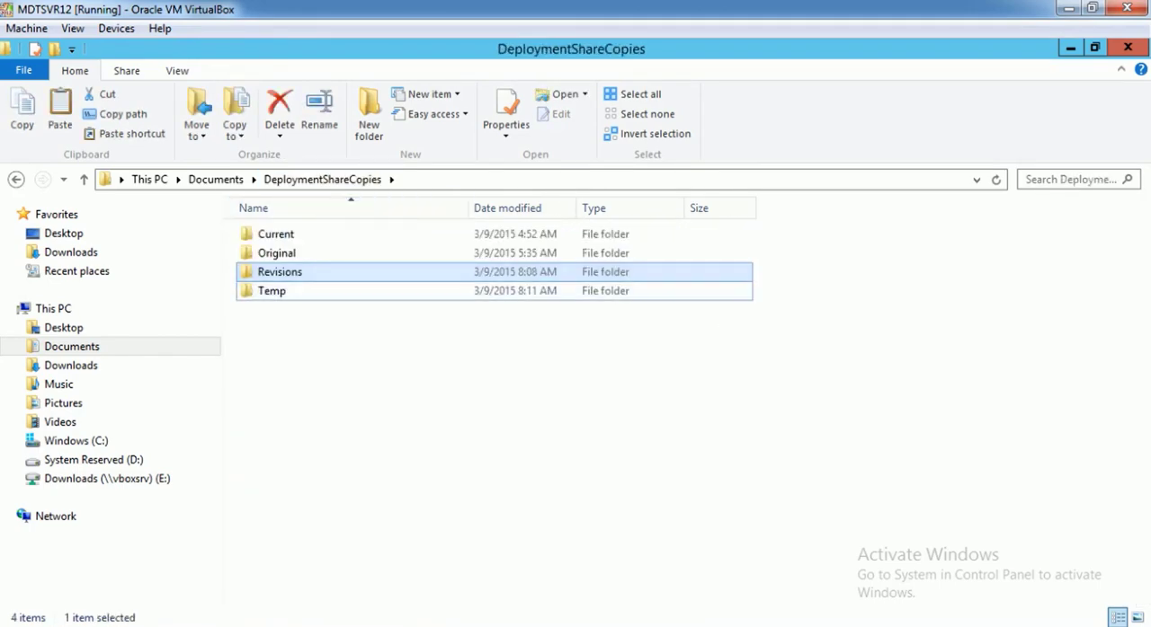
{"action": "double_click", "coordinate": [272, 290]}
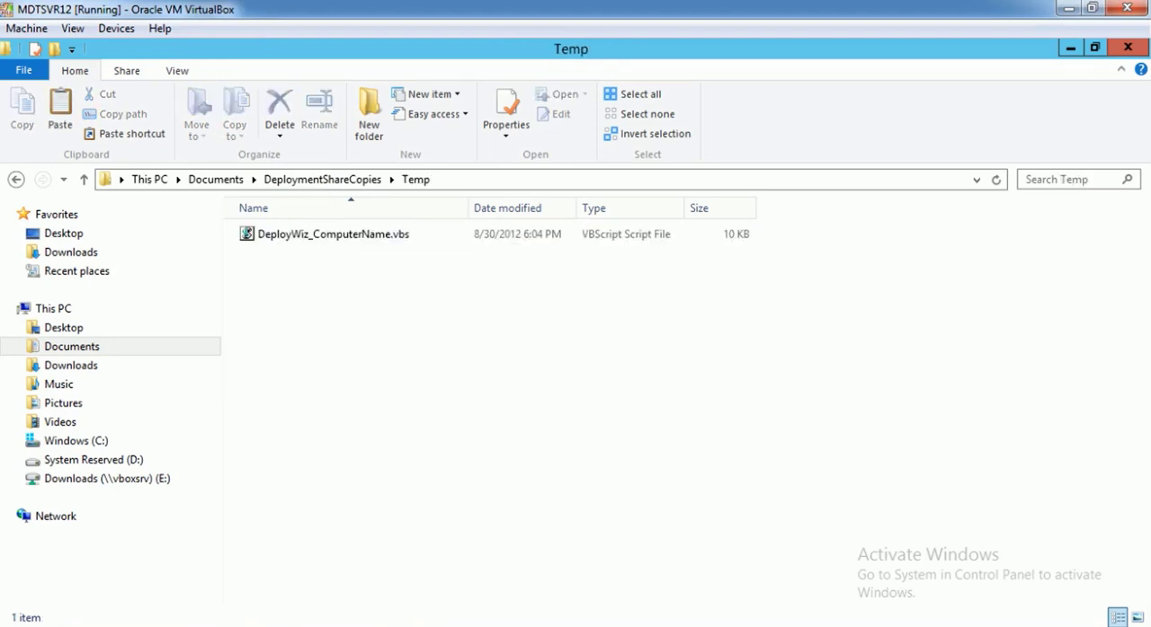
Rename the script copy in the Temp folder as DeployWiz_MyAssetTag.vbs
{"action": "left_click", "coordinate": [333, 234]}
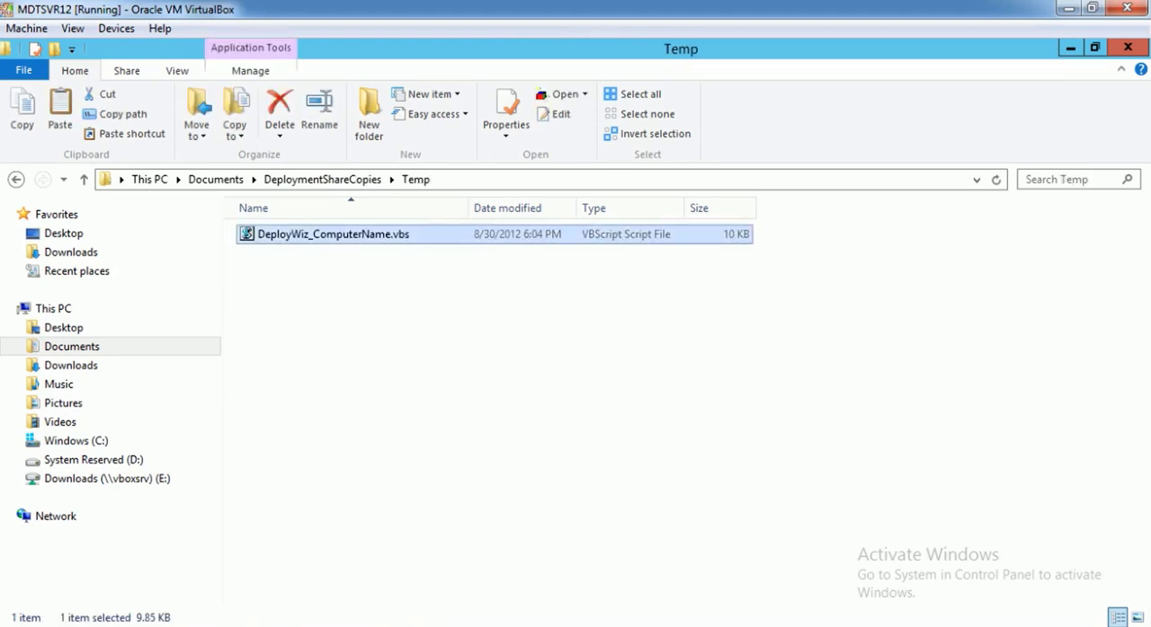
{"action": "key", "text": "F2"}
{"action": "key", "text": "Right"}
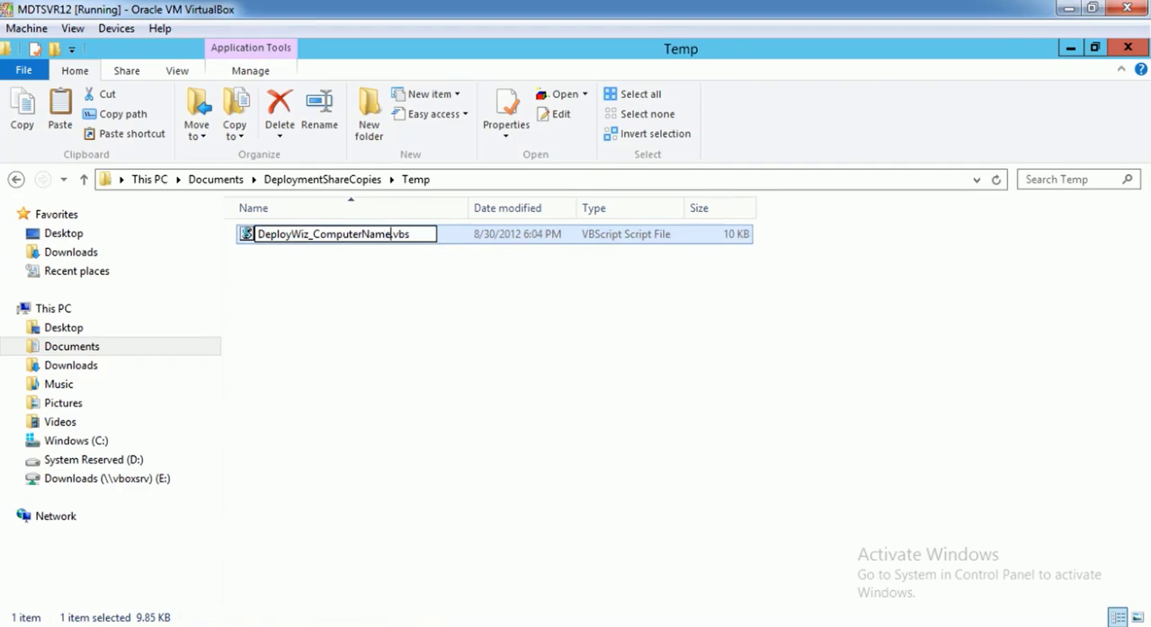
{"action": "key", "text": "shift+Left"}
{"action": "key", "text": "shift+Left"}
{"action": "key", "text": "shift+Left"}
{"action": "key", "text": "shift+Left"}
{"action": "key", "text": "shift+Left"}
{"action": "key", "text": "shift+Left"}
{"action": "key", "text": "shift+Left"}
{"action": "key", "text": "shift+Left"}
{"action": "key", "text": "shift+Left"}
{"action": "key", "text": "shift+Left"}
{"action": "key", "text": "shift+Left"}
{"action": "key", "text": "shift+Left"}
{"action": "type", "text": "MyA"}
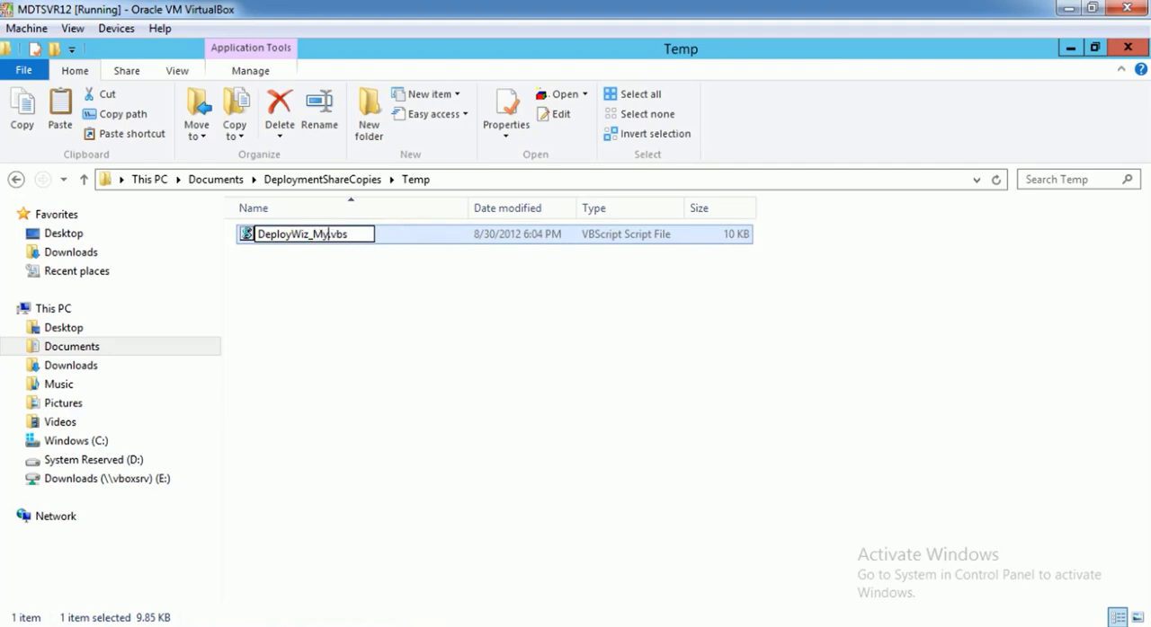
{"action": "type", "text": "ssetTag"}
{"action": "key", "text": "Return"}
Move DeployWiz_MyAssetTag.vbs from the Temp folder into the Revisions folder
{"action": "right_click", "coordinate": [363, 239]}
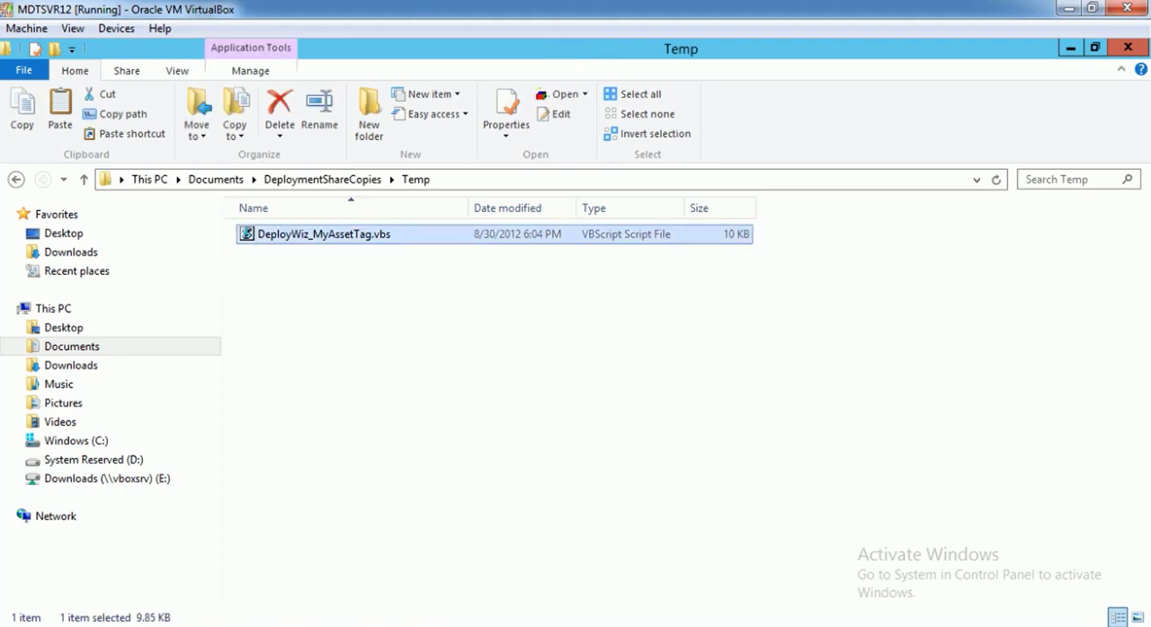
{"action": "left_click", "coordinate": [403, 439]}
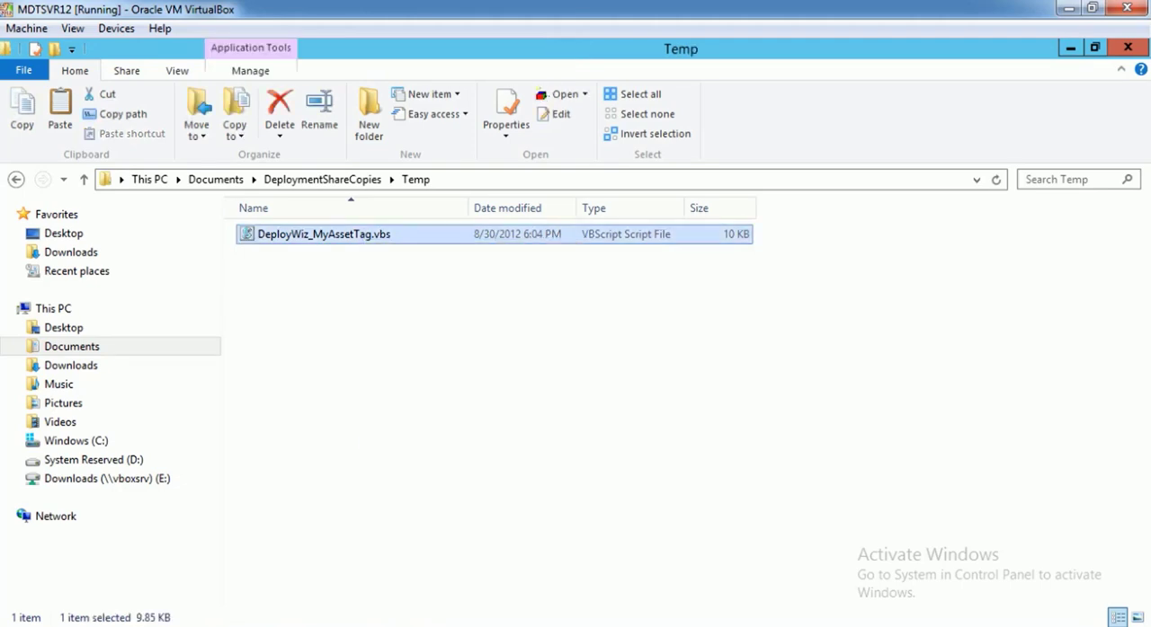
{"action": "left_click", "coordinate": [324, 179]}
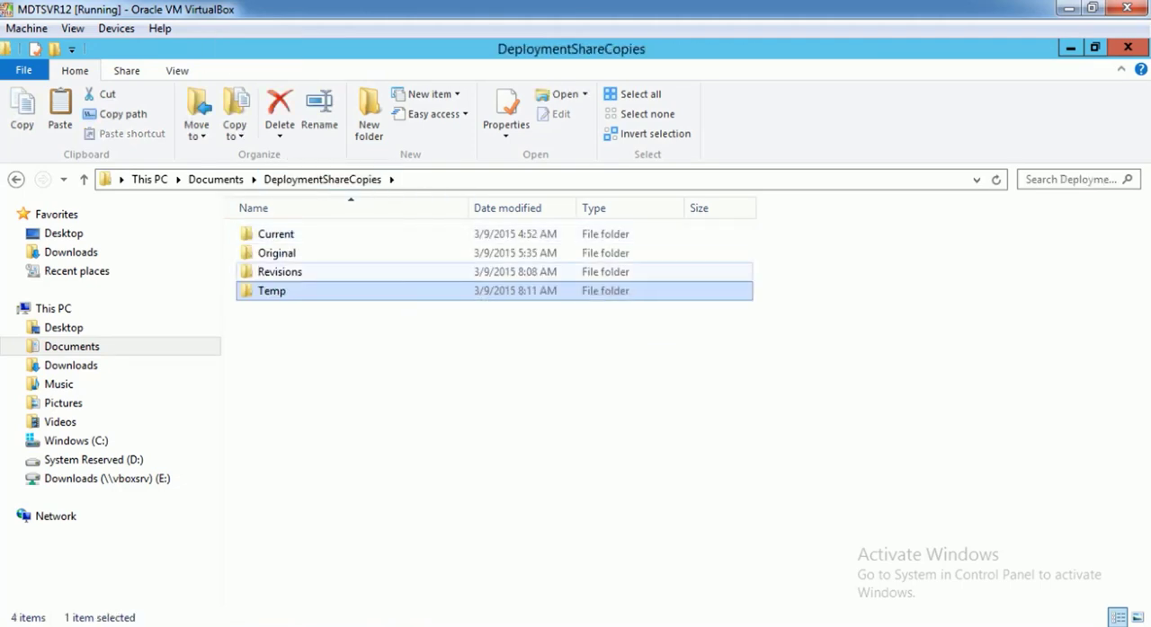
{"action": "double_click", "coordinate": [287, 272]}
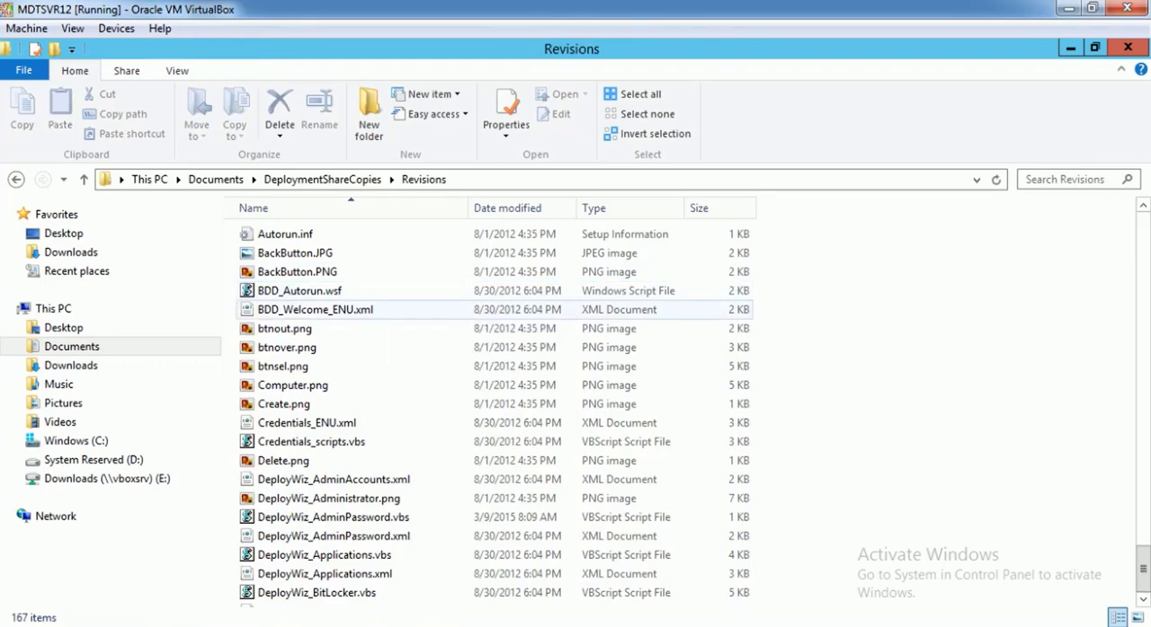
{"action": "key", "text": "ctrl+v"}
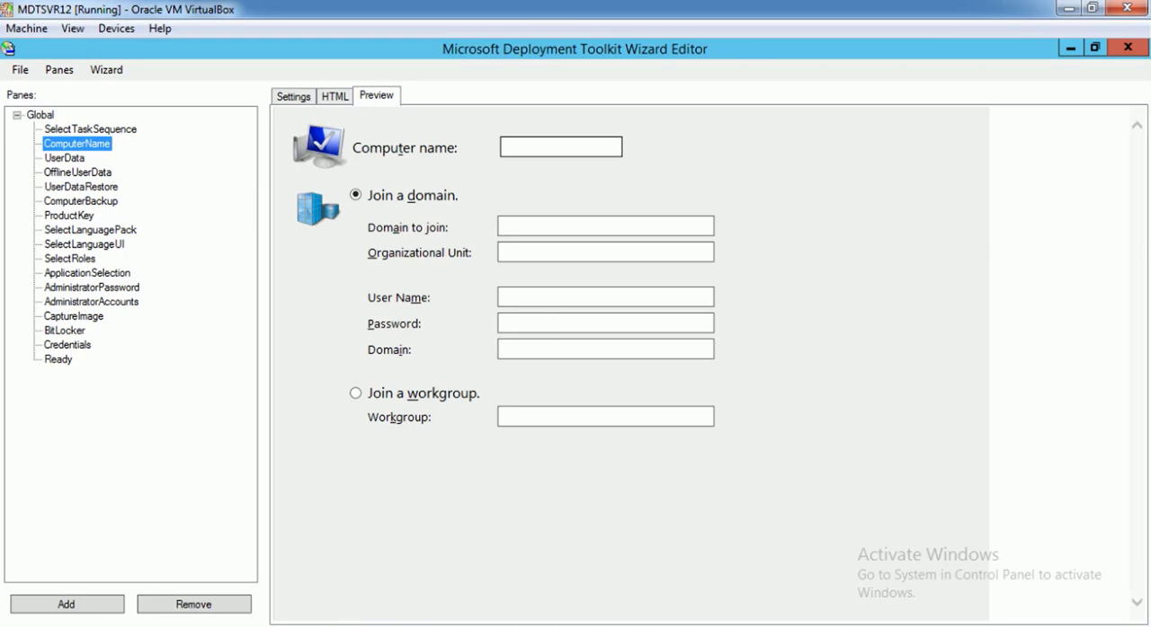
In the MDT Wizard Editor, copy the ComputerName pane and paste it as a new pane
{"action": "right_click", "coordinate": [94, 144]}
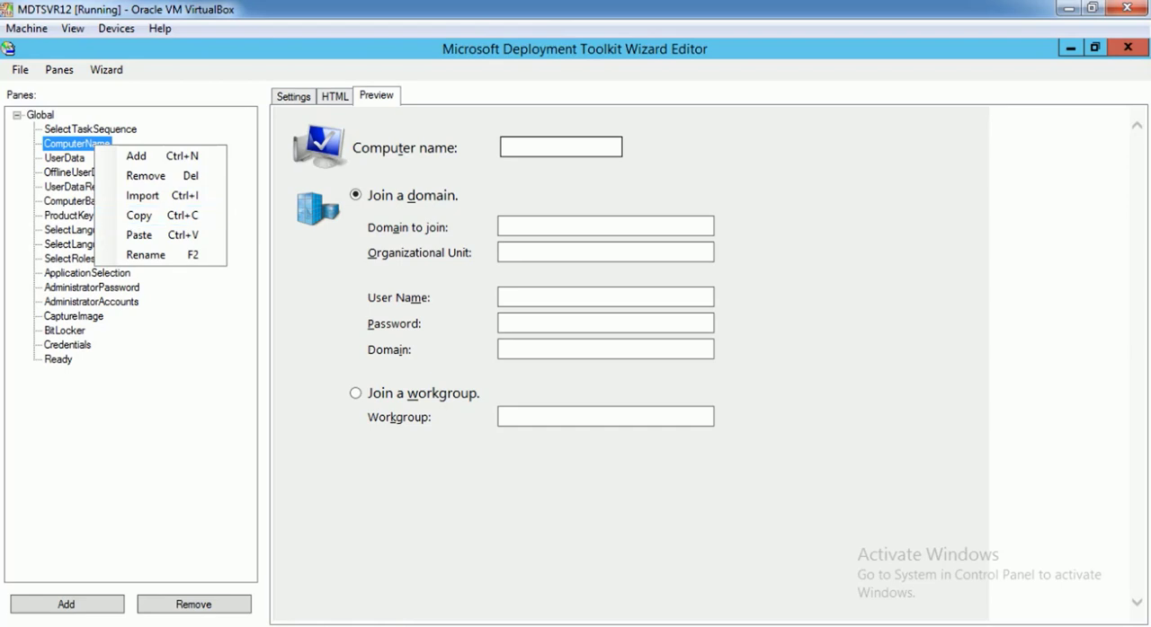
{"action": "left_click", "coordinate": [293, 96]}
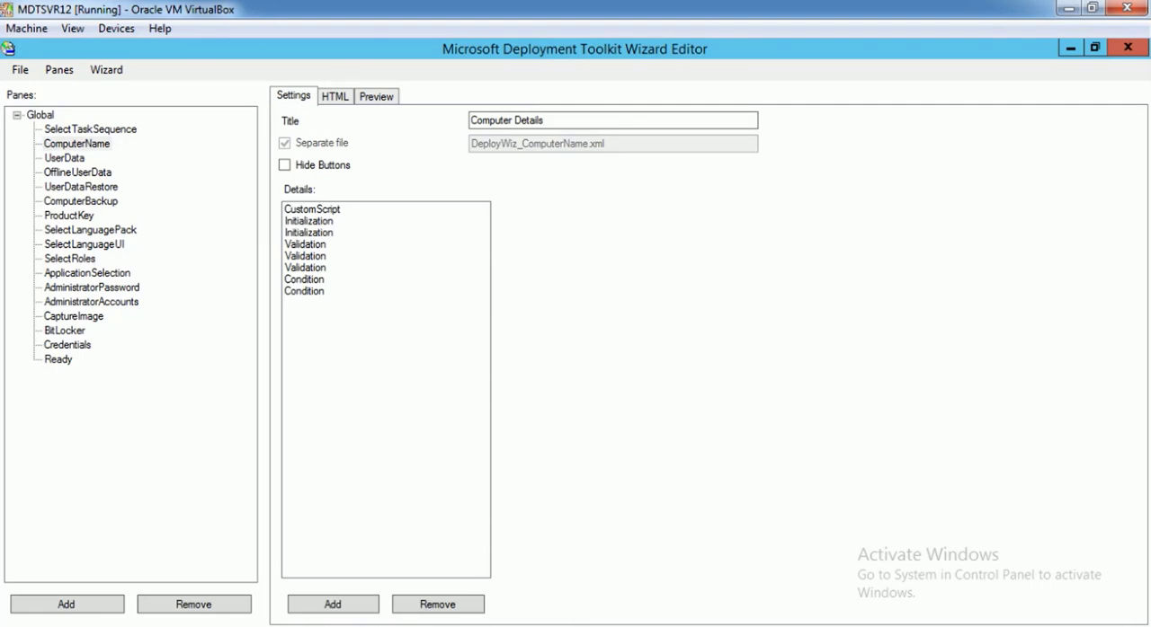
{"action": "right_click", "coordinate": [87, 144]}
{"action": "left_click", "coordinate": [131, 214]}
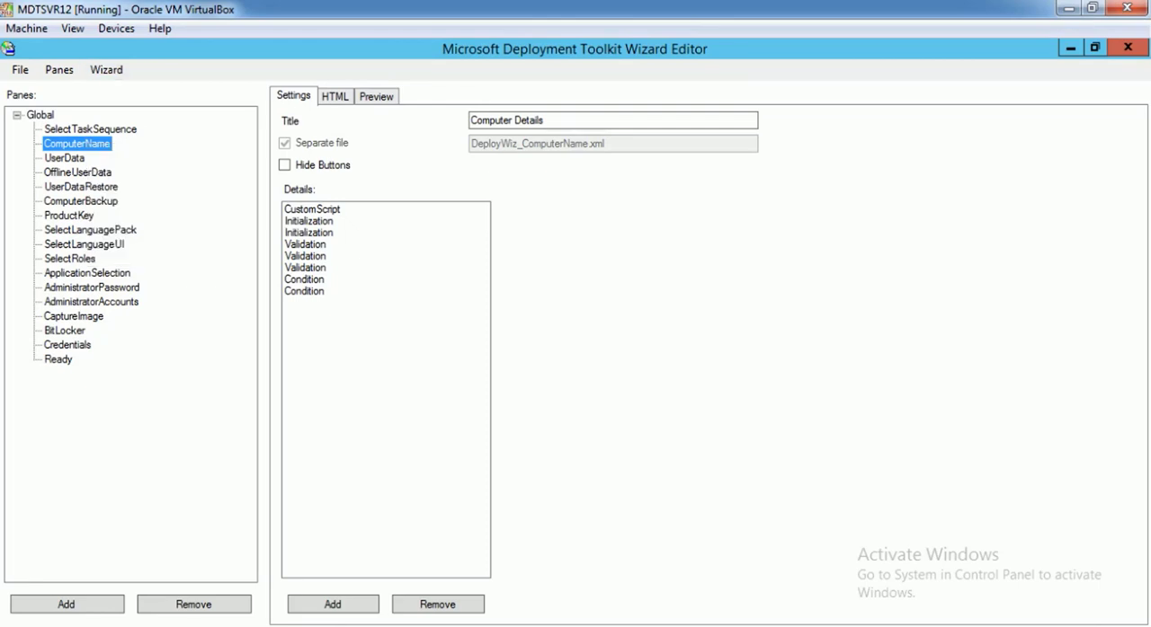
{"action": "right_click", "coordinate": [93, 145]}
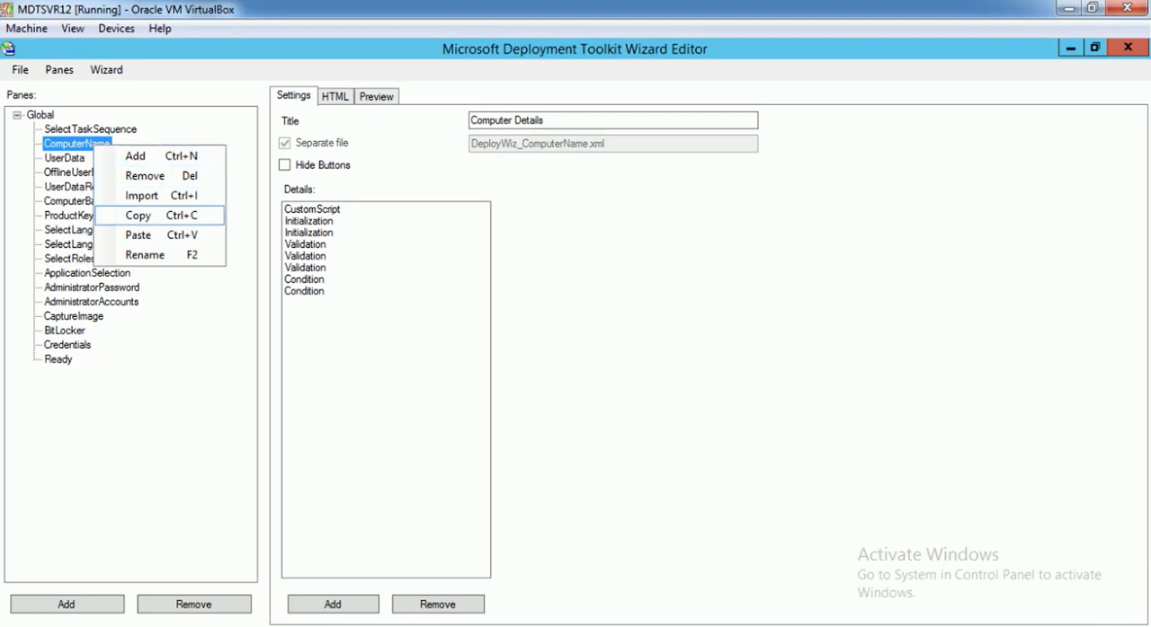
{"action": "left_click", "coordinate": [138, 215]}
{"action": "right_click", "coordinate": [95, 146]}
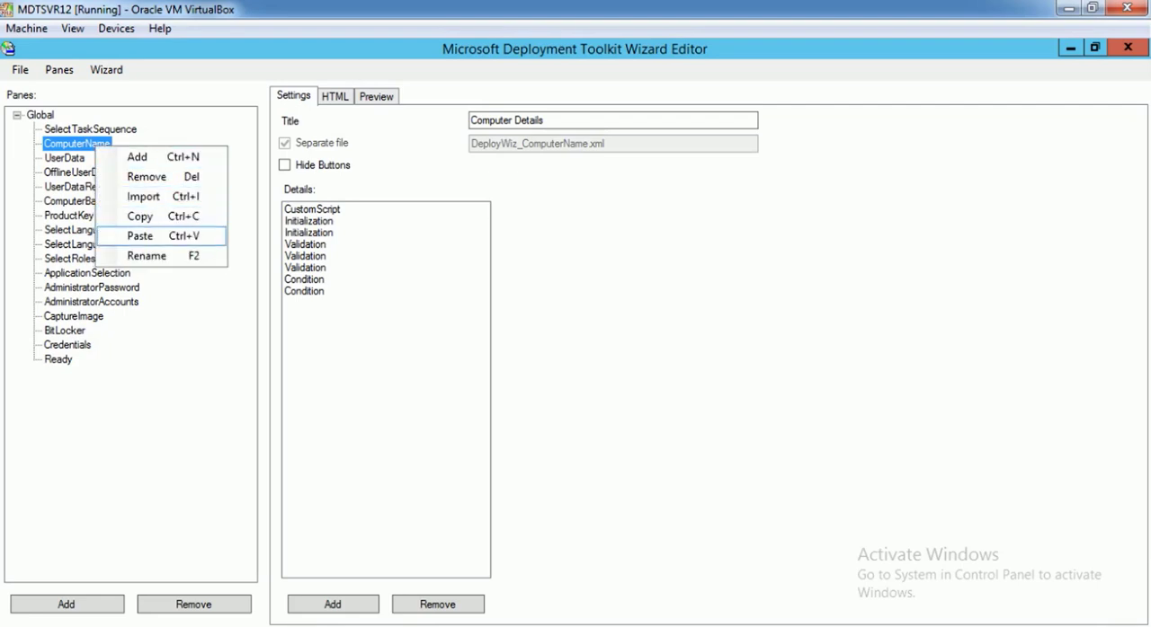
{"action": "left_click", "coordinate": [139, 236]}
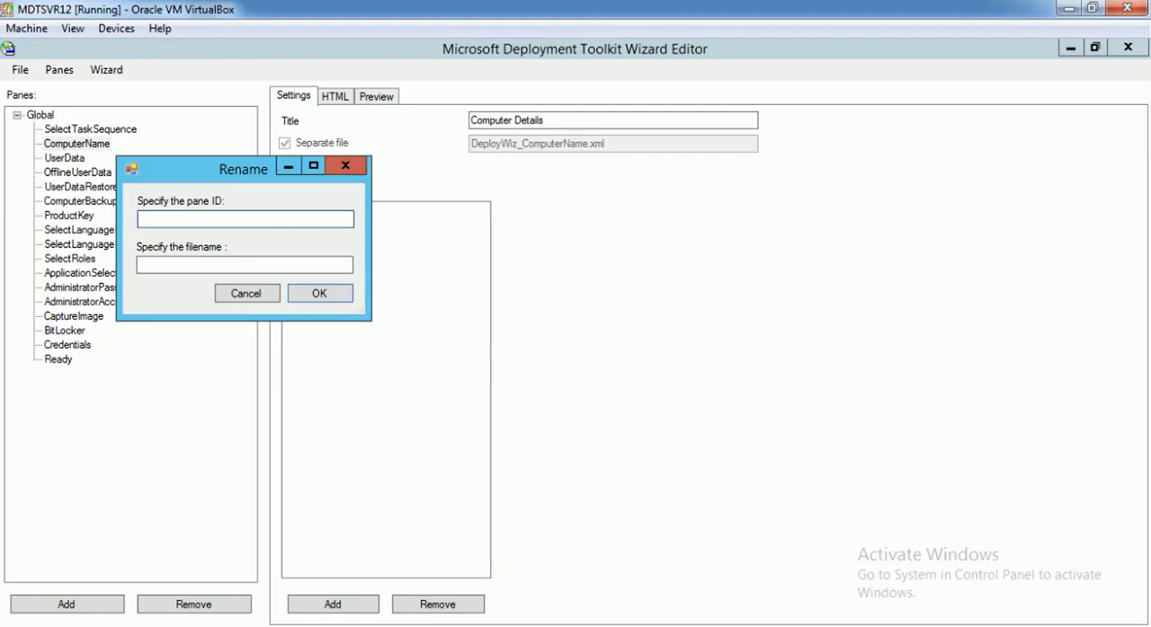
Name the pasted pane with pane ID MyAssetTag and filename DeployWiz_MyAssetTag
{"action": "type", "text": "MyAssetTag"}
{"action": "left_click", "coordinate": [198, 266]}
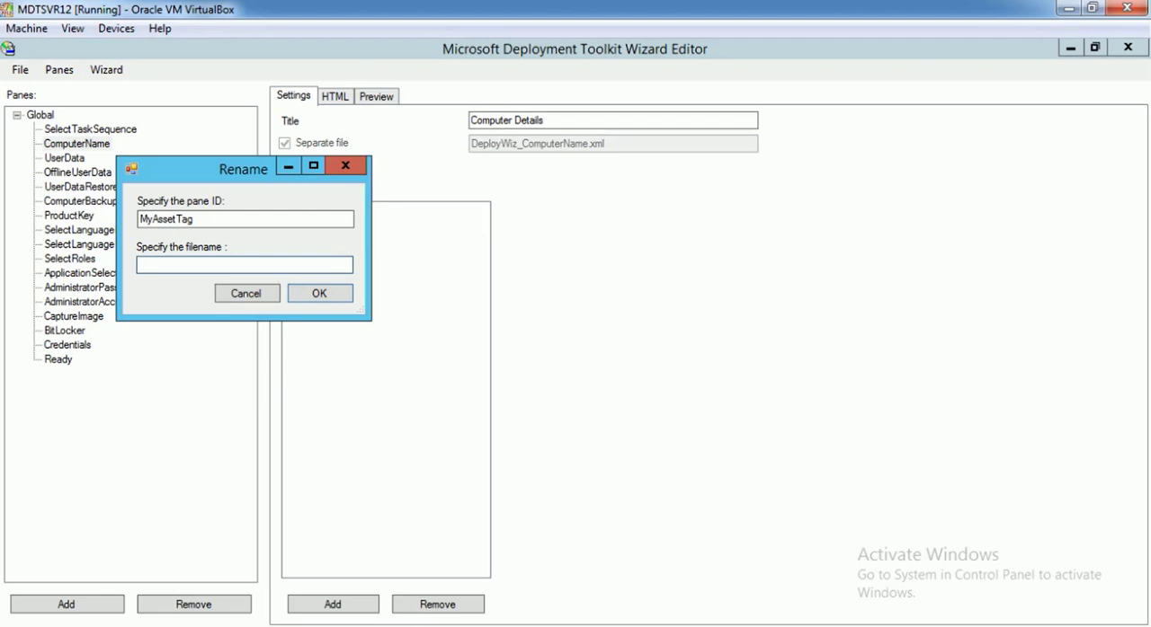
{"action": "key", "text": "alt+Tab"}
{"action": "type", "text": "DeployWiz_MyAssetT"}
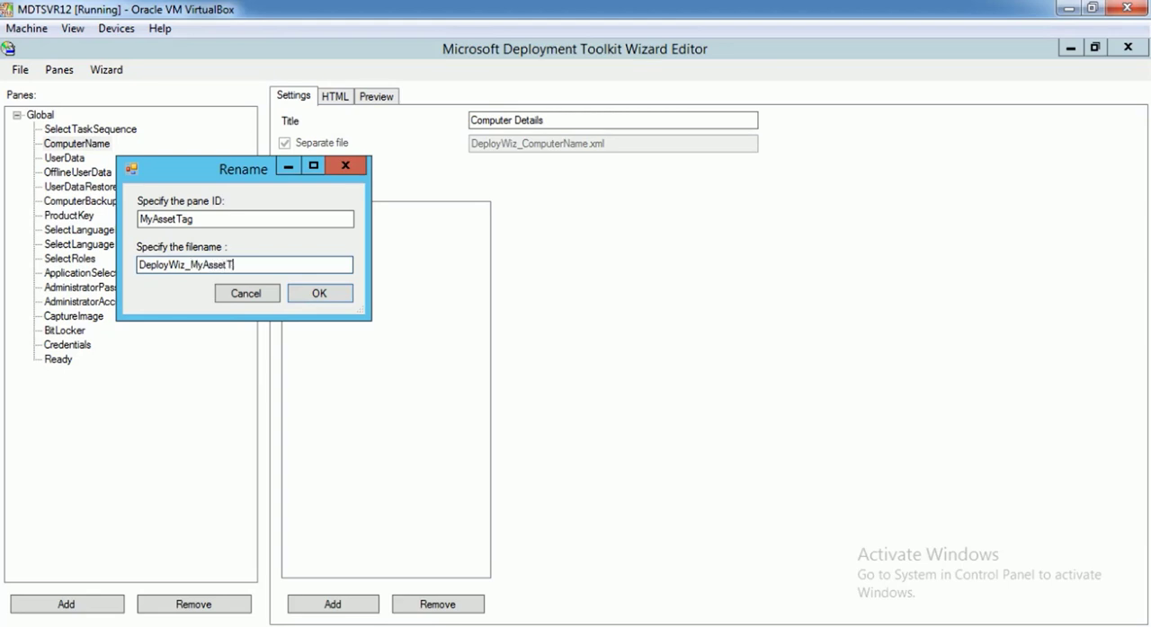
{"action": "type", "text": "ag"}
{"action": "key", "text": "Return"}
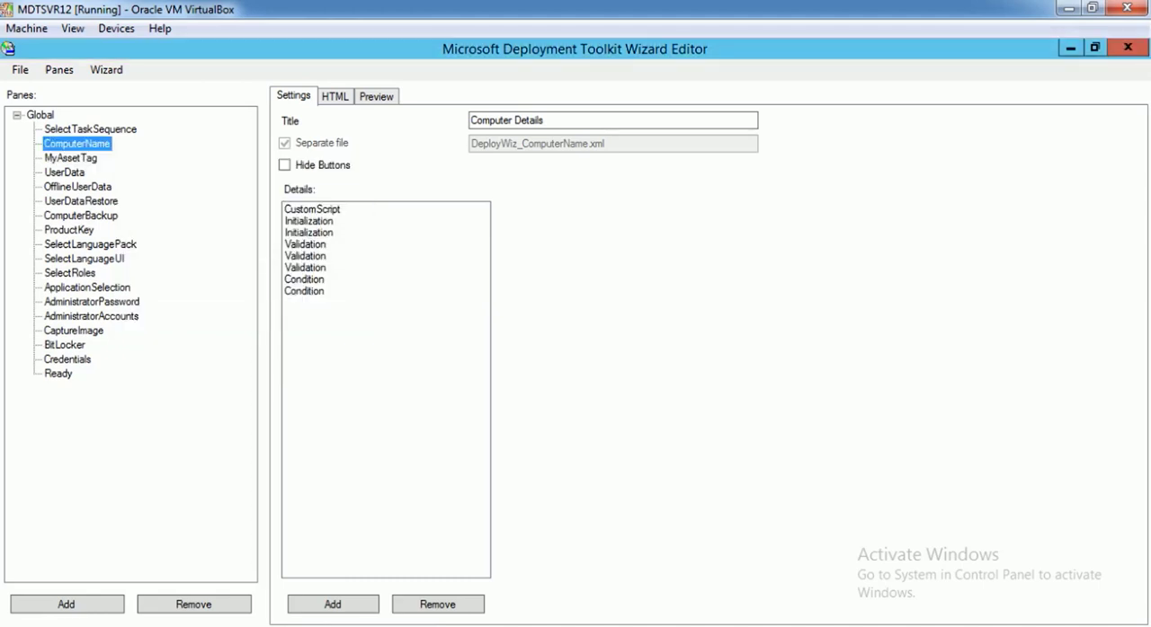
Preview the MyAssetTag pane and set its title to Asset Tag
{"action": "left_click", "coordinate": [71, 158]}
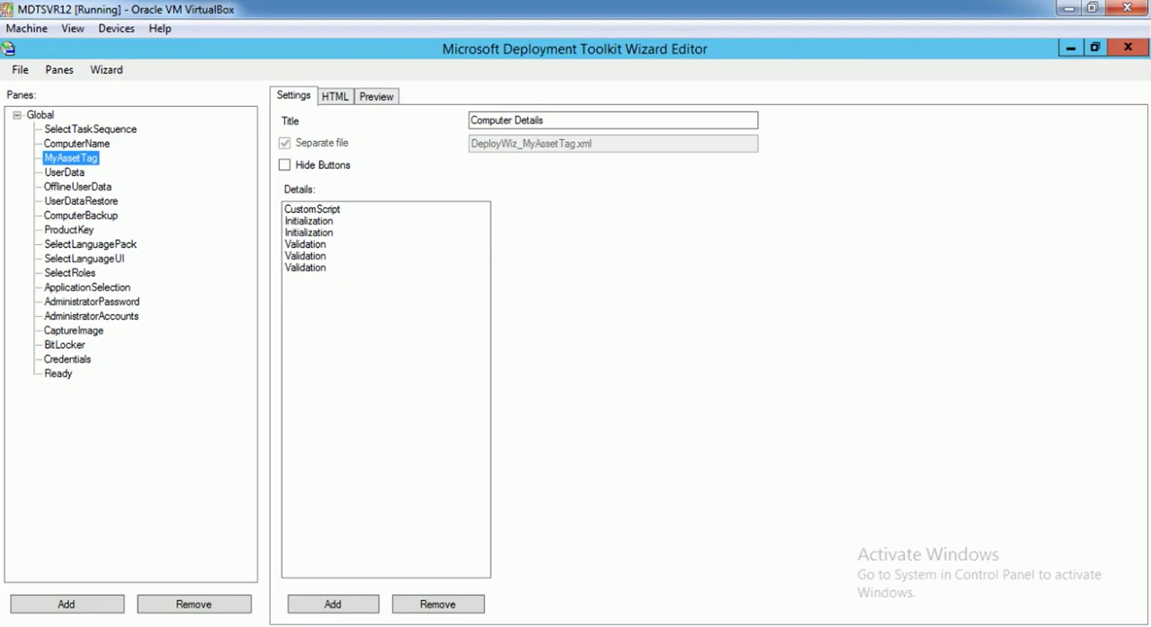
{"action": "left_click", "coordinate": [375, 96]}
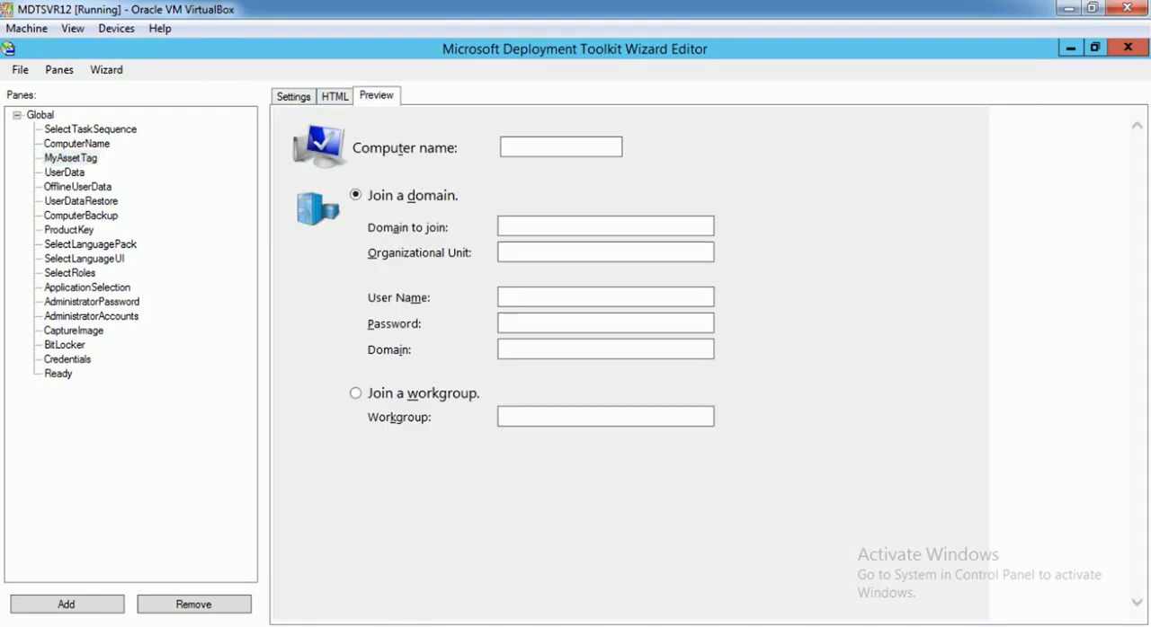
{"action": "left_click", "coordinate": [71, 158]}
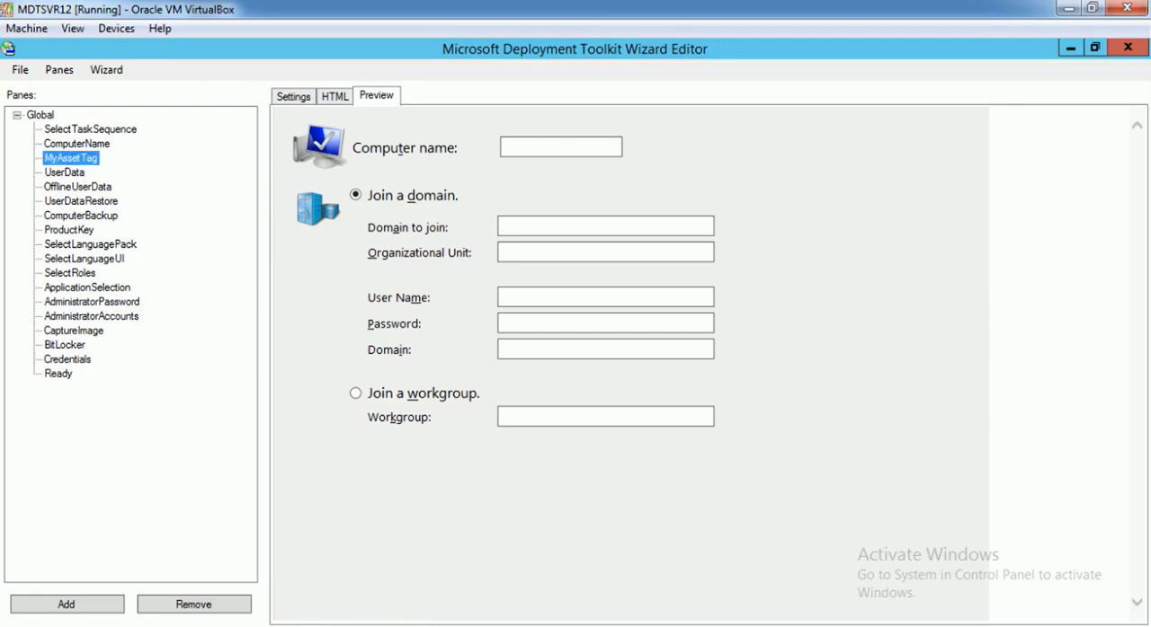
{"action": "left_click", "coordinate": [293, 96]}
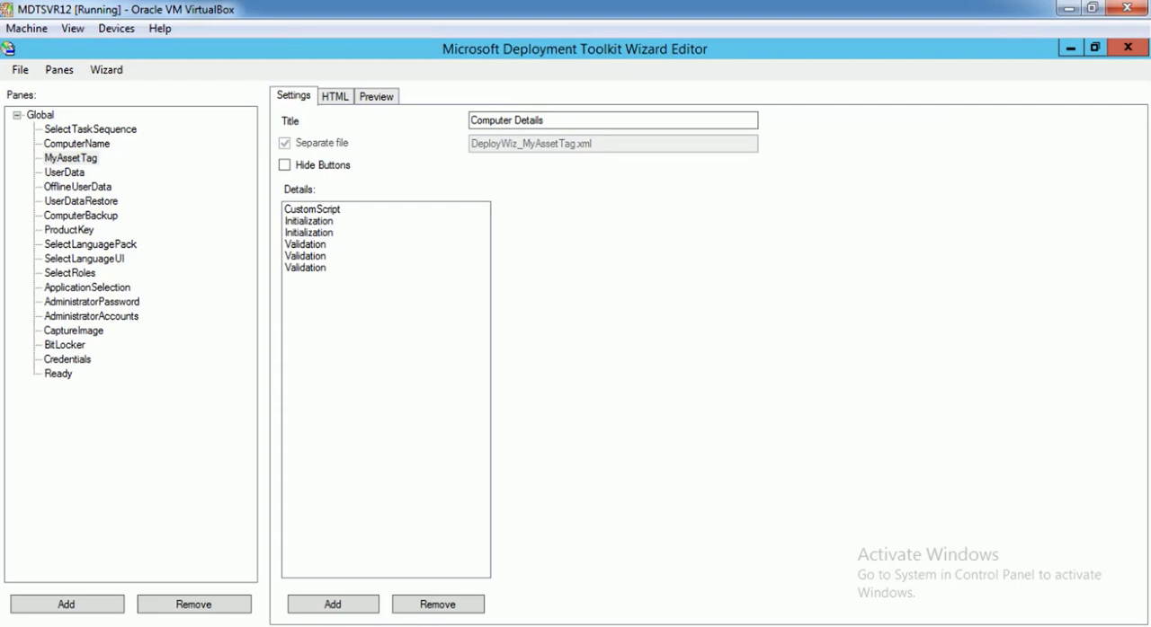
{"action": "left_click_drag", "start_coordinate": [548, 120], "coordinate": [471, 121]}
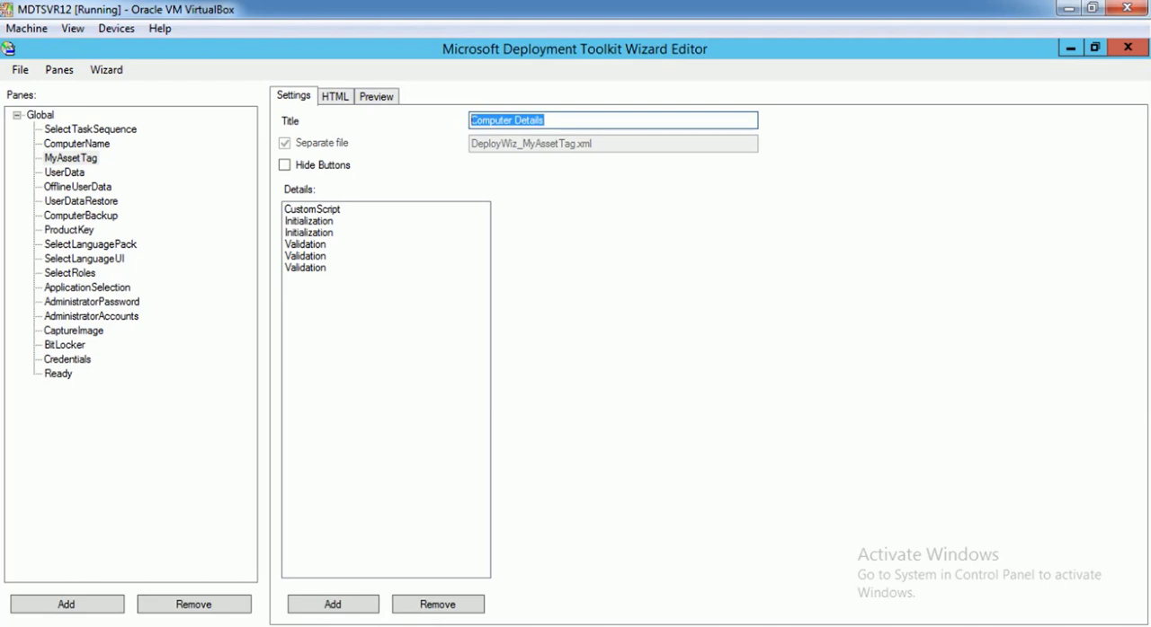
{"action": "type", "text": "Asset Tag"}
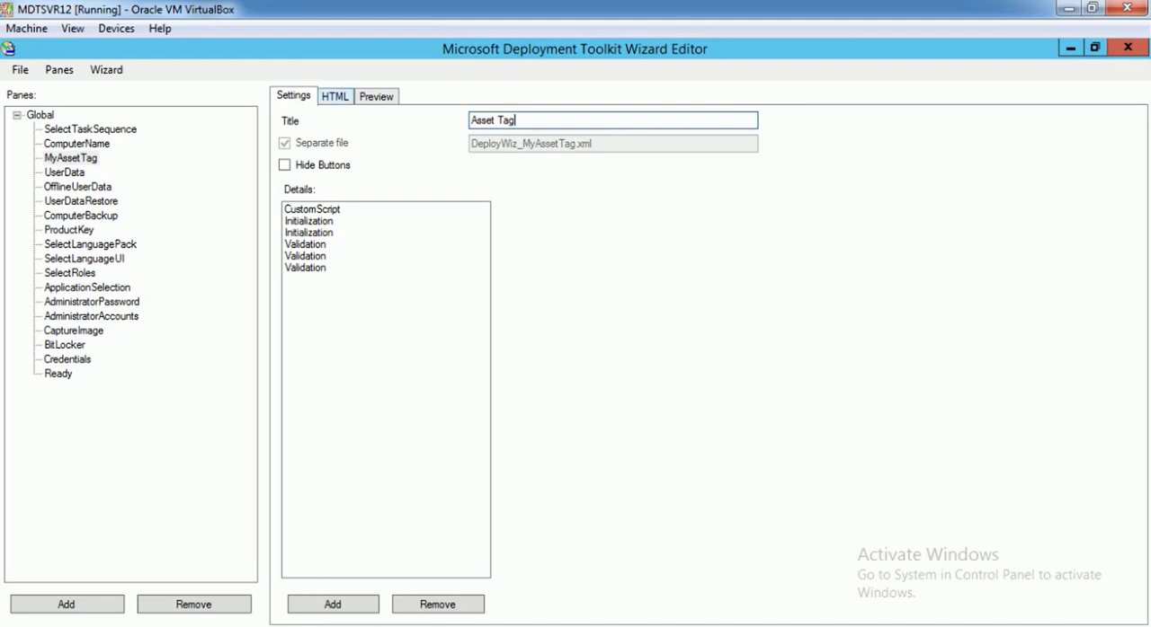
Delete the DomainSection div and the trailing blank lines from the MyAssetTag pane's HTML, keeping the first table, and preview the pane
{"action": "left_click", "coordinate": [335, 97]}
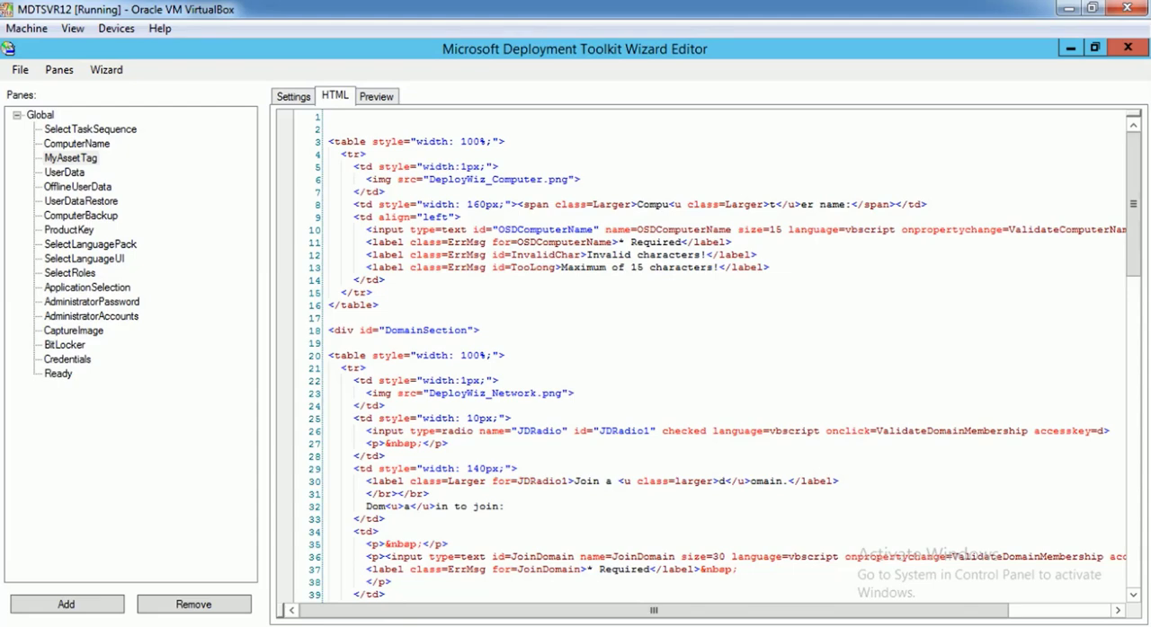
{"action": "left_click_drag", "start_coordinate": [379, 306], "coordinate": [308, 134]}
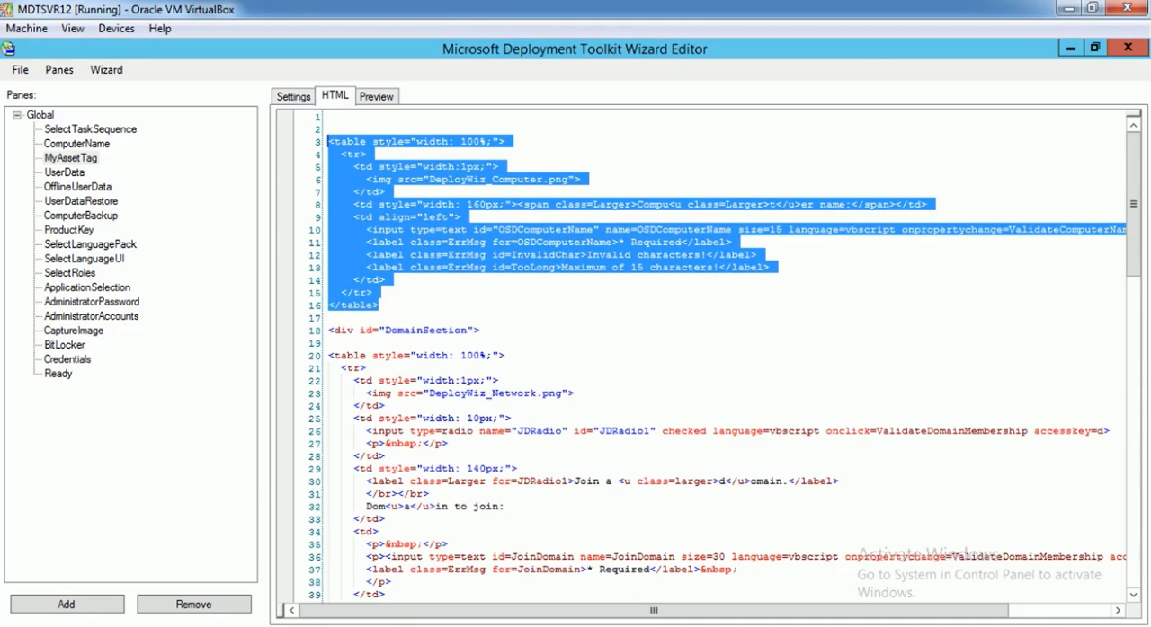
{"action": "left_click", "coordinate": [330, 342]}
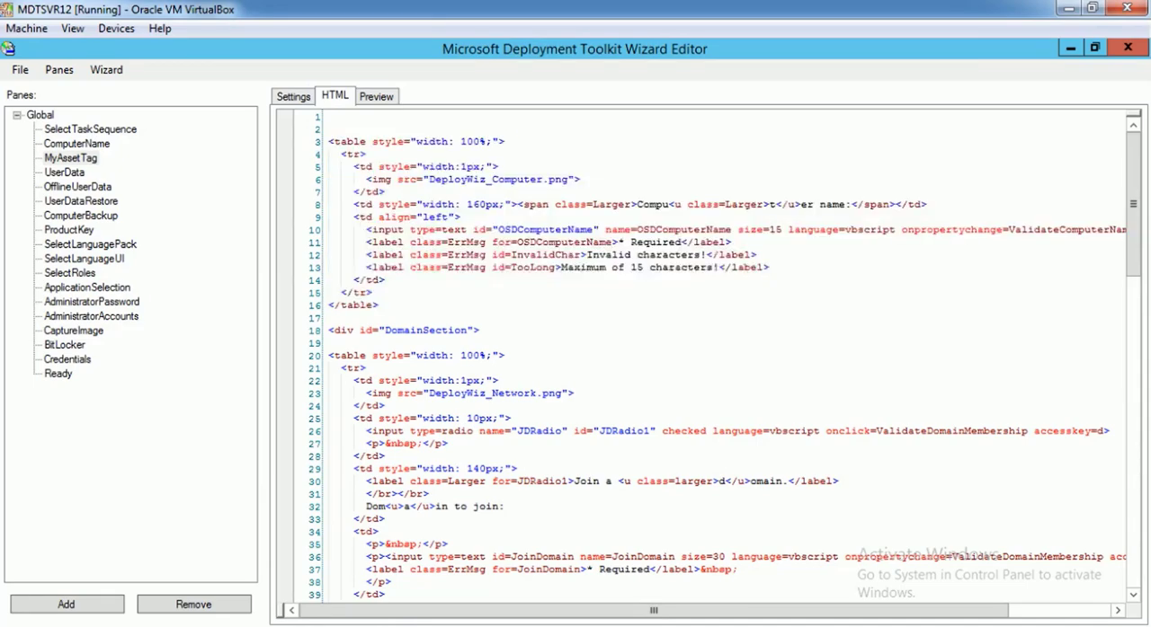
{"action": "left_click_drag", "start_coordinate": [329, 330], "coordinate": [352, 611]}
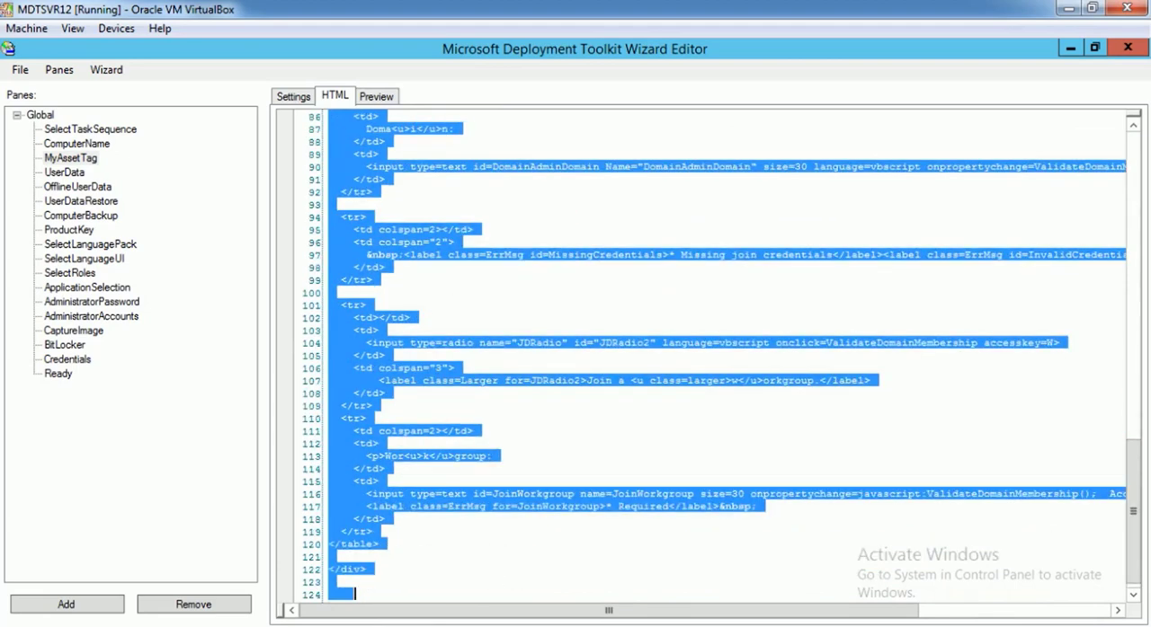
{"action": "key", "text": "Delete"}
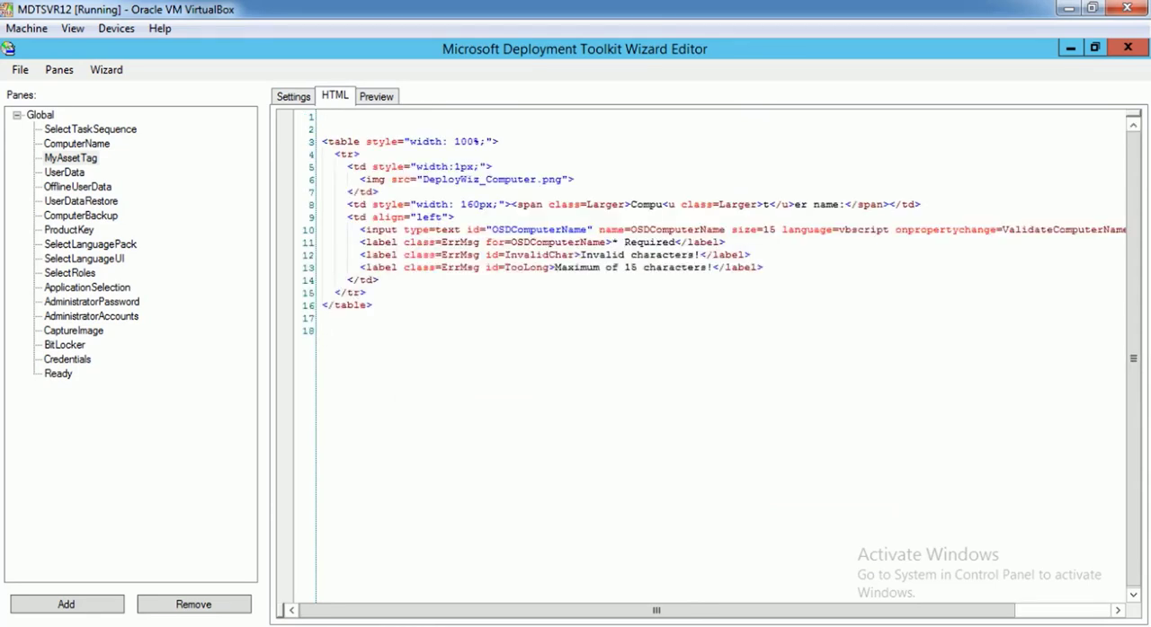
{"action": "key", "text": "BackSpace"}
{"action": "key", "text": "BackSpace"}
{"action": "left_click", "coordinate": [376, 96]}
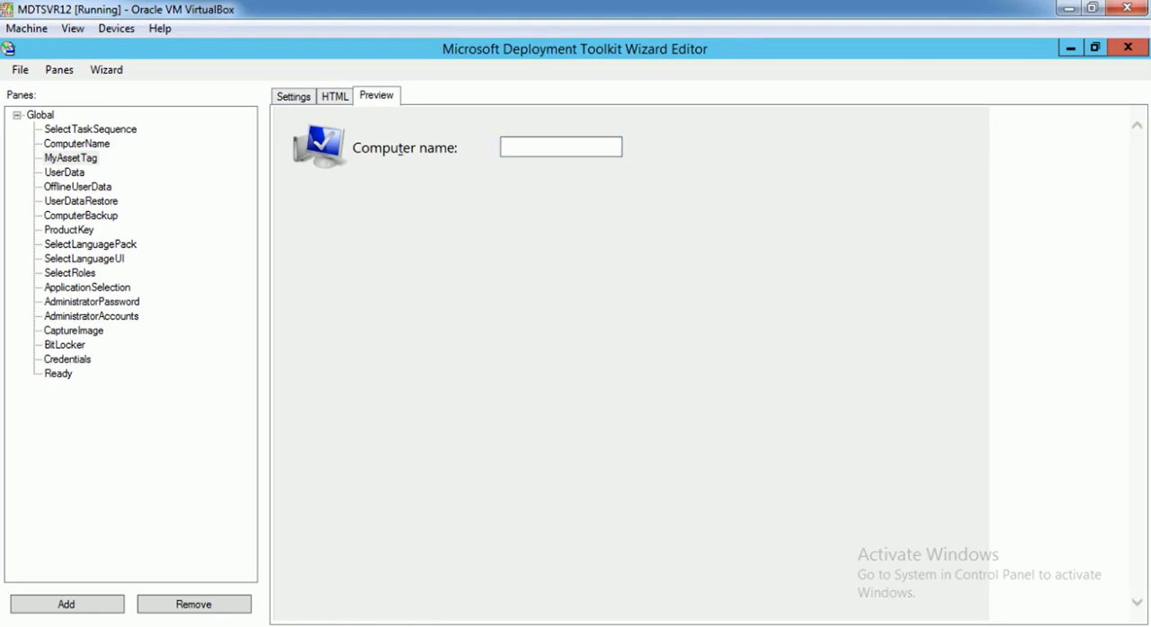
Remove the AccessKey=t attribute from the OSDComputerName text input in the pane's HTML
{"action": "left_click_drag", "start_coordinate": [351, 148], "coordinate": [419, 148]}
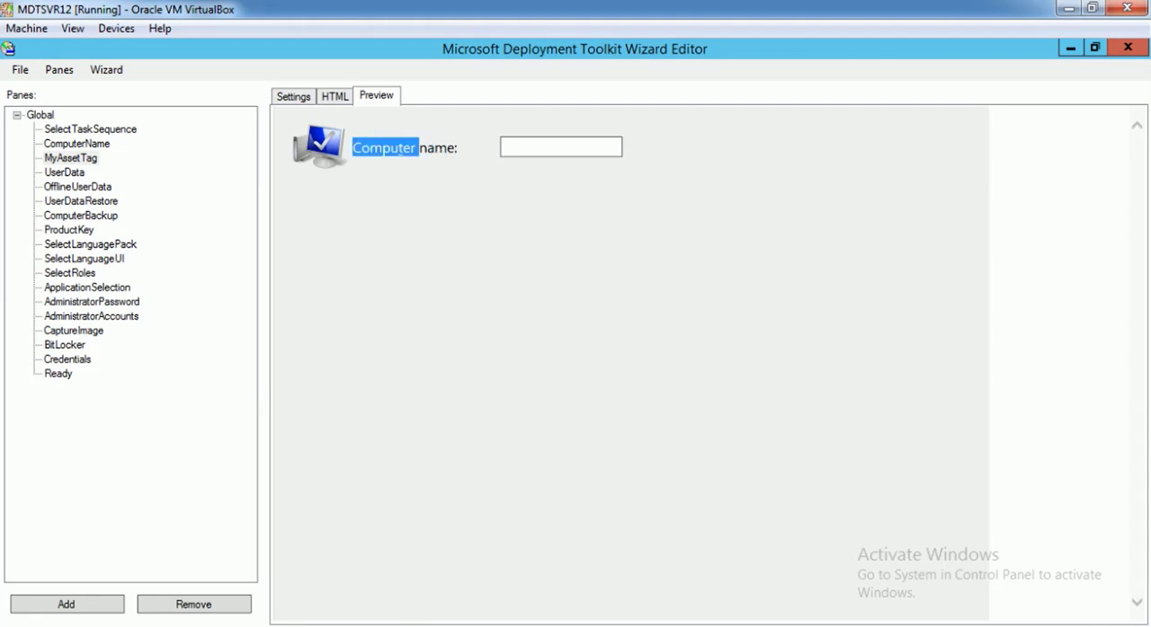
{"action": "left_click", "coordinate": [398, 150]}
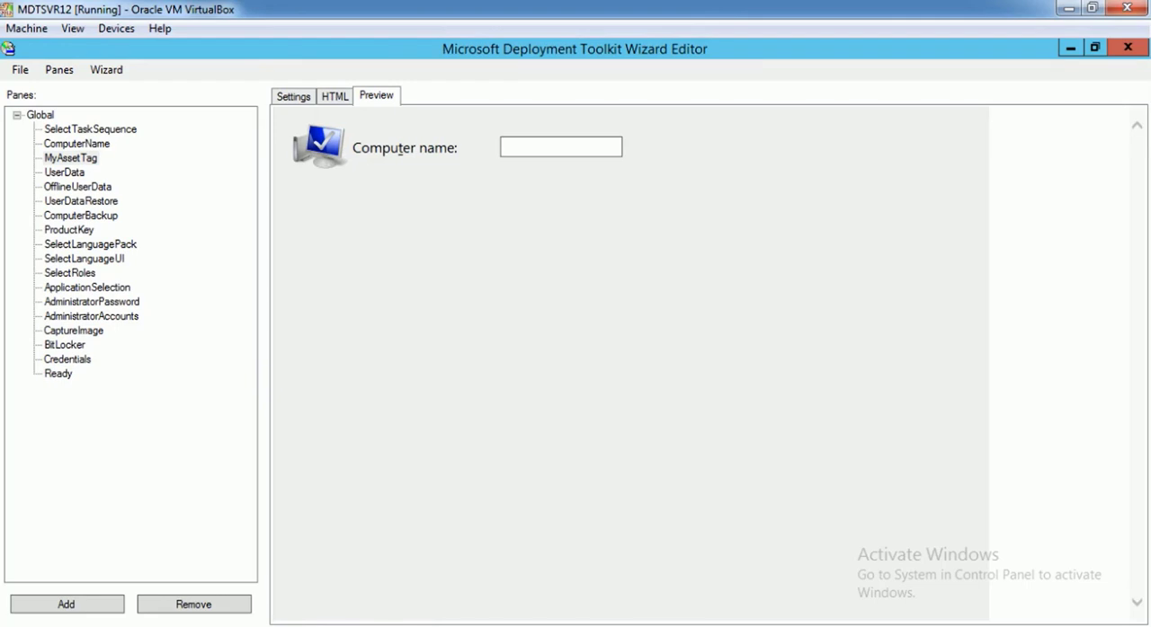
{"action": "left_click_drag", "start_coordinate": [398, 149], "coordinate": [403, 148]}
{"action": "left_click", "coordinate": [400, 149]}
{"action": "left_click", "coordinate": [334, 96]}
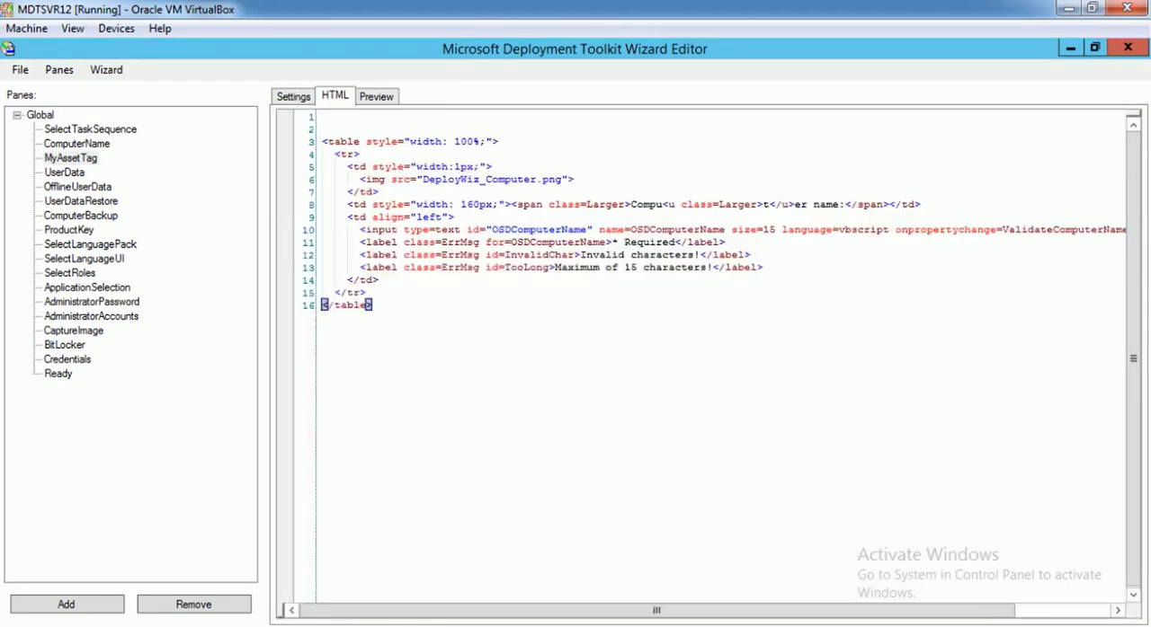
{"action": "left_click", "coordinate": [657, 230]}
{"action": "left_click_drag", "start_coordinate": [656, 611], "coordinate": [751, 611]}
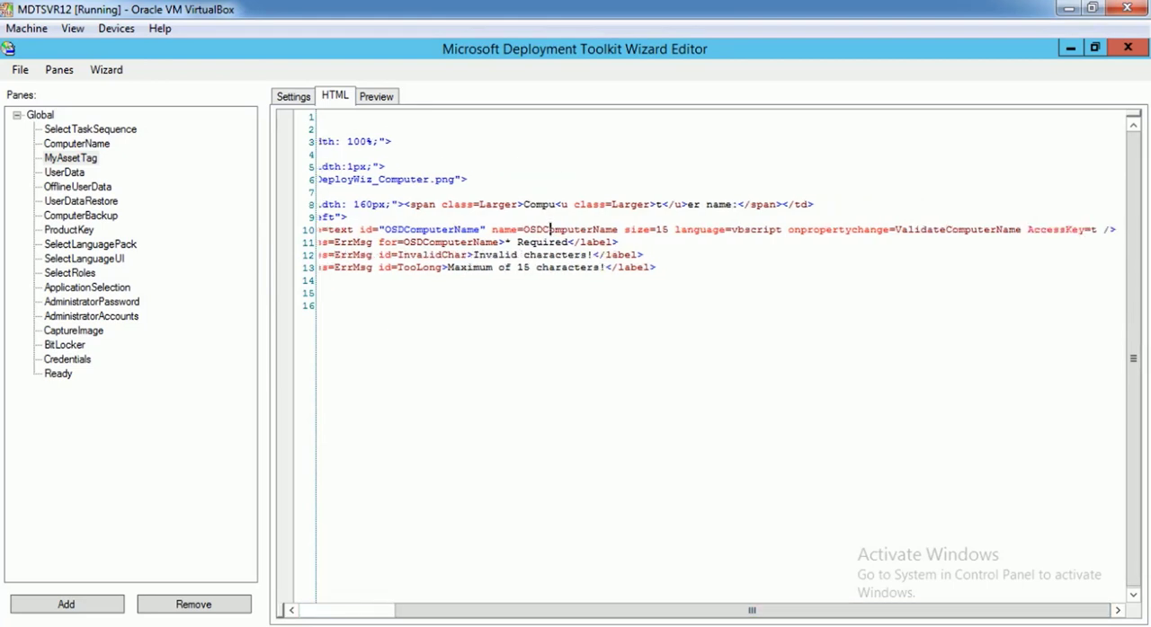
{"action": "left_click_drag", "start_coordinate": [1099, 230], "coordinate": [1028, 230]}
{"action": "key", "text": "BackSpace"}
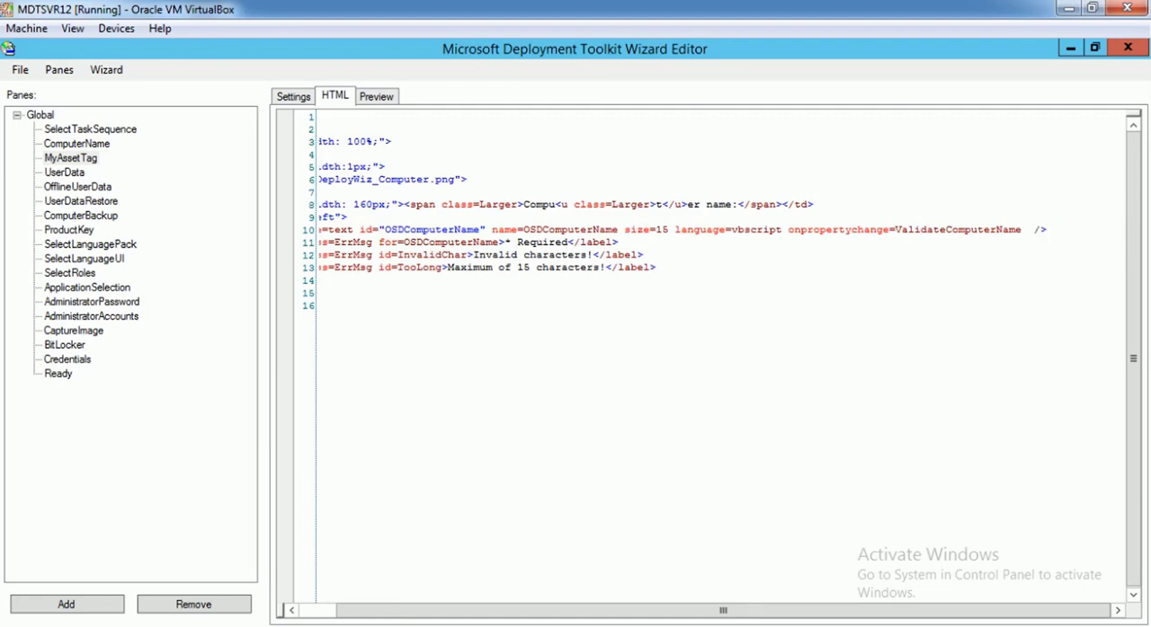
{"action": "key", "text": "BackSpace"}
Replace the "Computer name" label markup, including its underlined letter, with "Asset Tag" before the colon and preview the pane
{"action": "left_click_drag", "start_coordinate": [732, 205], "coordinate": [667, 205]}
{"action": "left_click_drag", "start_coordinate": [523, 205], "coordinate": [732, 205]}
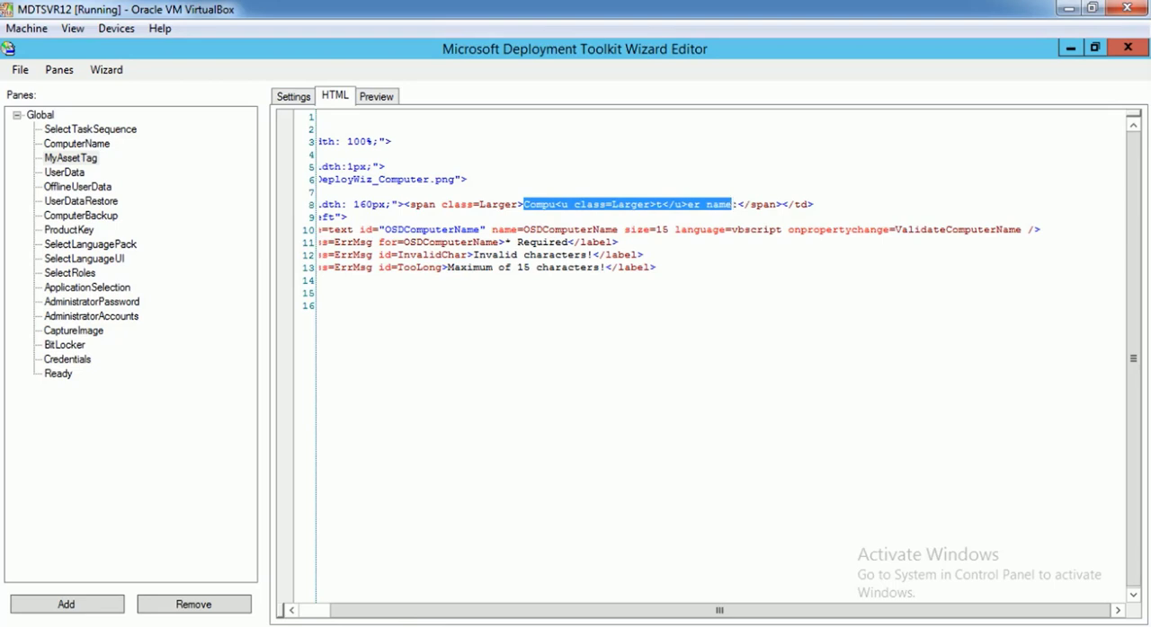
{"action": "type", "text": "Asset :"}
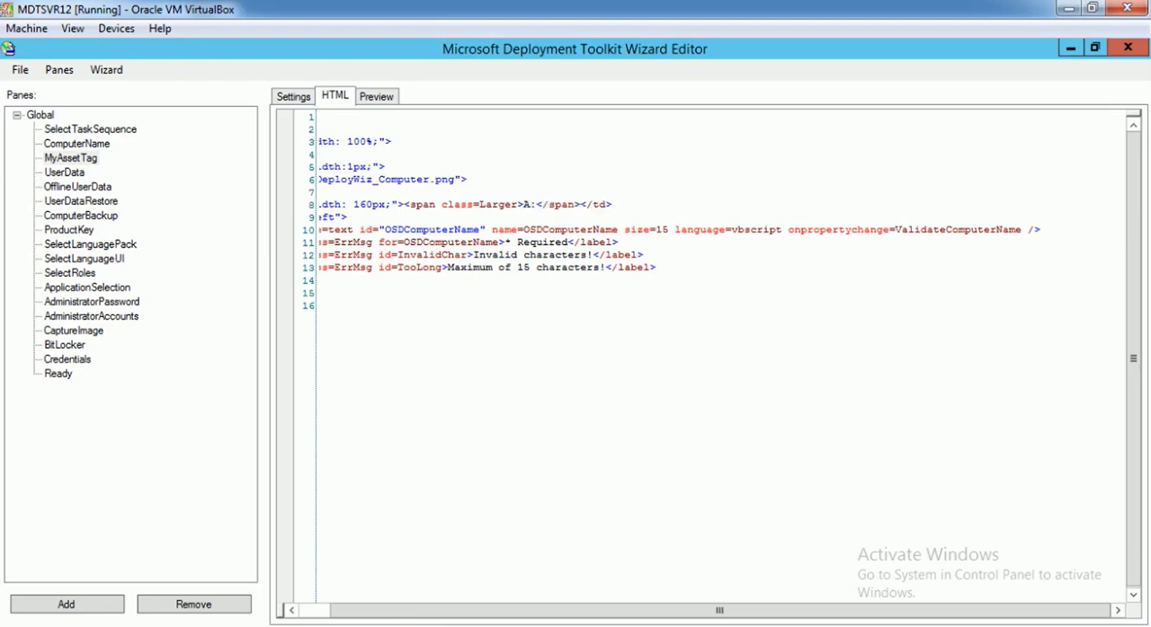
{"action": "key", "text": "Left"}
{"action": "type", "text": "Tag"}
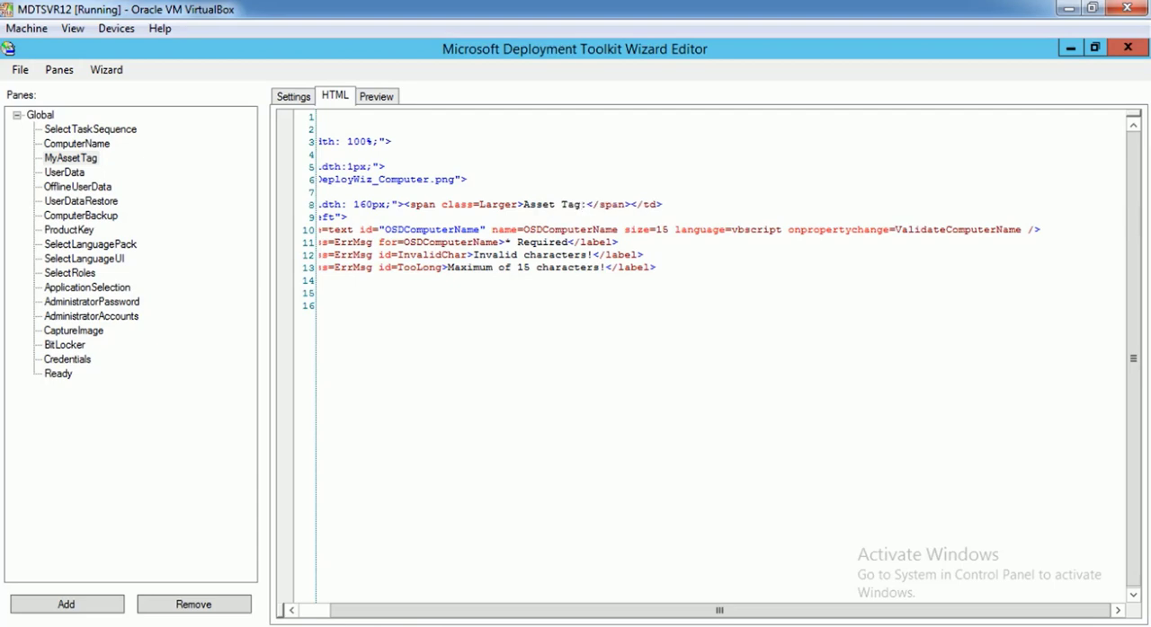
{"action": "left_click", "coordinate": [376, 96]}
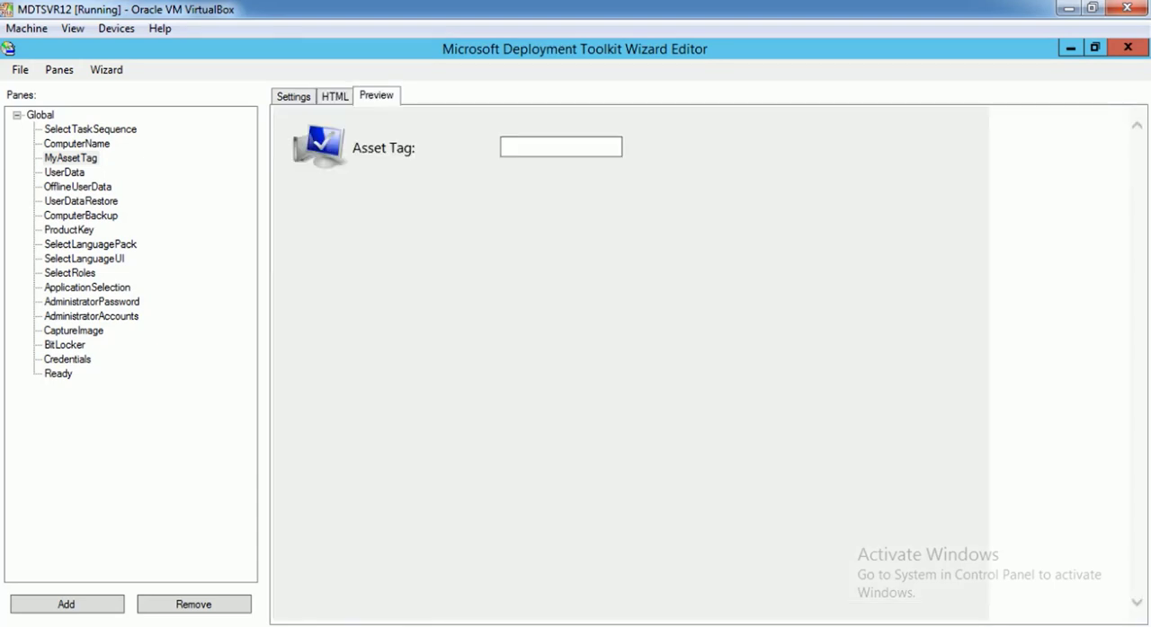
Change the id of the text input in the pane's HTML to MyAssetTag
{"action": "left_click", "coordinate": [335, 96]}
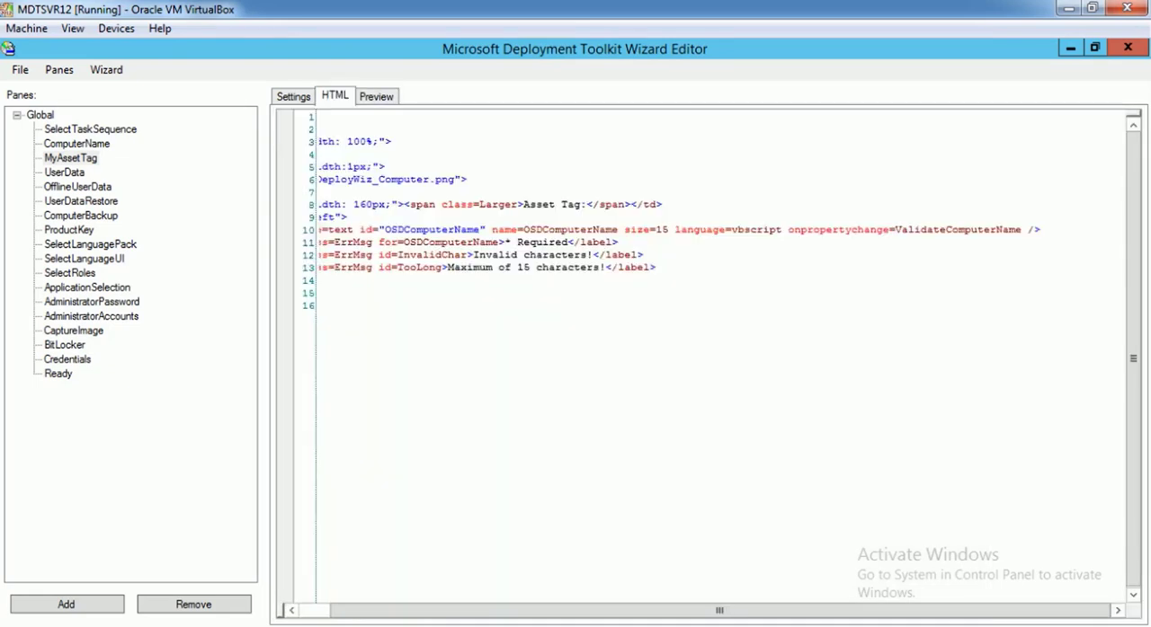
{"action": "left_click_drag", "start_coordinate": [719, 610], "coordinate": [688, 610]}
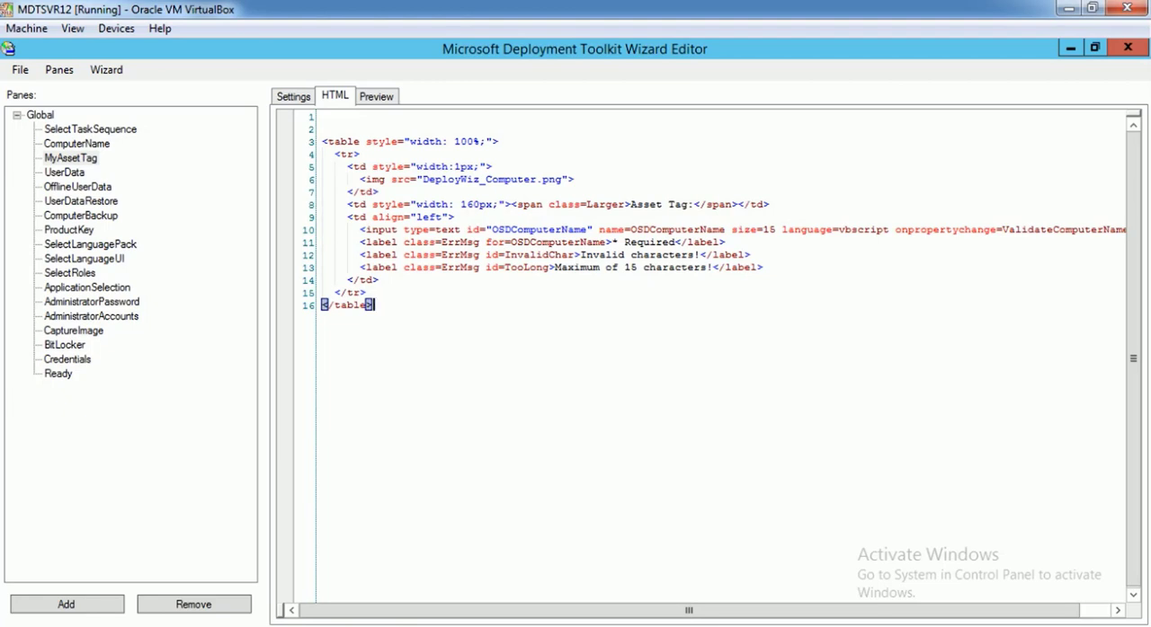
{"action": "left_click", "coordinate": [588, 230]}
{"action": "left_click_drag", "start_coordinate": [589, 230], "coordinate": [492, 231]}
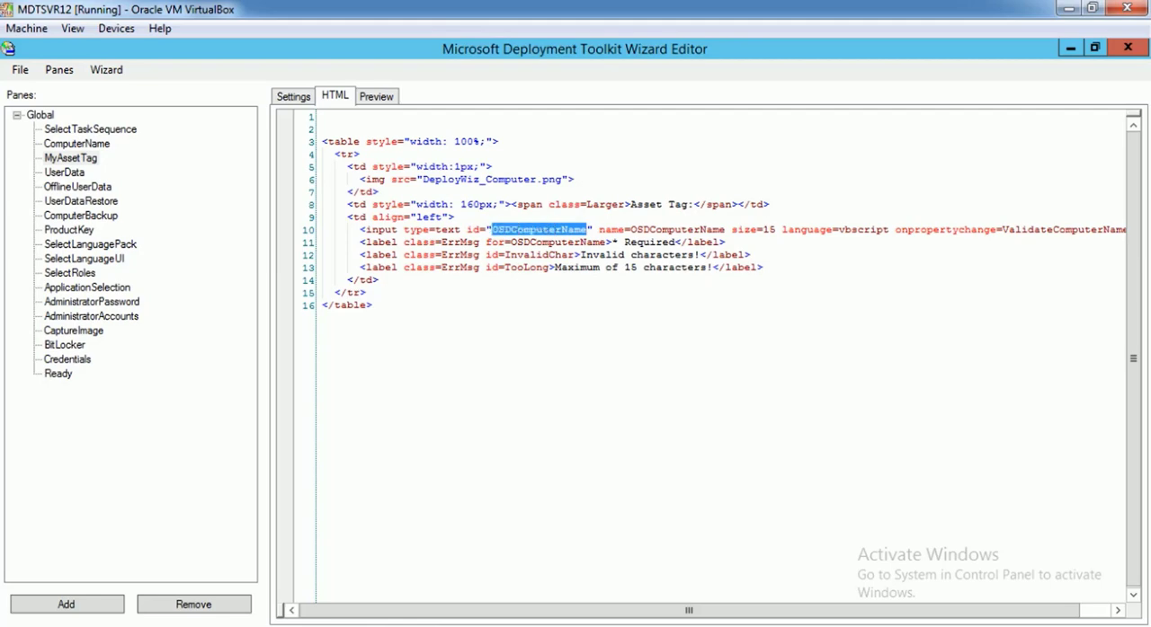
{"action": "type", "text": "MyA"}
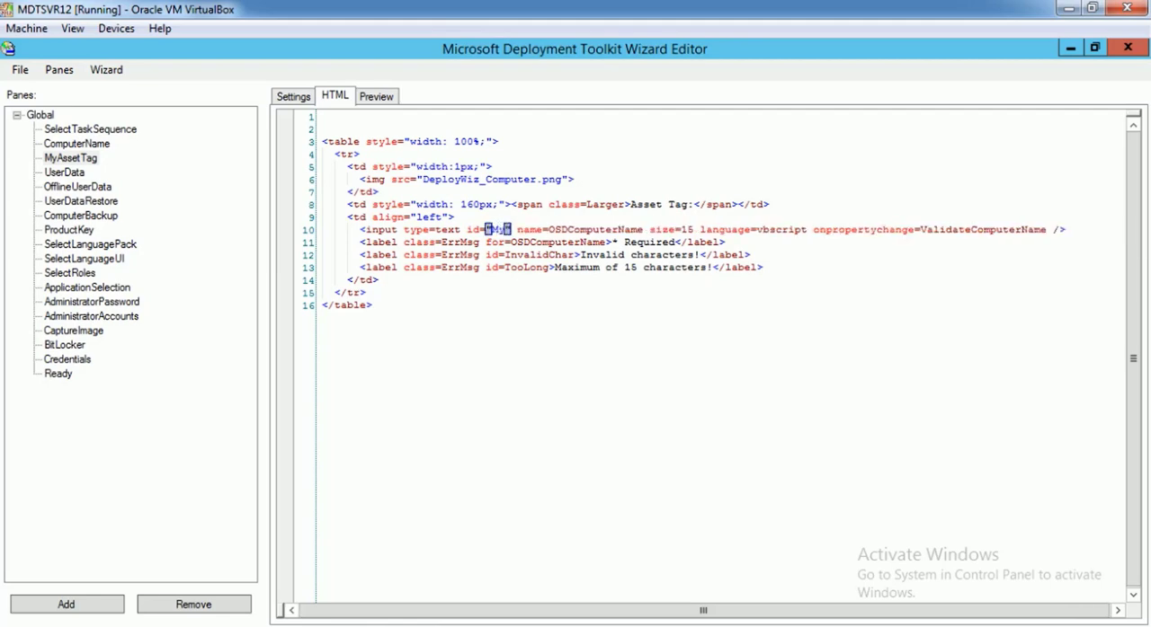
{"action": "type", "text": "ssetTag"}
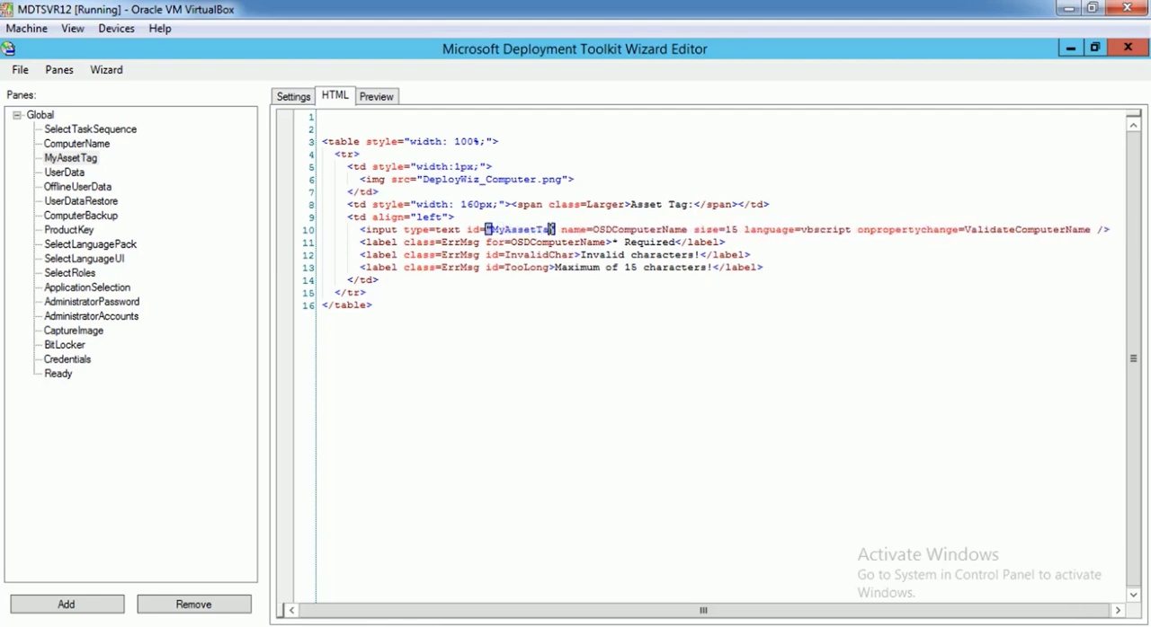
Copy MyAssetTag from the input's id into the Required label's for attribute and the input's name attribute
{"action": "key", "text": "shift+Left"}
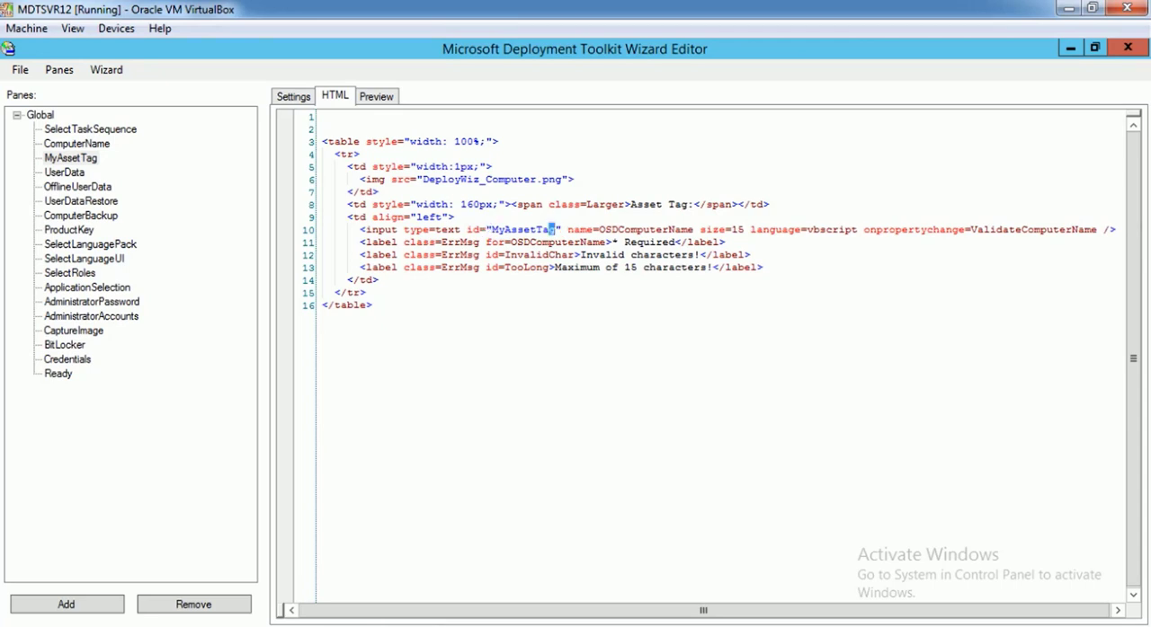
{"action": "key", "text": "shift+Left"}
{"action": "key", "text": "shift+Left"}
{"action": "key", "text": "shift+Left"}
{"action": "key", "text": "shift+Left"}
{"action": "key", "text": "shift+Left"}
{"action": "key", "text": "shift+Left"}
{"action": "key", "text": "shift+Left"}
{"action": "key", "text": "shift+Left"}
{"action": "key", "text": "shift+Left"}
{"action": "key", "text": "ctrl+c"}
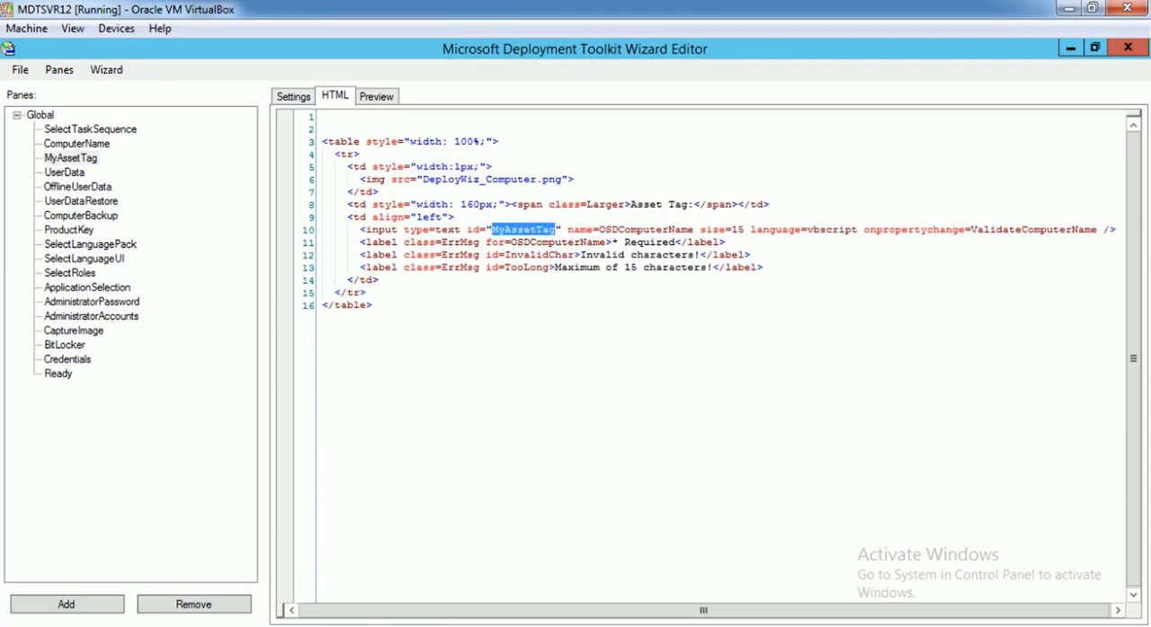
{"action": "key", "text": "Down"}
{"action": "key", "text": "Right"}
{"action": "key", "text": "Right"}
{"action": "key", "text": "Right"}
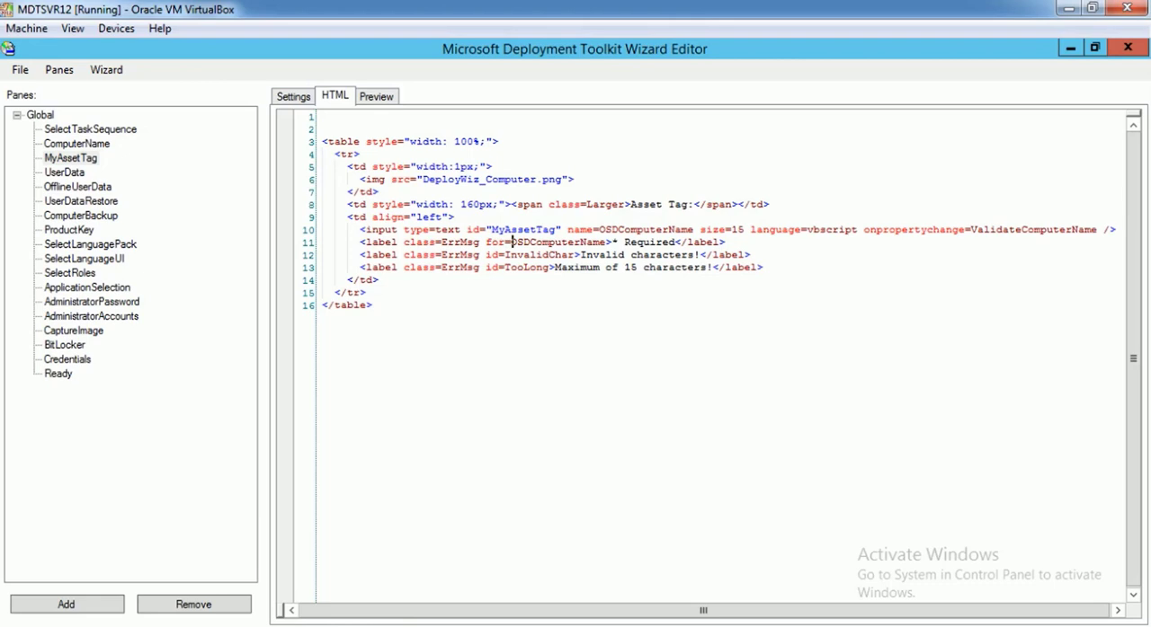
{"action": "key", "text": "shift+Right"}
{"action": "key", "text": "shift+Right"}
{"action": "key", "text": "shift+Right"}
{"action": "key", "text": "shift+Right"}
{"action": "key", "text": "shift+Right"}
{"action": "key", "text": "shift+Right"}
{"action": "key", "text": "shift+Right"}
{"action": "key", "text": "shift+Right"}
{"action": "key", "text": "shift+Right"}
{"action": "key", "text": "shift+Right"}
{"action": "key", "text": "shift+Right"}
{"action": "key", "text": "shift+Right"}
{"action": "key", "text": "shift+Right"}
{"action": "key", "text": "shift+Right"}
{"action": "key", "text": "shift+Right"}
{"action": "key", "text": "shift+Right"}
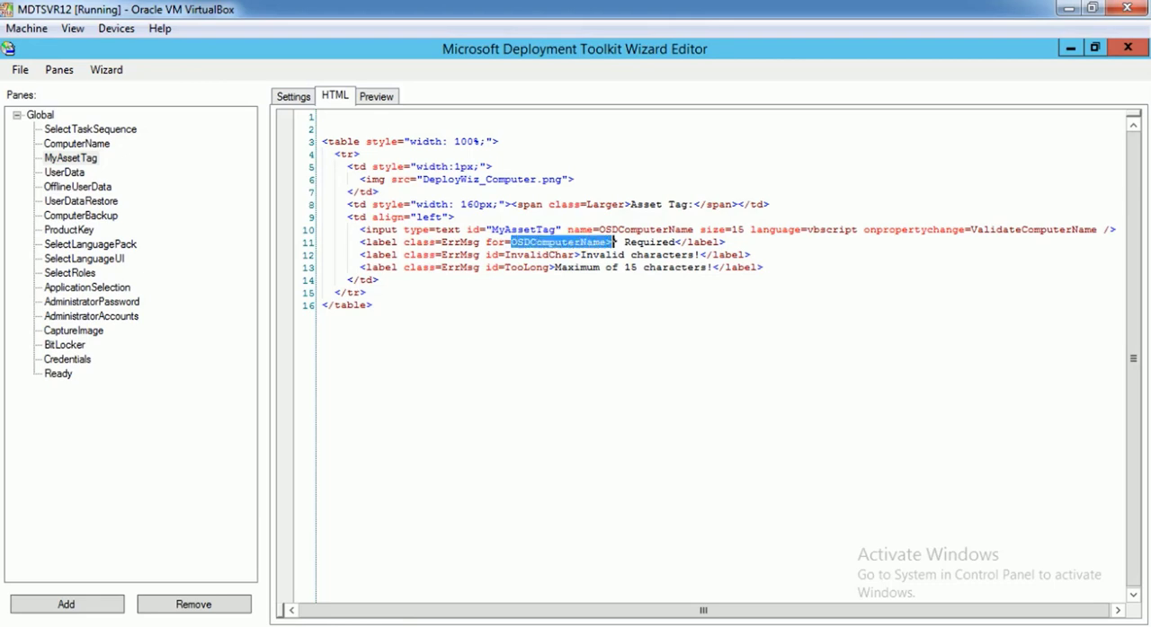
{"action": "key", "text": "ctrl+v"}
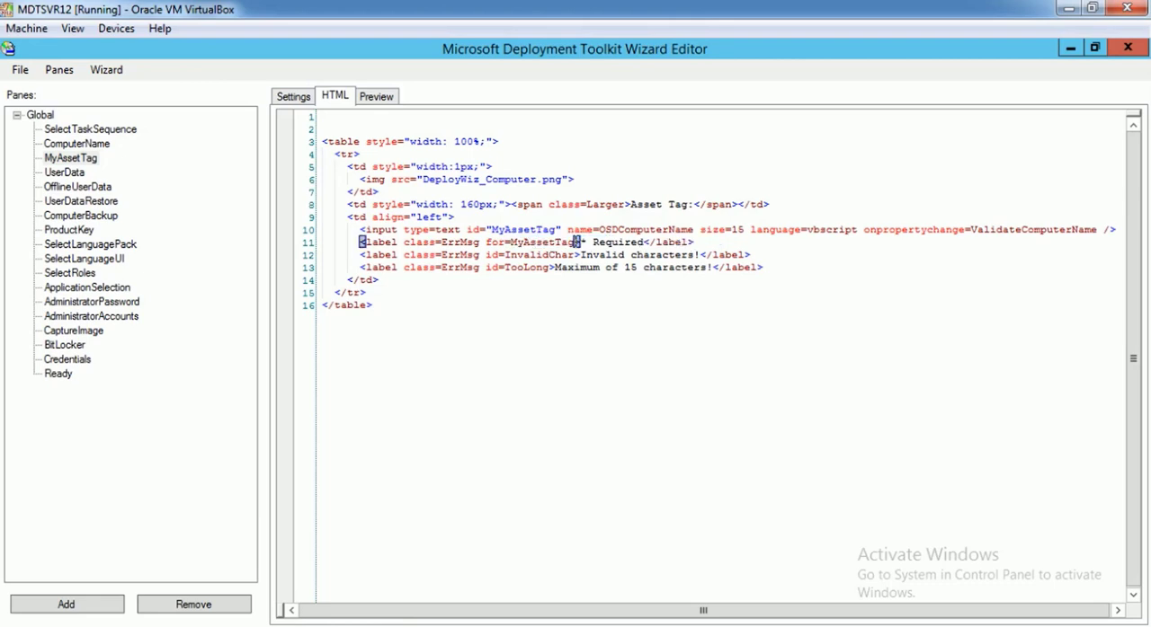
{"action": "left_click_drag", "start_coordinate": [688, 230], "coordinate": [599, 230]}
{"action": "key", "text": "ctrl+v"}
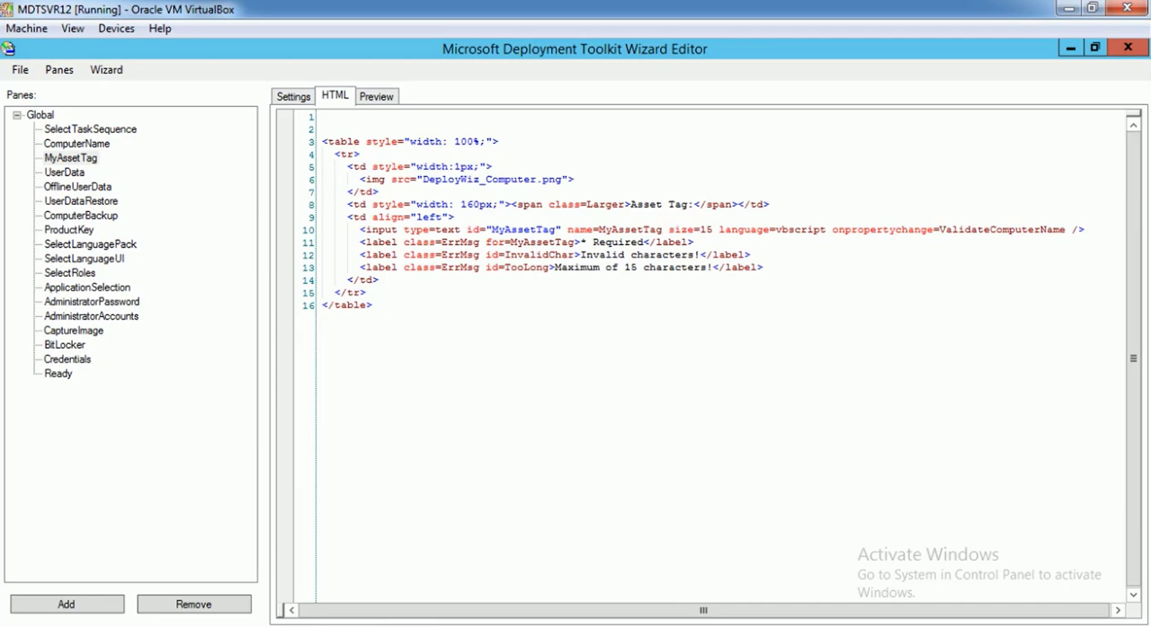
Change the onpropertychange handler of the text input in the pane's HTML to ValidateMyAssetTag
{"action": "left_click_drag", "start_coordinate": [1066, 230], "coordinate": [990, 243]}
{"action": "left_click", "coordinate": [1066, 231]}
{"action": "left_click_drag", "start_coordinate": [990, 230], "coordinate": [1070, 230]}
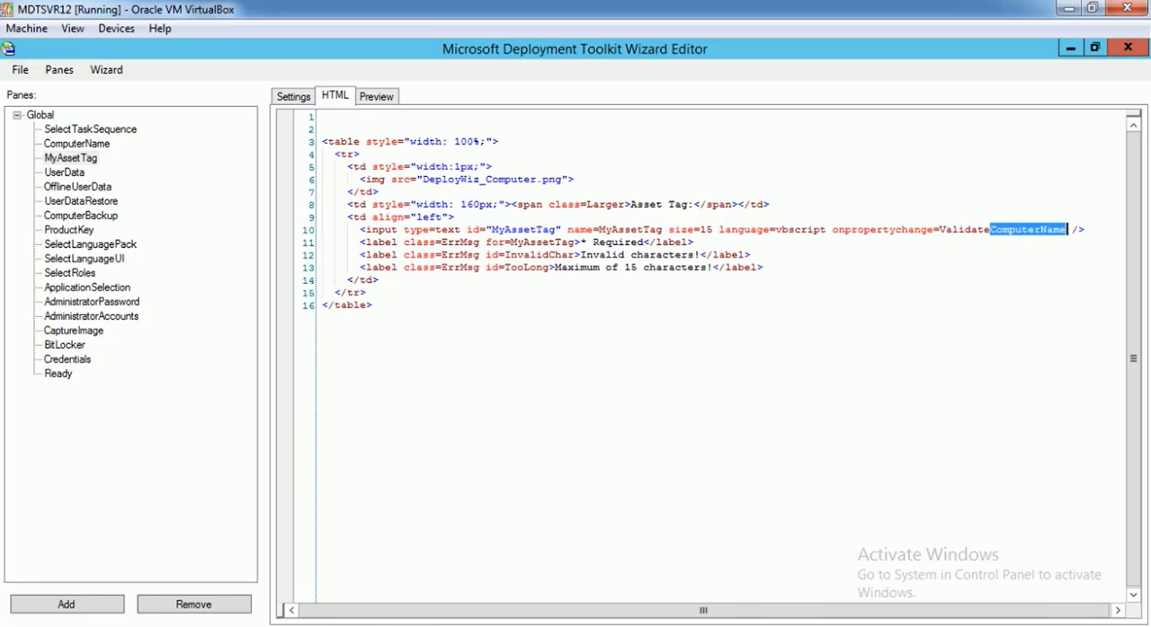
{"action": "key", "text": "ctrl+v"}
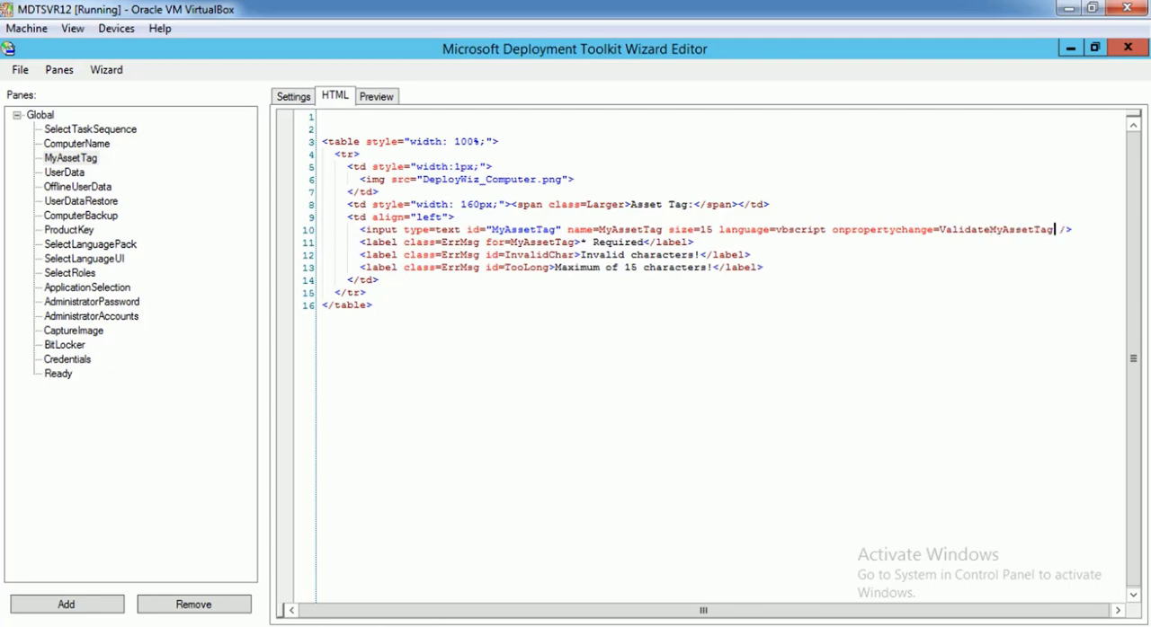
{"action": "left_click_drag", "start_coordinate": [940, 231], "coordinate": [1053, 230]}
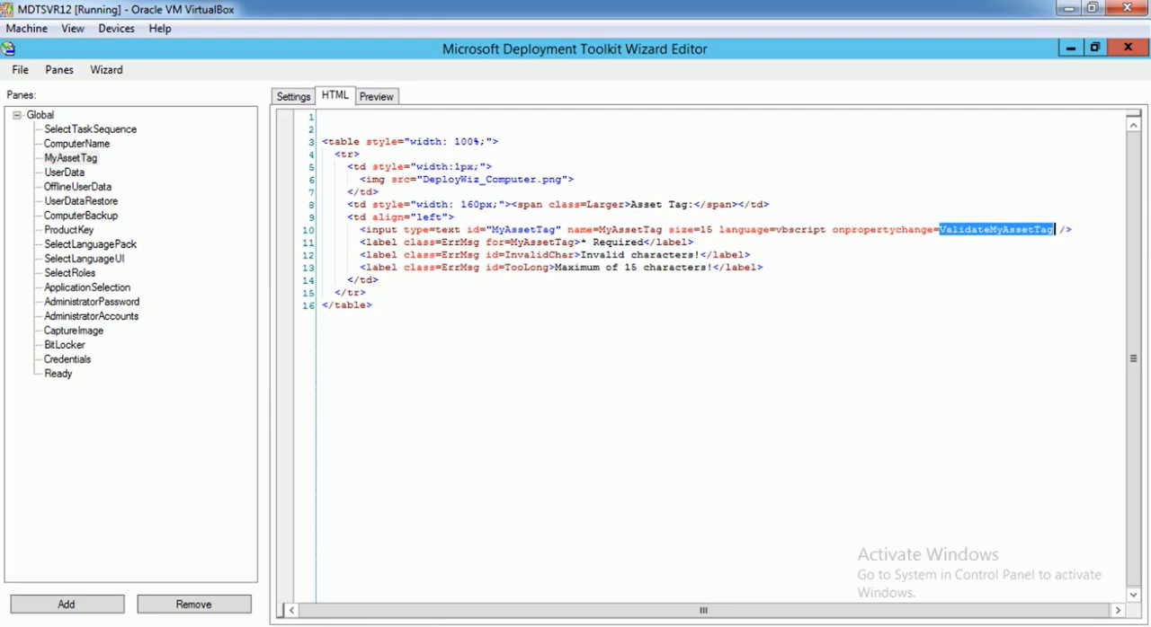
{"action": "left_click", "coordinate": [1017, 230]}
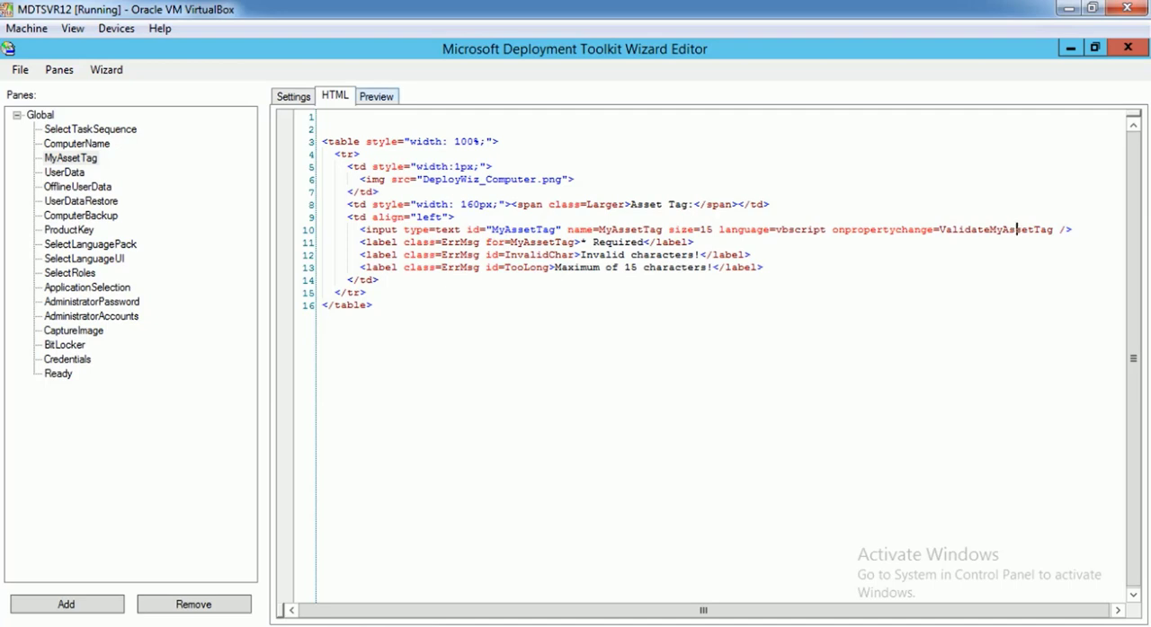
Preview the MyAssetTag pane and compare it with the original ComputerName pane
{"action": "left_click", "coordinate": [375, 96]}
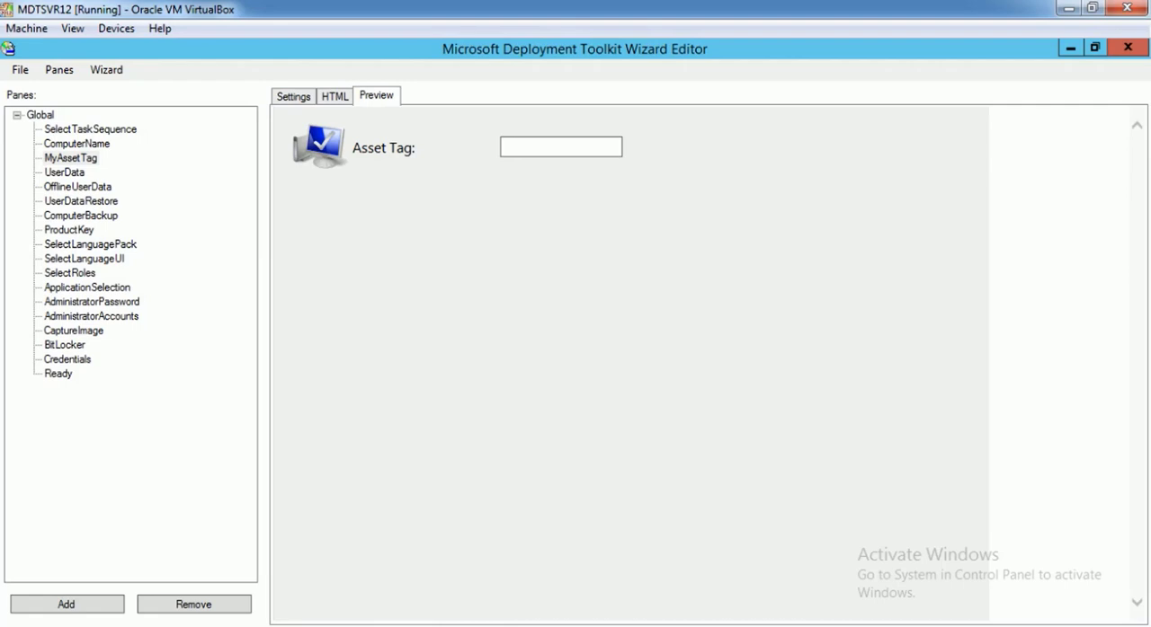
{"action": "left_click", "coordinate": [77, 144]}
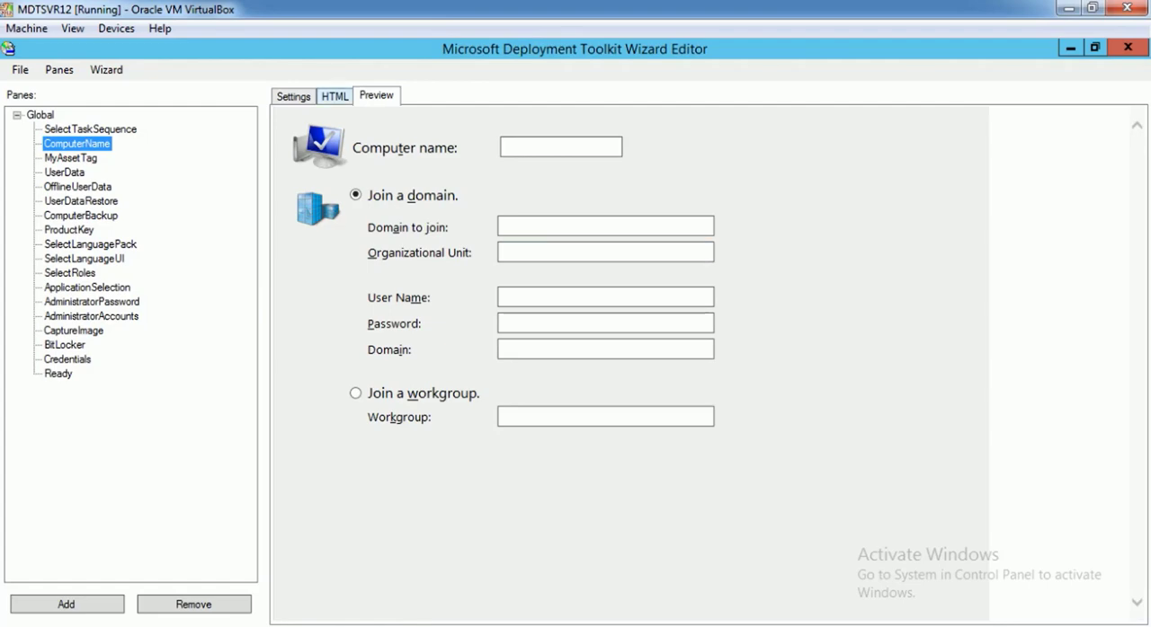
{"action": "left_click", "coordinate": [335, 97]}
{"action": "left_click", "coordinate": [71, 158]}
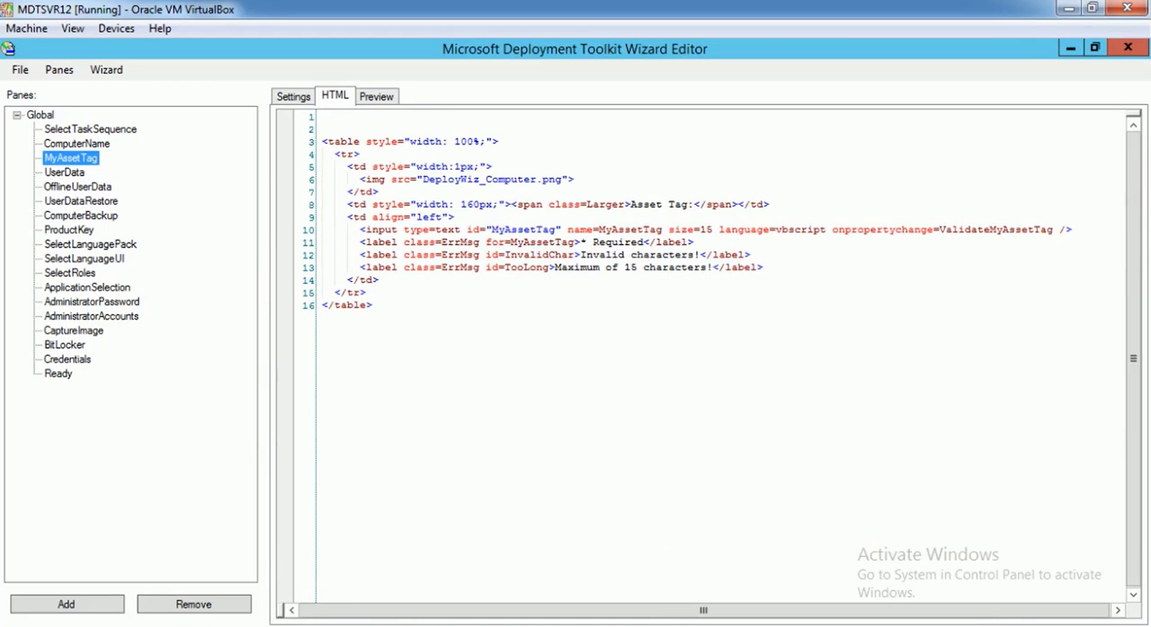
{"action": "left_click", "coordinate": [375, 96]}
{"action": "left_click", "coordinate": [561, 147]}
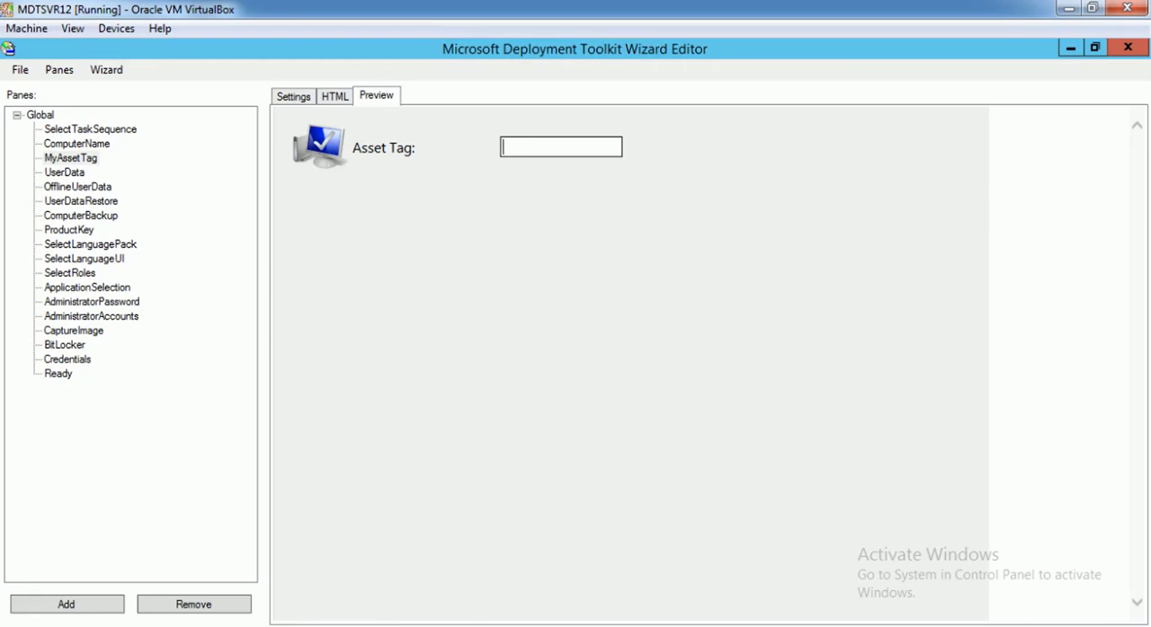
Find the pane's DeployWiz_Computer.png image in File Explorer's Revisions folder, sorted by type, and look through the other DeployWiz PNG files
{"action": "left_click", "coordinate": [335, 96]}
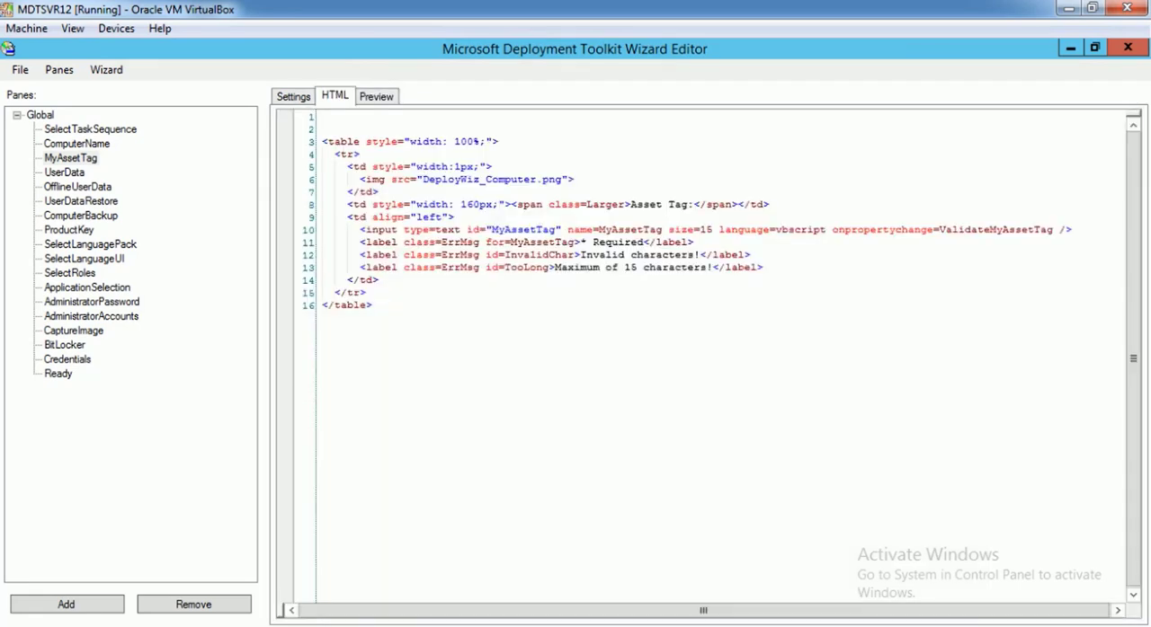
{"action": "left_click_drag", "start_coordinate": [563, 179], "coordinate": [422, 179]}
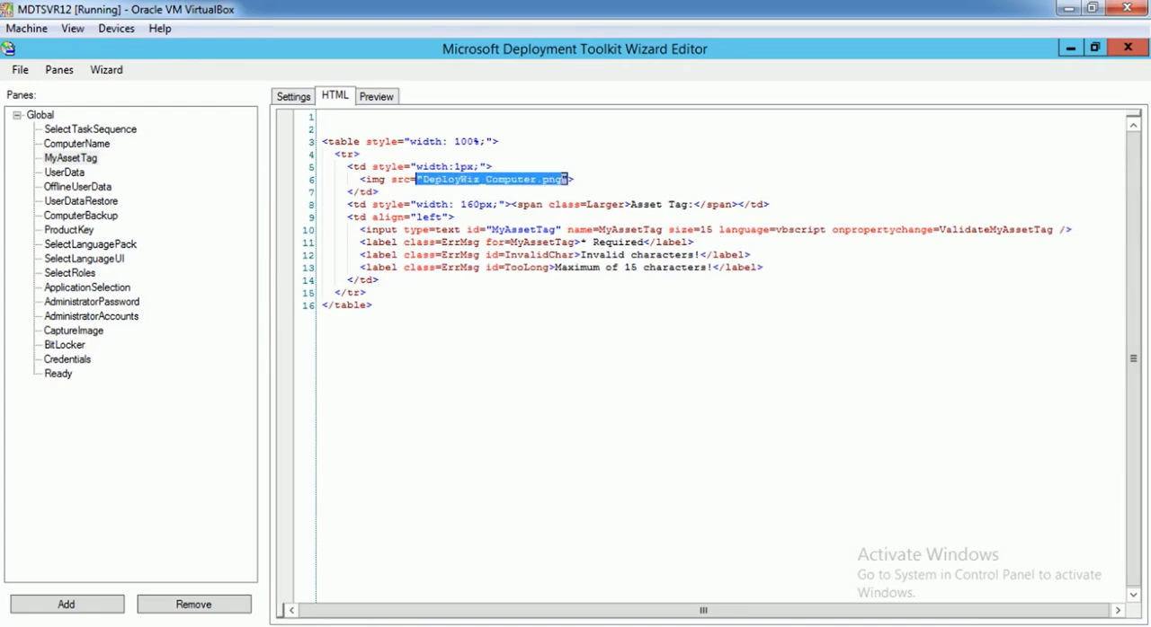
{"action": "left_click", "coordinate": [281, 626]}
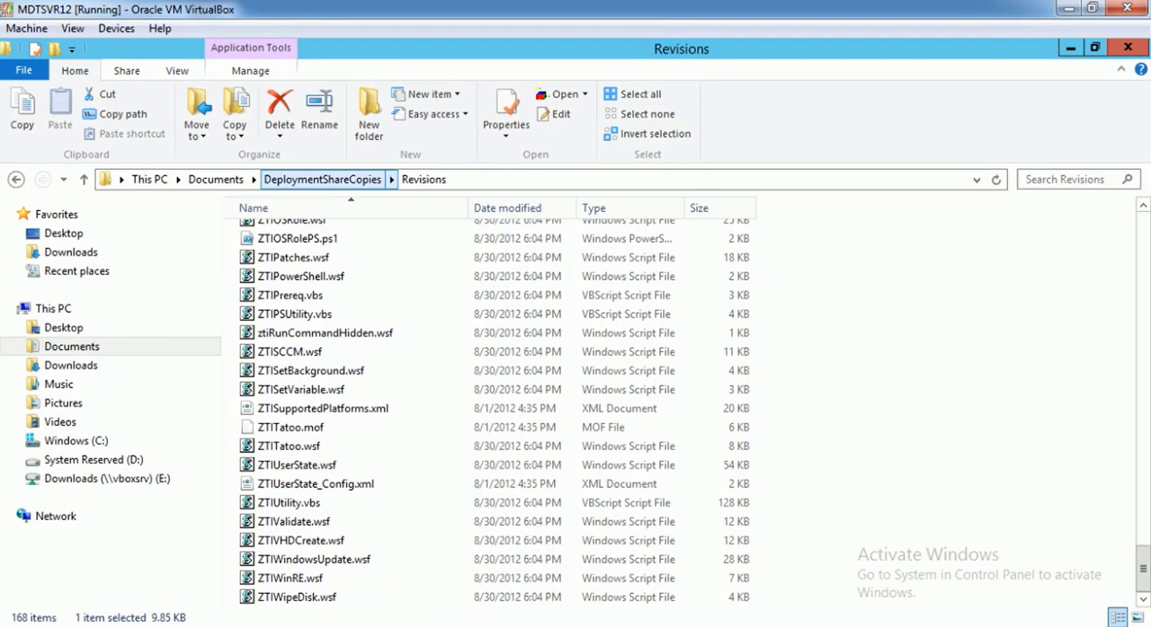
{"action": "left_click", "coordinate": [360, 352]}
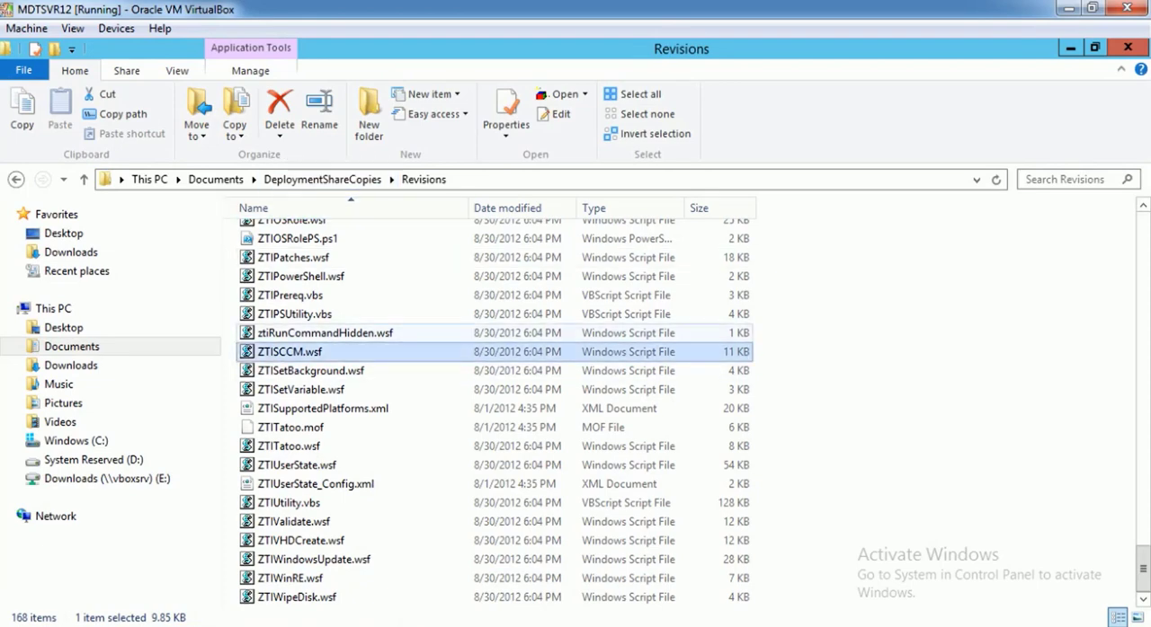
{"action": "scroll", "coordinate": [359, 351], "scroll_direction": "up", "scroll_amount": 6}
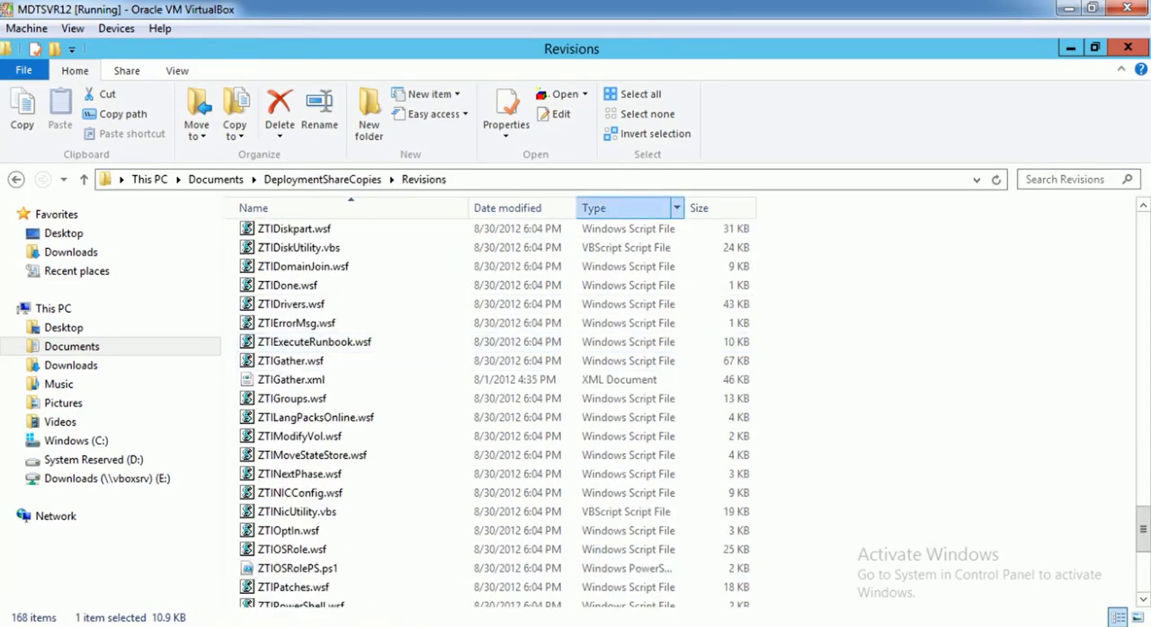
{"action": "left_click", "coordinate": [622, 208]}
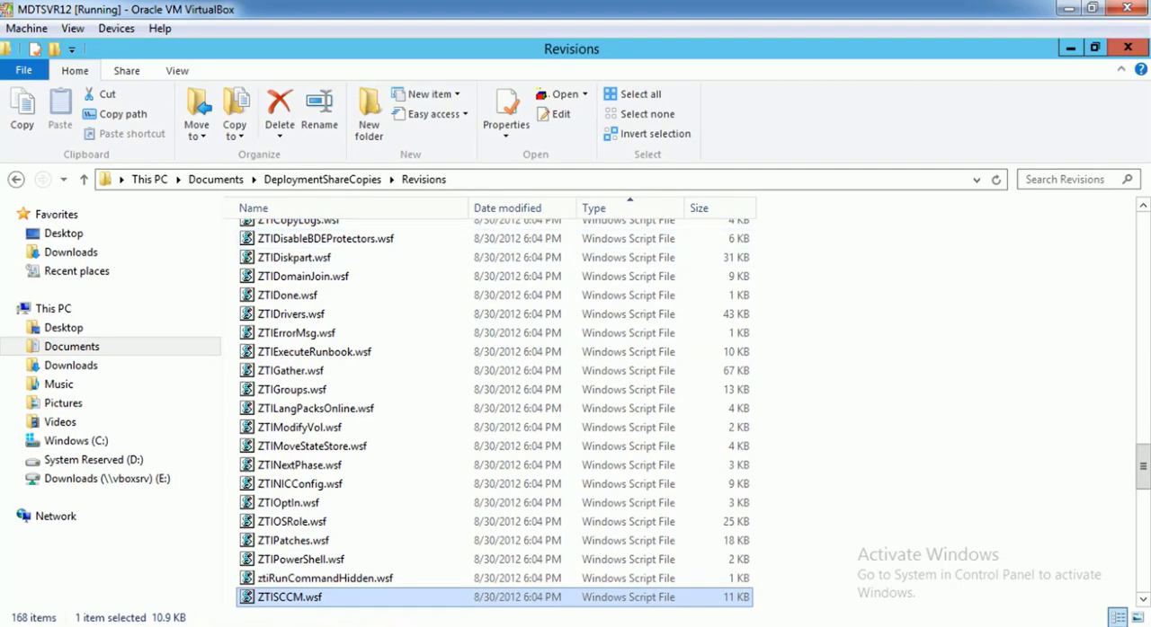
{"action": "left_click_drag", "start_coordinate": [1142, 466], "coordinate": [1142, 237]}
{"action": "left_click", "coordinate": [320, 496]}
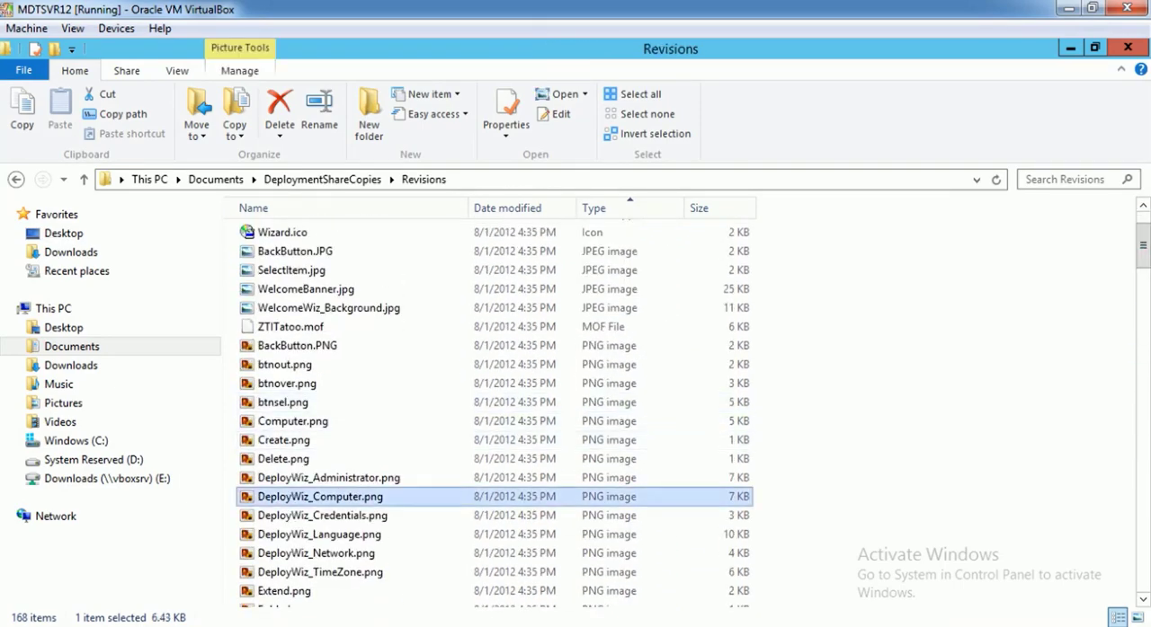
{"action": "key", "text": "Down"}
{"action": "key", "text": "Down"}
{"action": "key", "text": "Down"}
{"action": "key", "text": "Down"}
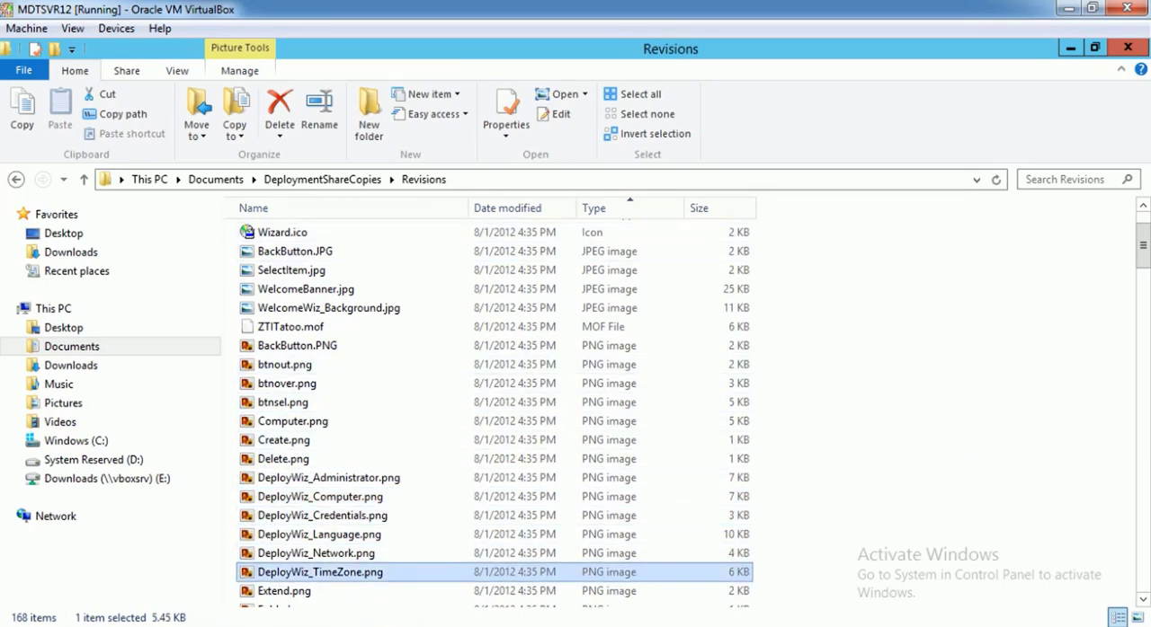
{"action": "key", "text": "alt+Tab"}
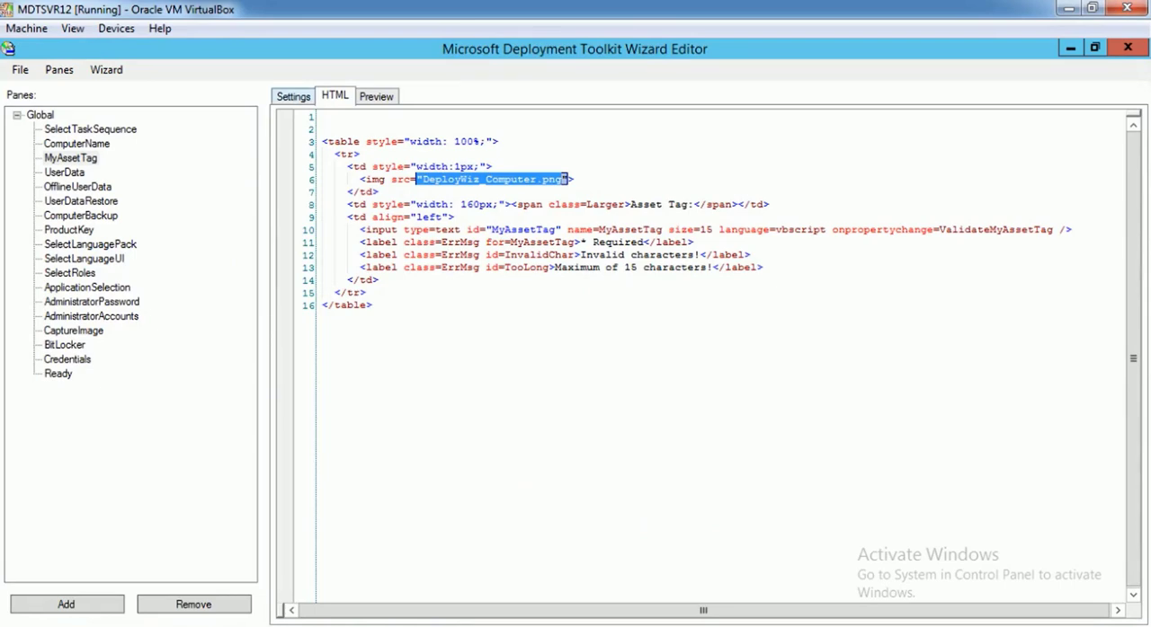
Remove the CustomScript entry that references DeployWiz_ComputerName.vbs from the MyAssetTag pane's details
{"action": "left_click", "coordinate": [293, 96]}
{"action": "left_click", "coordinate": [377, 96]}
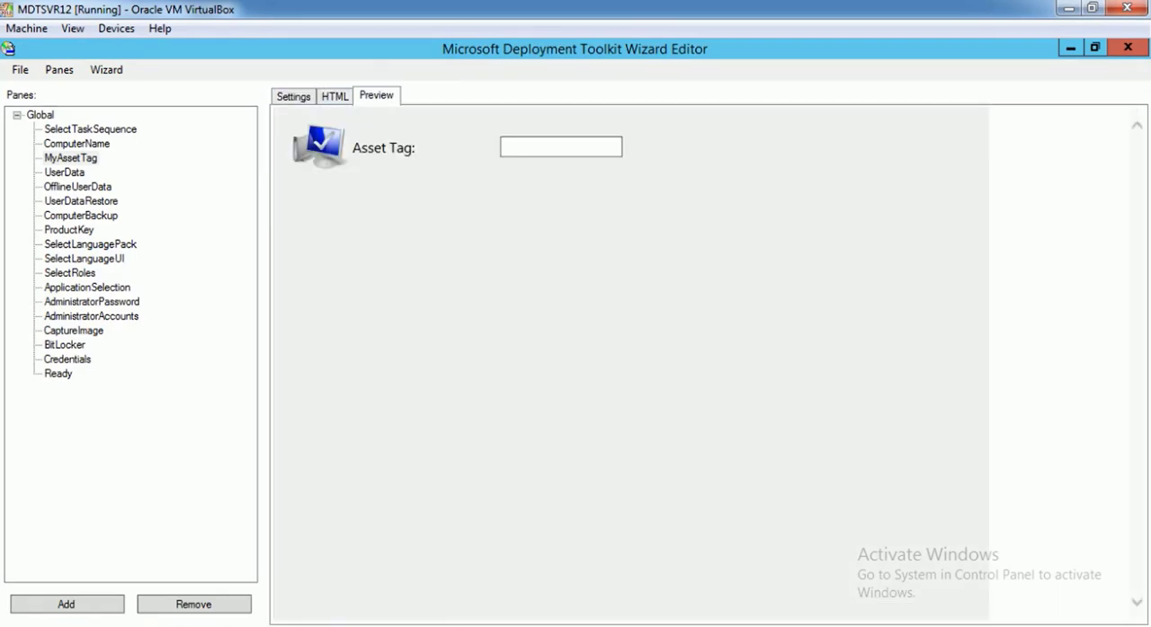
{"action": "left_click", "coordinate": [334, 96]}
{"action": "left_click", "coordinate": [293, 96]}
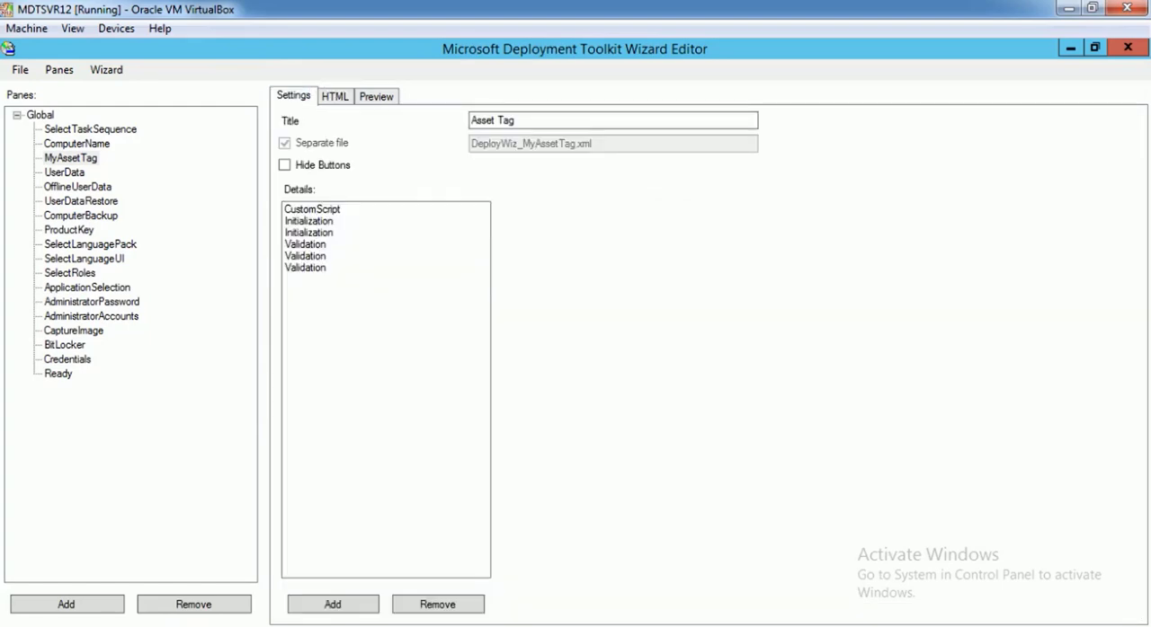
{"action": "left_click", "coordinate": [70, 158]}
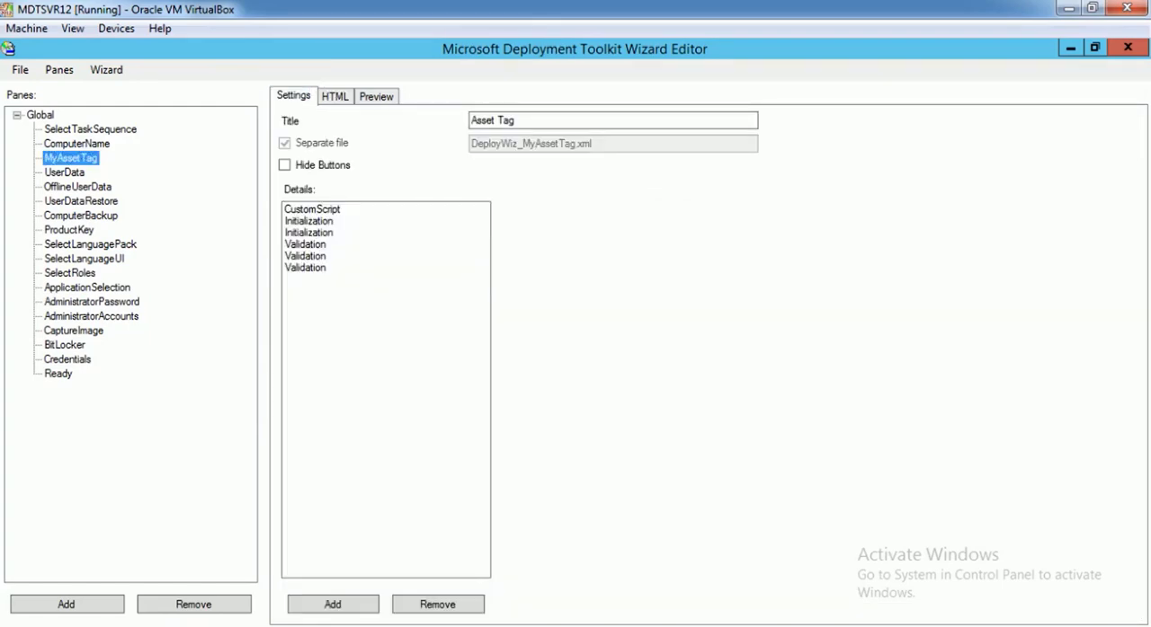
{"action": "left_click", "coordinate": [312, 210]}
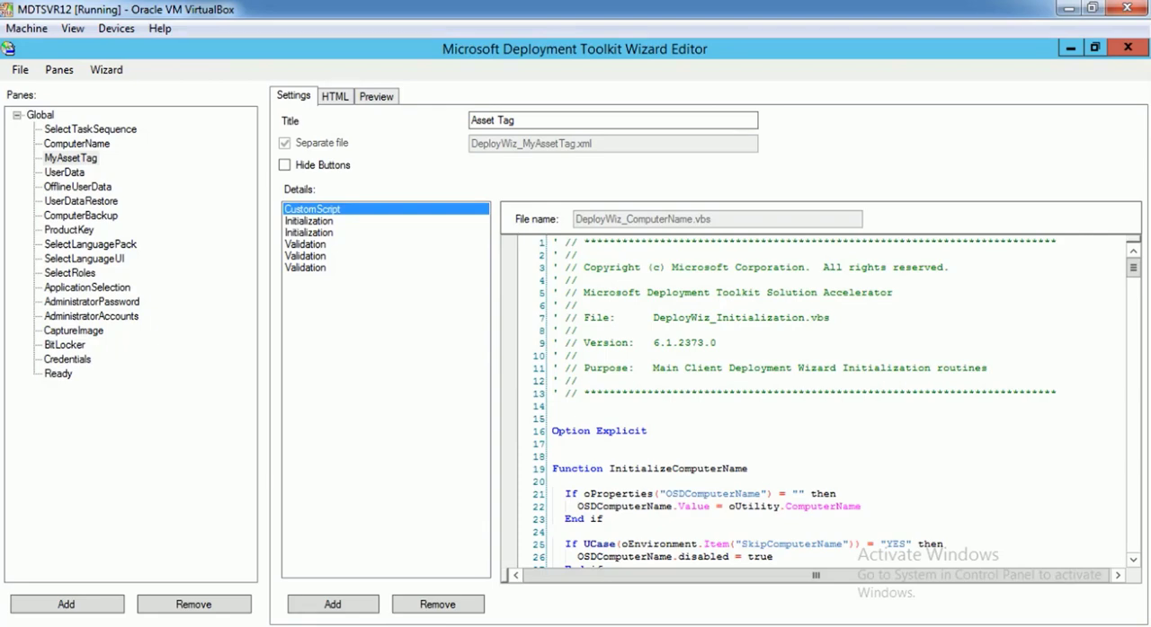
{"action": "right_click", "coordinate": [354, 210]}
{"action": "left_click", "coordinate": [405, 240]}
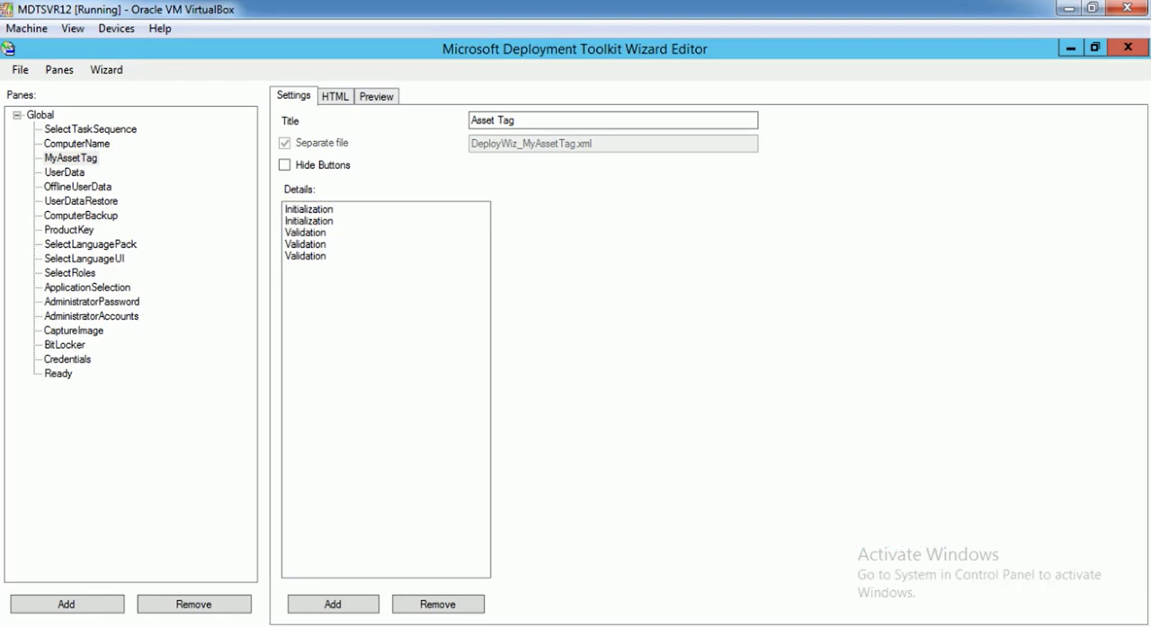
Add a CustomScript entry to the MyAssetTag pane that uses the existing DeployWiz_MyAssetTag.vbs file
{"action": "right_click", "coordinate": [355, 287]}
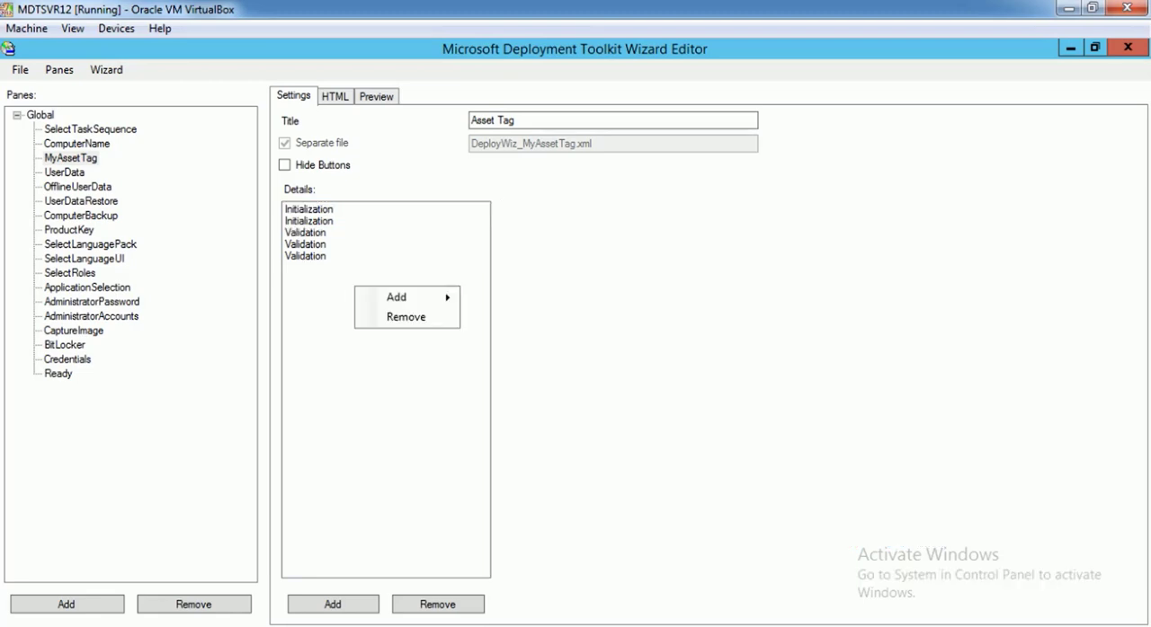
{"action": "mouse_move", "coordinate": [406, 297]}
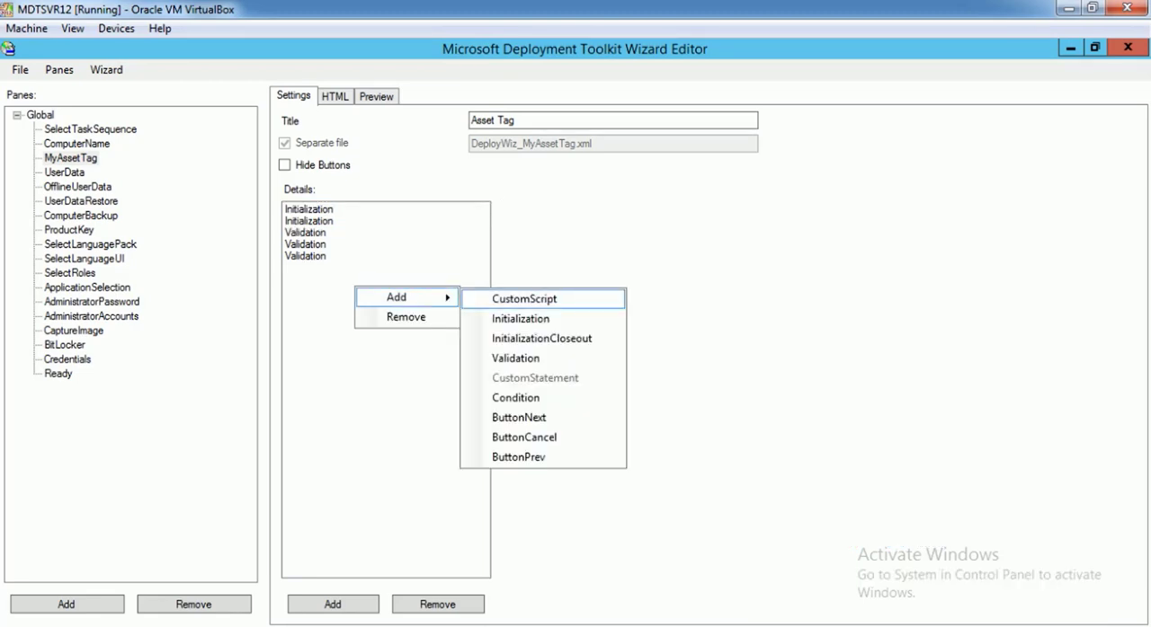
{"action": "left_click", "coordinate": [524, 298]}
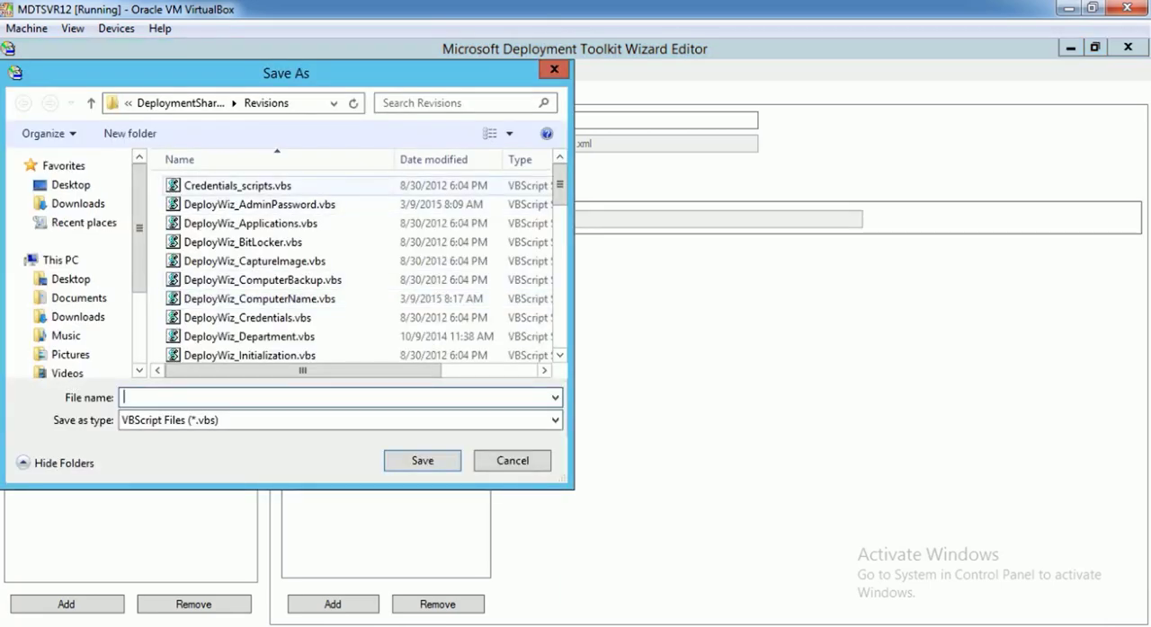
{"action": "scroll", "coordinate": [360, 270], "scroll_direction": "down", "scroll_amount": 3}
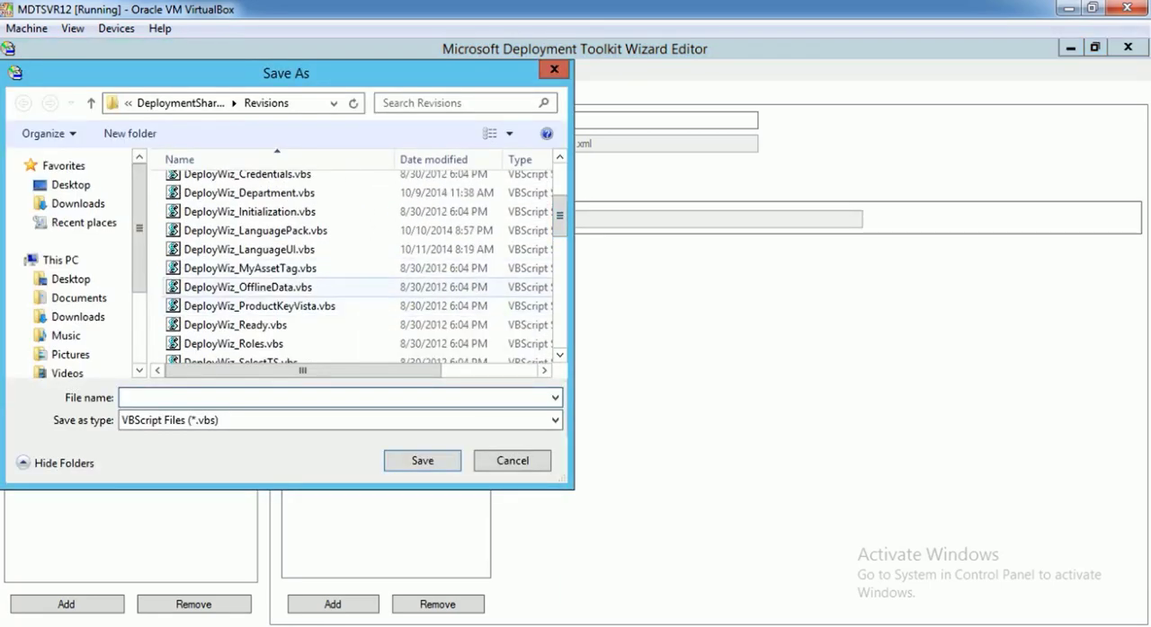
{"action": "left_click", "coordinate": [261, 287]}
{"action": "left_click", "coordinate": [261, 269]}
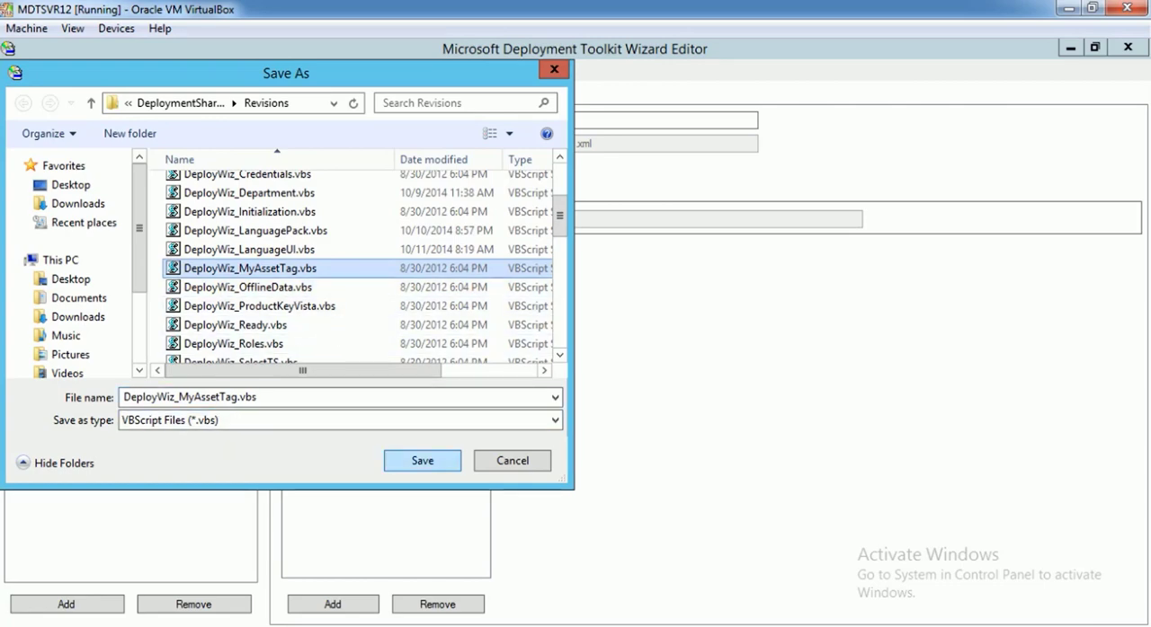
{"action": "left_click", "coordinate": [423, 461]}
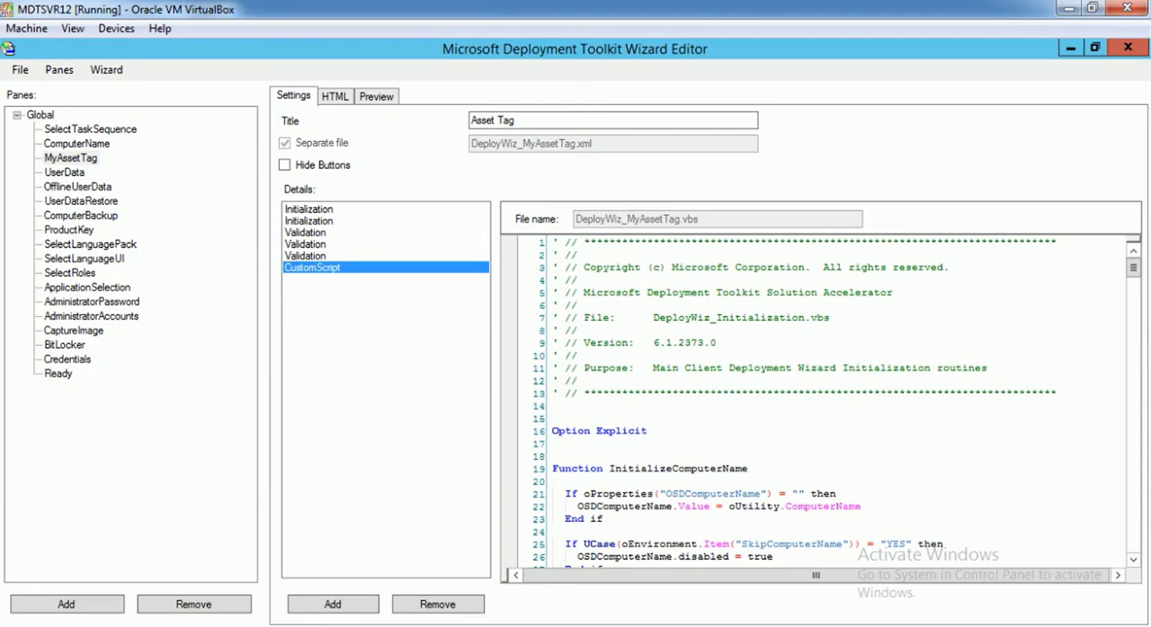
Review the pane's Initialization and Validation entries and match the InitializeComputerName call to its function in the custom script
{"action": "left_click", "coordinate": [309, 209]}
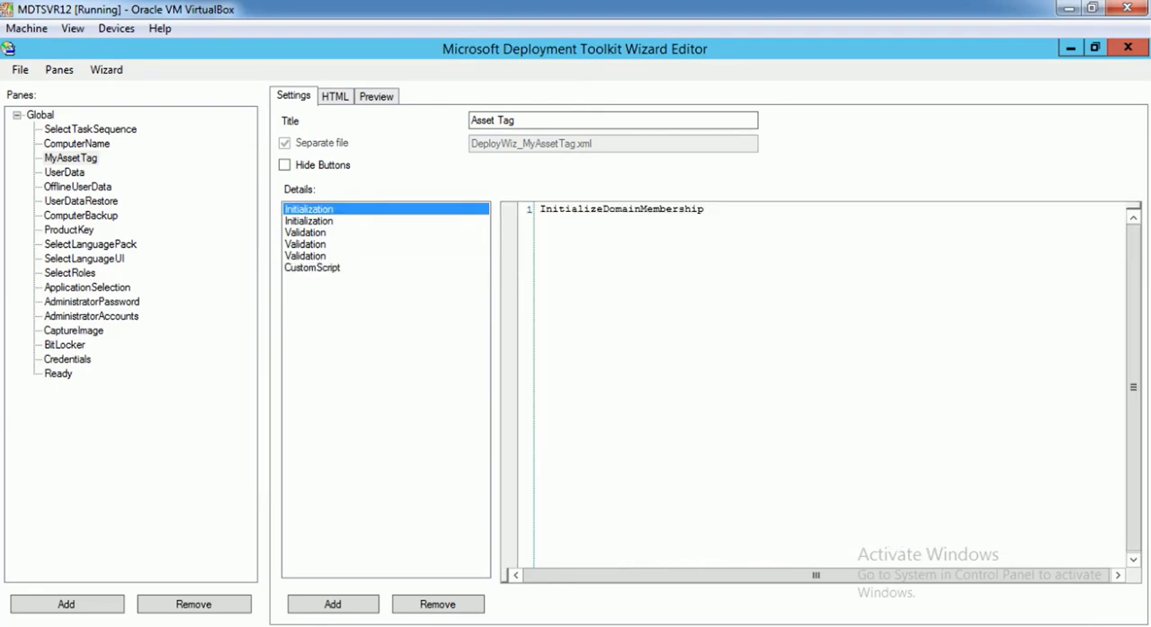
{"action": "left_click", "coordinate": [306, 233]}
{"action": "left_click", "coordinate": [306, 245]}
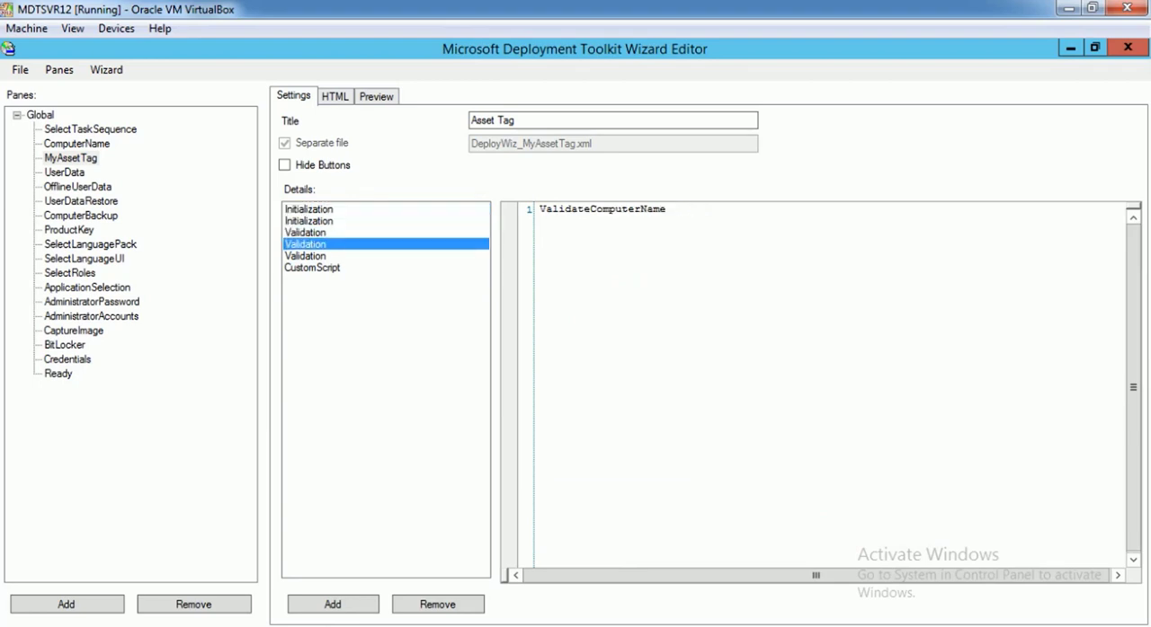
{"action": "left_click", "coordinate": [309, 209]}
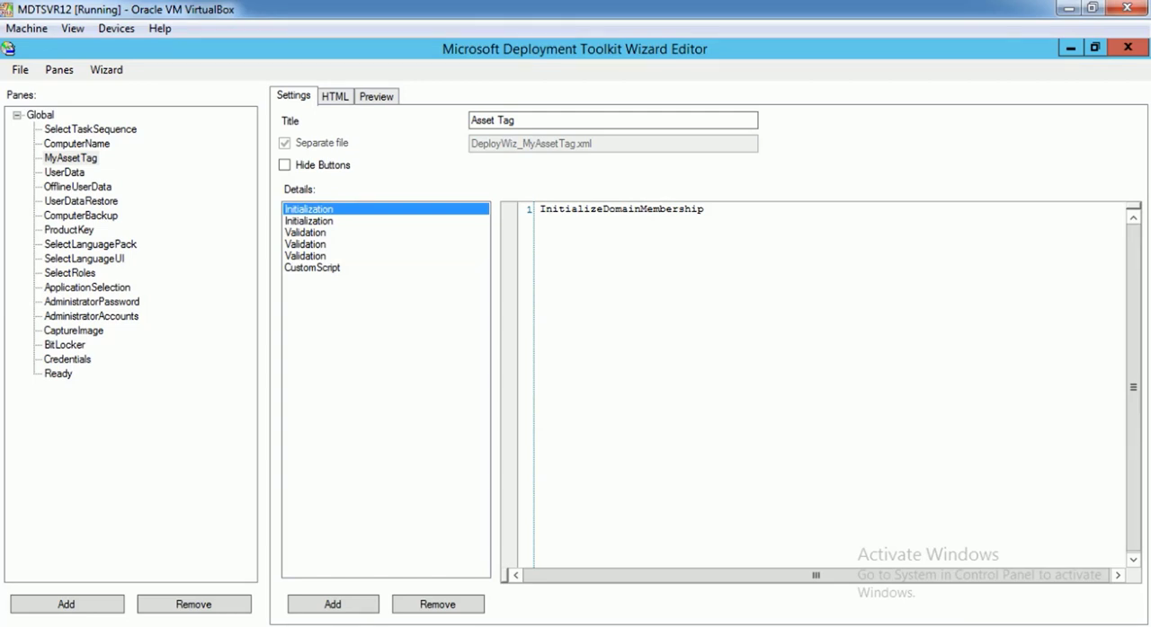
{"action": "left_click", "coordinate": [308, 222]}
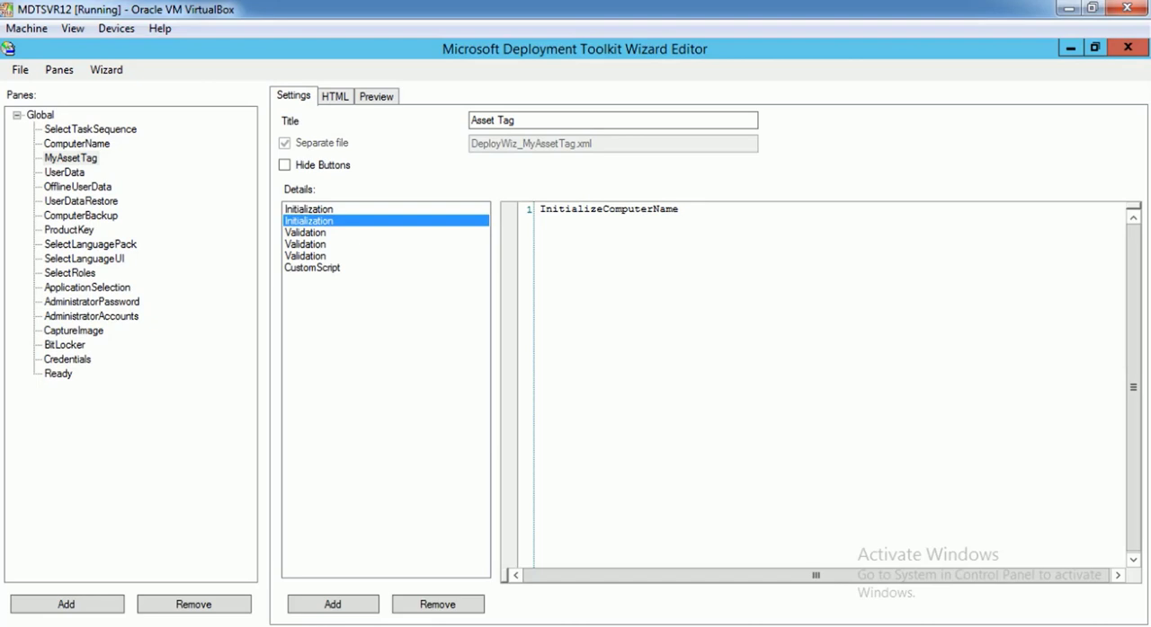
{"action": "left_click_drag", "start_coordinate": [539, 210], "coordinate": [680, 210]}
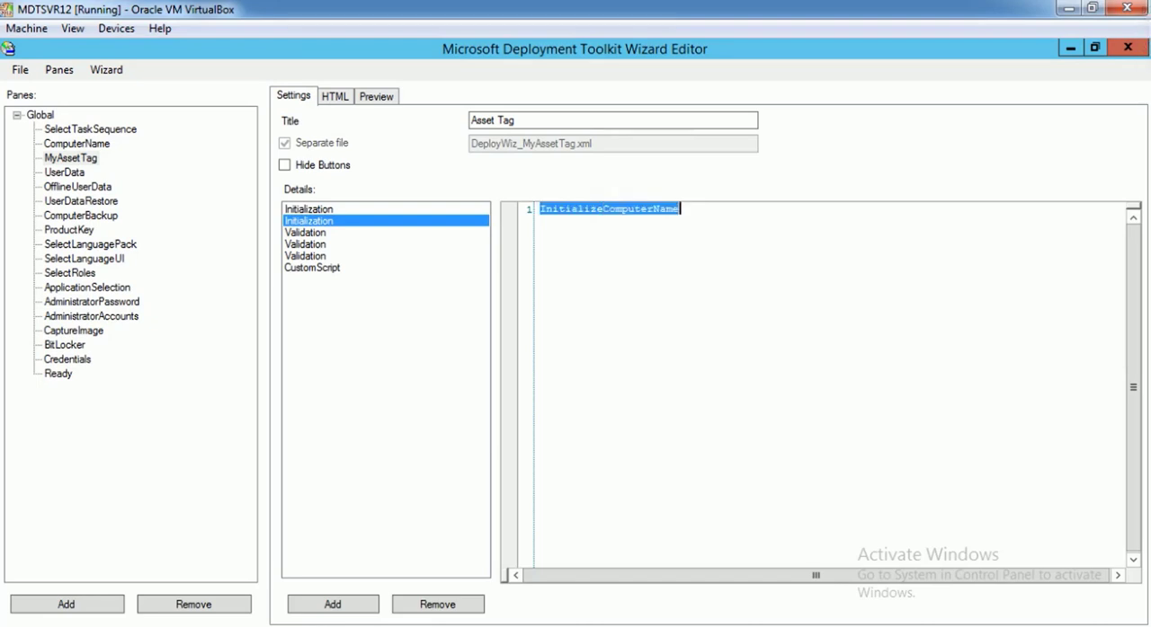
{"action": "left_click", "coordinate": [312, 268]}
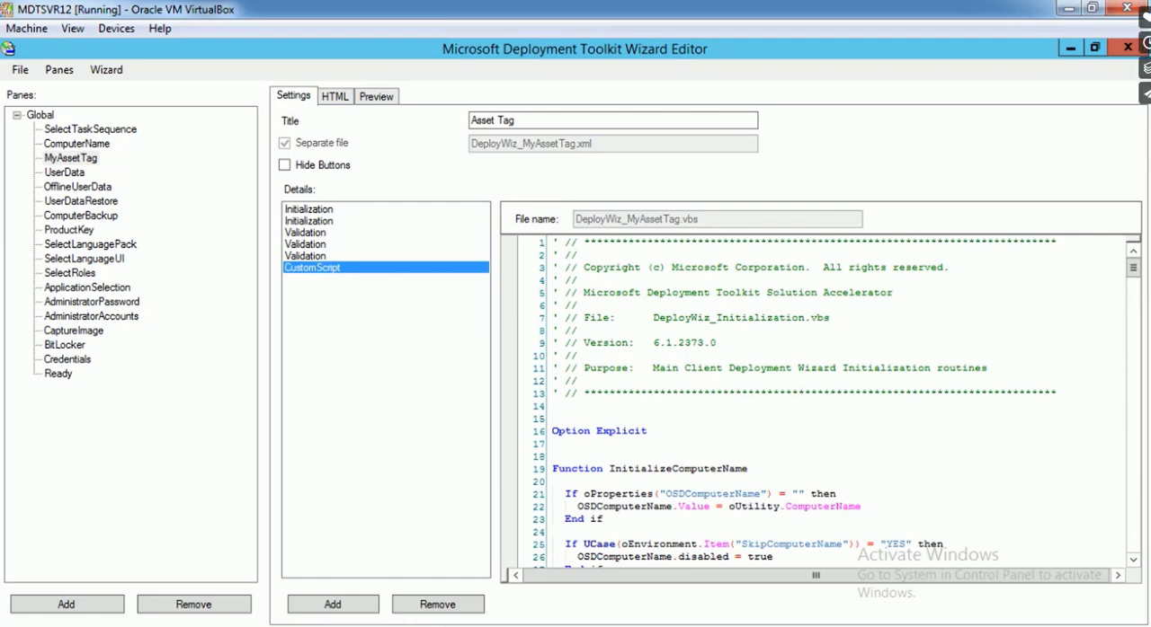
{"action": "left_click_drag", "start_coordinate": [609, 468], "coordinate": [743, 469]}
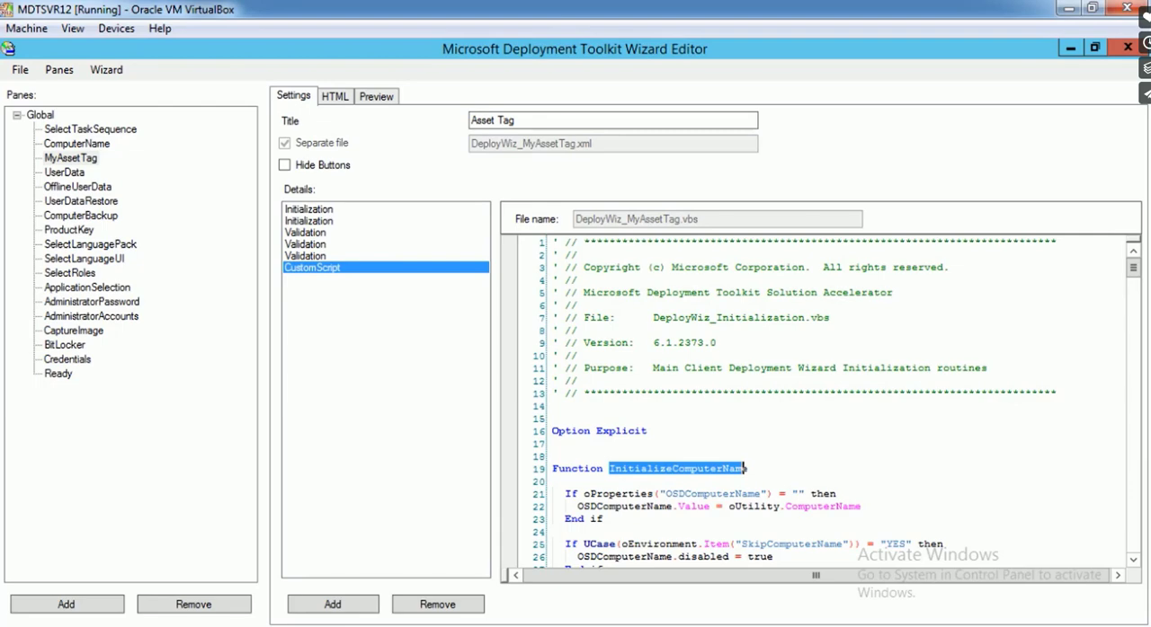
Review the MyAssetTag pane's Initialization and Validation entries and remove the Initialization entry that calls InitializeDomainMembership
{"action": "left_click", "coordinate": [308, 210]}
{"action": "left_click", "coordinate": [305, 233]}
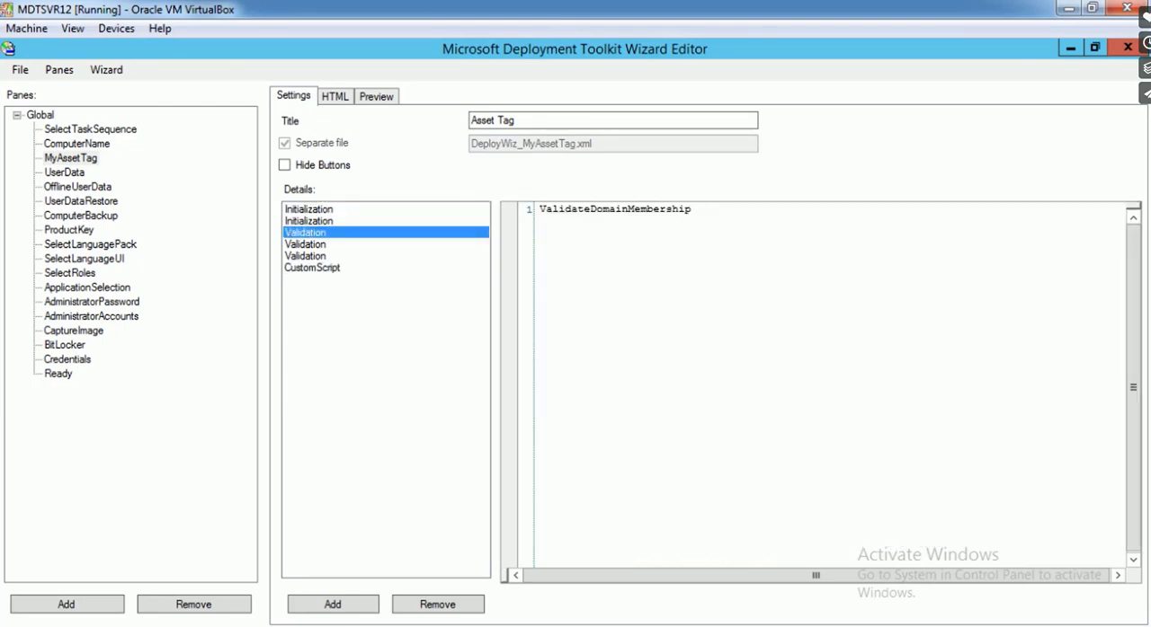
{"action": "left_click", "coordinate": [308, 222]}
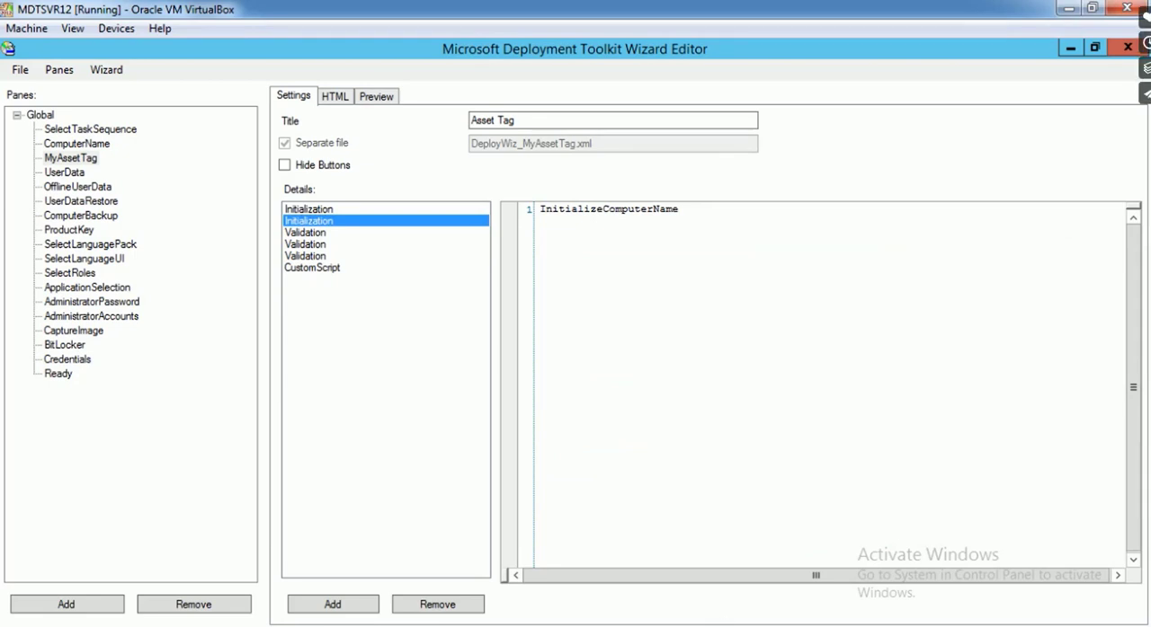
{"action": "left_click", "coordinate": [309, 209]}
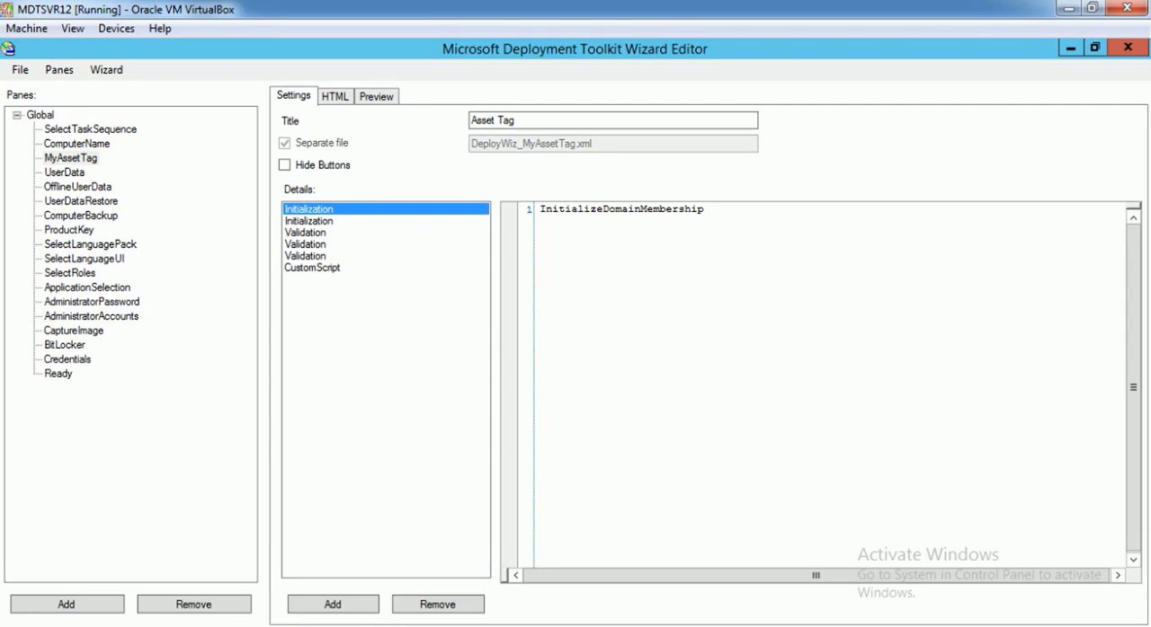
{"action": "right_click", "coordinate": [399, 209]}
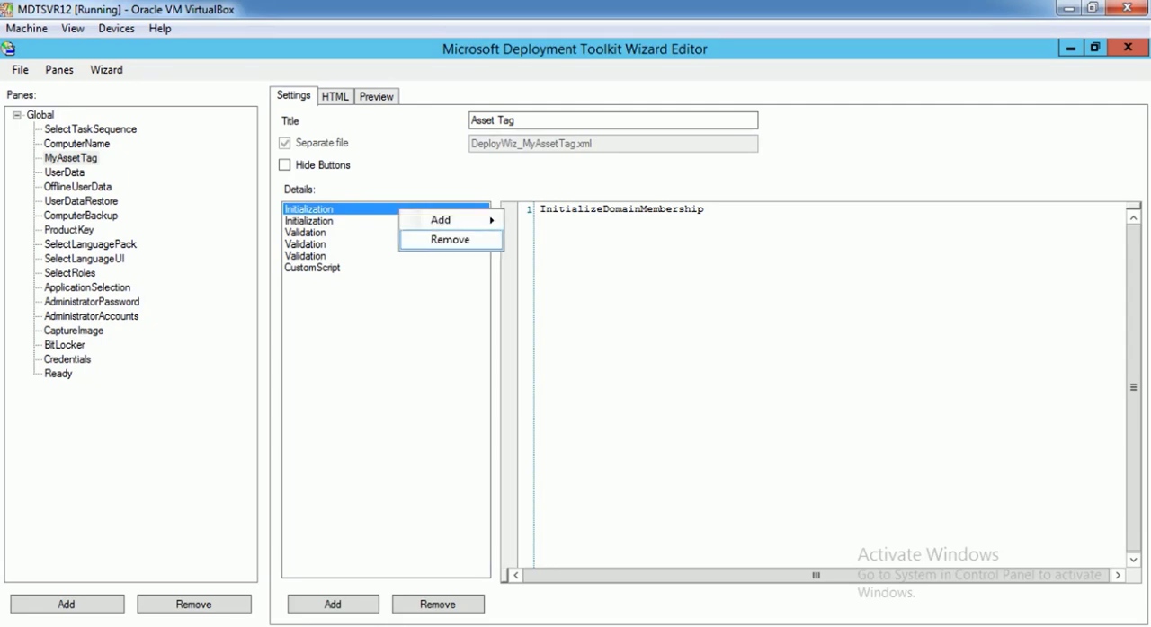
{"action": "left_click", "coordinate": [449, 239]}
Remove the Validation entries that call ValidateDomainMembership and ValidateDomainMembership_Final from the MyAssetTag pane's details
{"action": "left_click", "coordinate": [359, 221]}
{"action": "right_click", "coordinate": [361, 221]}
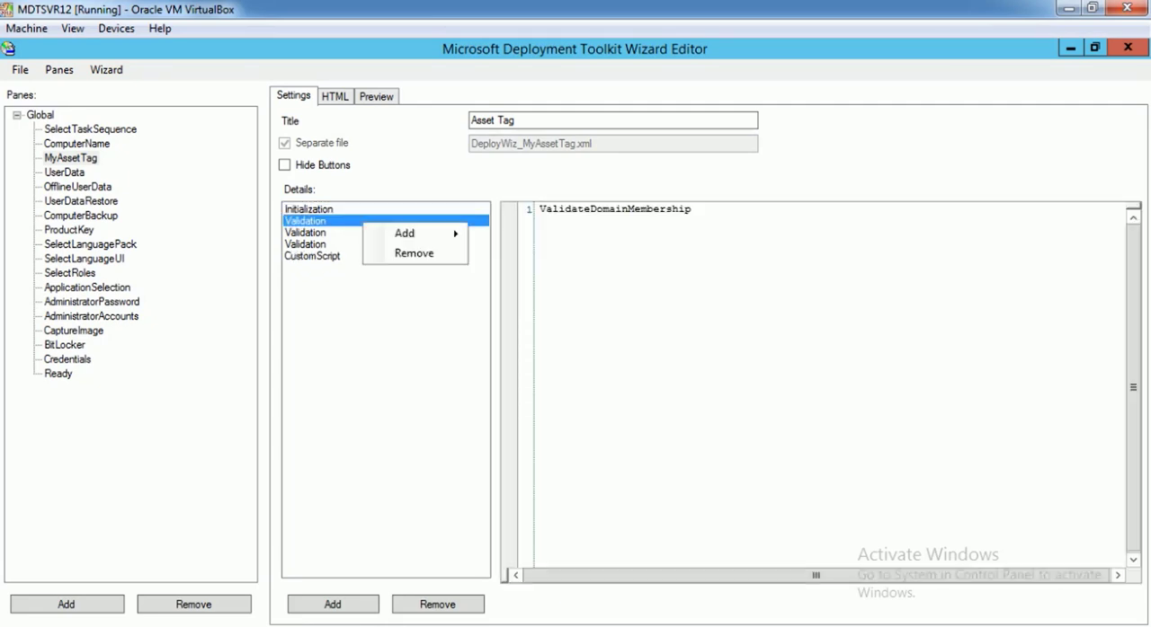
{"action": "left_click", "coordinate": [418, 254]}
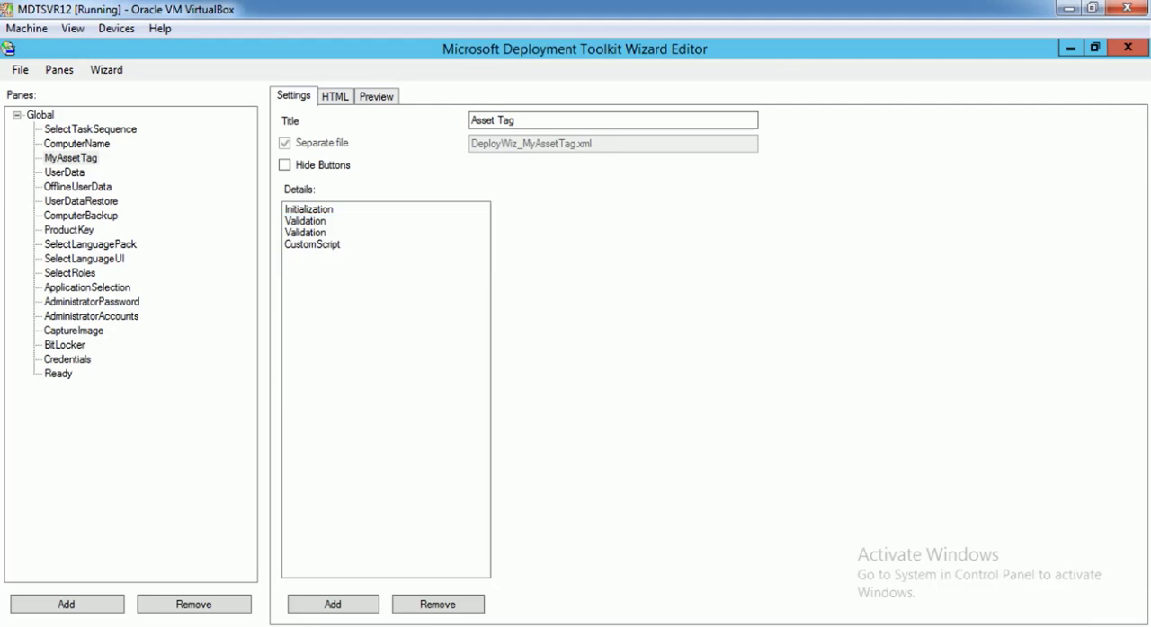
{"action": "left_click", "coordinate": [360, 221]}
{"action": "left_click", "coordinate": [359, 232]}
{"action": "right_click", "coordinate": [361, 233]}
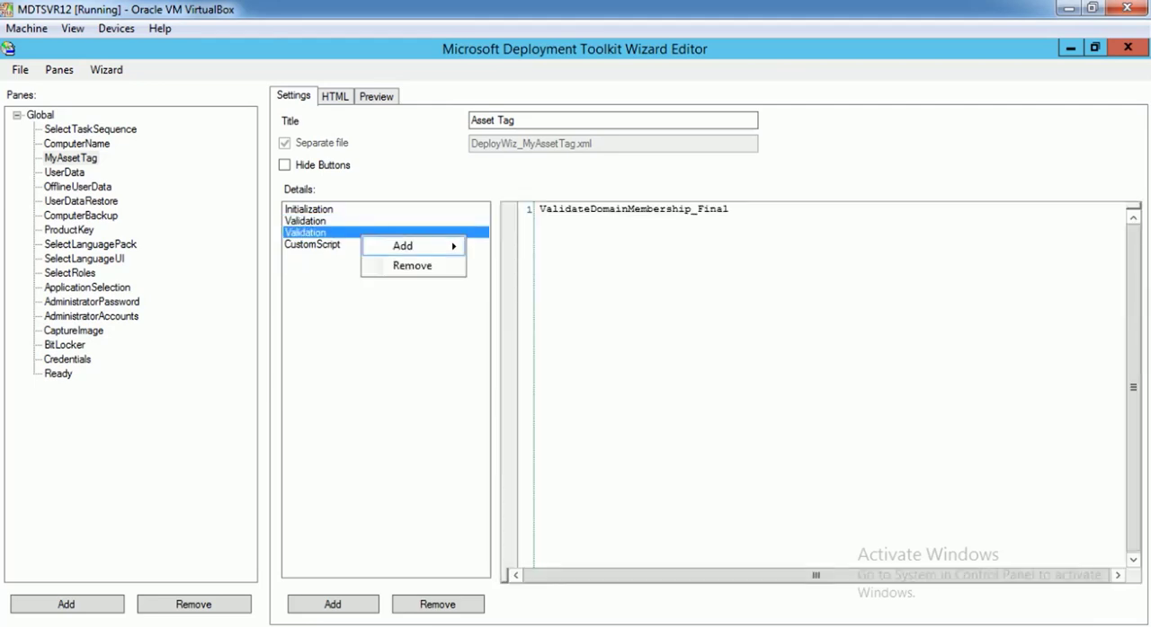
{"action": "left_click", "coordinate": [413, 265]}
Change the remaining Initialization entry to call InitializeMyAssetTag and the remaining Validation entry to call ValidateMyAssetTag
{"action": "left_click", "coordinate": [350, 210]}
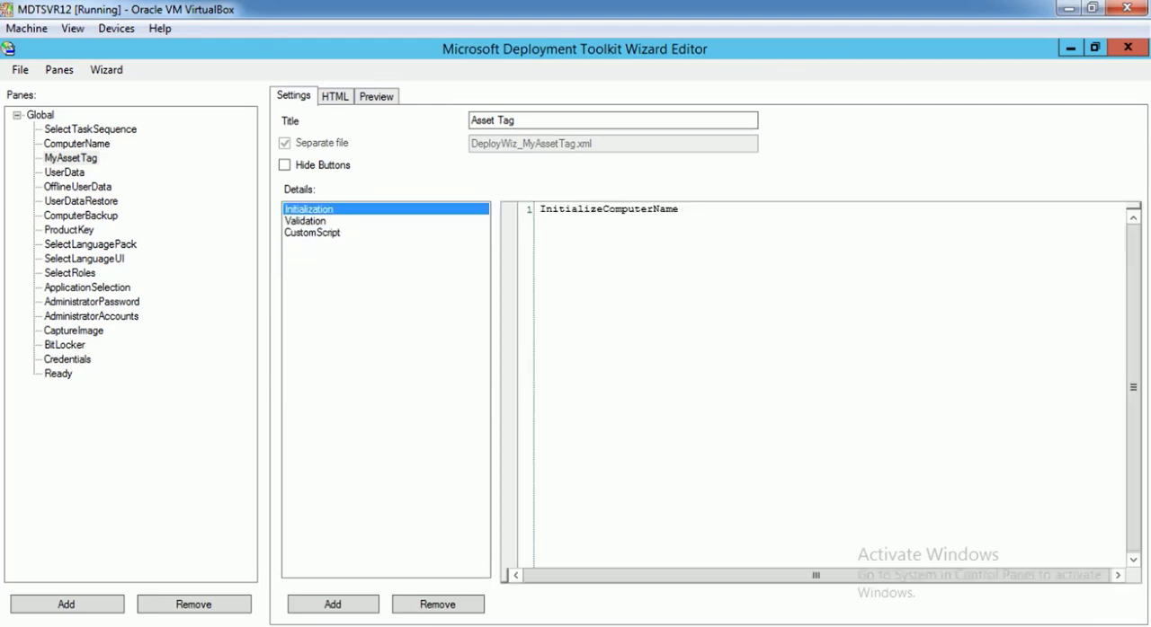
{"action": "left_click_drag", "start_coordinate": [679, 209], "coordinate": [602, 209]}
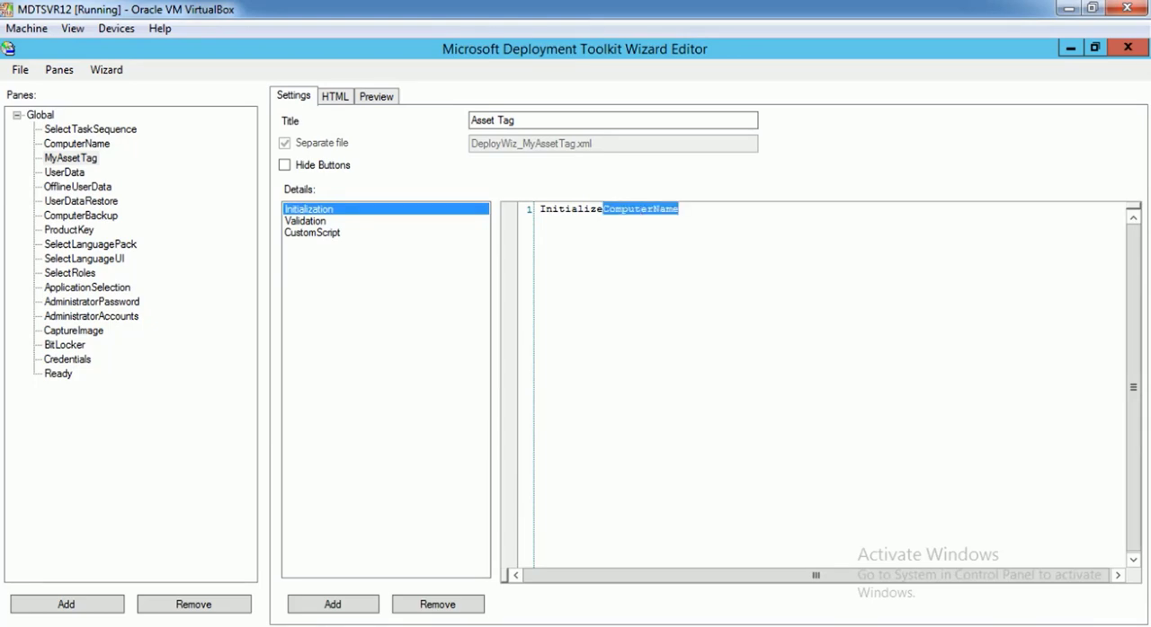
{"action": "type", "text": "MyAss"}
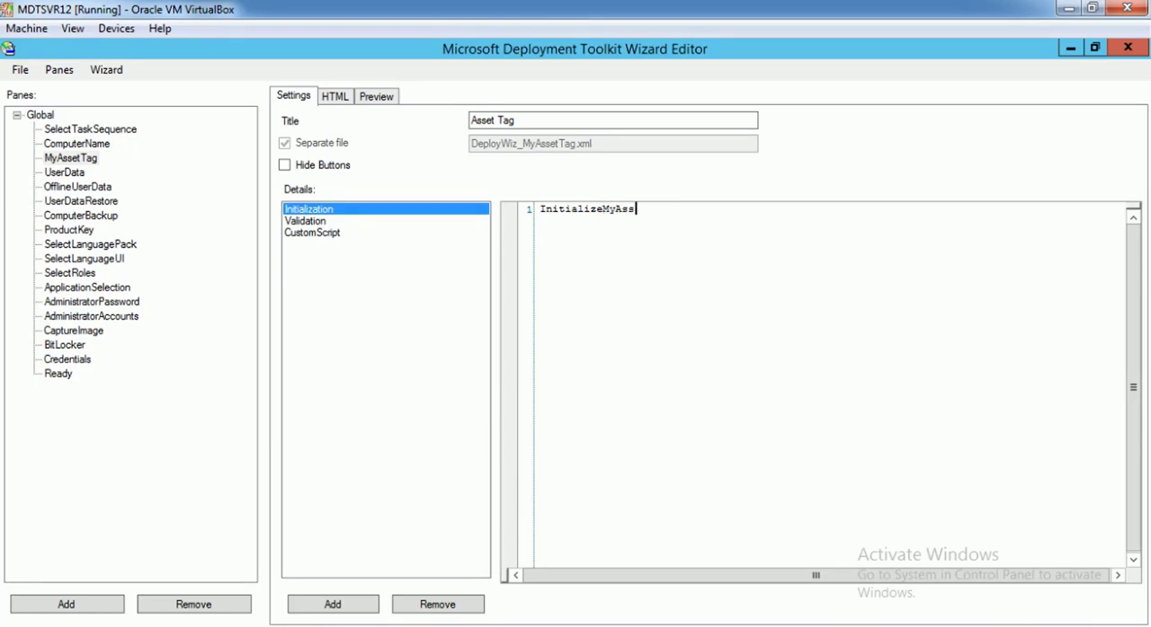
{"action": "type", "text": "etTag"}
{"action": "left_click_drag", "start_coordinate": [666, 209], "coordinate": [590, 208]}
{"action": "left_click", "coordinate": [306, 222]}
{"action": "type", "text": "MyAssetTag"}
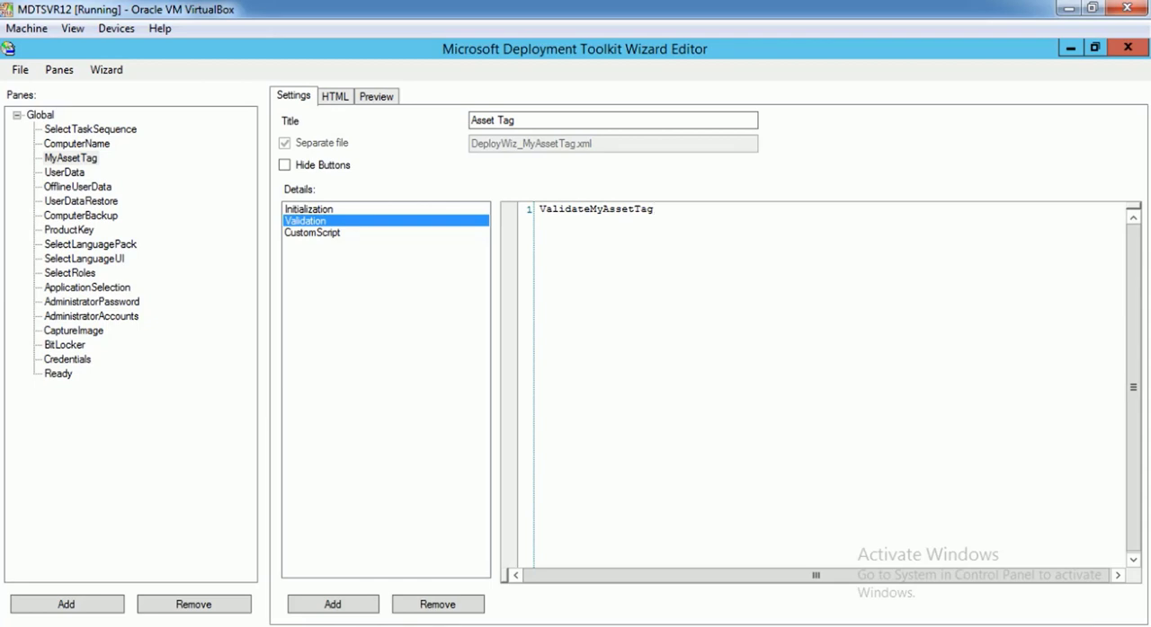
Compare the pane's Initialization and Validation calls with the function names in the DeployWiz_MyAssetTag.vbs custom script
{"action": "left_click", "coordinate": [308, 210]}
{"action": "left_click", "coordinate": [312, 233]}
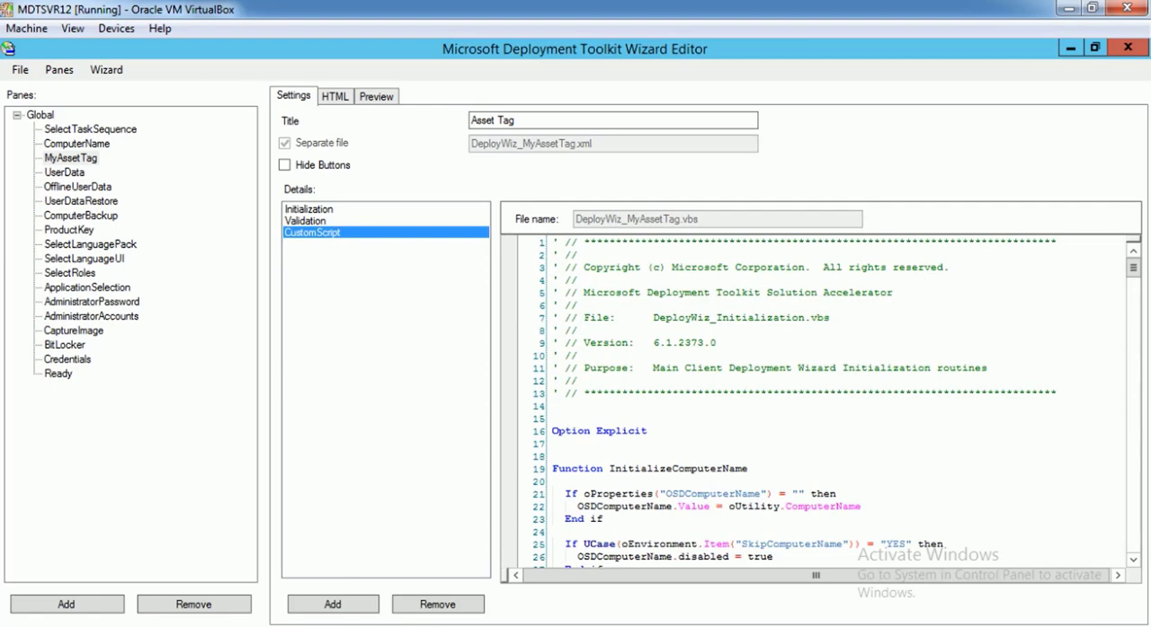
{"action": "left_click_drag", "start_coordinate": [752, 468], "coordinate": [614, 468]}
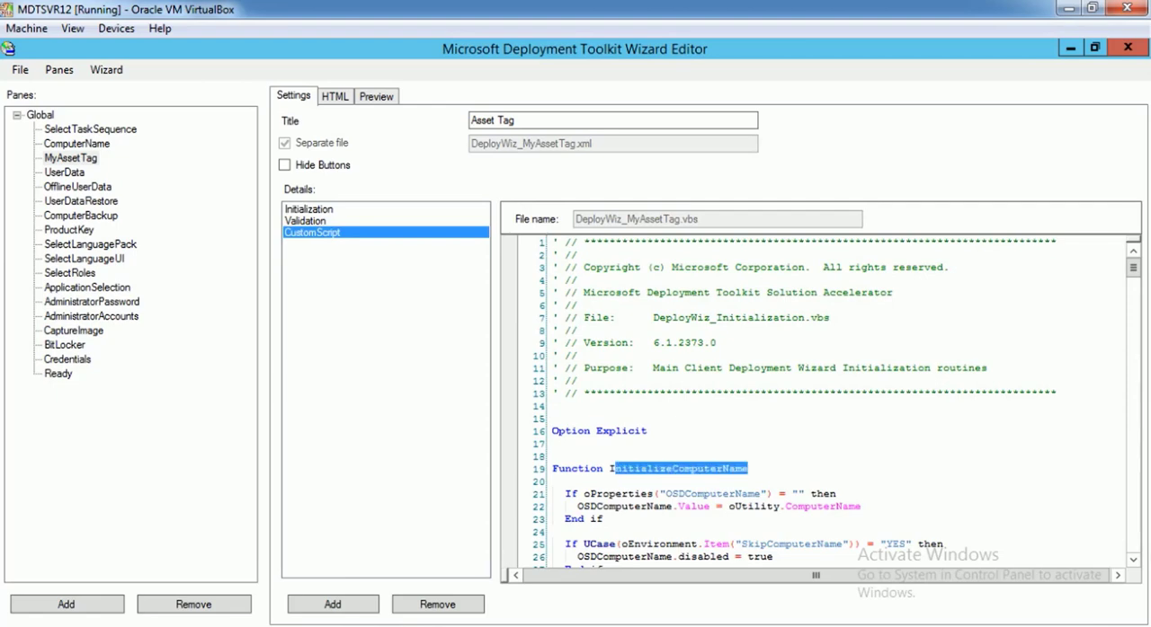
{"action": "left_click", "coordinate": [308, 210]}
{"action": "left_click", "coordinate": [305, 222]}
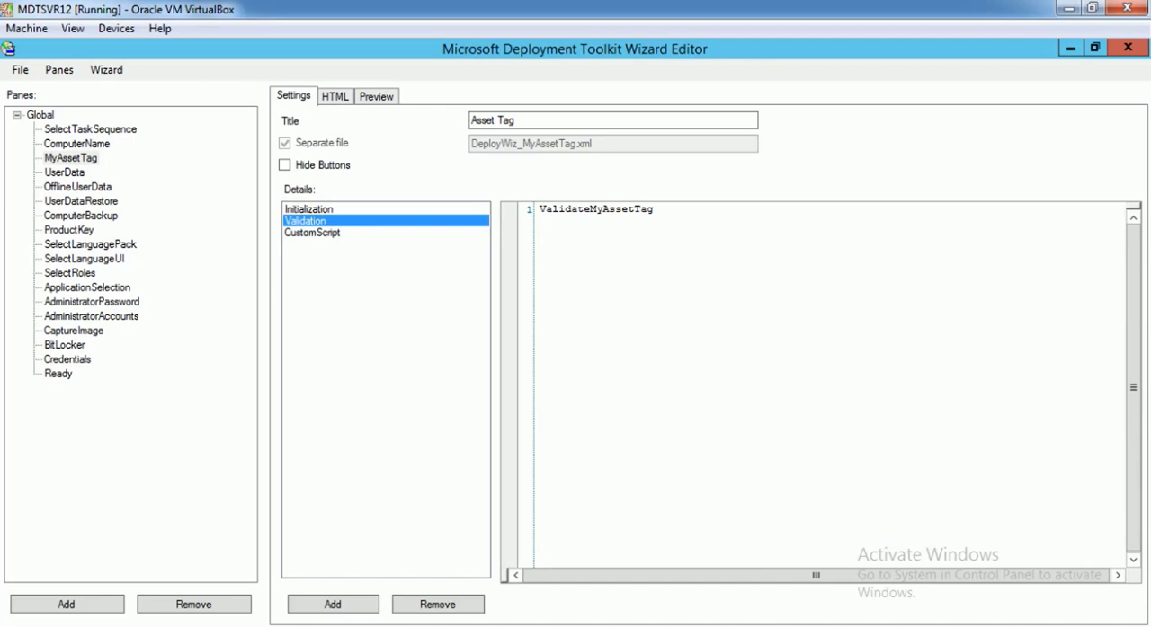
{"action": "left_click", "coordinate": [309, 209]}
{"action": "left_click", "coordinate": [306, 221]}
{"action": "left_click", "coordinate": [309, 210]}
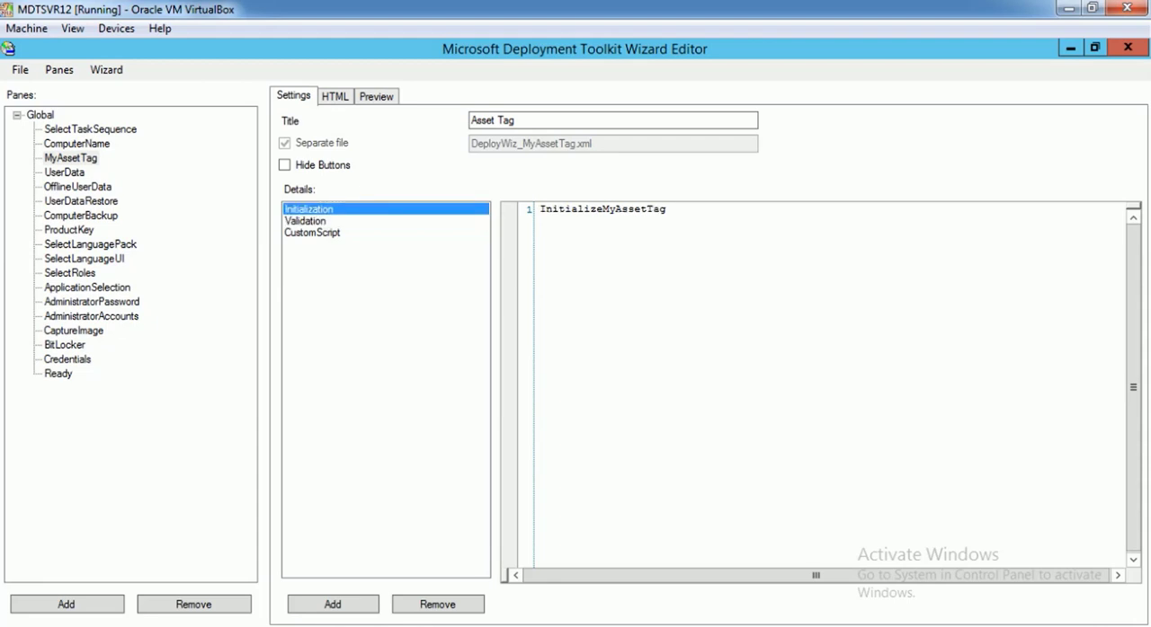
{"action": "left_click", "coordinate": [305, 221]}
{"action": "left_click", "coordinate": [312, 232]}
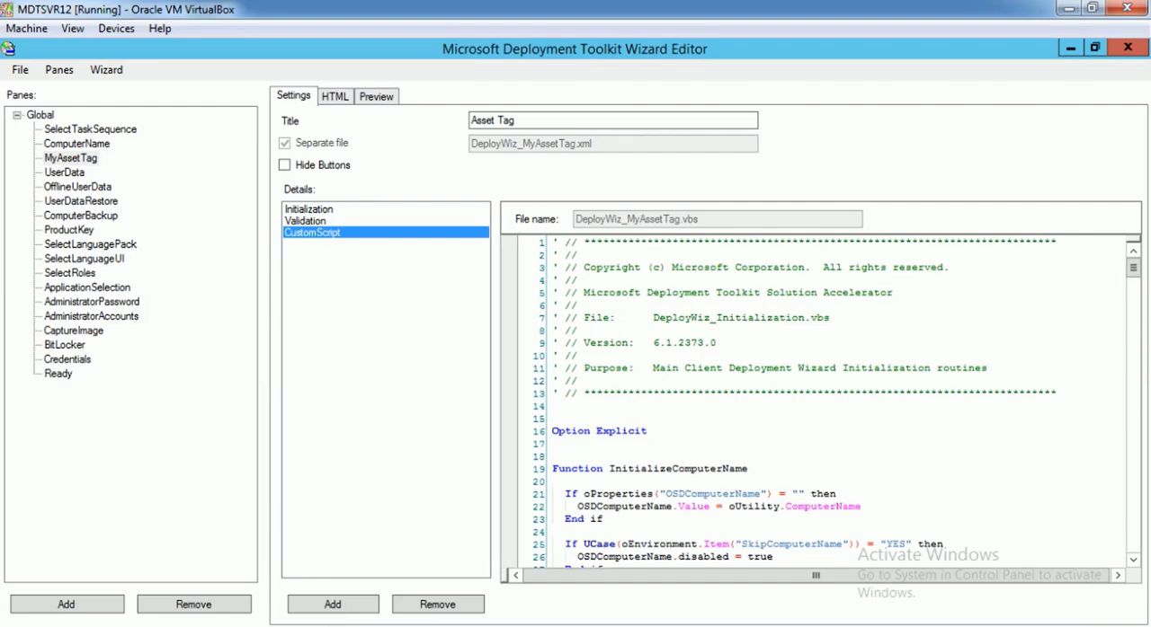
Look through the settings and detail entries of other panes, including AdministratorPassword, ComputerBackup and ComputerName
{"action": "left_click", "coordinate": [77, 144]}
{"action": "left_click", "coordinate": [65, 173]}
{"action": "left_click", "coordinate": [90, 244]}
{"action": "left_click", "coordinate": [91, 302]}
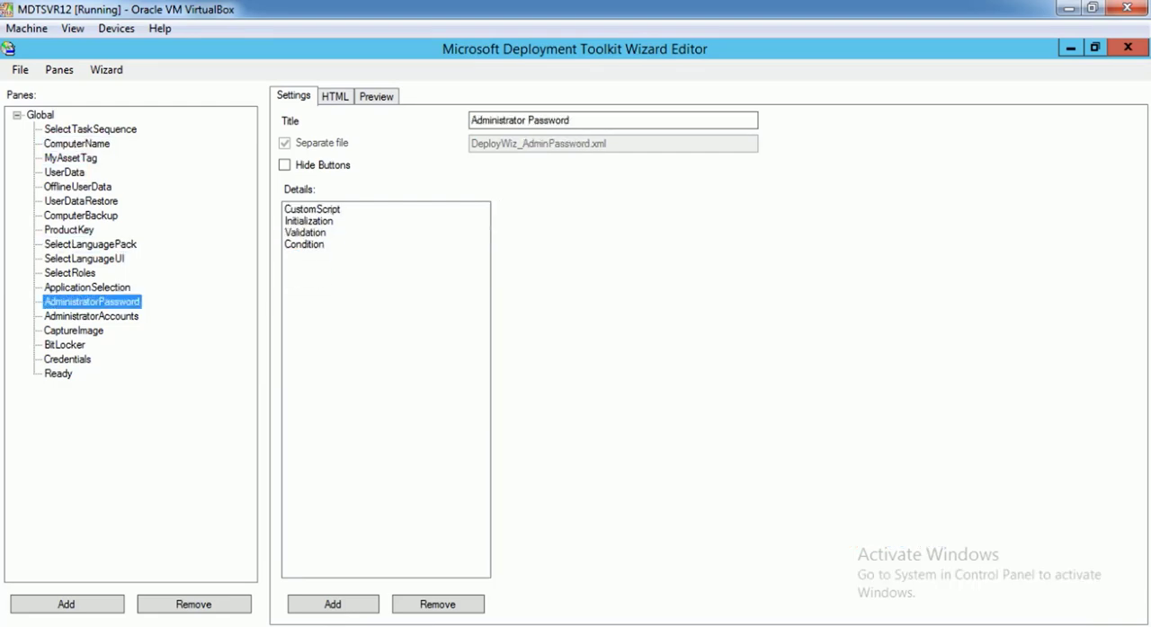
{"action": "left_click", "coordinate": [85, 259]}
{"action": "left_click", "coordinate": [81, 215]}
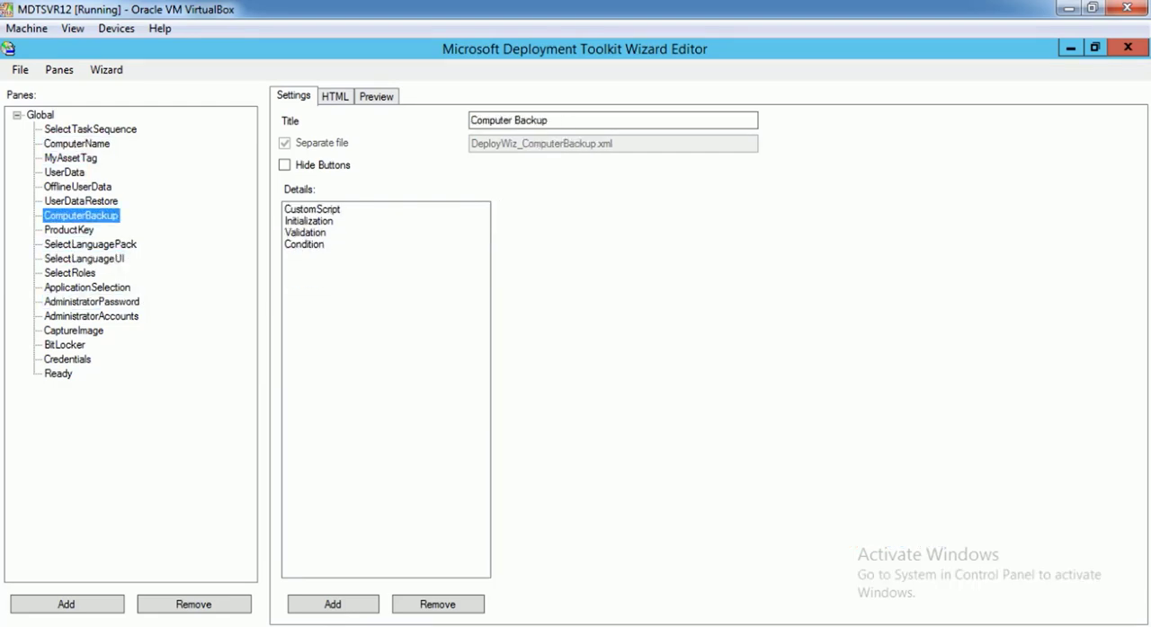
{"action": "left_click", "coordinate": [76, 144]}
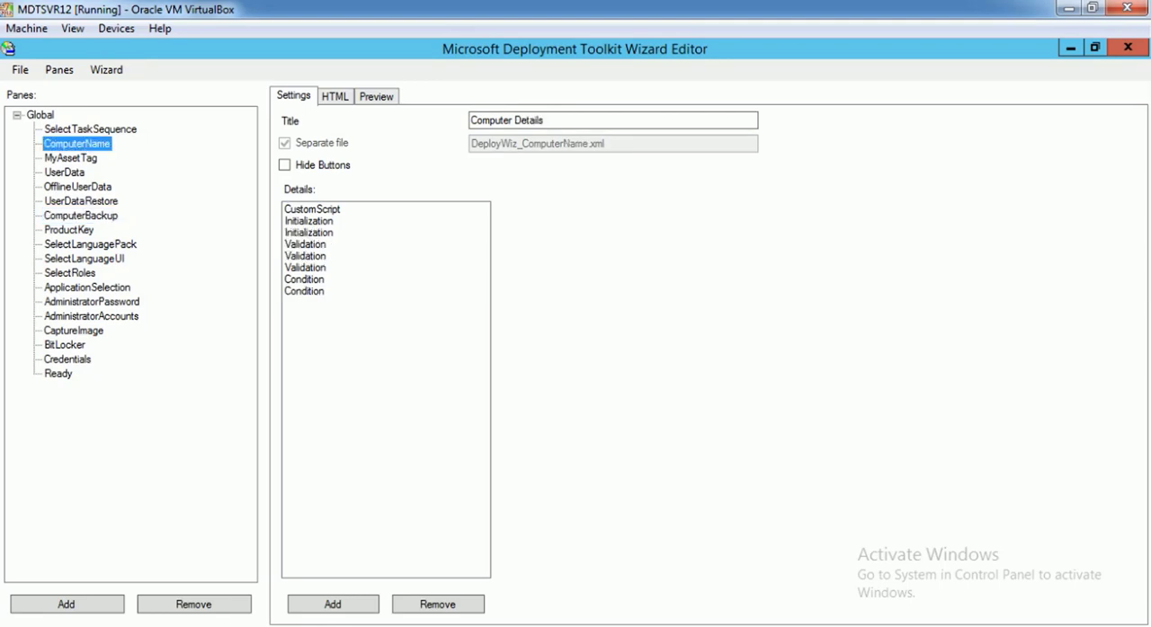
Compare the previews of the ComputerName and MyAssetTag panes, and return to the MyAssetTag pane's settings
{"action": "left_click", "coordinate": [375, 97]}
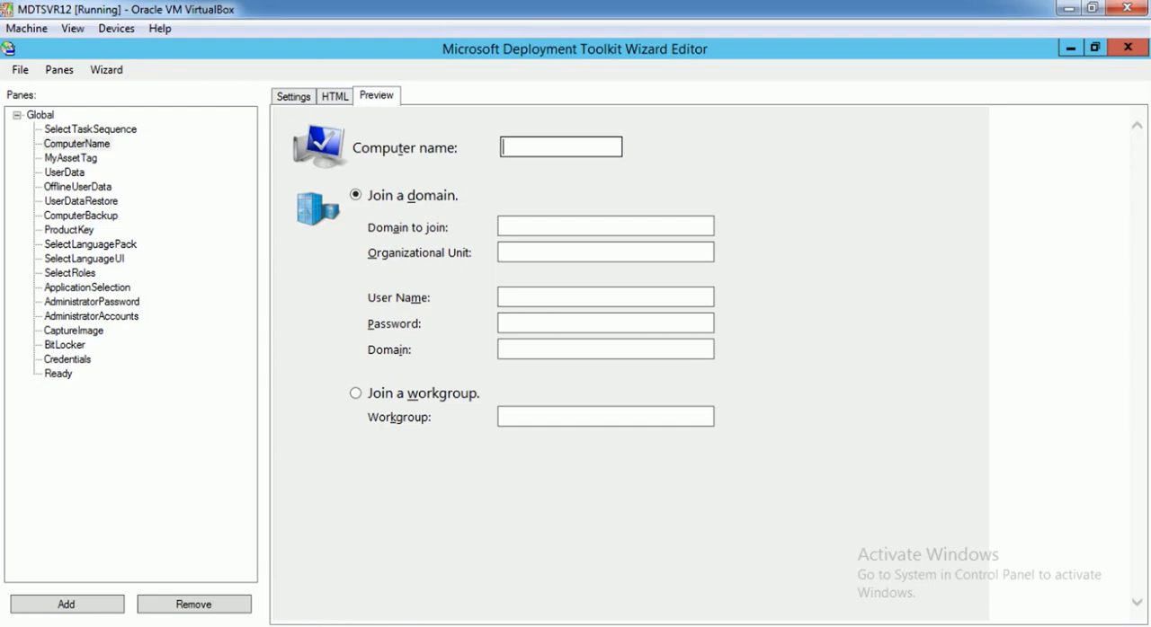
{"action": "left_click", "coordinate": [71, 159]}
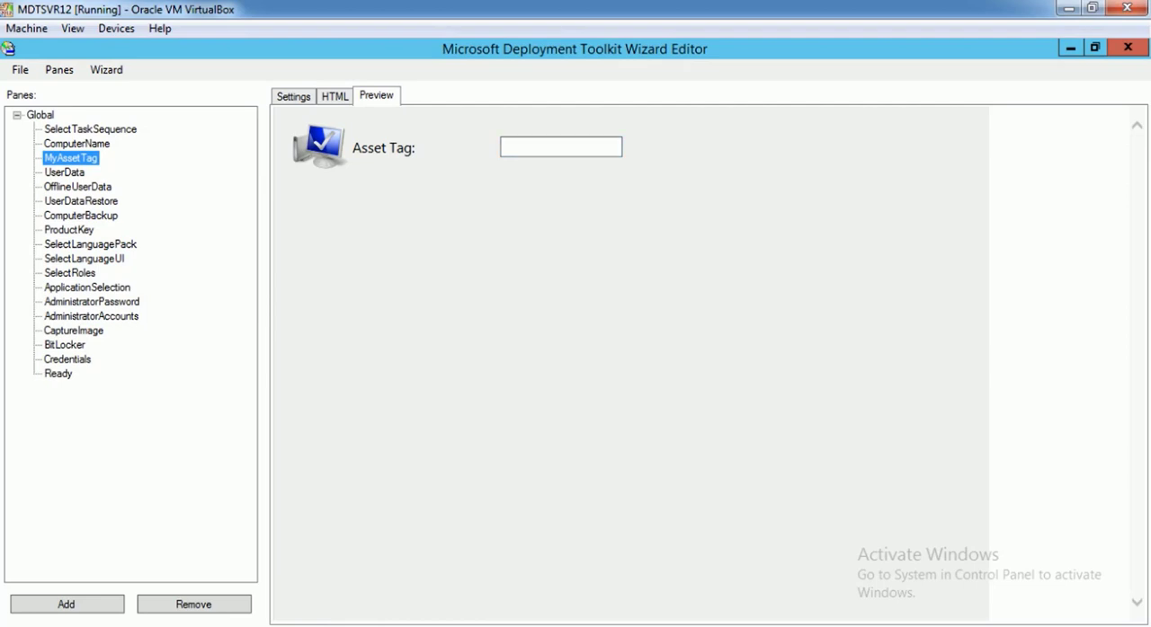
{"action": "left_click", "coordinate": [561, 147]}
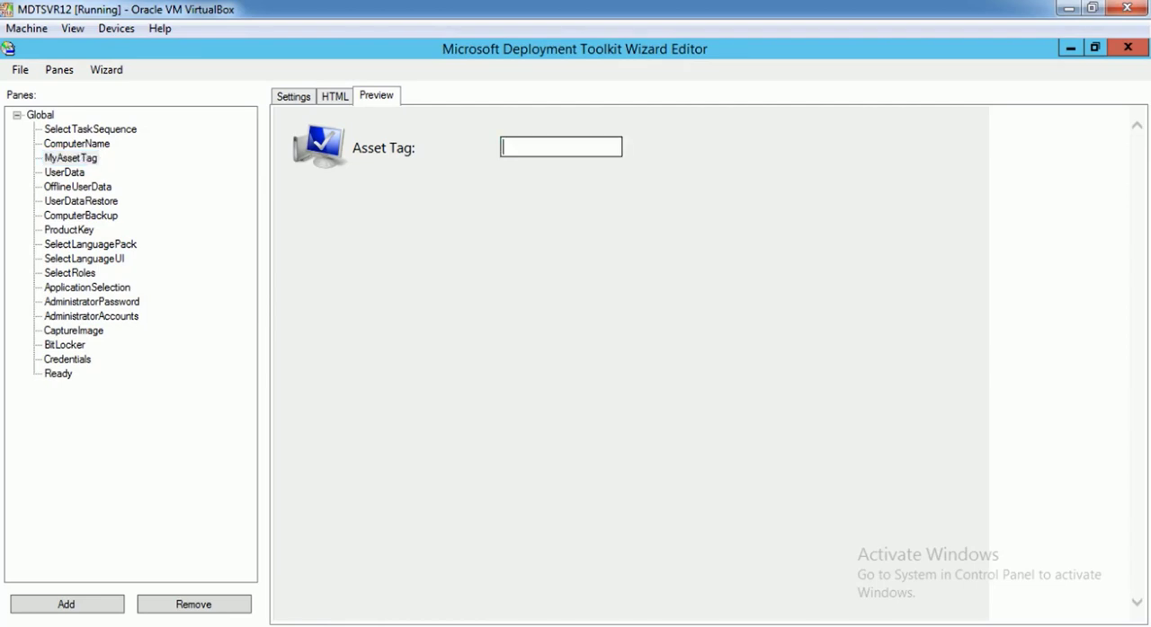
{"action": "left_click_drag", "start_coordinate": [353, 148], "coordinate": [414, 148]}
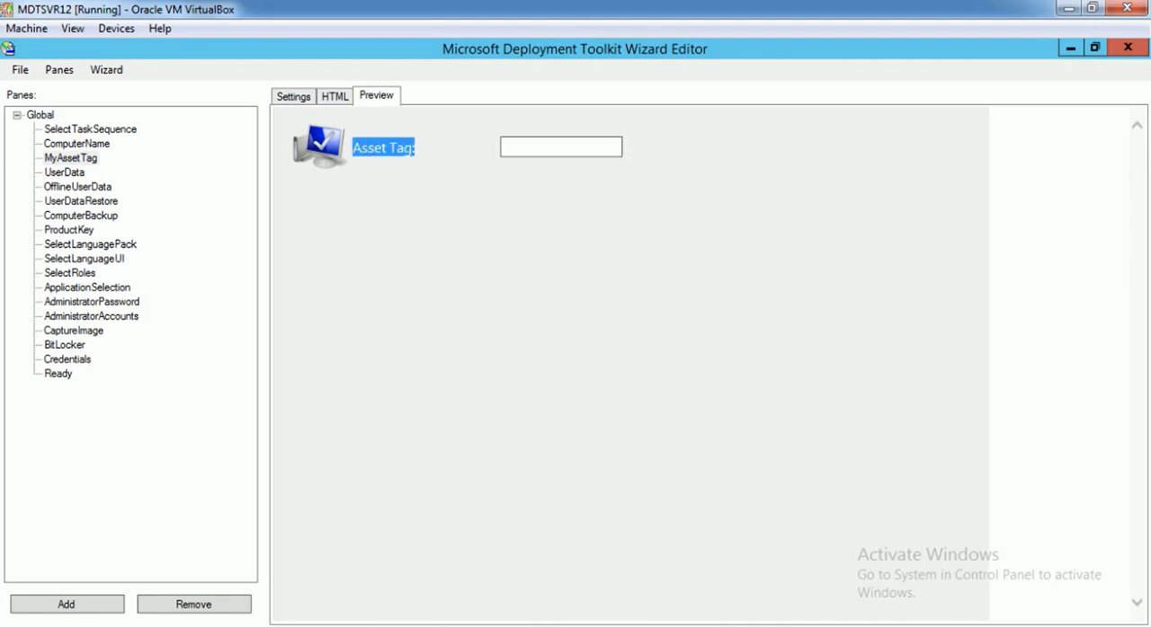
{"action": "left_click", "coordinate": [334, 96]}
{"action": "left_click", "coordinate": [293, 96]}
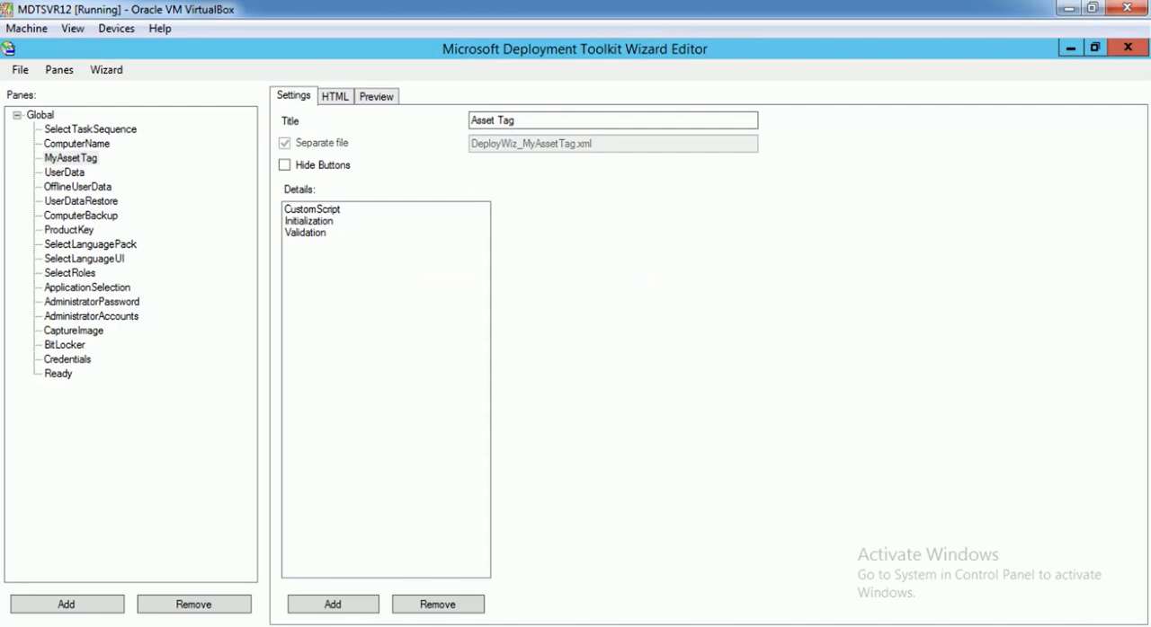
{"action": "left_click", "coordinate": [308, 221]}
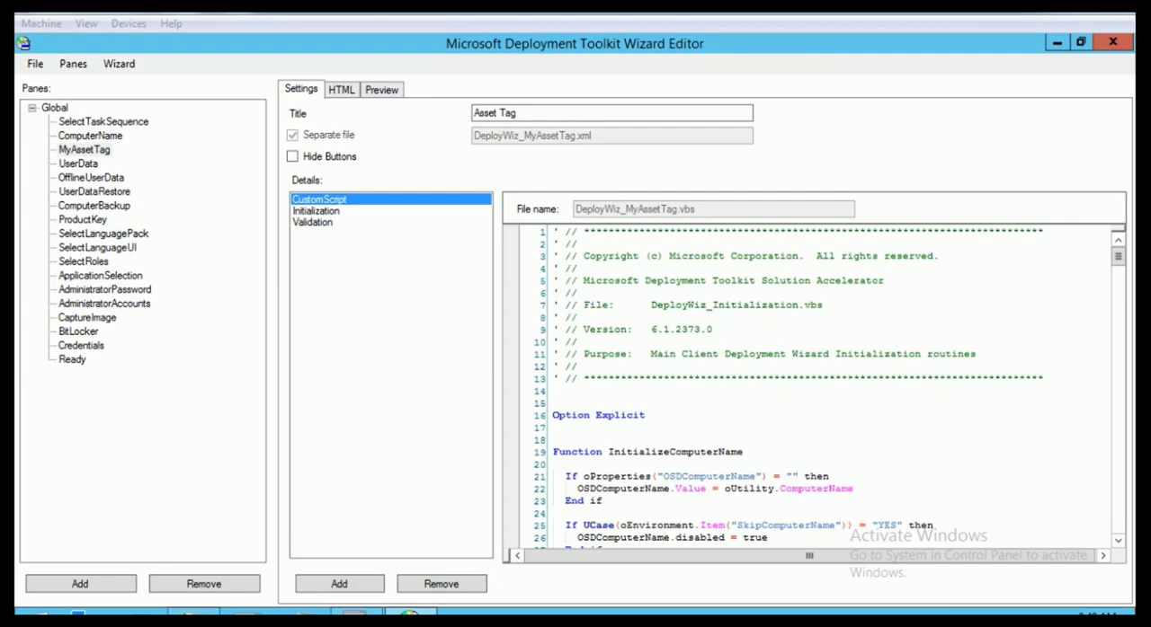
Check the MyAssetTag pane's HTML against the Asset Tag label and input box in its preview
{"action": "left_click", "coordinate": [341, 90]}
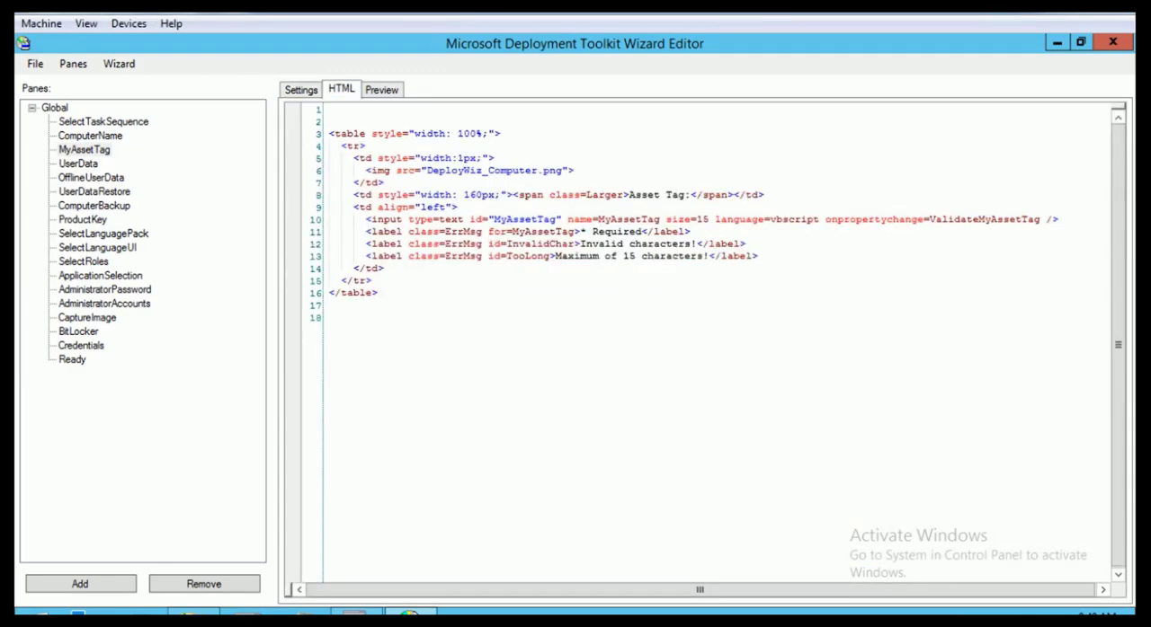
{"action": "left_click", "coordinate": [381, 89]}
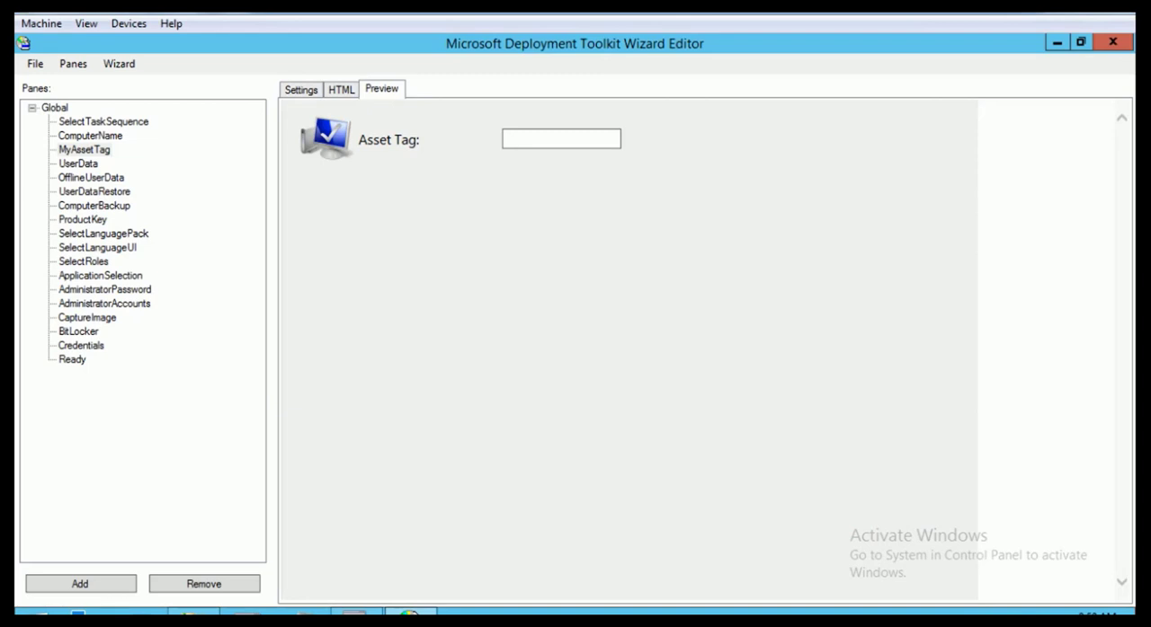
{"action": "left_click", "coordinate": [561, 139]}
{"action": "left_click_drag", "start_coordinate": [421, 140], "coordinate": [360, 140]}
{"action": "left_click", "coordinate": [341, 90]}
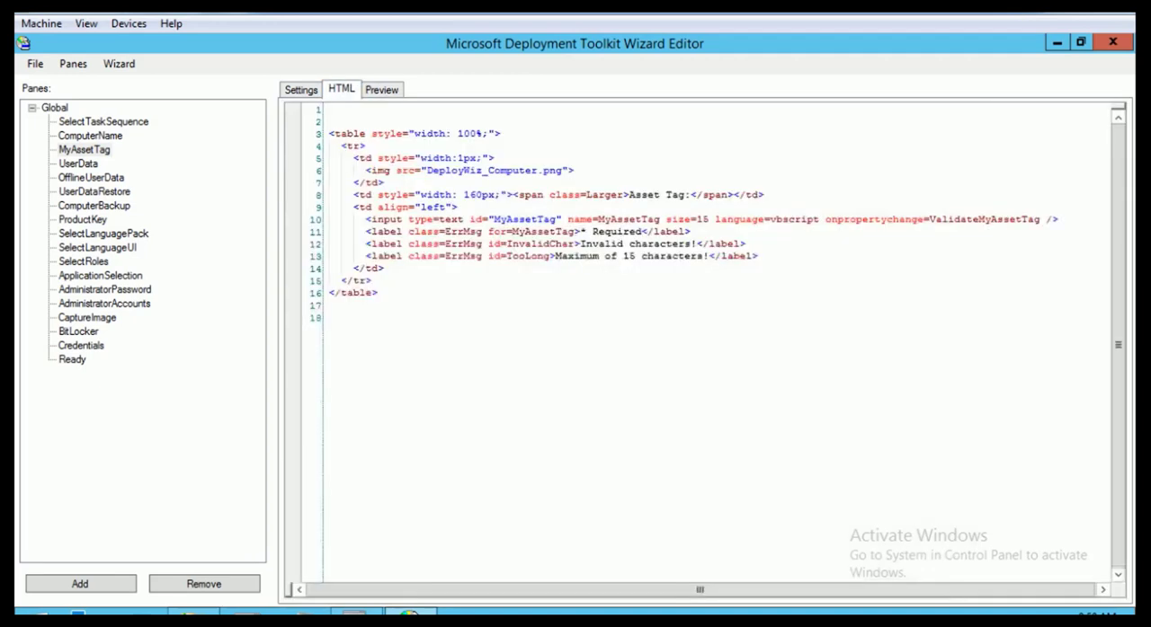
Compare the InitializeComputerName function name in the MyAssetTag custom script with the pane's InitializeMyAssetTag call
{"action": "left_click", "coordinate": [301, 89]}
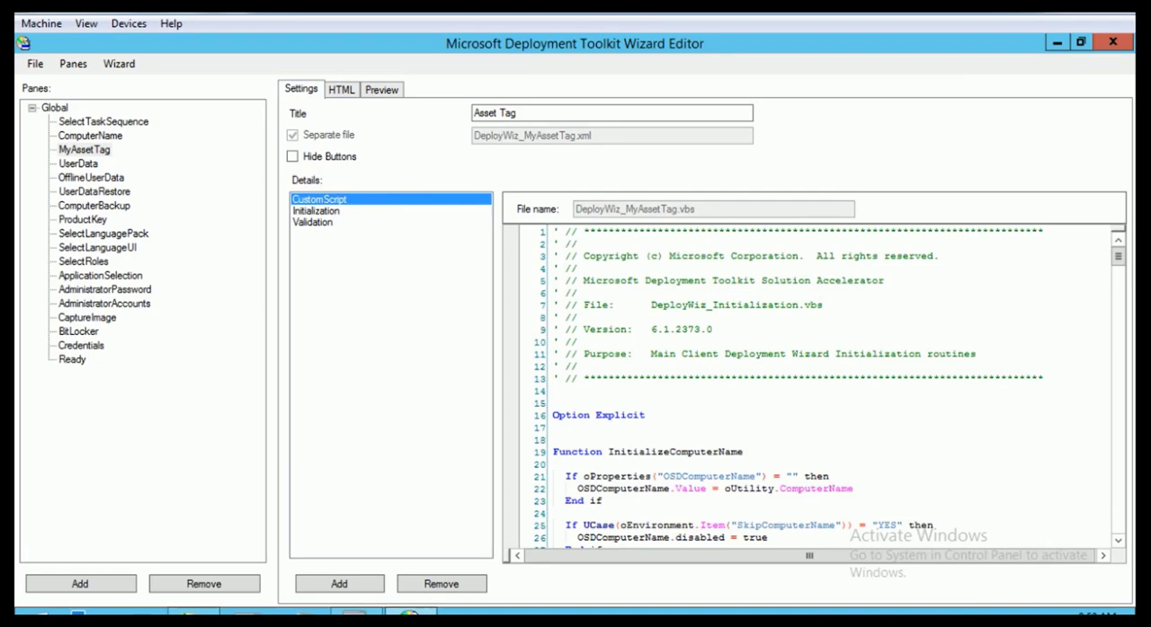
{"action": "scroll", "coordinate": [683, 377], "scroll_direction": "down", "scroll_amount": 5}
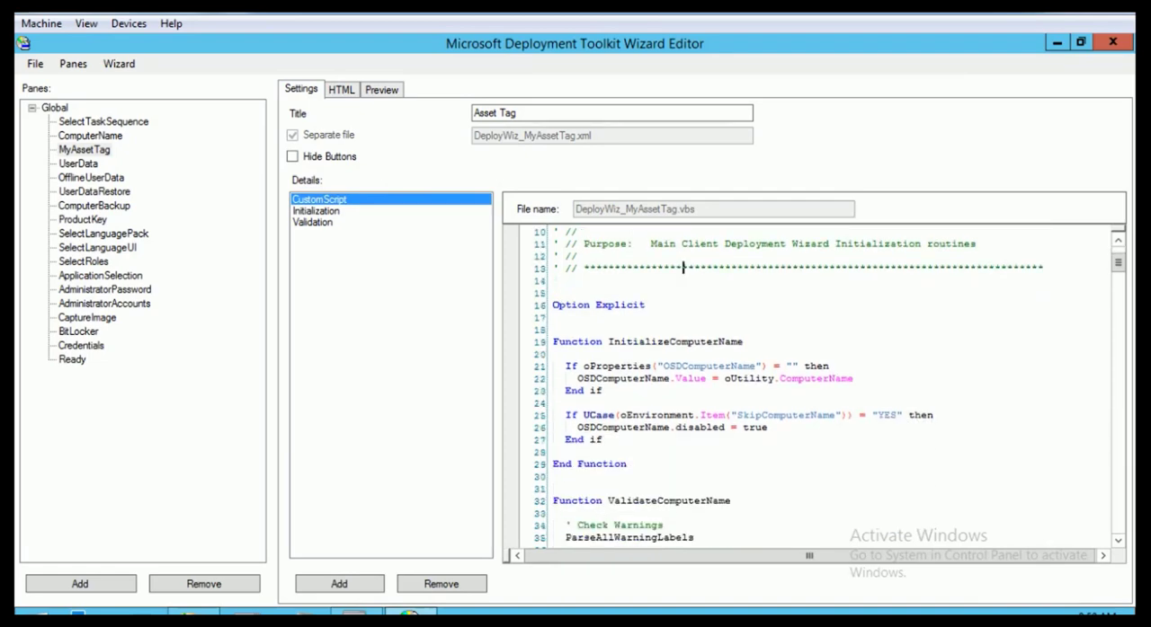
{"action": "left_click_drag", "start_coordinate": [742, 268], "coordinate": [669, 268]}
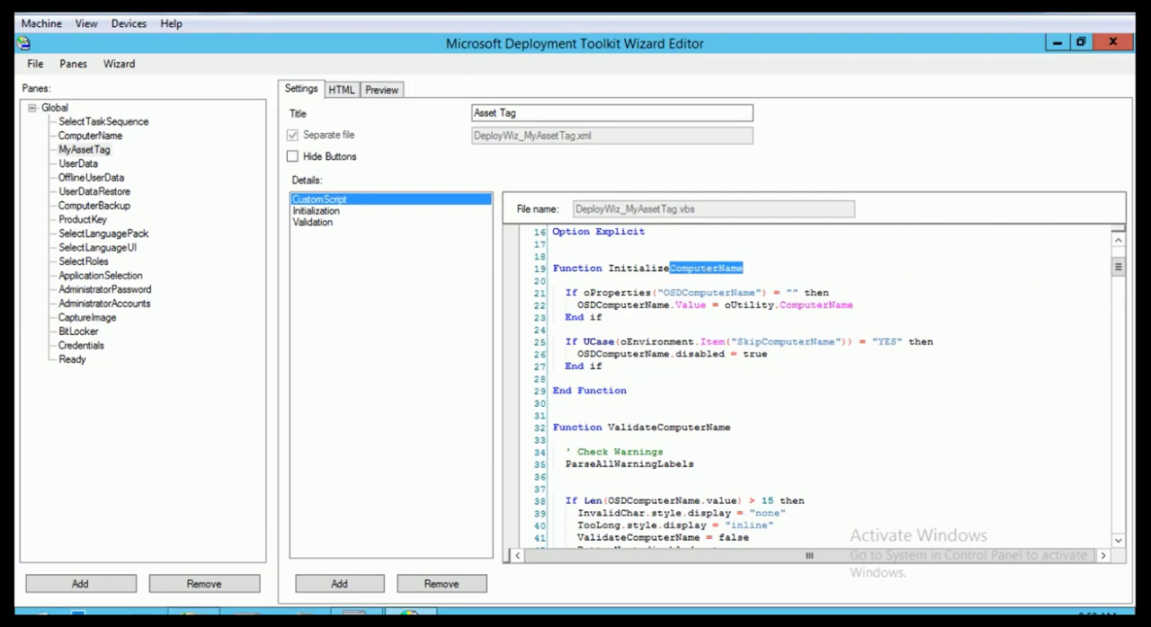
{"action": "left_click", "coordinate": [317, 211]}
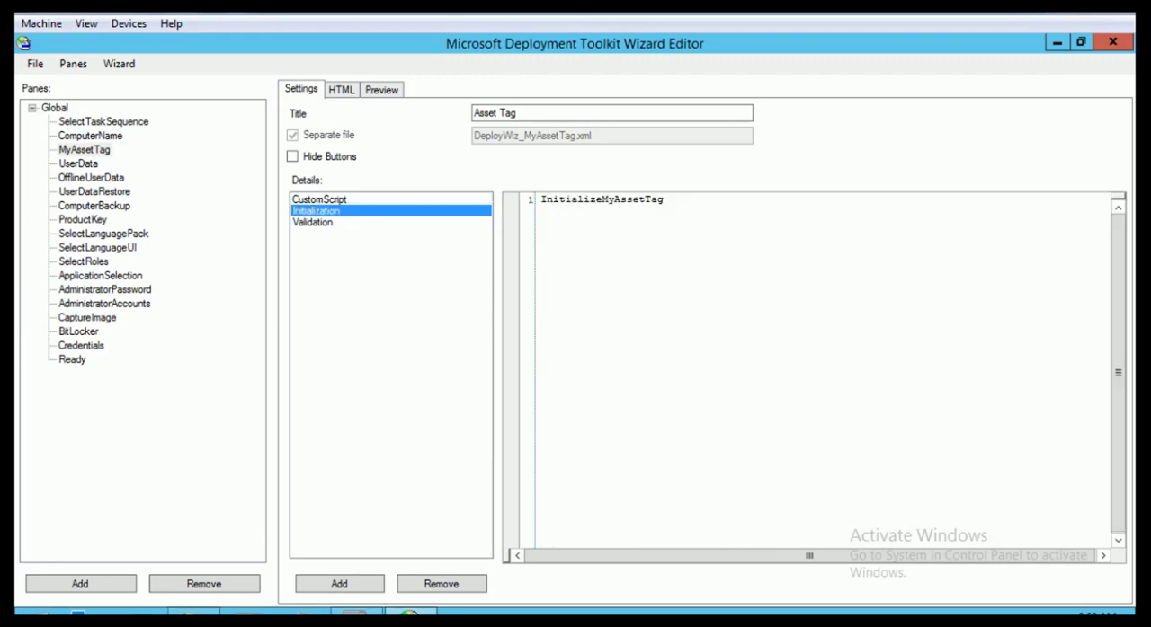
{"action": "left_click_drag", "start_coordinate": [664, 199], "coordinate": [595, 199]}
{"action": "key", "text": "ctrl+c"}
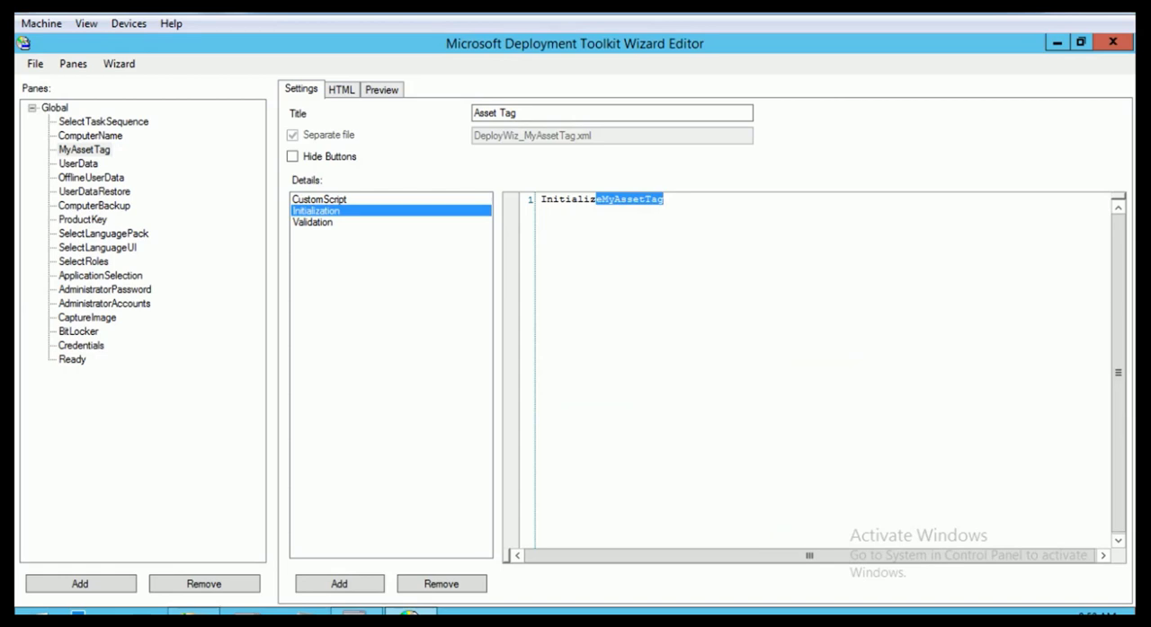
{"action": "left_click", "coordinate": [319, 200]}
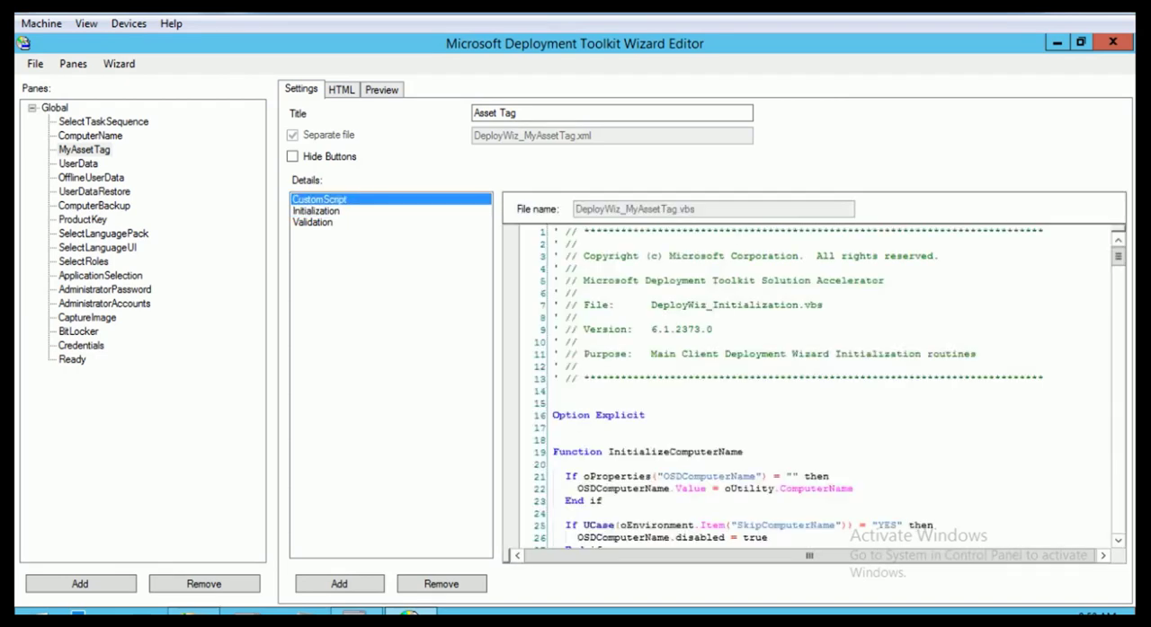
{"action": "left_click_drag", "start_coordinate": [743, 452], "coordinate": [669, 452]}
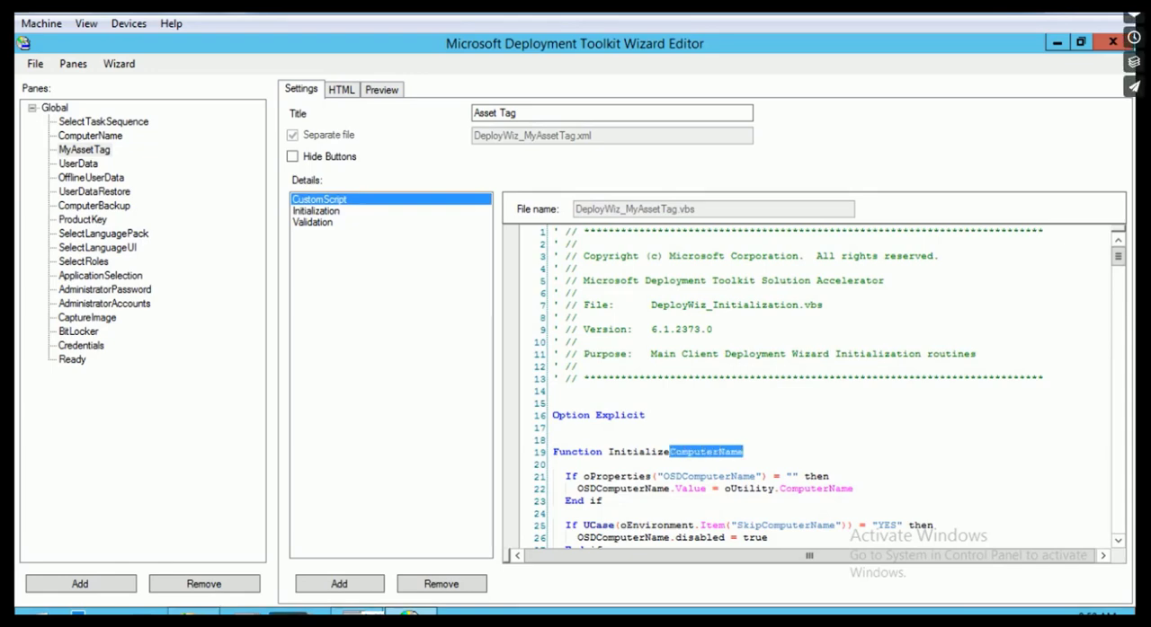
Rename the script's initialize and validate functions to InitializeMyAssetTag and ValidateMyAssetTag
{"action": "type", "text": "My"}
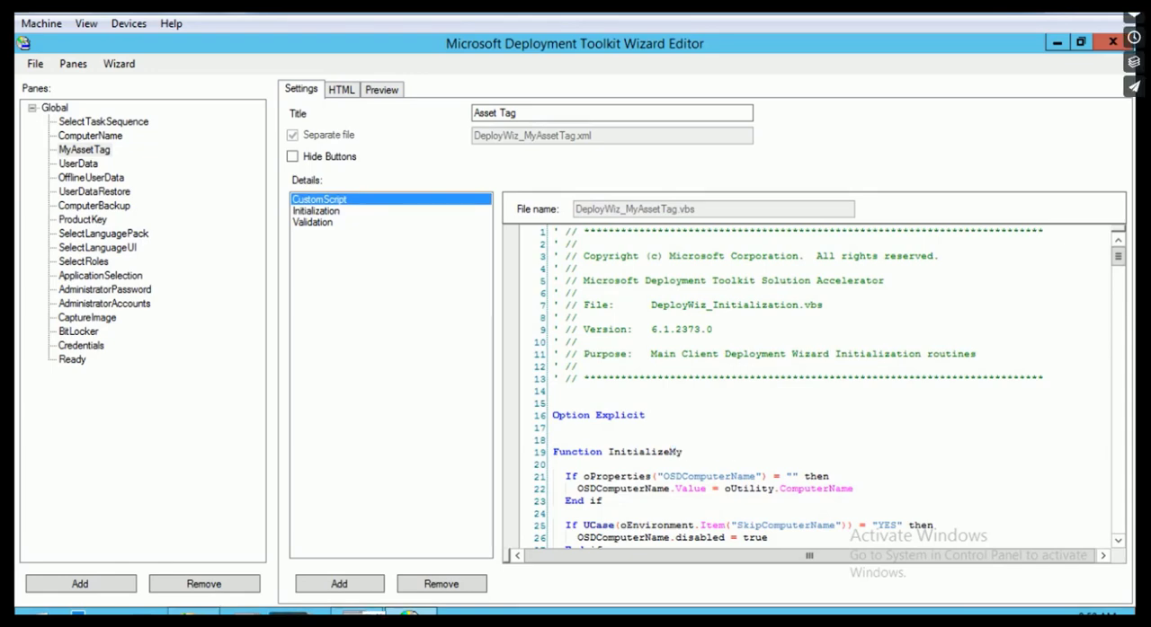
{"action": "type", "text": "AssetTag"}
{"action": "left_click_drag", "start_coordinate": [731, 452], "coordinate": [656, 464]}
{"action": "scroll", "coordinate": [814, 385], "scroll_direction": "down", "scroll_amount": 4}
{"action": "key", "text": "ctrl+v"}
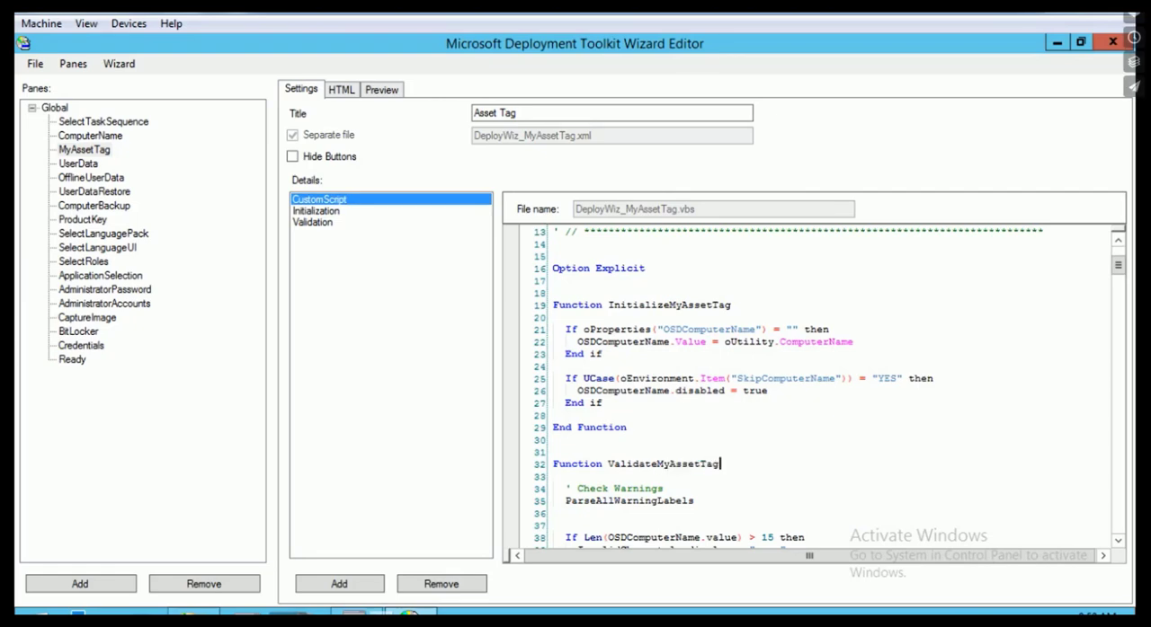
In InitializeMyAssetTag, make the skip check read SkipMyAssetTag and have it disable the MyAssetTag control
{"action": "left_click_drag", "start_coordinate": [657, 330], "coordinate": [763, 329]}
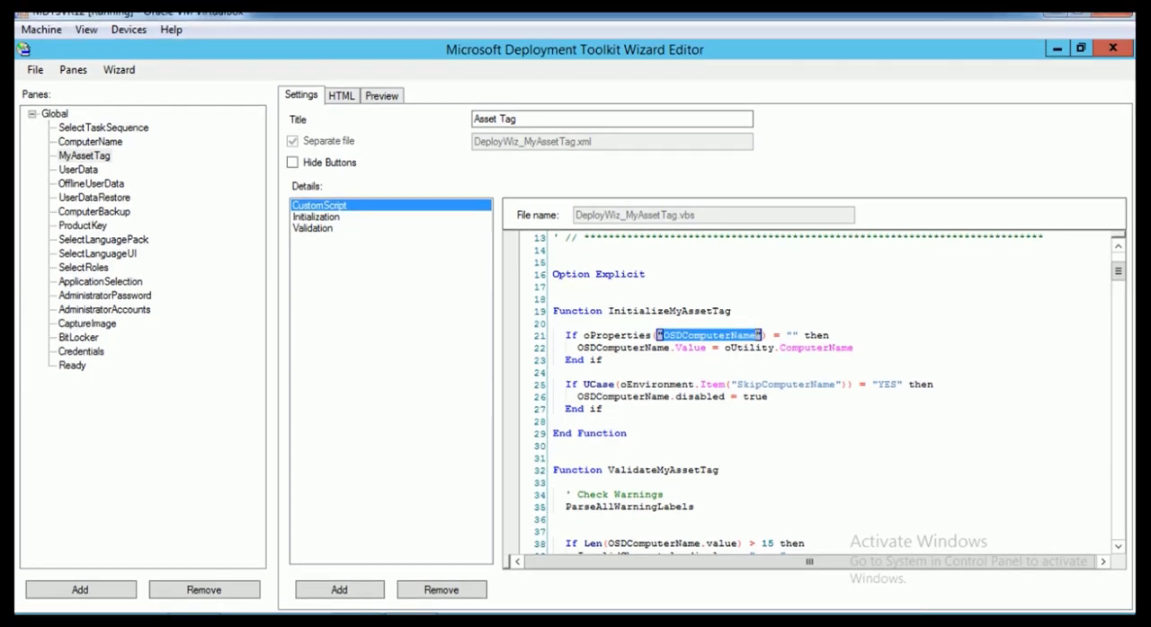
{"action": "scroll", "coordinate": [760, 335], "scroll_direction": "down", "scroll_amount": 1}
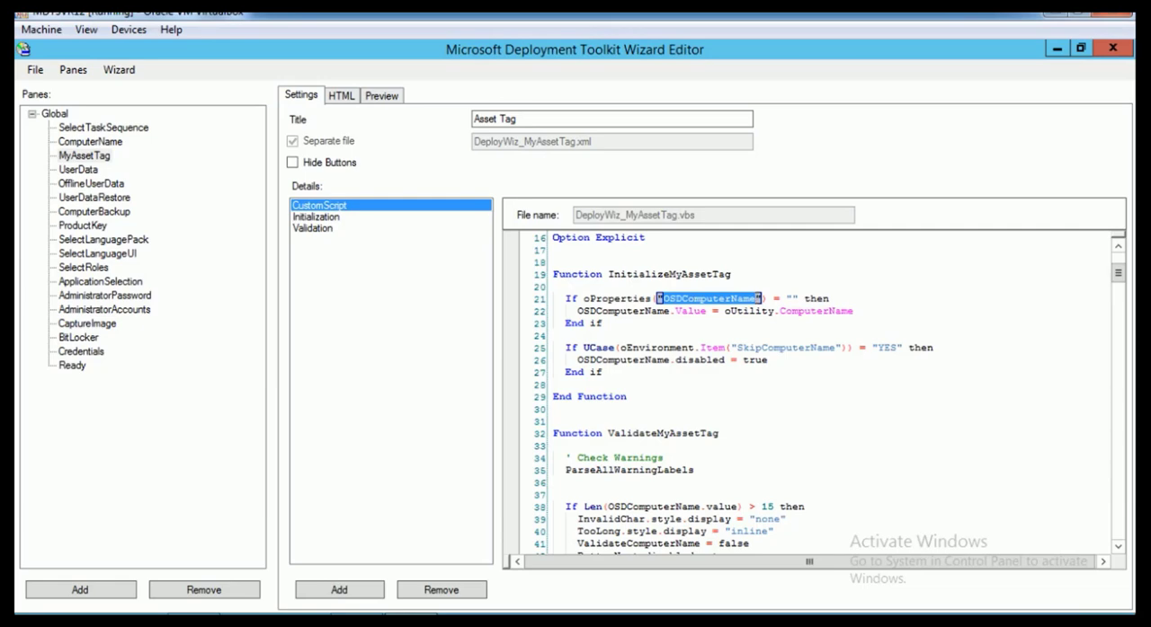
{"action": "left_click", "coordinate": [763, 348]}
{"action": "left_click_drag", "start_coordinate": [762, 348], "coordinate": [837, 348]}
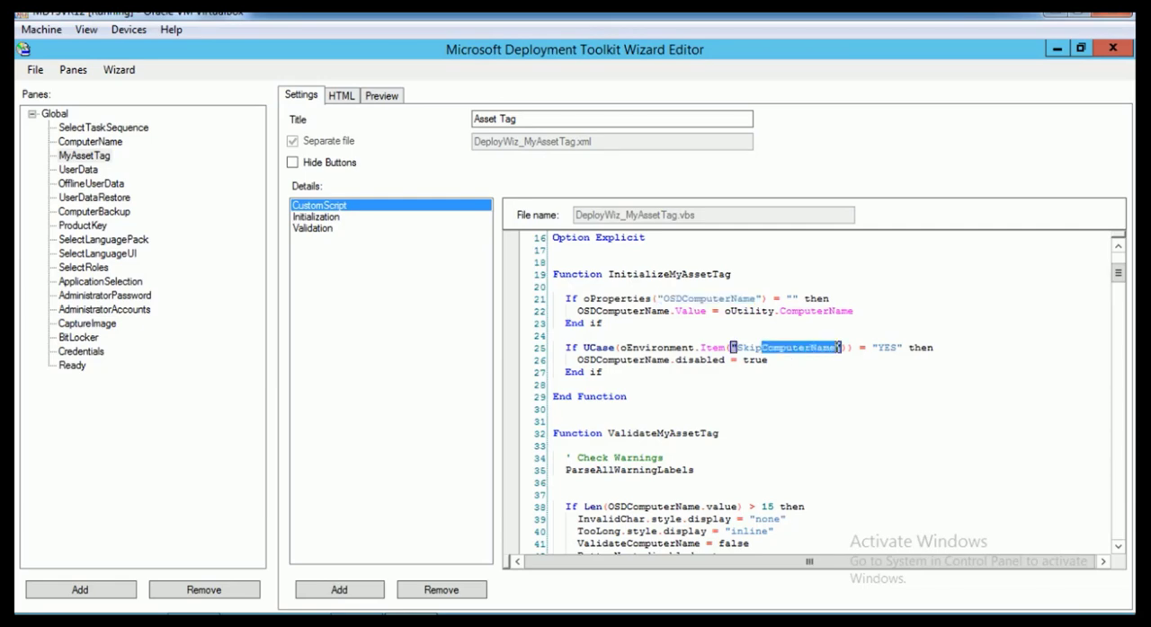
{"action": "key", "text": "ctrl+v"}
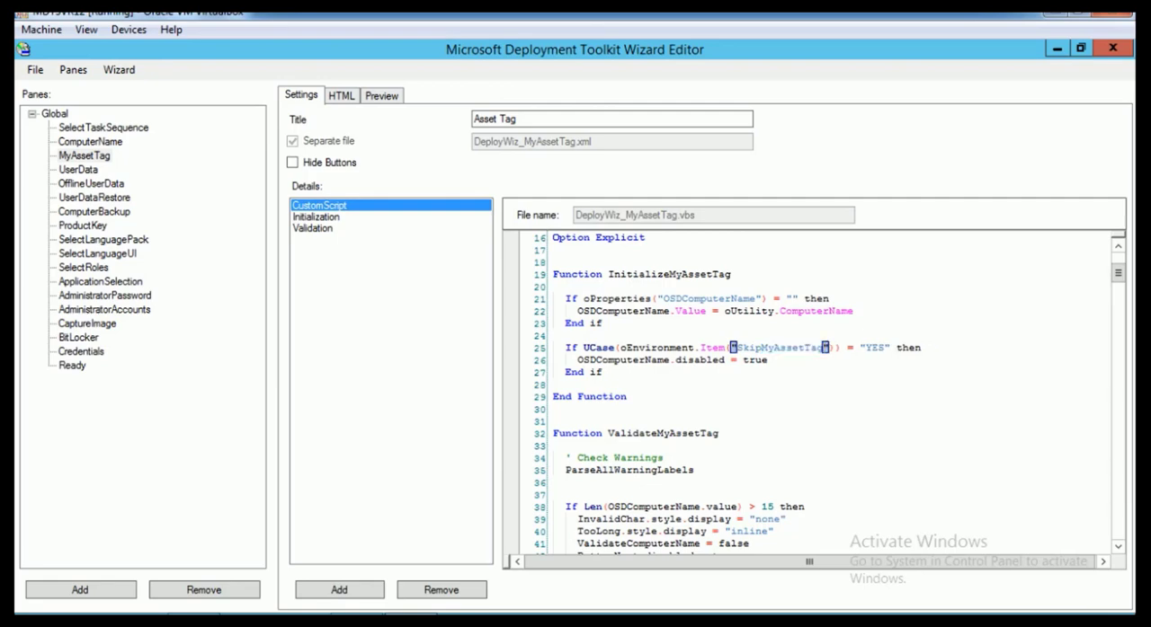
{"action": "scroll", "coordinate": [824, 347], "scroll_direction": "down", "scroll_amount": 2}
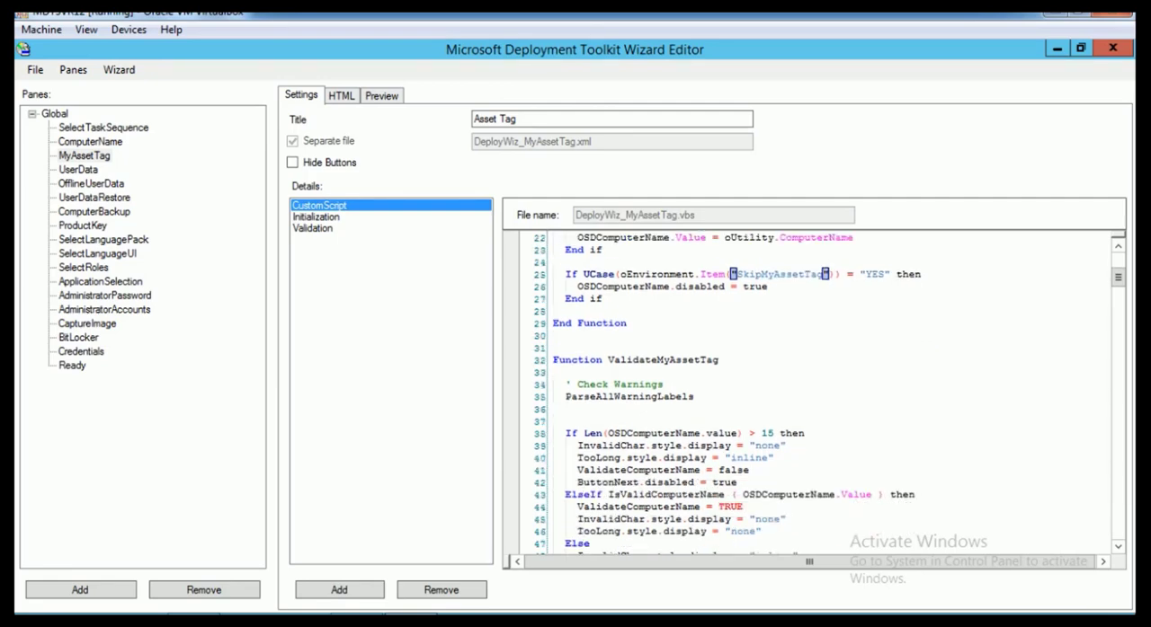
{"action": "left_click", "coordinate": [578, 286]}
{"action": "left_click_drag", "start_coordinate": [578, 286], "coordinate": [669, 286]}
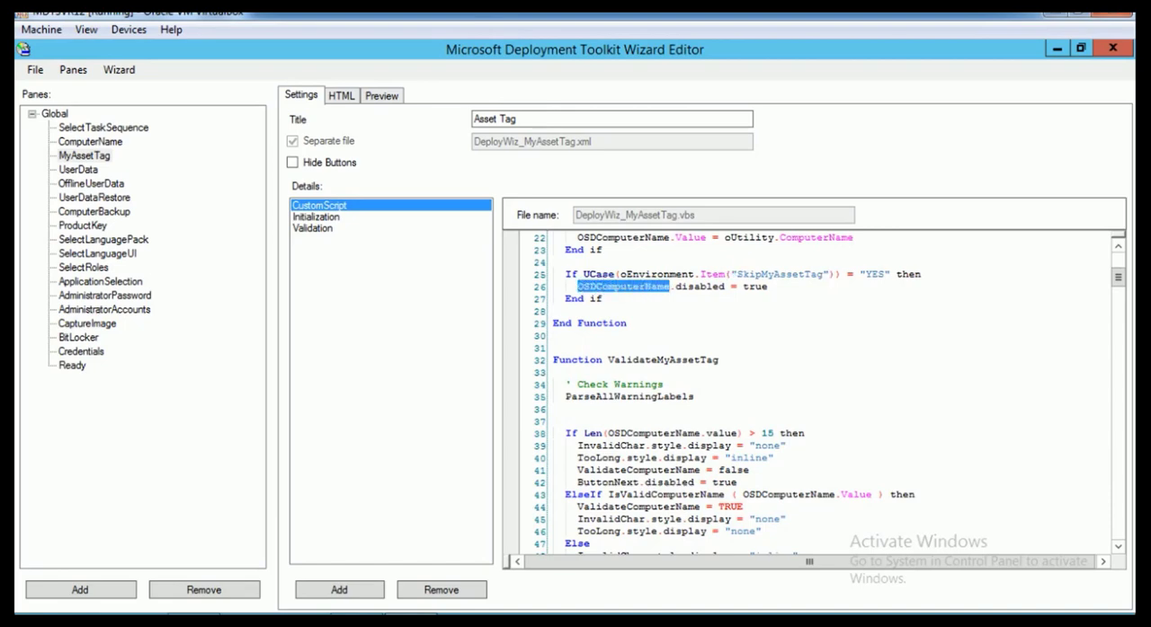
{"action": "key", "text": "ctrl+v"}
Make the 15-character length check in ValidateMyAssetTag test MyAssetTag.value
{"action": "scroll", "coordinate": [641, 286], "scroll_direction": "down", "scroll_amount": 4}
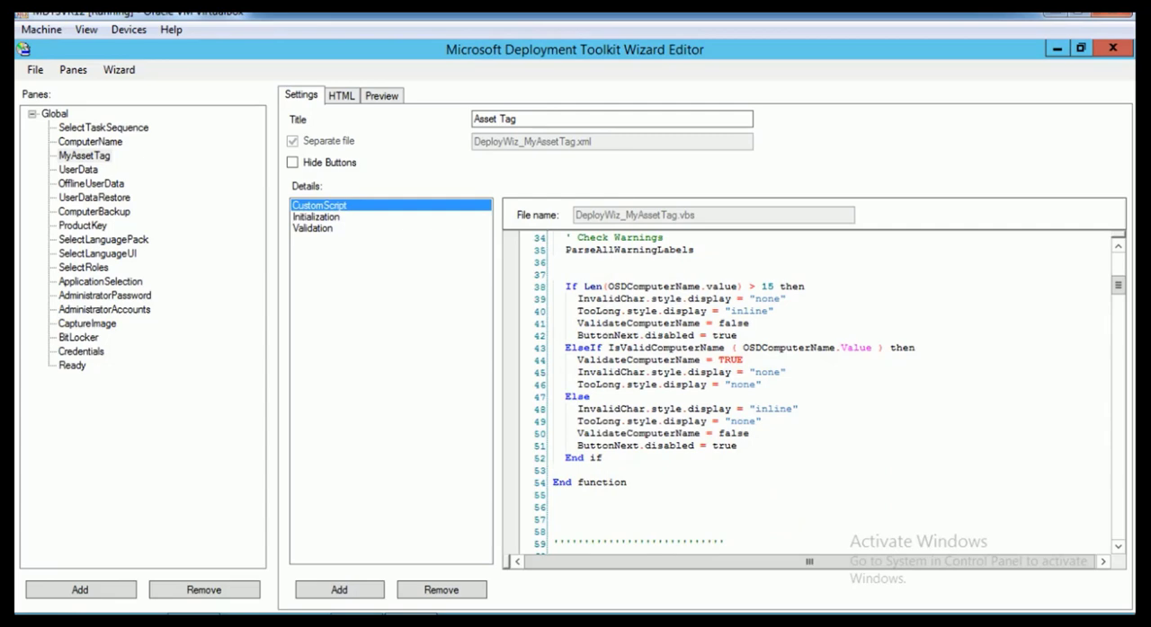
{"action": "left_click_drag", "start_coordinate": [607, 286], "coordinate": [699, 286]}
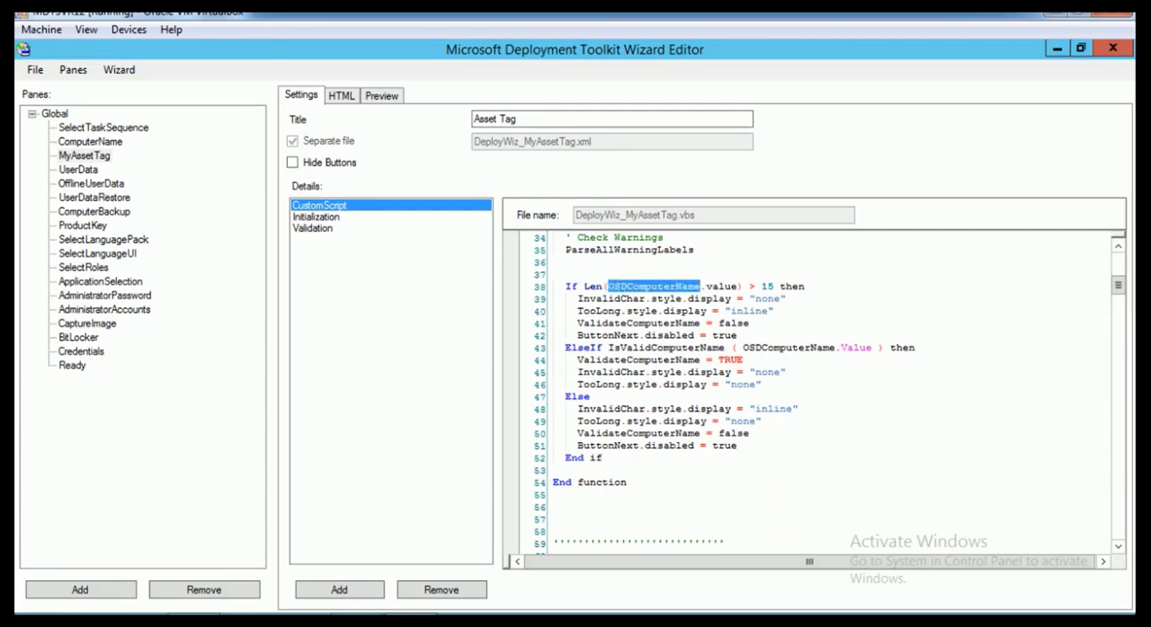
{"action": "key", "text": "ctrl+v"}
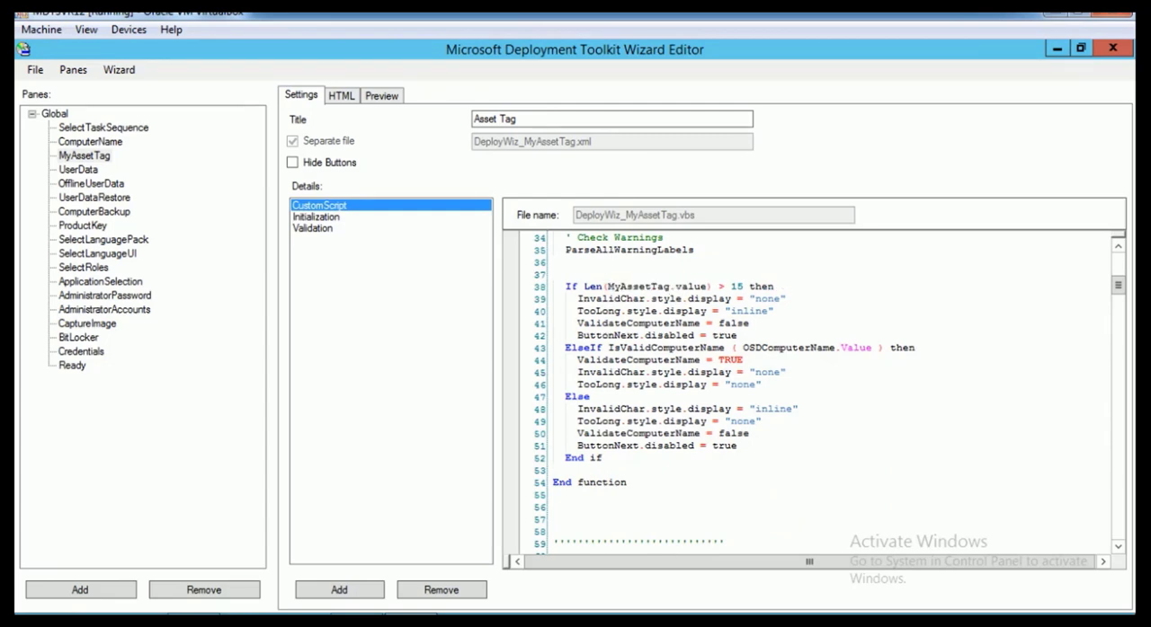
Rename the three ValidateComputerName return assignments in the validation function to ValidateMyAssetTag
{"action": "left_click_drag", "start_coordinate": [626, 323], "coordinate": [701, 322]}
{"action": "key", "text": "ctrl+v"}
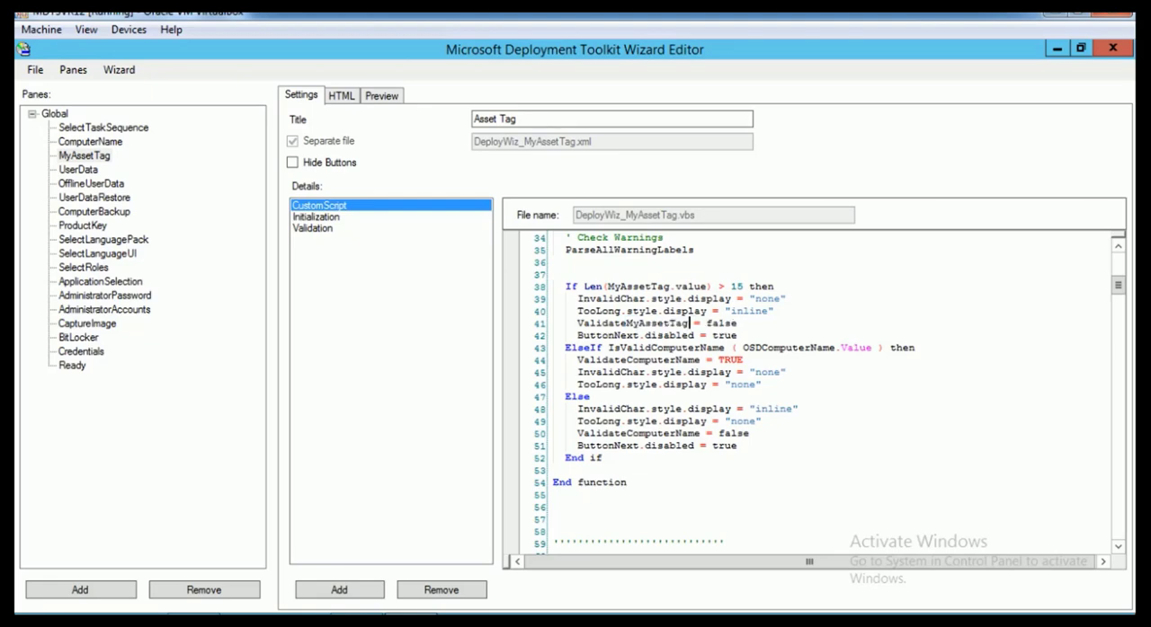
{"action": "left_click_drag", "start_coordinate": [620, 360], "coordinate": [701, 360]}
{"action": "left_click", "coordinate": [634, 360]}
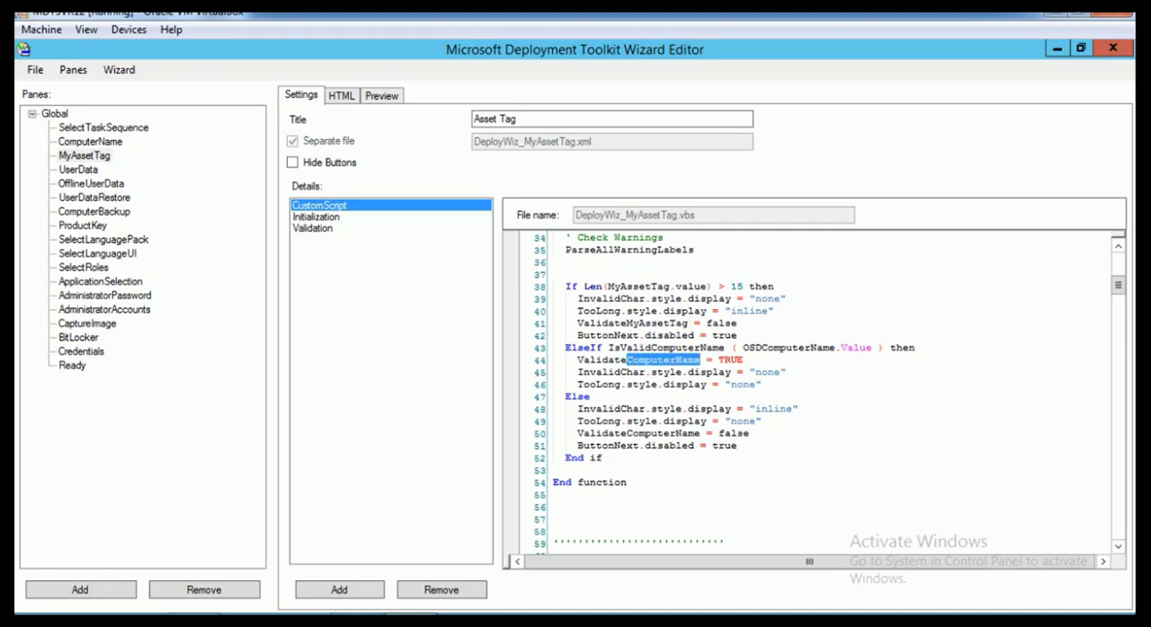
{"action": "key", "text": "ctrl+v"}
{"action": "left_click_drag", "start_coordinate": [626, 434], "coordinate": [697, 434]}
{"action": "key", "text": "ctrl+v"}
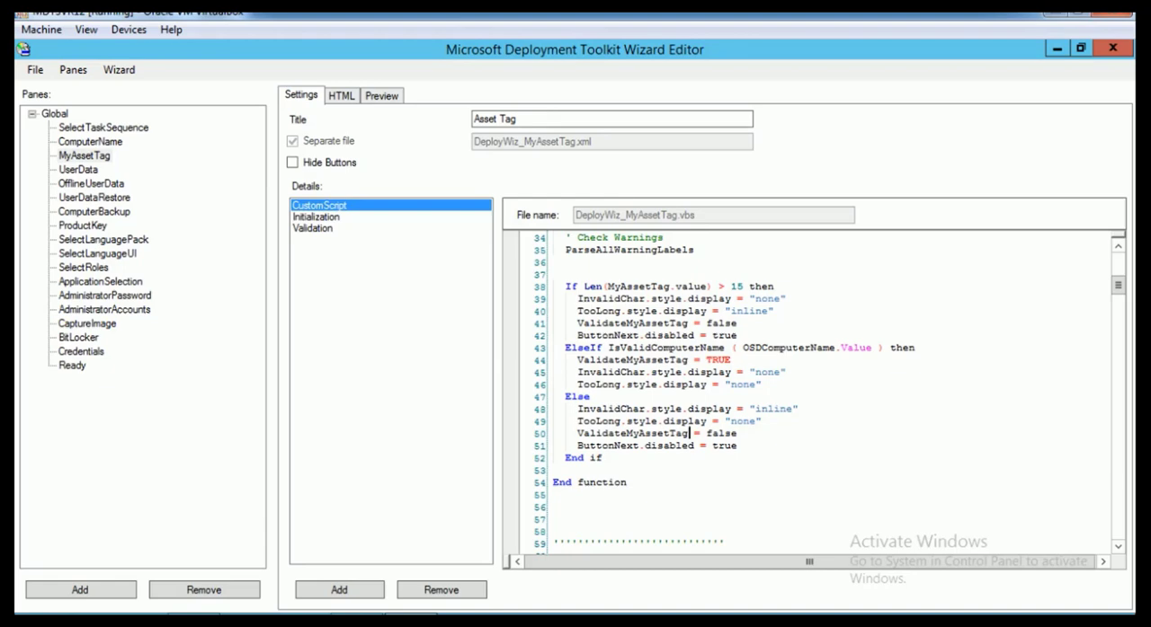
Review the IsValidComputerName condition and the OSDComputerName default-value block in InitializeMyAssetTag
{"action": "left_click", "coordinate": [916, 348]}
{"action": "left_click_drag", "start_coordinate": [916, 347], "coordinate": [613, 347]}
{"action": "scroll", "coordinate": [809, 378], "scroll_direction": "up", "scroll_amount": 7}
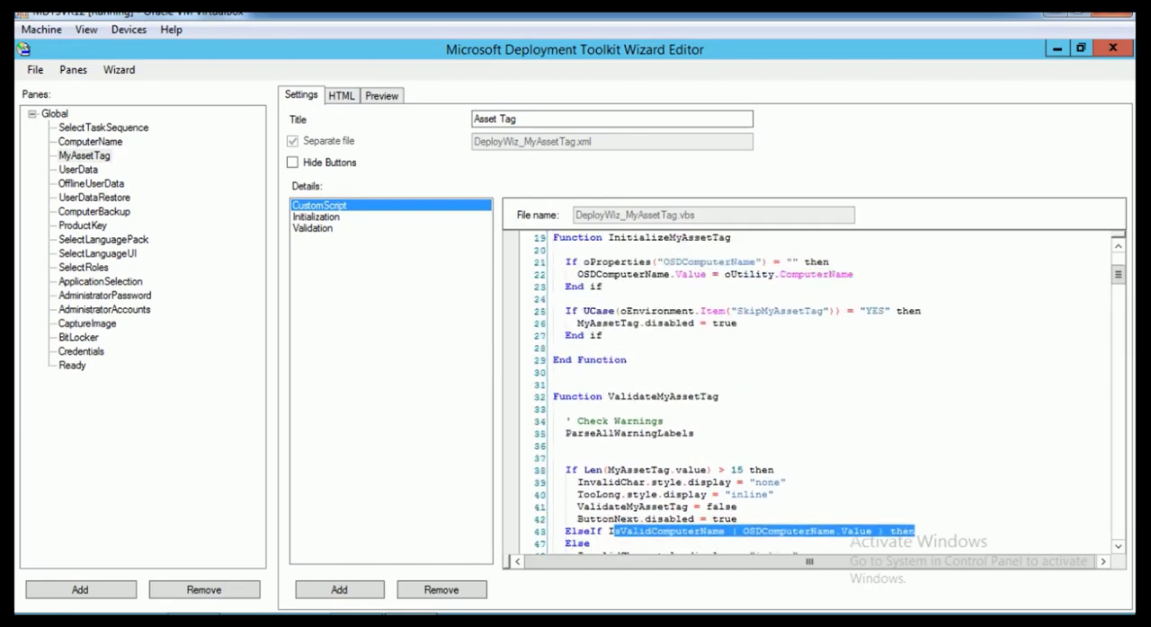
{"action": "left_click_drag", "start_coordinate": [786, 348], "coordinate": [657, 336]}
{"action": "left_click", "coordinate": [817, 335]}
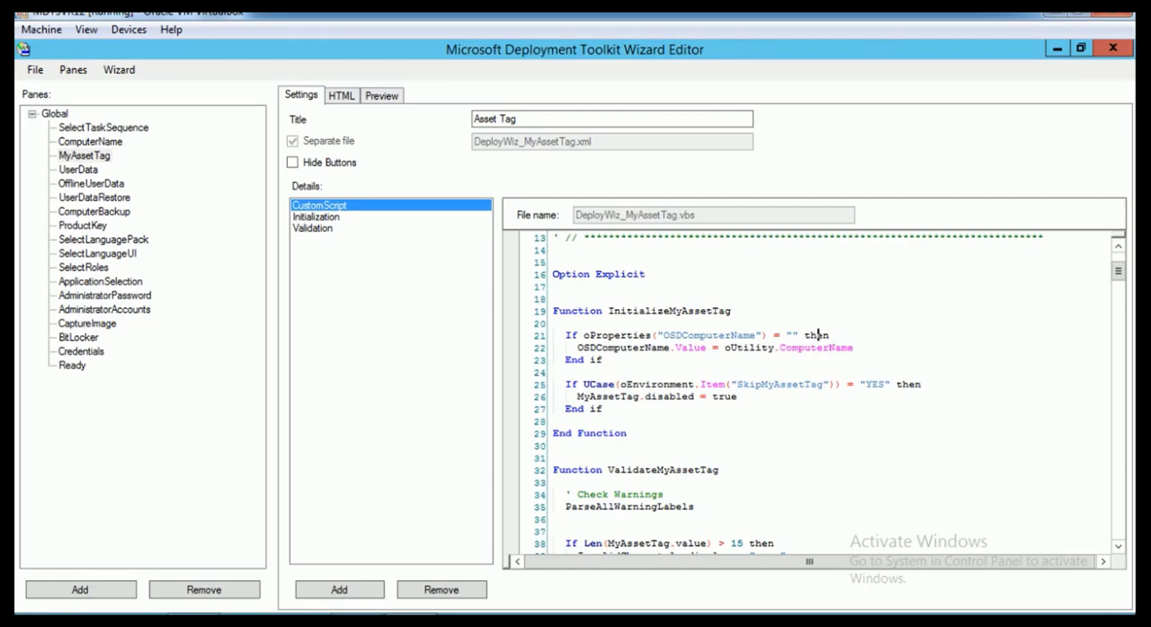
{"action": "left_click", "coordinate": [604, 359]}
{"action": "left_click_drag", "start_coordinate": [604, 359], "coordinate": [553, 335]}
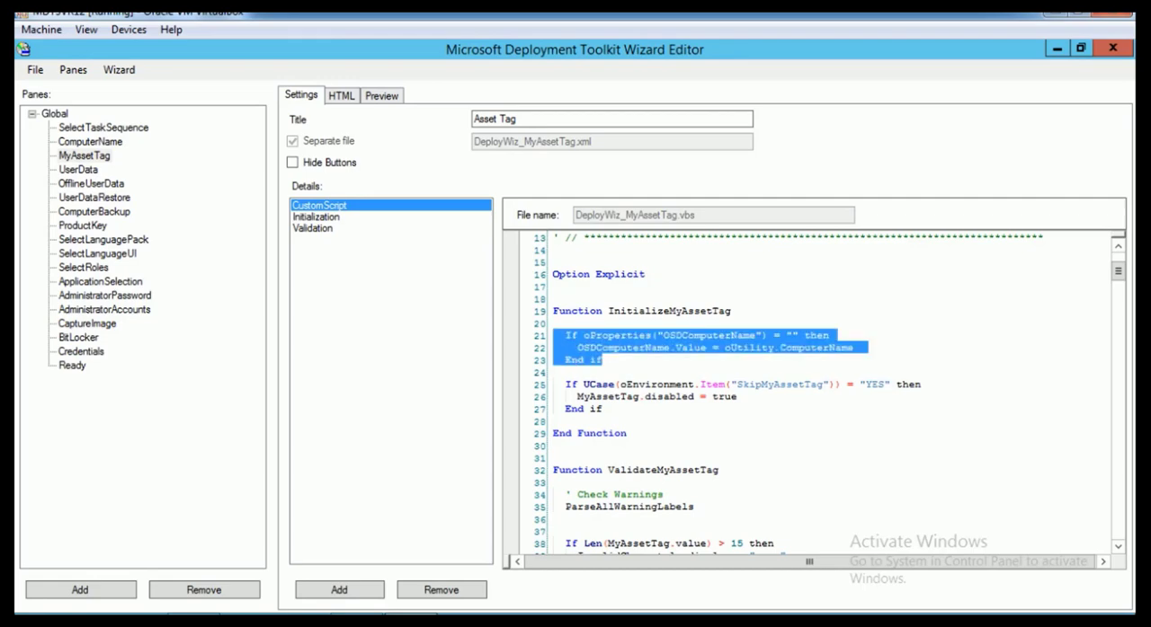
{"action": "left_click", "coordinate": [647, 347]}
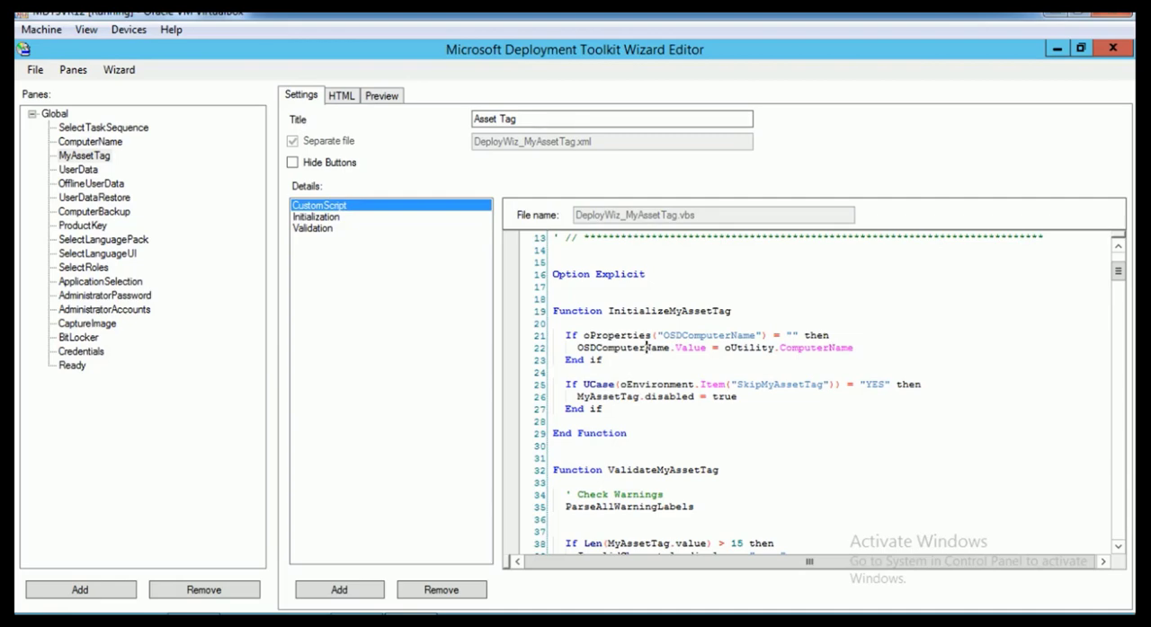
{"action": "left_click_drag", "start_coordinate": [719, 347], "coordinate": [852, 347]}
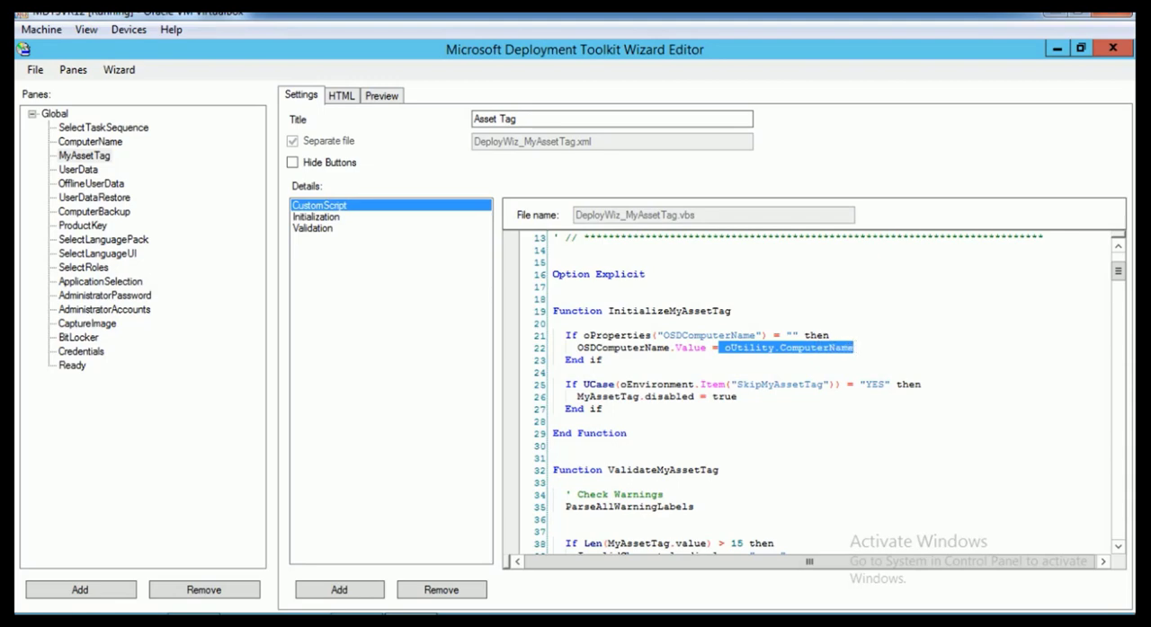
Delete the If block that fills OSDComputerName from oUtility.ComputerName in InitializeMyAssetTag, along with the extra blank lines
{"action": "left_click", "coordinate": [854, 347]}
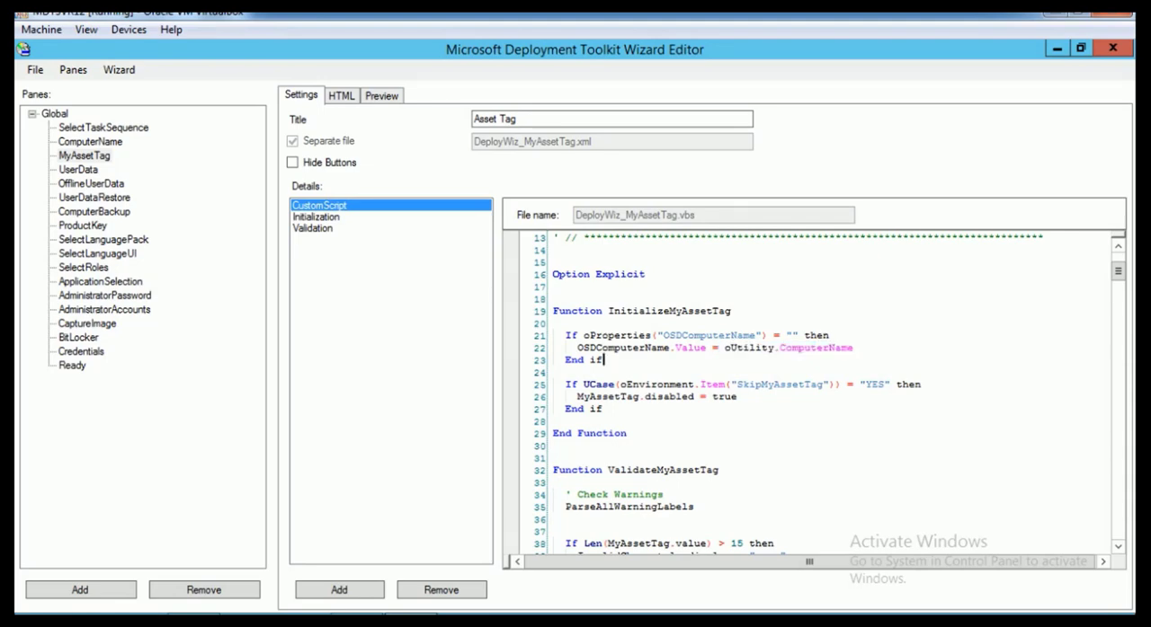
{"action": "key", "text": "shift+Home"}
{"action": "key", "text": "shift+Up"}
{"action": "key", "text": "shift+Up"}
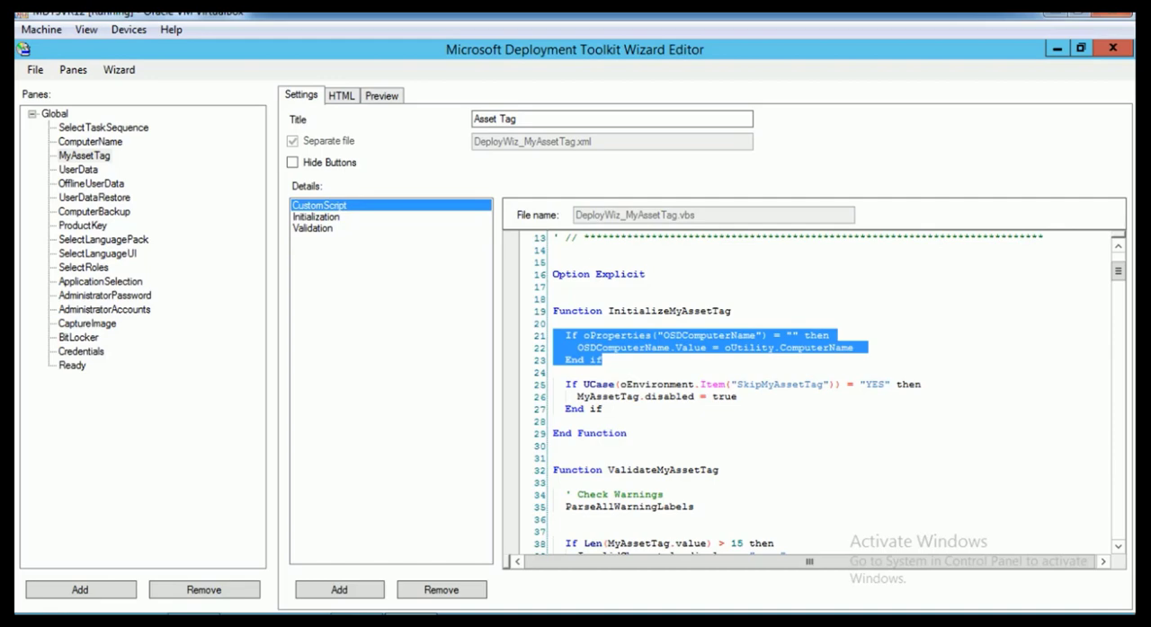
{"action": "key", "text": "Delete"}
{"action": "key", "text": "Delete"}
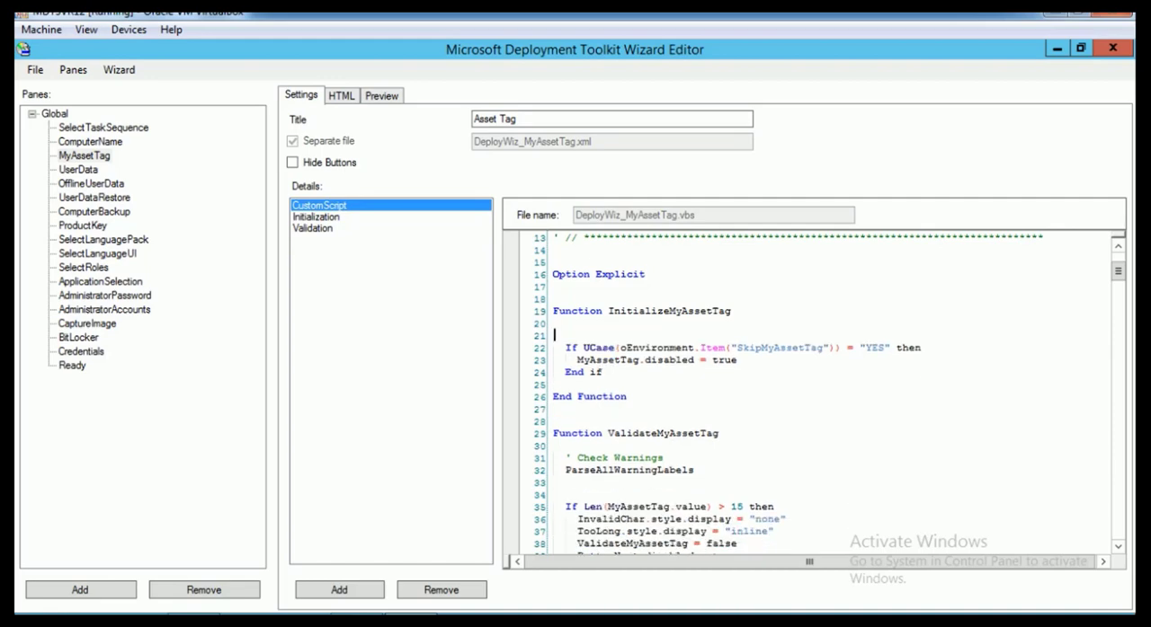
{"action": "key", "text": "BackSpace"}
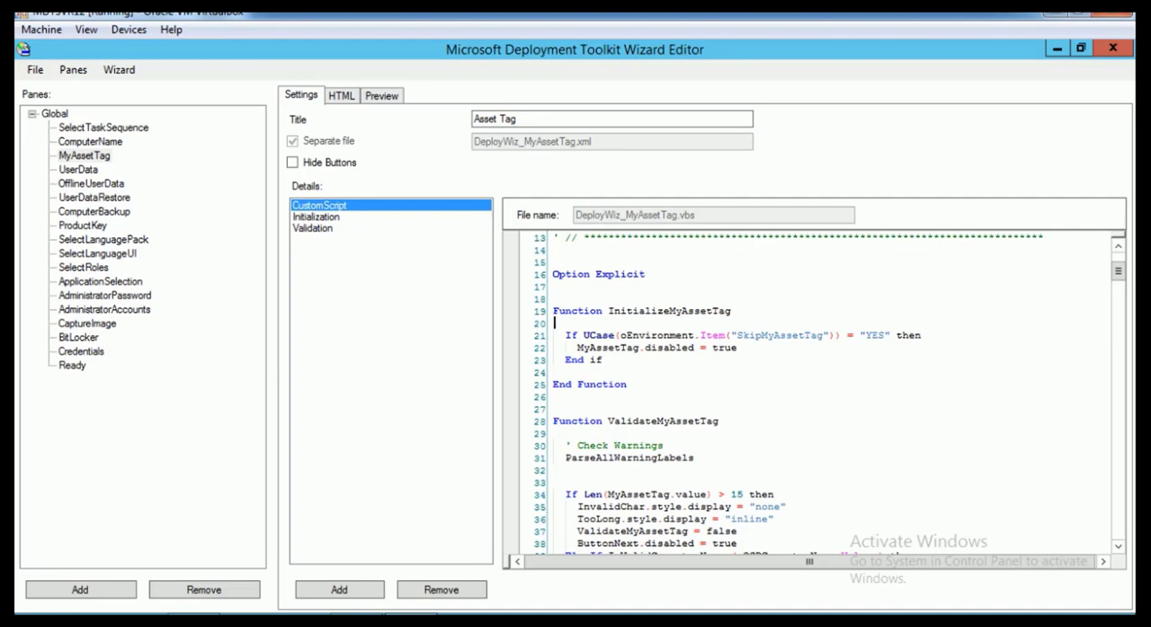
Examine the remaining IsValidComputerName condition and the MyAssetTag length condition in ValidateMyAssetTag
{"action": "scroll", "coordinate": [813, 392], "scroll_direction": "down", "scroll_amount": 4}
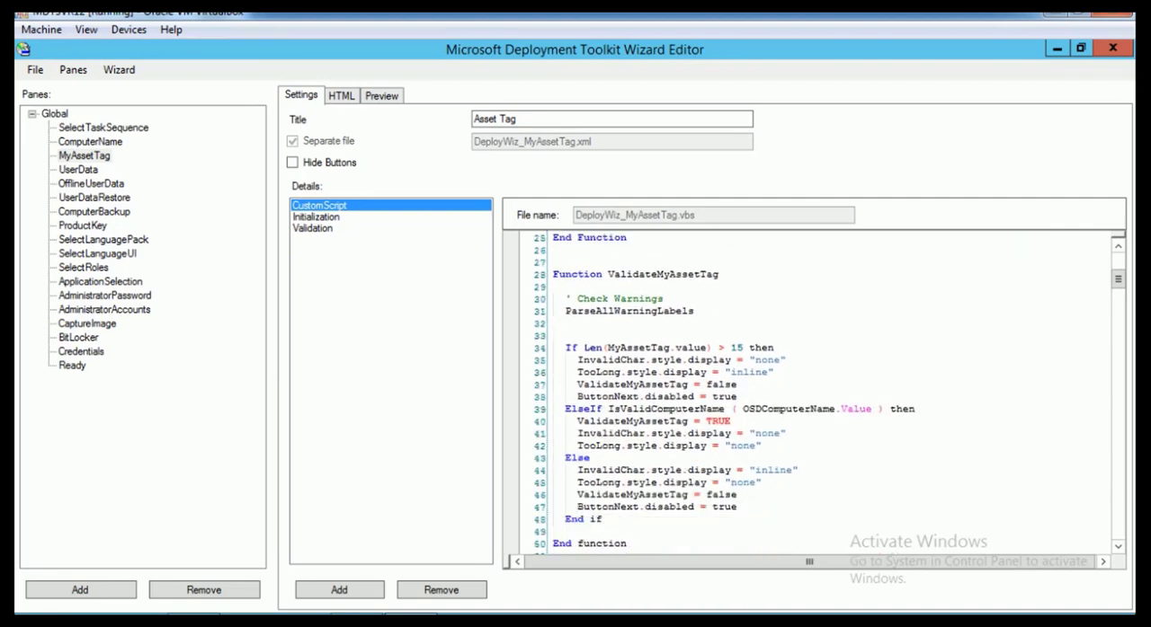
{"action": "scroll", "coordinate": [813, 391], "scroll_direction": "down", "scroll_amount": 2}
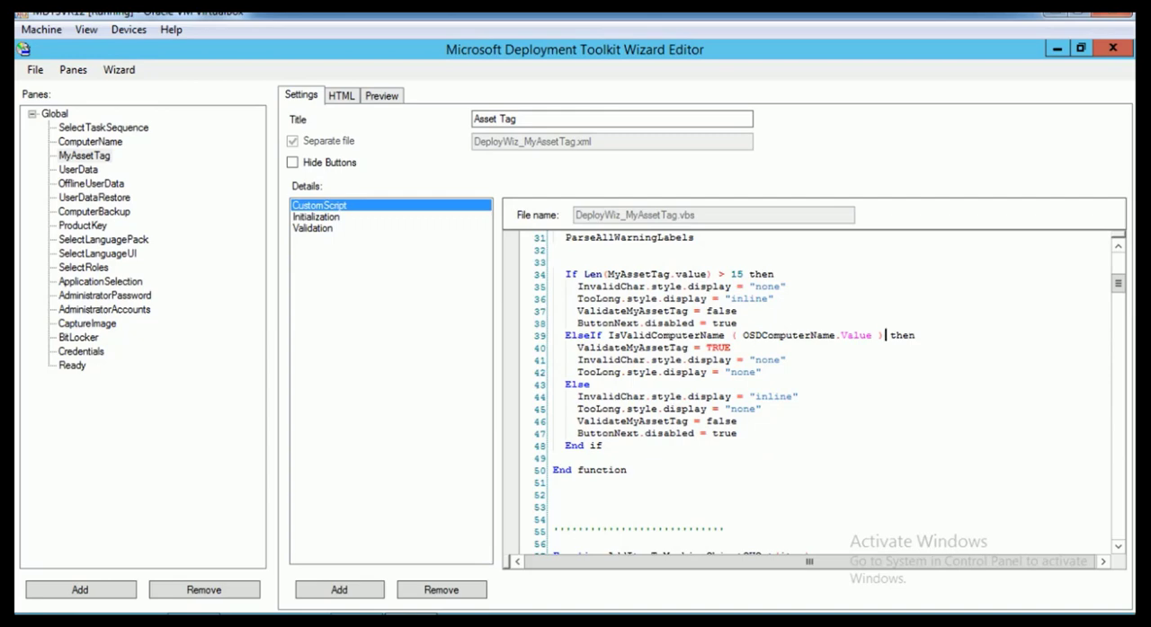
{"action": "double_click", "coordinate": [881, 336]}
{"action": "key", "text": "shift+Down"}
{"action": "left_click_drag", "start_coordinate": [884, 337], "coordinate": [792, 336]}
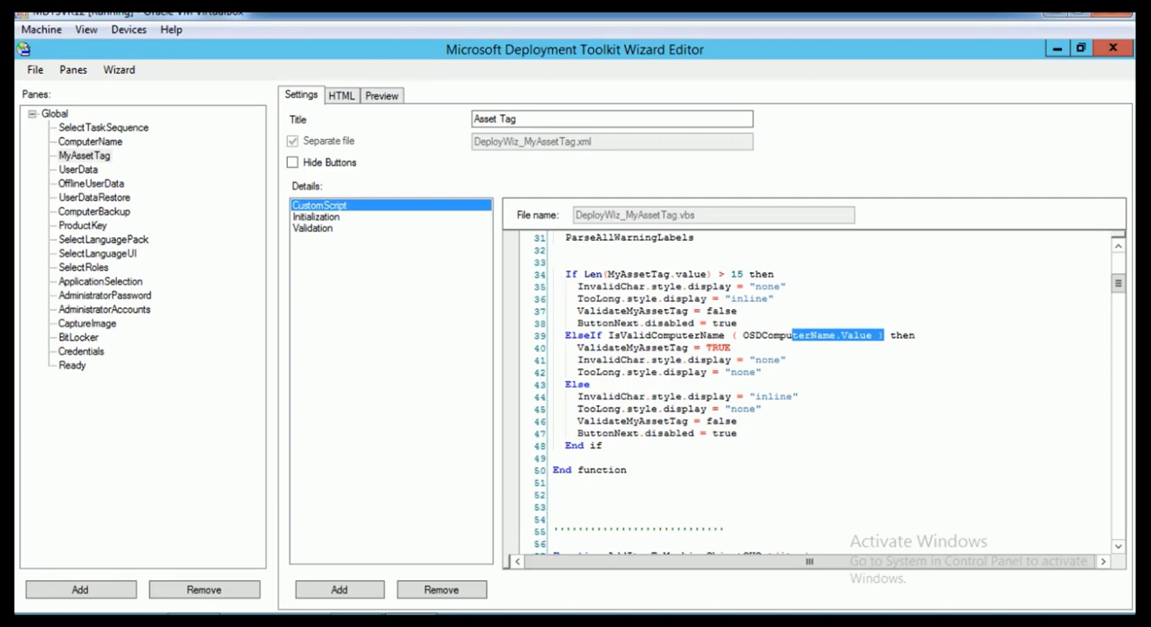
{"action": "left_click", "coordinate": [635, 335]}
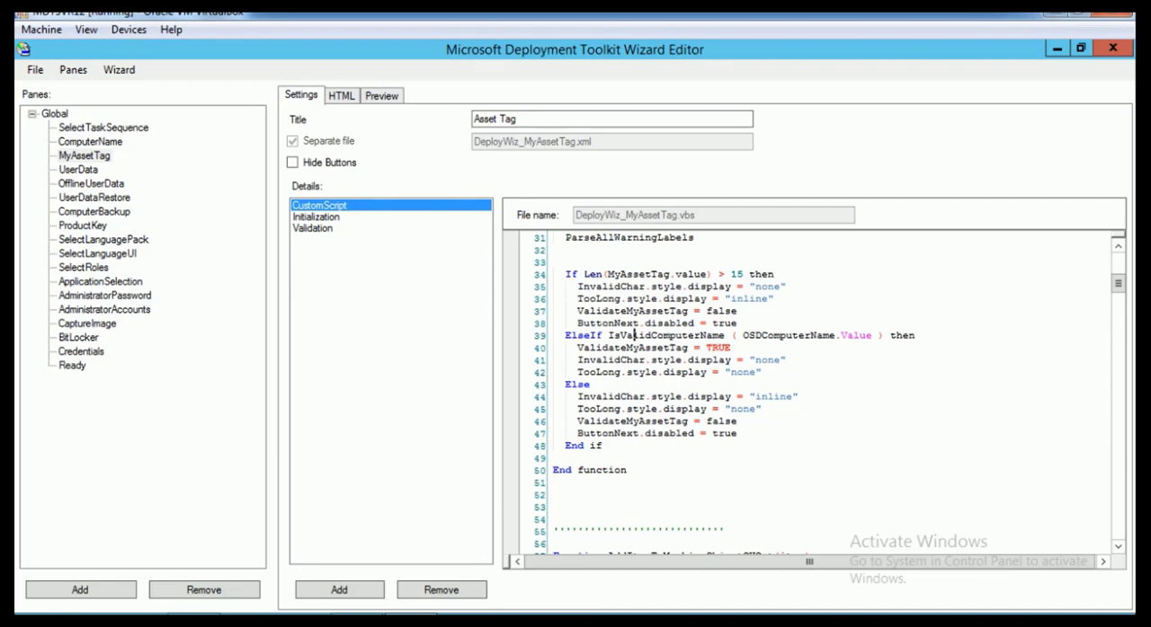
{"action": "left_click_drag", "start_coordinate": [584, 275], "coordinate": [745, 274]}
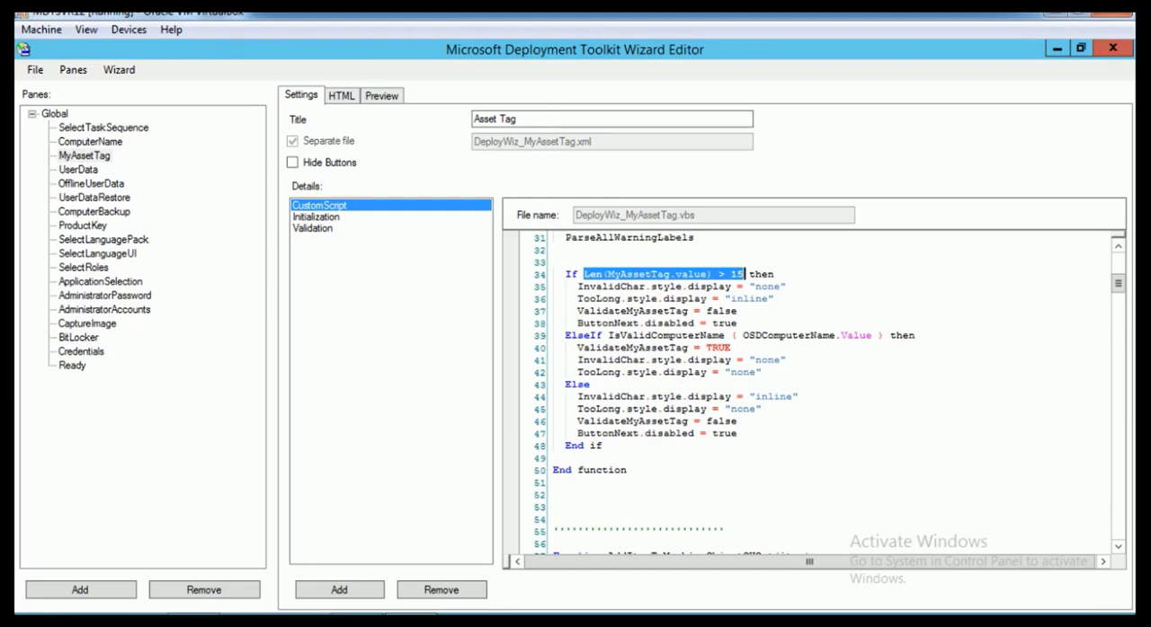
Replace the IsValidComputerName condition in the ElseIf line of ValidateMyAssetTag with Len(MyAssetTag.value) < 15
{"action": "left_click_drag", "start_coordinate": [608, 335], "coordinate": [885, 335]}
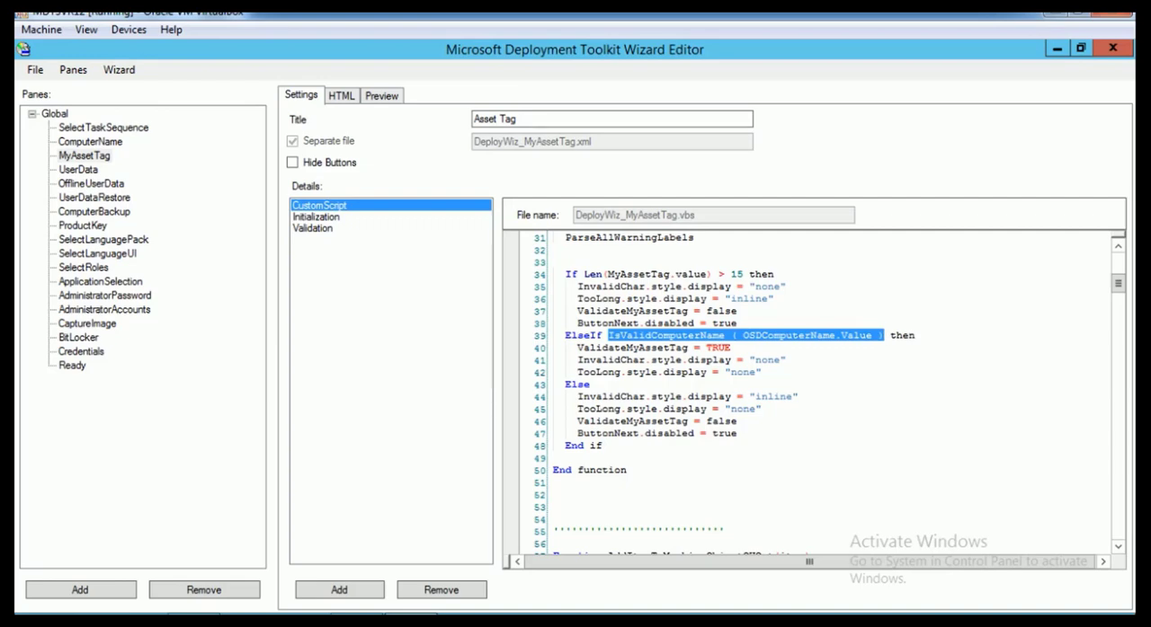
{"action": "type", "text": "Len(MyAssetTag.value) > 15"}
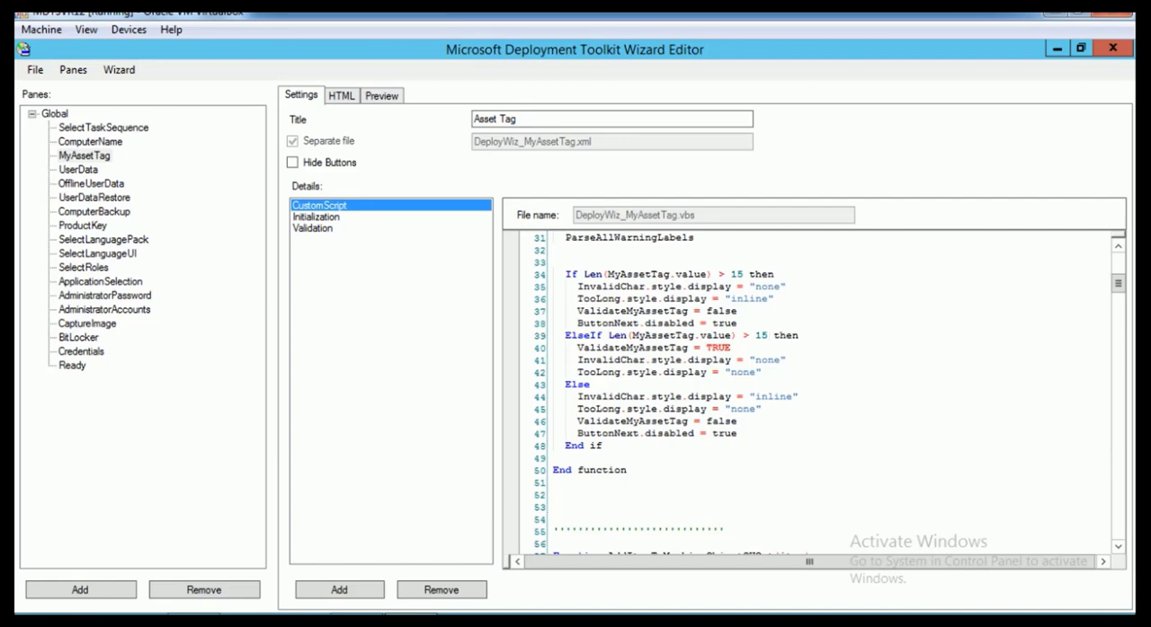
{"action": "left_click_drag", "start_coordinate": [742, 335], "coordinate": [749, 336]}
{"action": "type", "text": "<"}
{"action": "left_click_drag", "start_coordinate": [638, 274], "coordinate": [750, 275]}
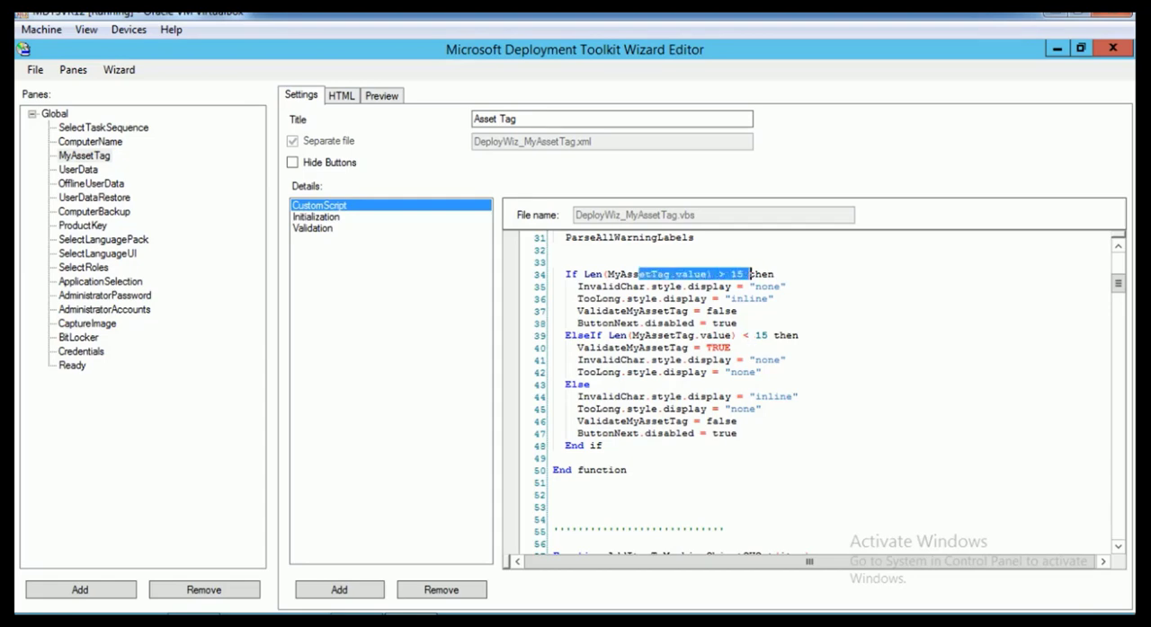
{"action": "left_click_drag", "start_coordinate": [609, 335], "coordinate": [786, 335]}
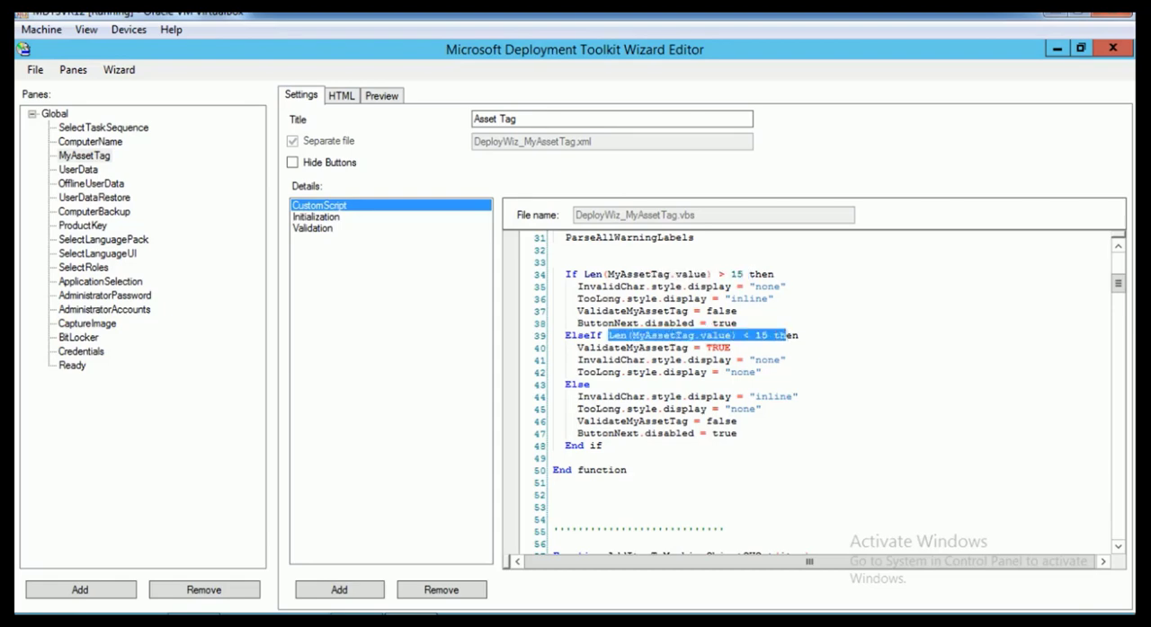
{"action": "left_click", "coordinate": [666, 359]}
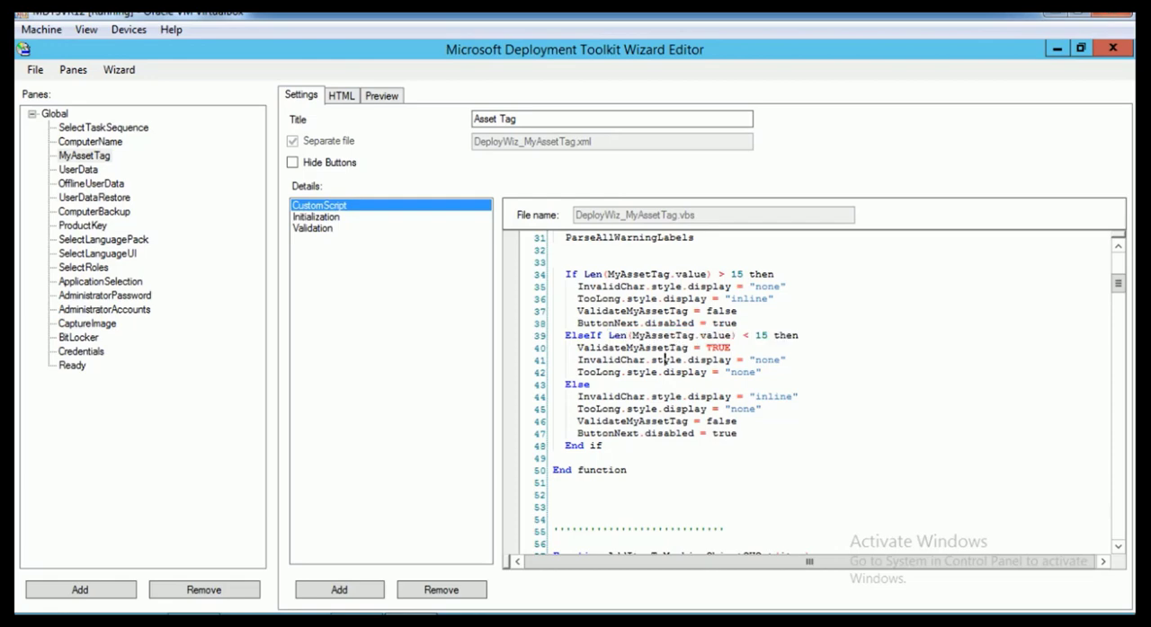
{"action": "scroll", "coordinate": [666, 360], "scroll_direction": "down", "scroll_amount": 2}
{"action": "scroll", "coordinate": [809, 392], "scroll_direction": "up", "scroll_amount": 7}
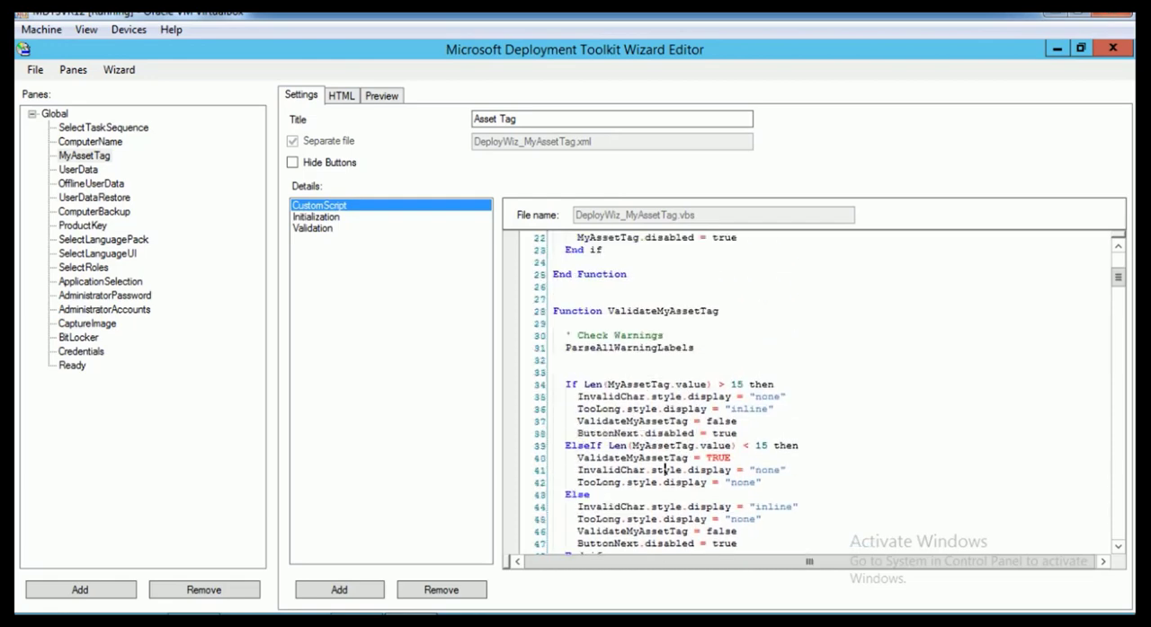
Delete the AddItemToMachineObjectOUOpt function and all the domain membership code after it in DeployWiz_MyAssetTag.vbs
{"action": "scroll", "coordinate": [809, 392], "scroll_direction": "down", "scroll_amount": 3}
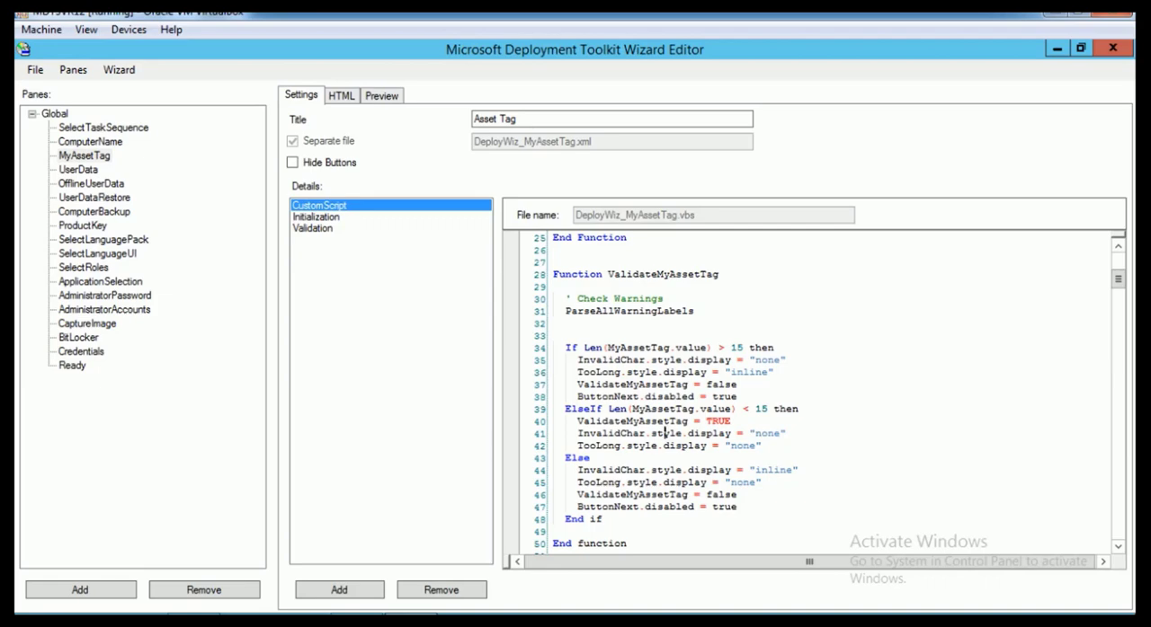
{"action": "scroll", "coordinate": [663, 433], "scroll_direction": "down", "scroll_amount": 7}
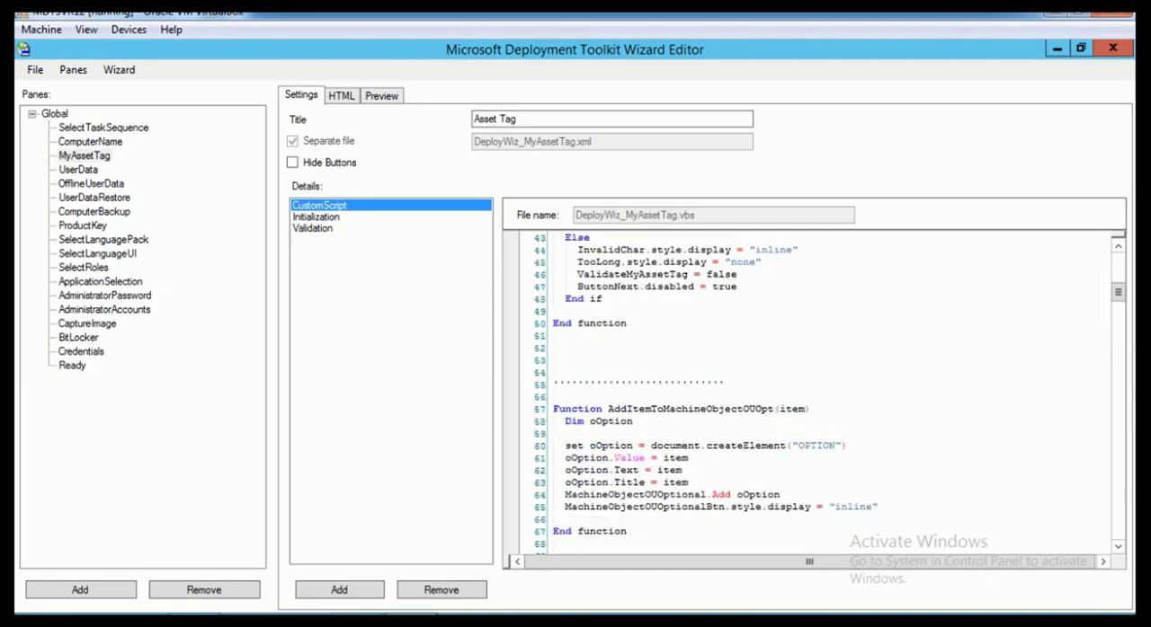
{"action": "scroll", "coordinate": [814, 391], "scroll_direction": "down", "scroll_amount": 20}
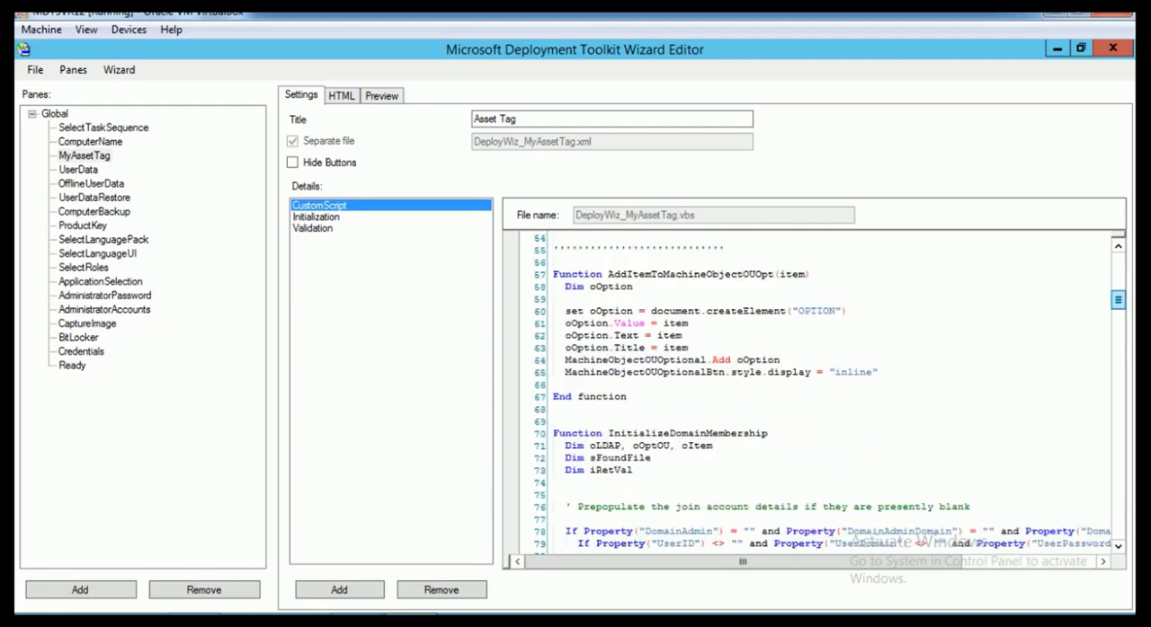
{"action": "scroll", "coordinate": [814, 391], "scroll_direction": "down", "scroll_amount": 20}
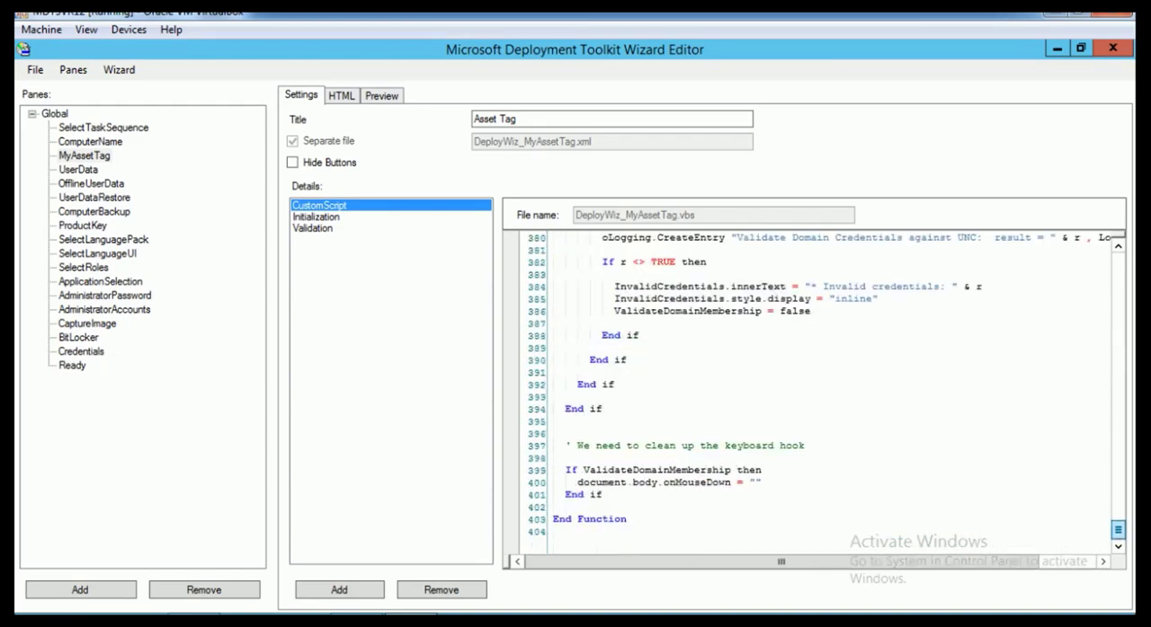
{"action": "scroll", "coordinate": [813, 391], "scroll_direction": "up", "scroll_amount": 20}
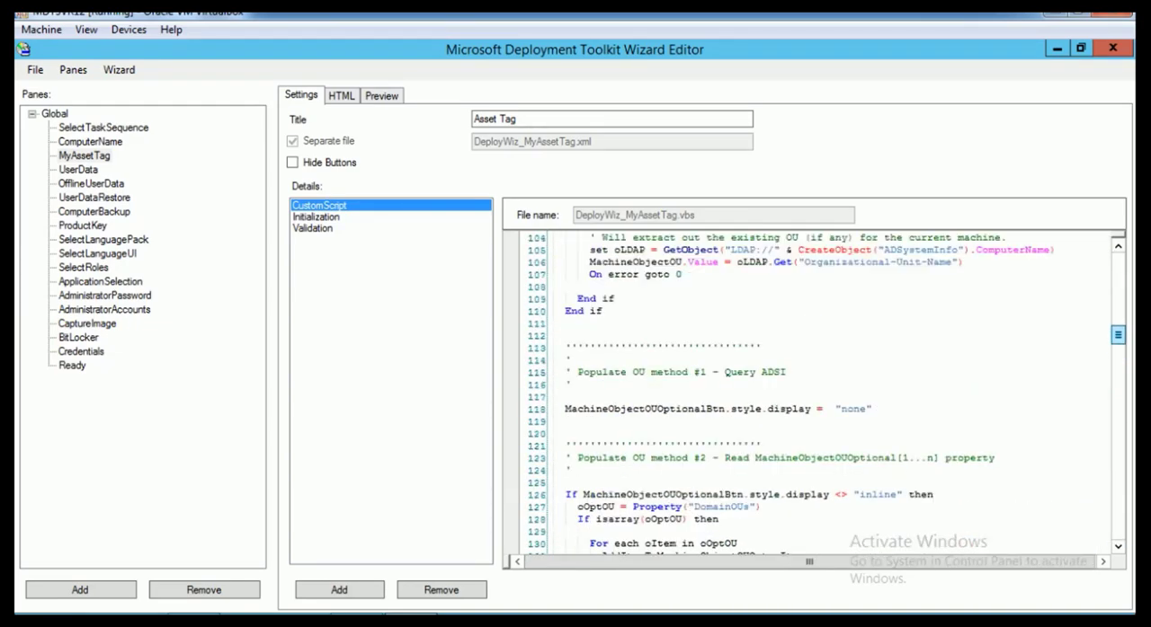
{"action": "scroll", "coordinate": [814, 391], "scroll_direction": "up", "scroll_amount": 9}
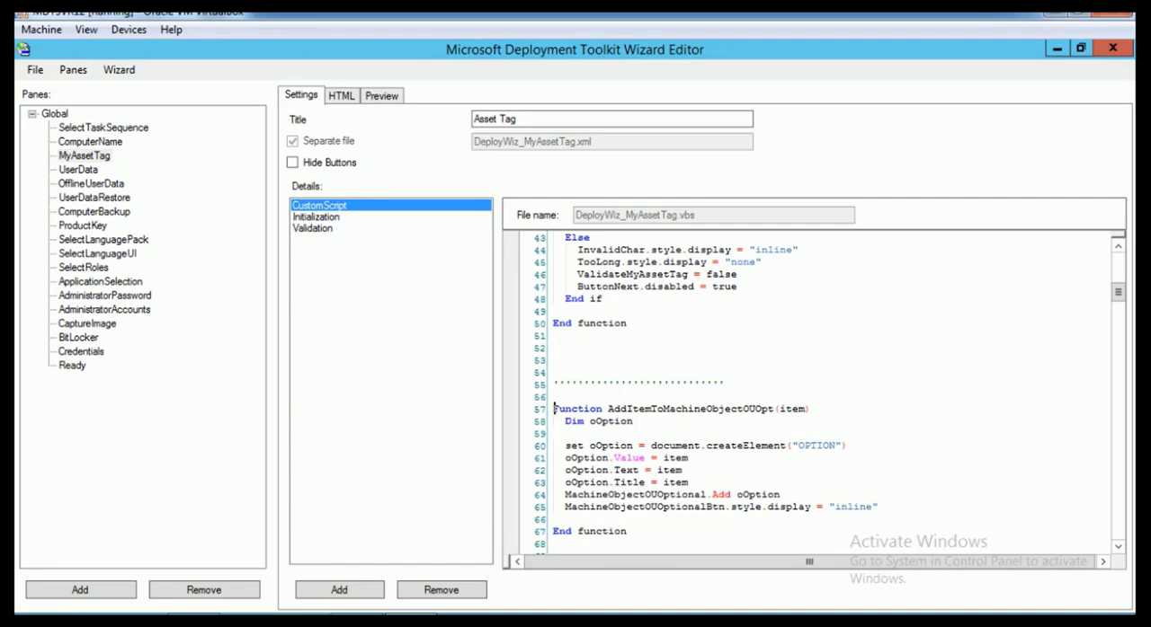
{"action": "left_click_drag", "start_coordinate": [552, 384], "coordinate": [725, 384]}
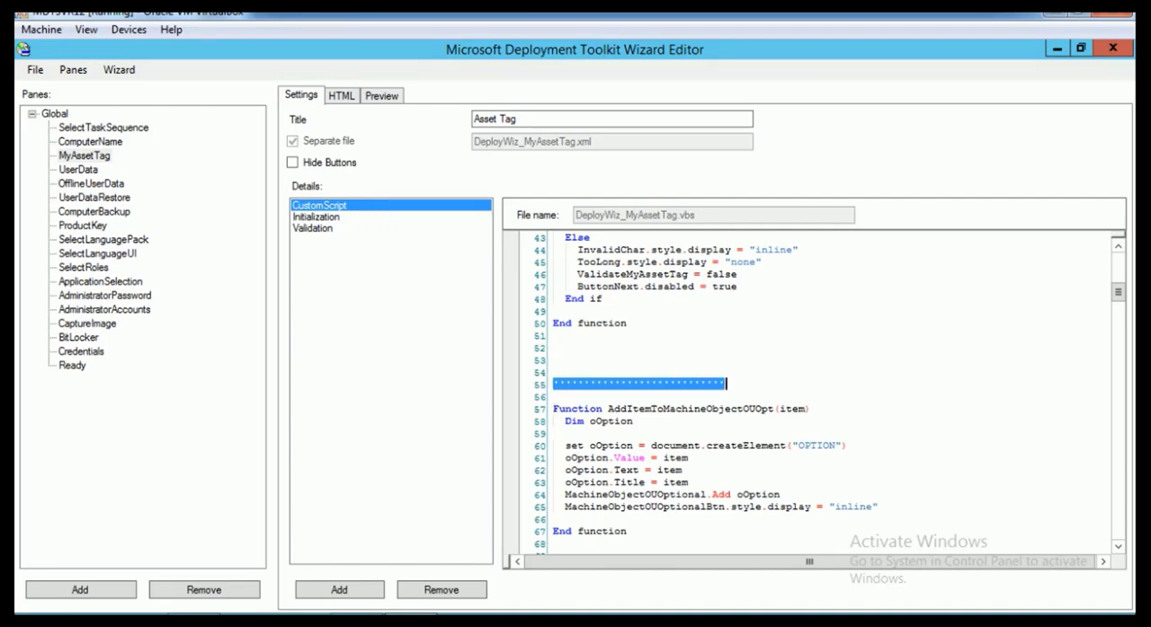
{"action": "left_click", "coordinate": [554, 435]}
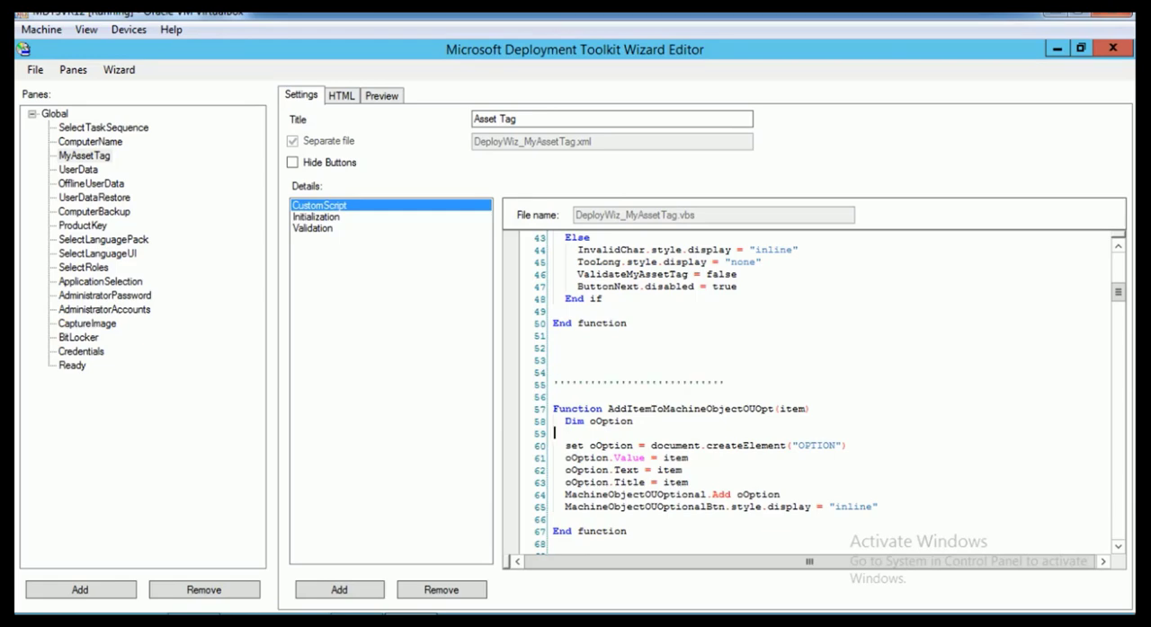
{"action": "left_click_drag", "start_coordinate": [553, 409], "coordinate": [628, 531]}
{"action": "key", "text": "Delete"}
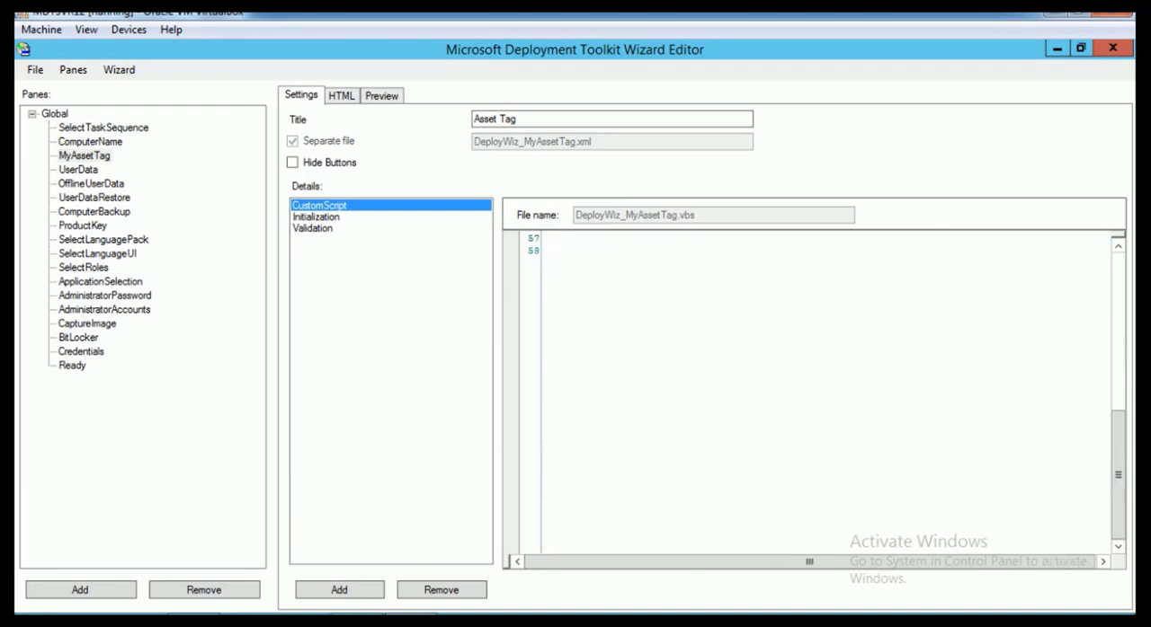
Remove the leftover blank lines around the apostrophe separator below the ValidateMyAssetTag function
{"action": "scroll", "coordinate": [813, 391], "scroll_direction": "up", "scroll_amount": 10}
{"action": "scroll", "coordinate": [814, 391], "scroll_direction": "down", "scroll_amount": 3}
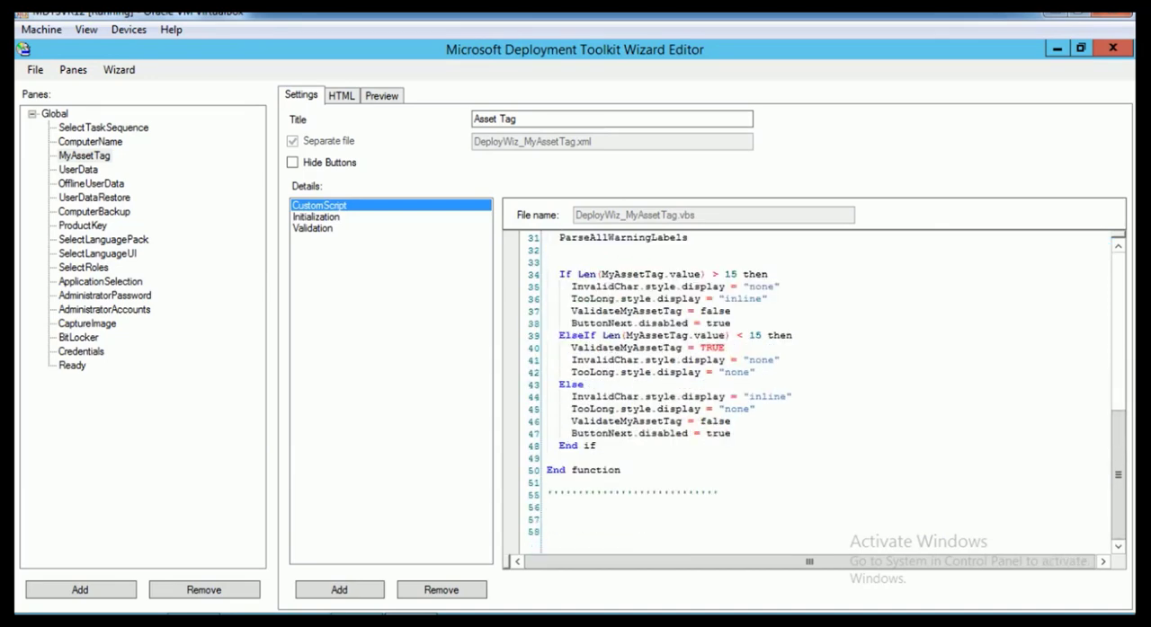
{"action": "key", "text": "BackSpace"}
{"action": "key", "text": "BackSpace"}
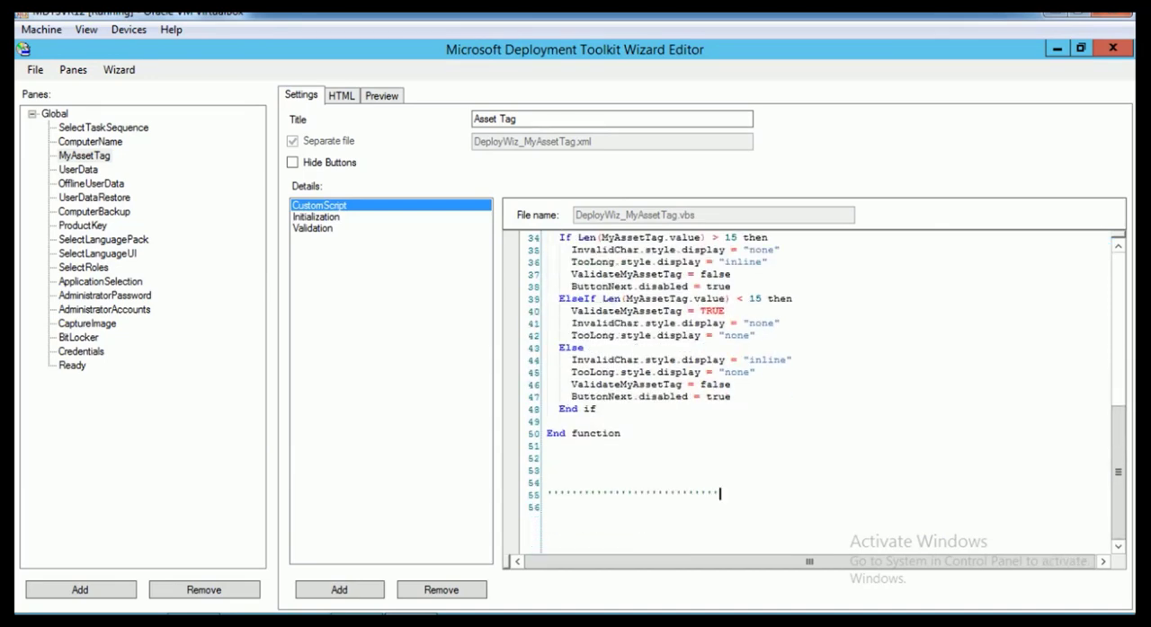
{"action": "key", "text": "Up"}
{"action": "key", "text": "BackSpace"}
{"action": "key", "text": "BackSpace"}
Save the edited script and check the function names in the MyAssetTag pane's Initialization and Validation entries
{"action": "scroll", "coordinate": [1128, 418], "scroll_direction": "up", "scroll_amount": 4}
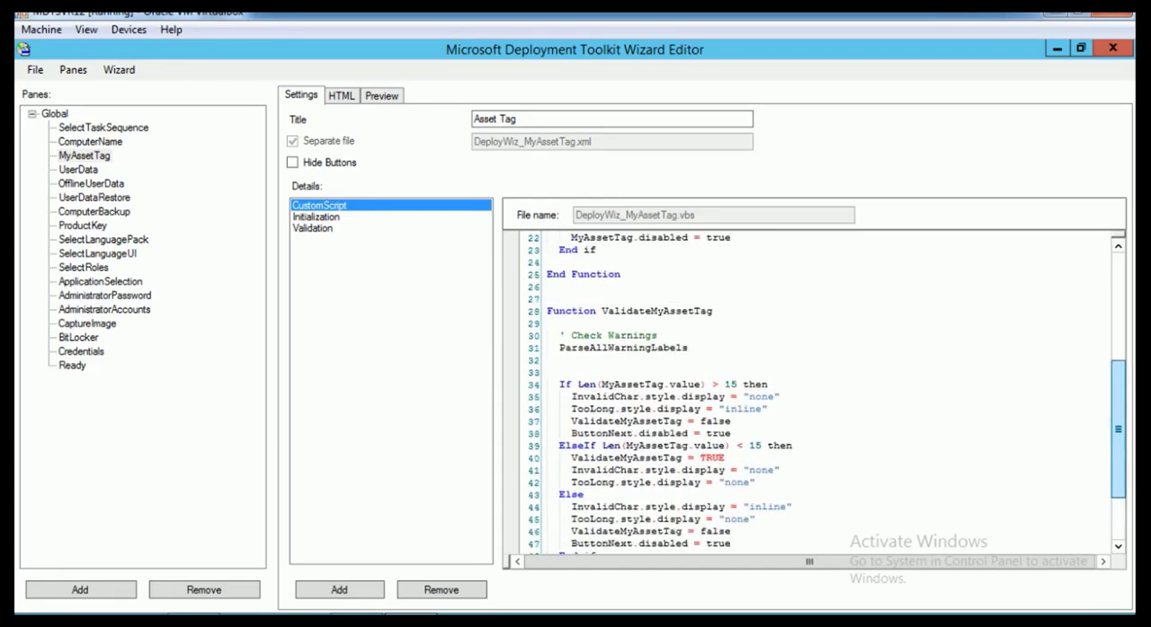
{"action": "scroll", "coordinate": [809, 391], "scroll_direction": "up", "scroll_amount": 3}
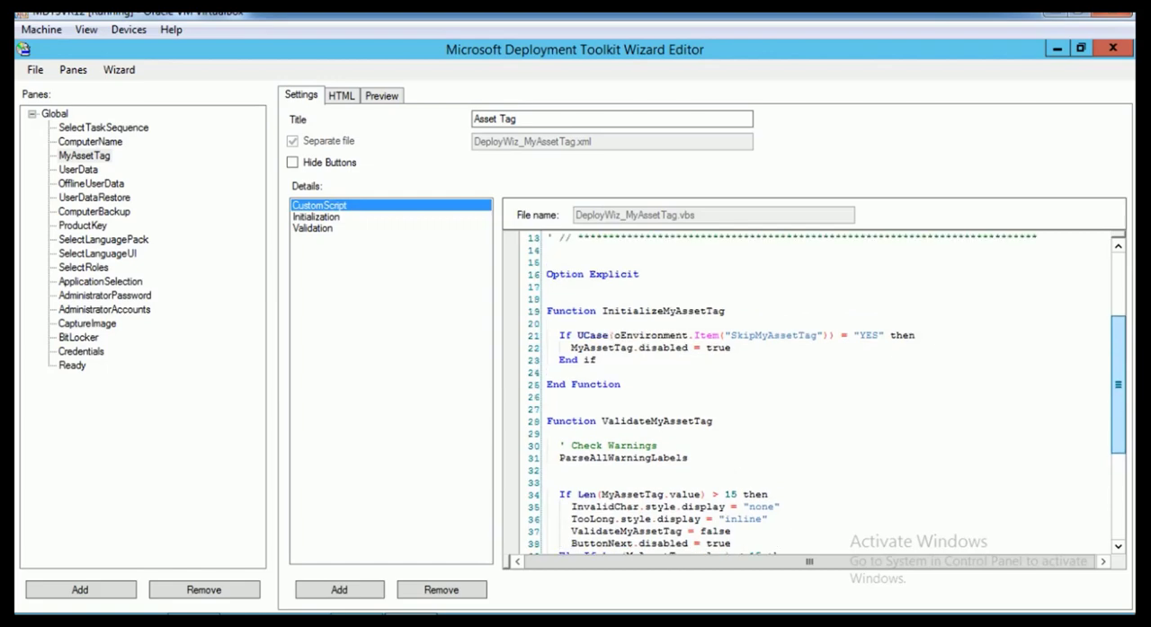
{"action": "scroll", "coordinate": [809, 391], "scroll_direction": "up", "scroll_amount": 1}
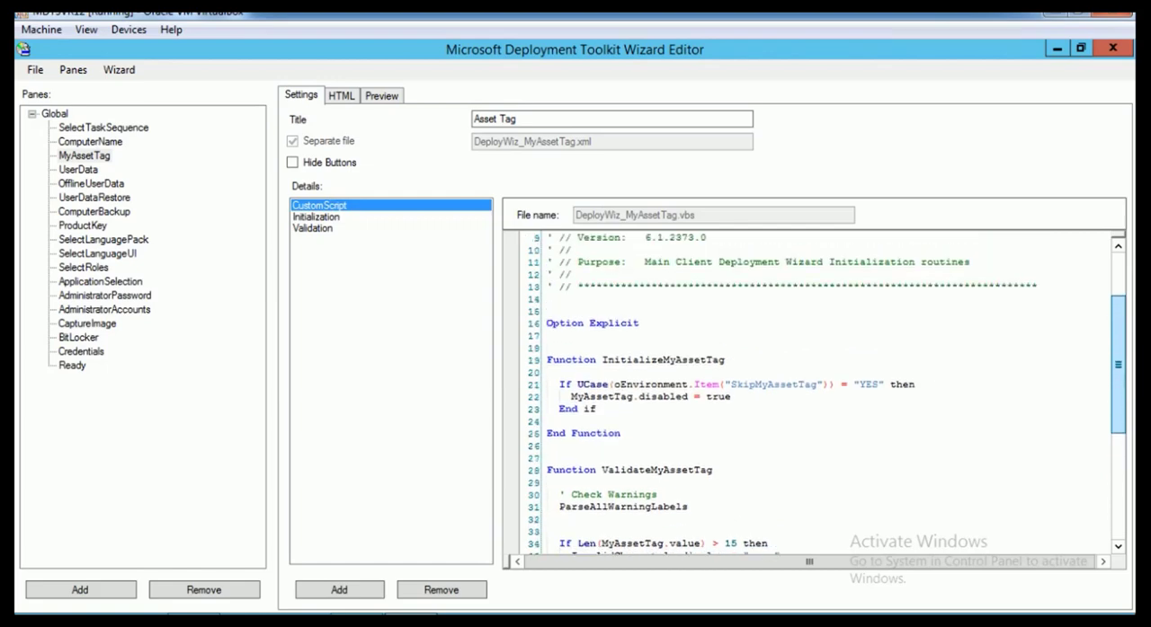
{"action": "scroll", "coordinate": [809, 391], "scroll_direction": "up", "scroll_amount": 2}
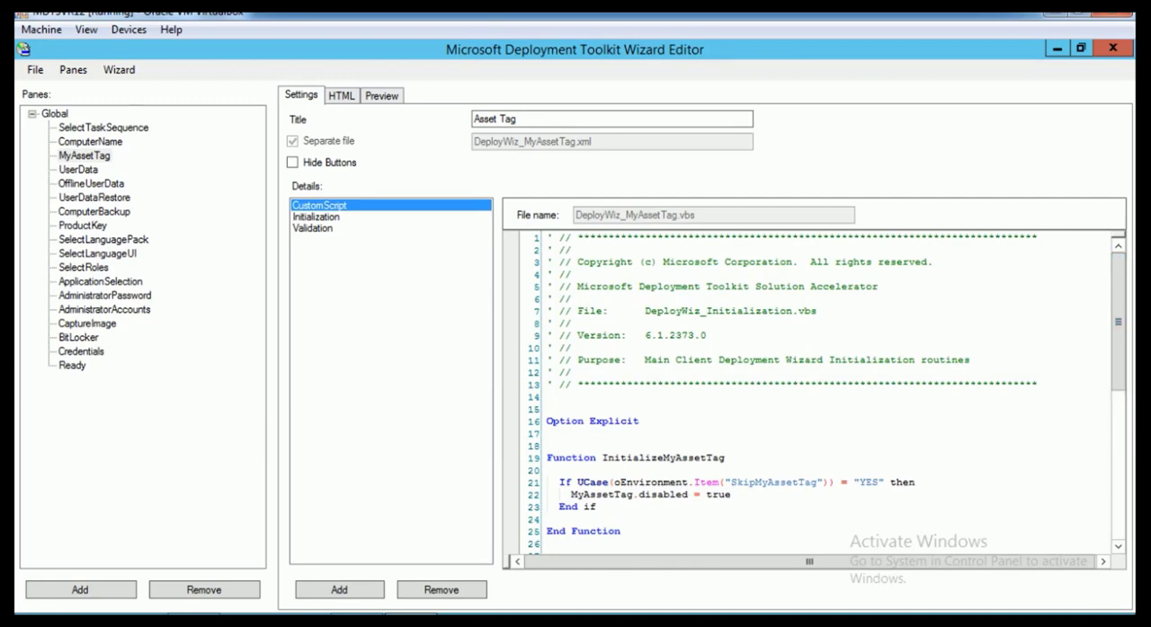
{"action": "left_click", "coordinate": [35, 70]}
{"action": "left_click", "coordinate": [62, 126]}
{"action": "left_click", "coordinate": [316, 218]}
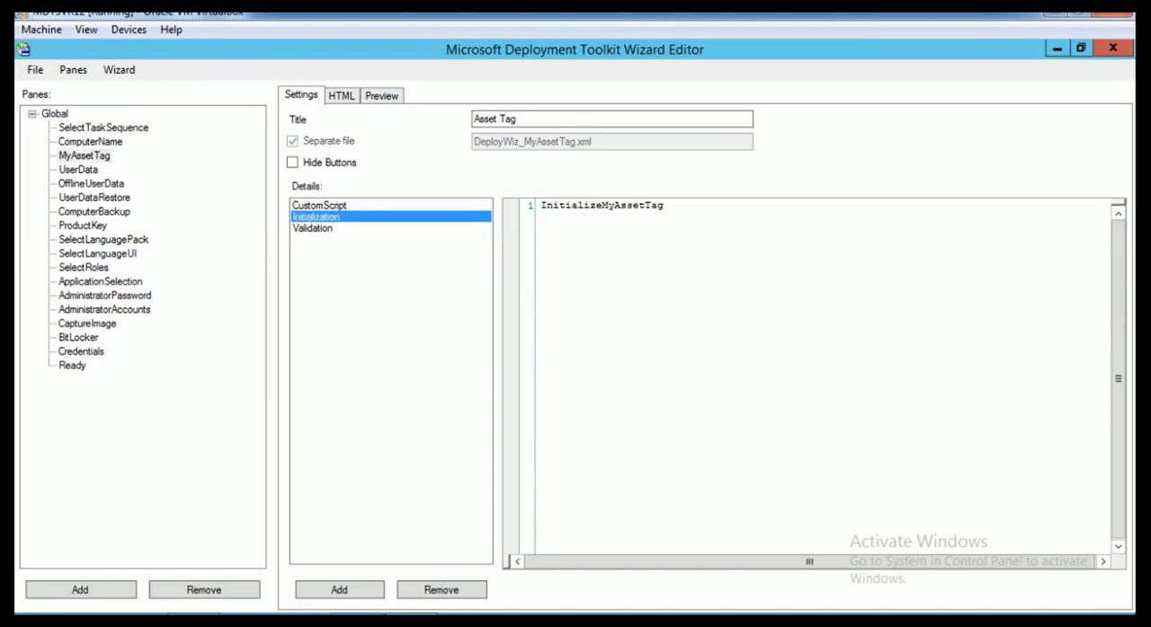
{"action": "left_click", "coordinate": [313, 229]}
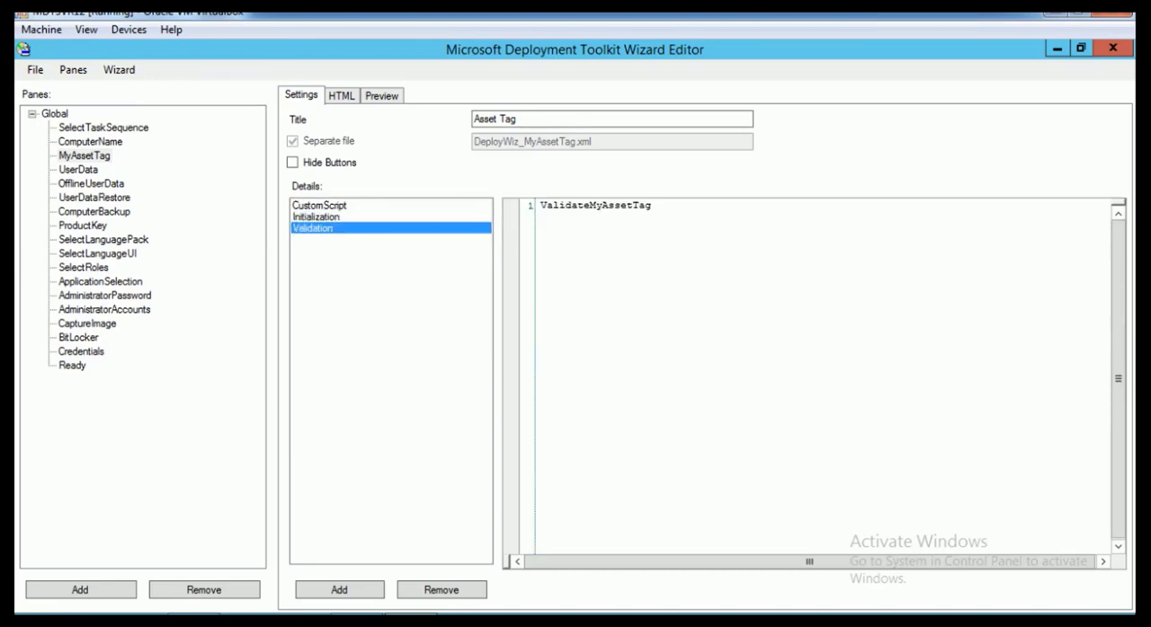
Compare the ComputerName pane's two Condition entries and copy the SkipDomainMembership or SkipComputerName expression
{"action": "left_click", "coordinate": [90, 142]}
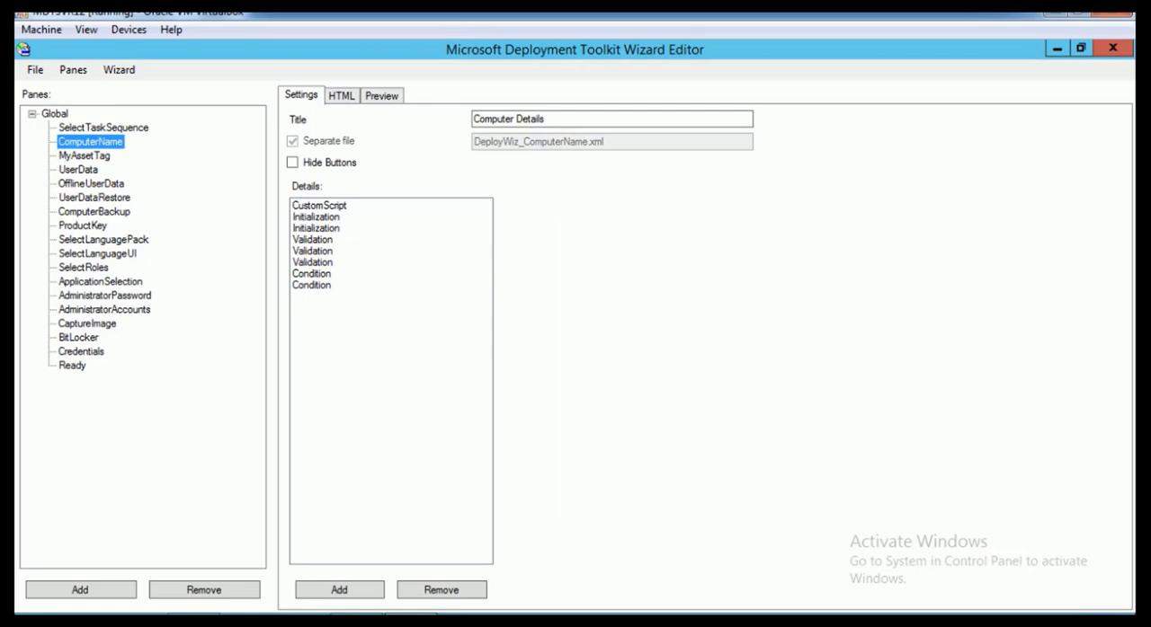
{"action": "left_click", "coordinate": [312, 275]}
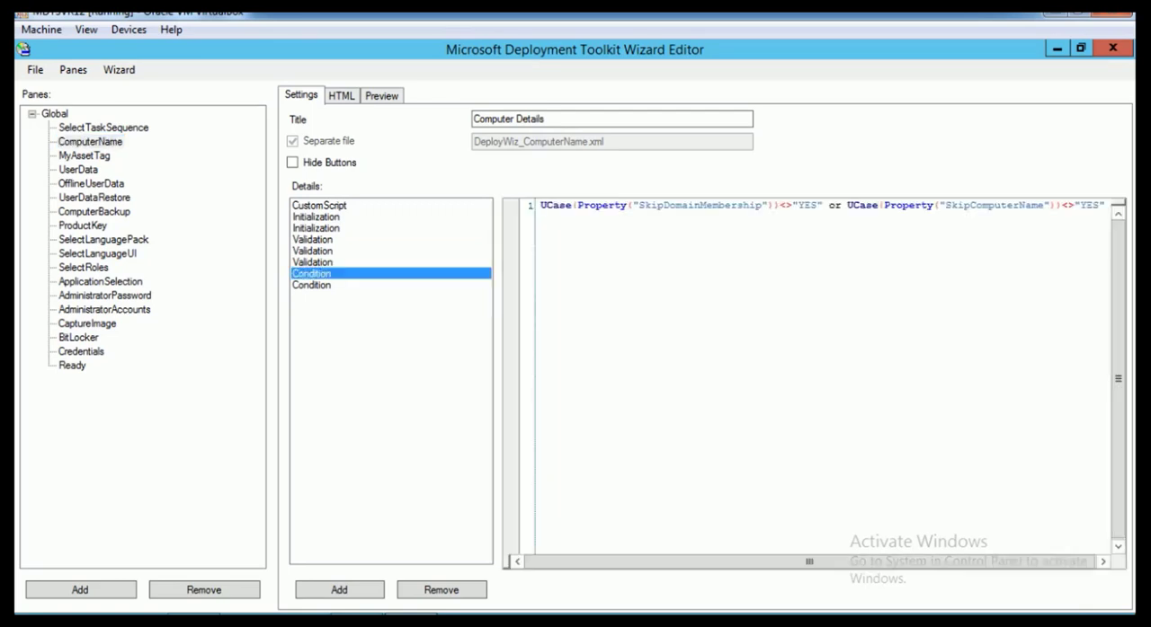
{"action": "left_click", "coordinate": [312, 285]}
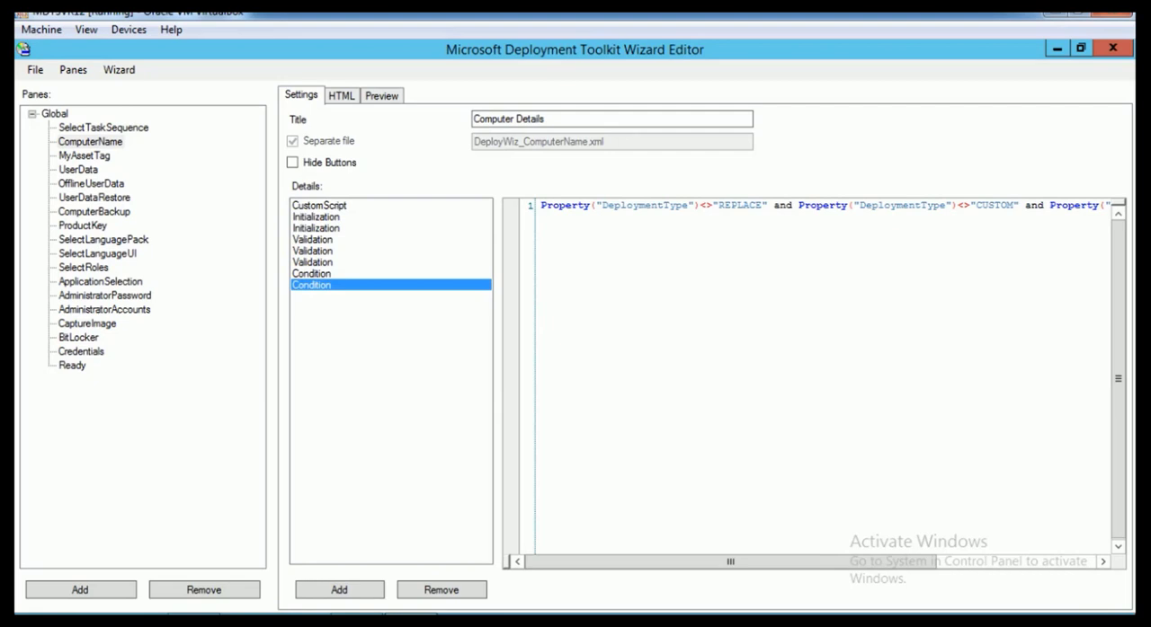
{"action": "left_click", "coordinate": [312, 274]}
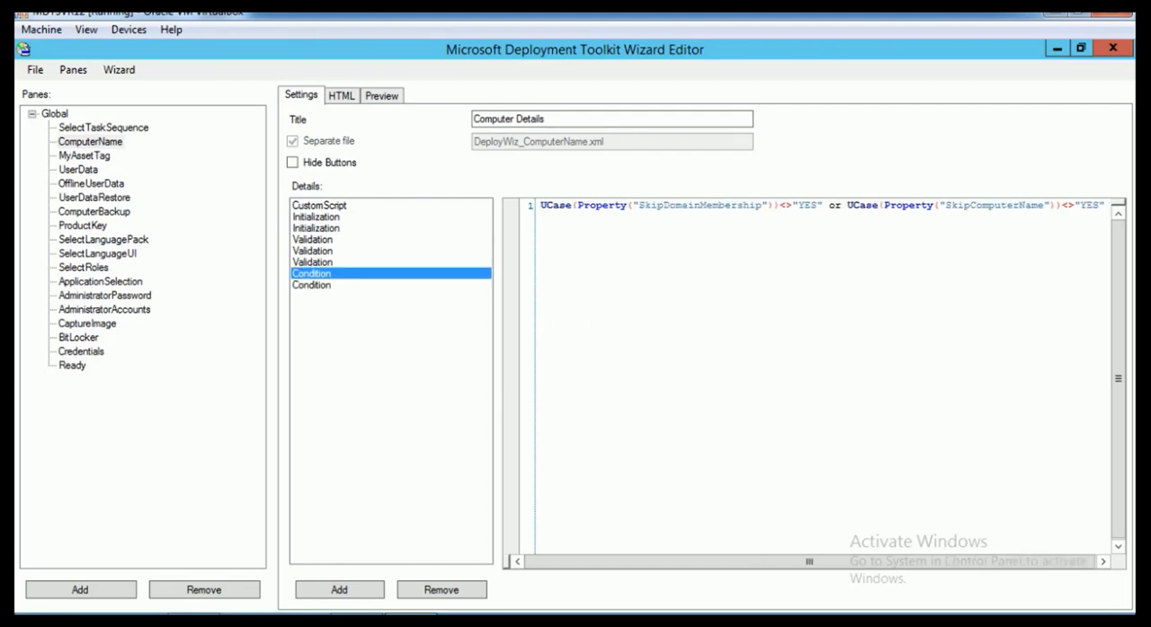
{"action": "left_click_drag", "start_coordinate": [539, 205], "coordinate": [1105, 205]}
{"action": "key", "text": "ctrl+c"}
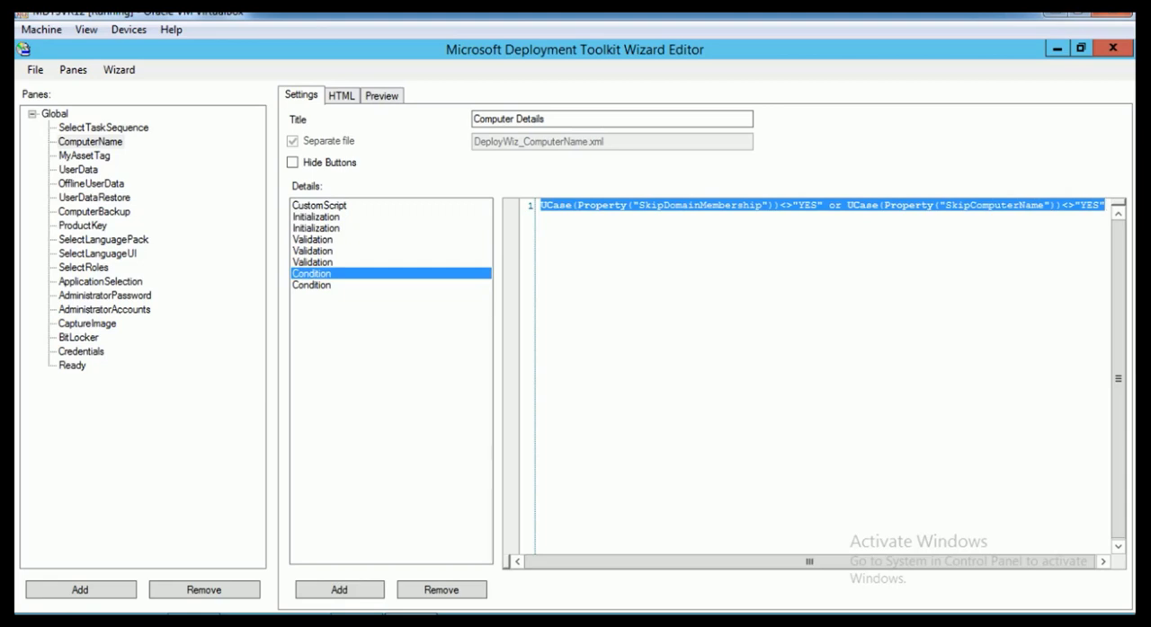
Add a Condition to the MyAssetTag pane with the copied expression, reduced to UCase(Property("SkipDomainMembership"))<>"YES"
{"action": "left_click", "coordinate": [84, 155]}
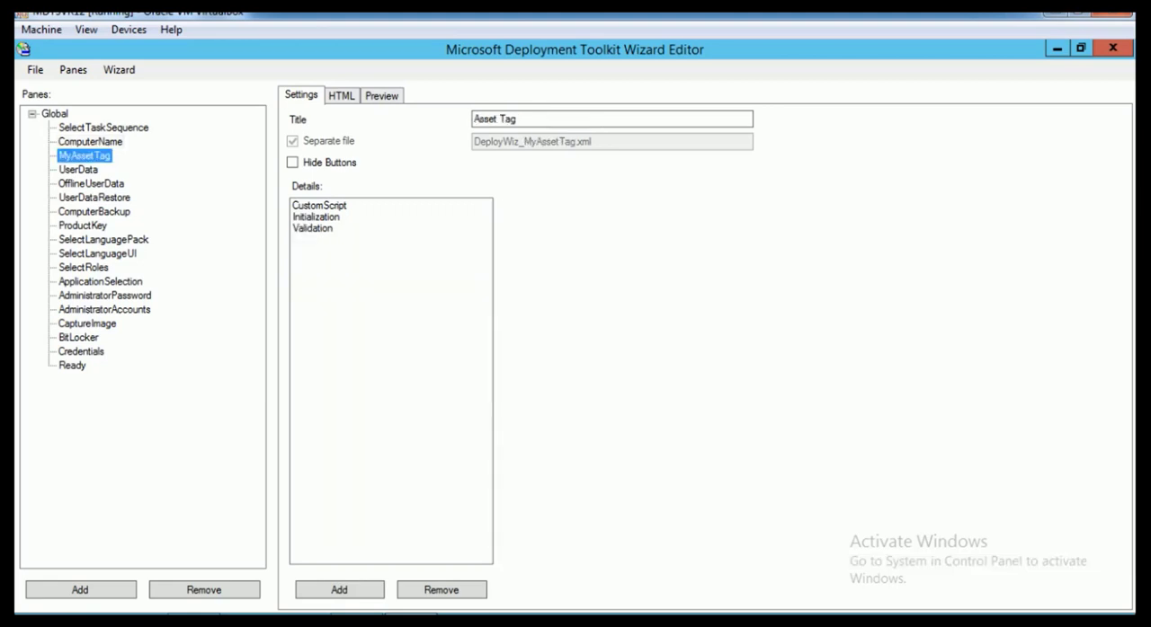
{"action": "right_click", "coordinate": [363, 250]}
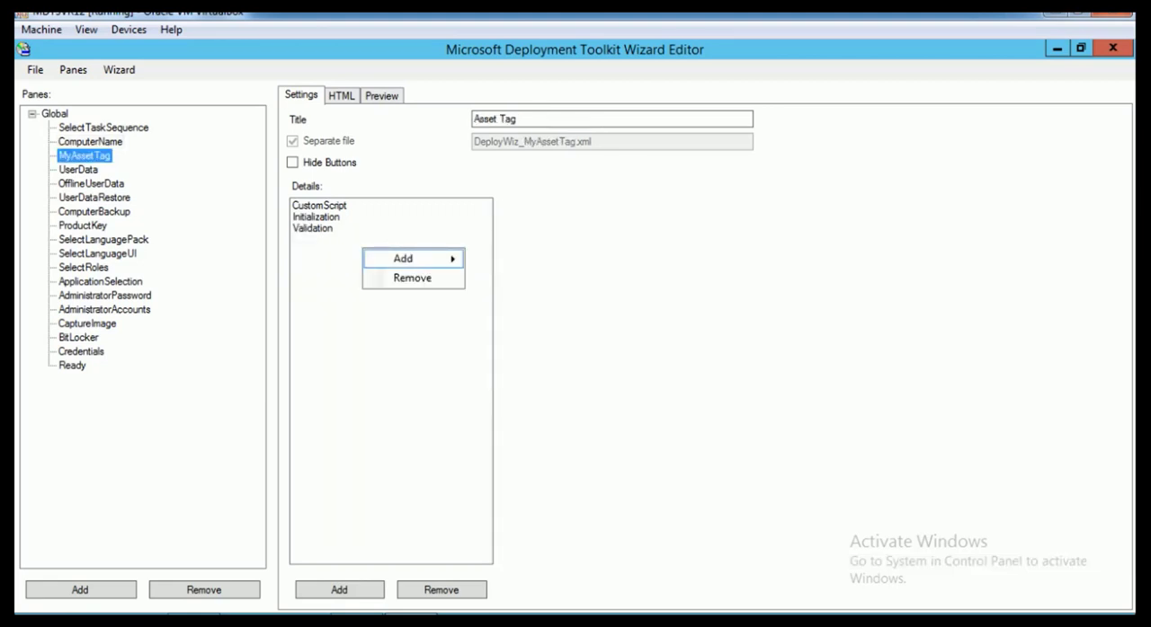
{"action": "mouse_move", "coordinate": [414, 259]}
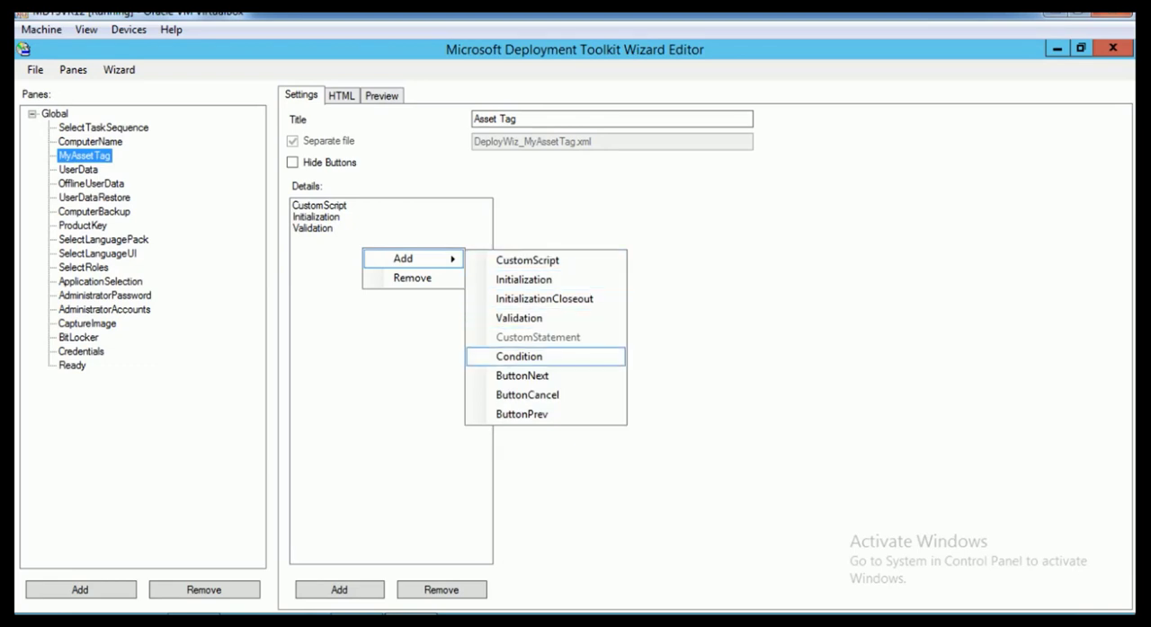
{"action": "left_click", "coordinate": [518, 356]}
{"action": "left_click", "coordinate": [542, 206]}
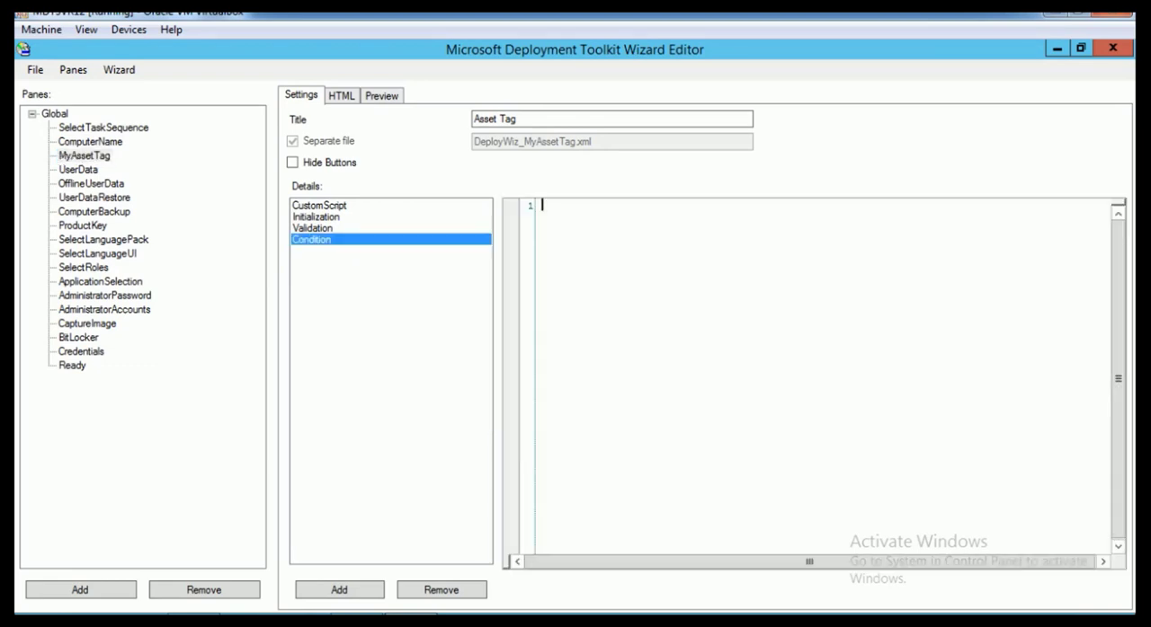
{"action": "key", "text": "ctrl+v"}
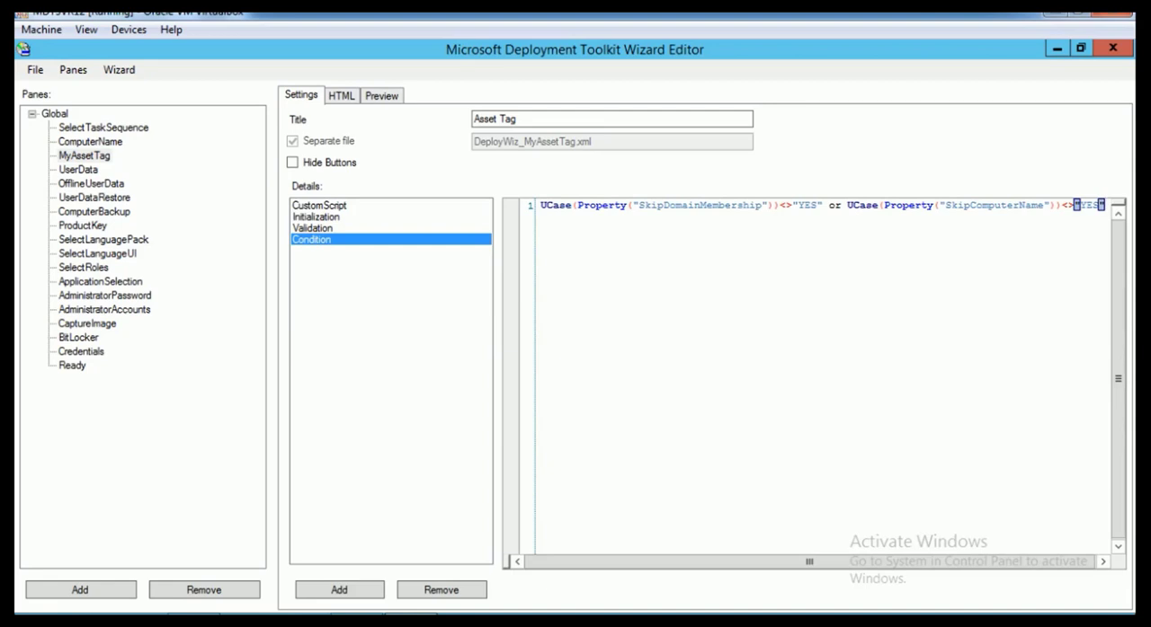
{"action": "left_click_drag", "start_coordinate": [821, 205], "coordinate": [1128, 206]}
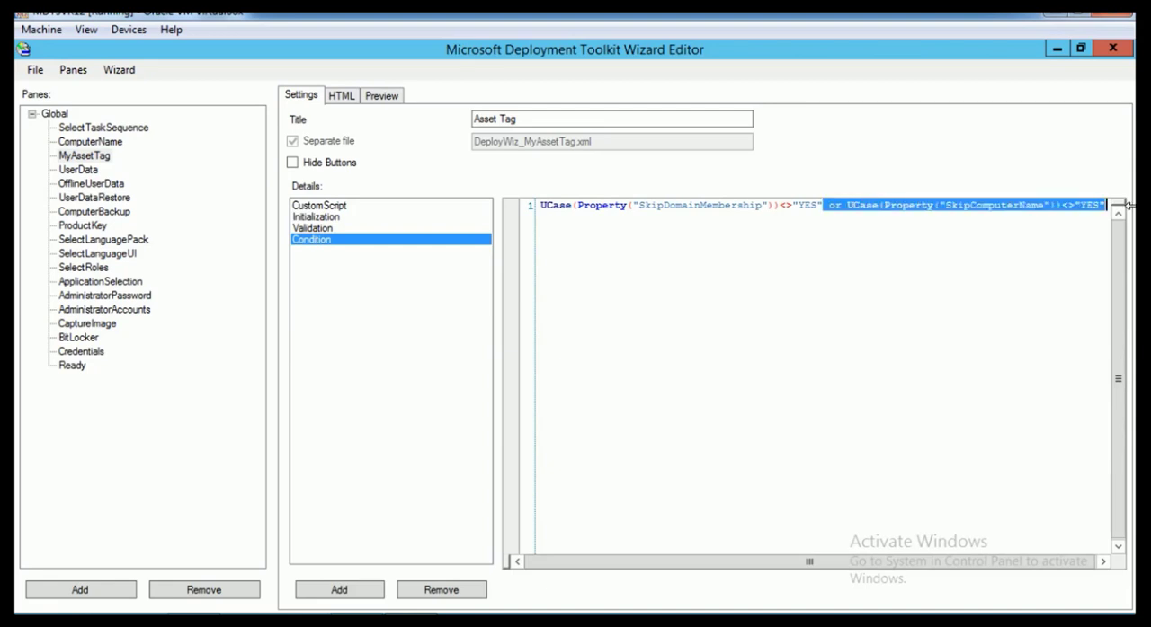
{"action": "key", "text": "Delete"}
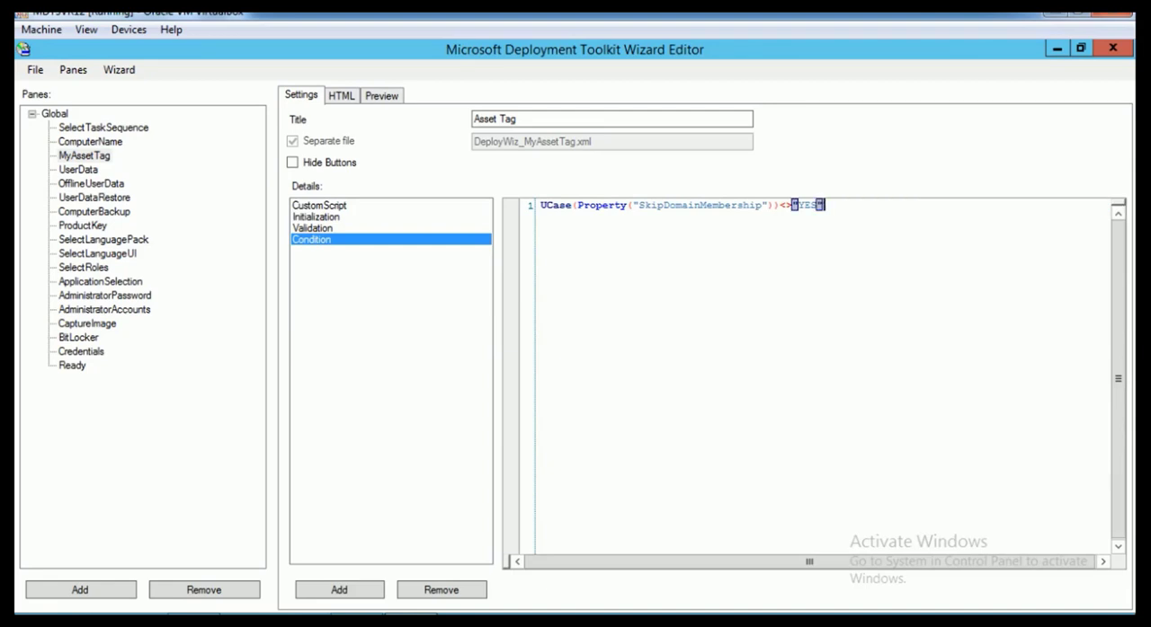
Change the property name in the MyAssetTag pane's Condition from SkipDomainMembership to SkipMyAssetTag
{"action": "left_click_drag", "start_coordinate": [762, 205], "coordinate": [663, 205]}
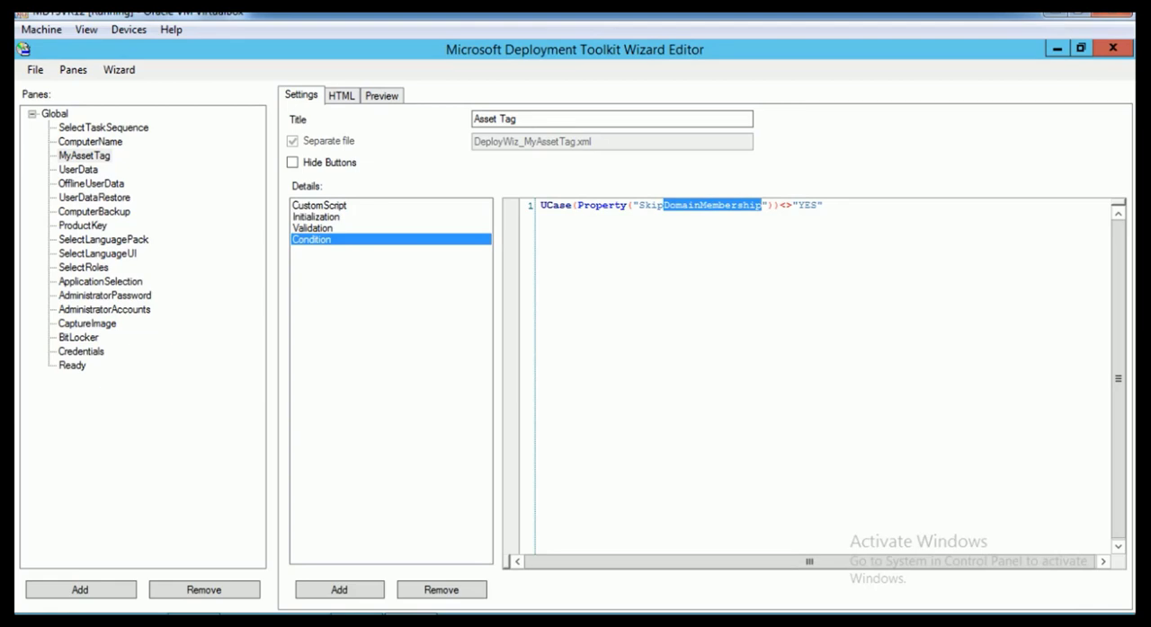
{"action": "type", "text": "MyAsse"}
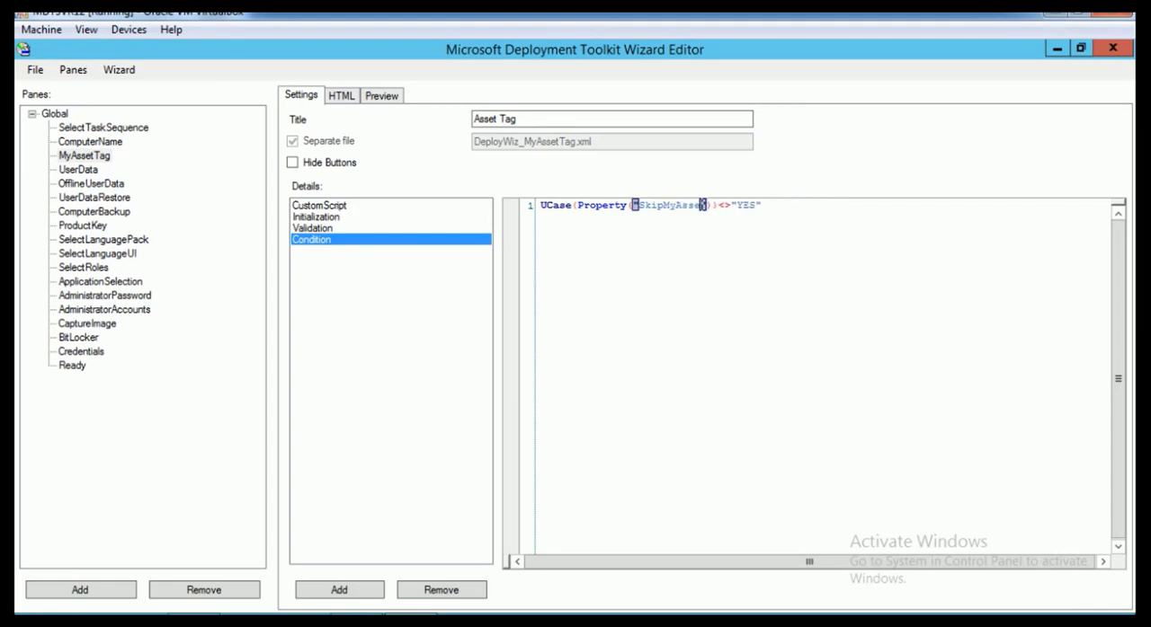
{"action": "type", "text": "tTag"}
{"action": "key", "text": "End"}
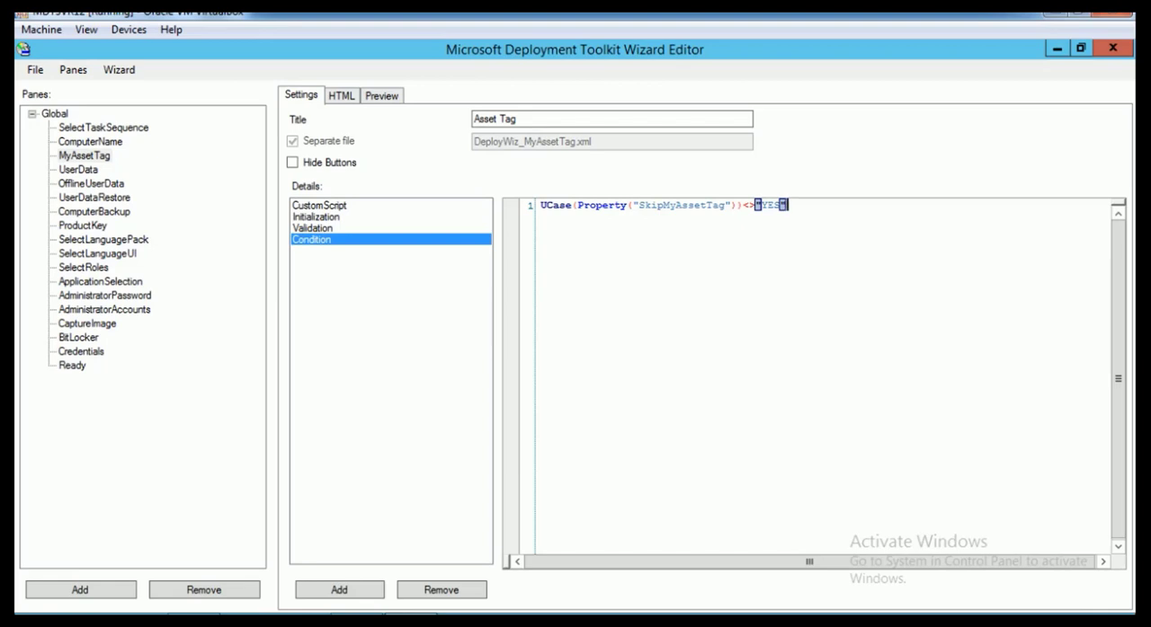
Check the property name, brackets and comparison operator in the edited SkipMyAssetTag condition
{"action": "left_click", "coordinate": [744, 206]}
{"action": "key", "text": "shift+Right"}
{"action": "key", "text": "shift+Right"}
{"action": "key", "text": "shift+Left"}
{"action": "left_click", "coordinate": [747, 206]}
{"action": "left_click", "coordinate": [696, 206]}
{"action": "left_click_drag", "start_coordinate": [639, 205], "coordinate": [645, 206]}
{"action": "left_click_drag", "start_coordinate": [744, 206], "coordinate": [756, 206]}
Copy the ComputerName pane's DeploymentType expression into a second, new Condition on the MyAssetTag pane
{"action": "left_click", "coordinate": [90, 141]}
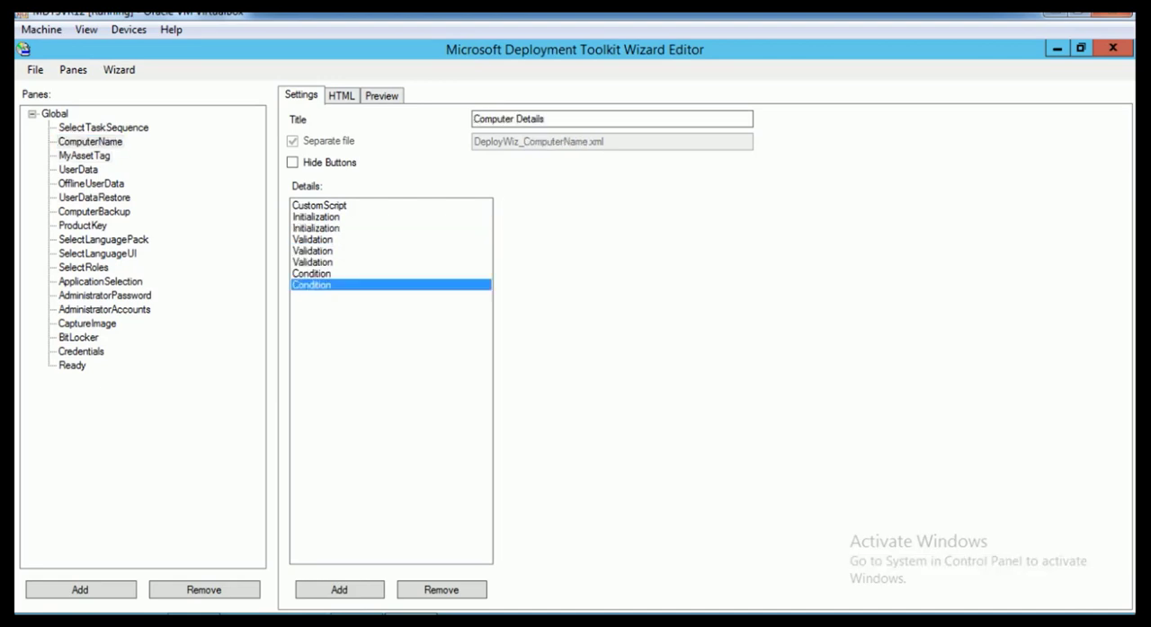
{"action": "left_click_drag", "start_coordinate": [540, 205], "coordinate": [1026, 205]}
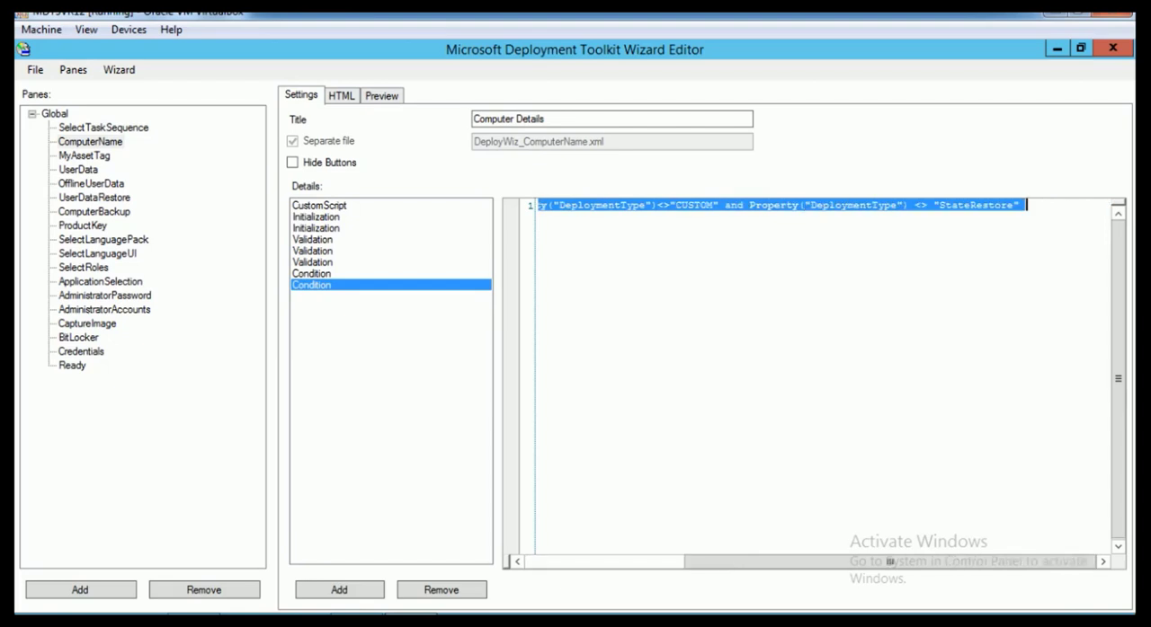
{"action": "left_click", "coordinate": [84, 156]}
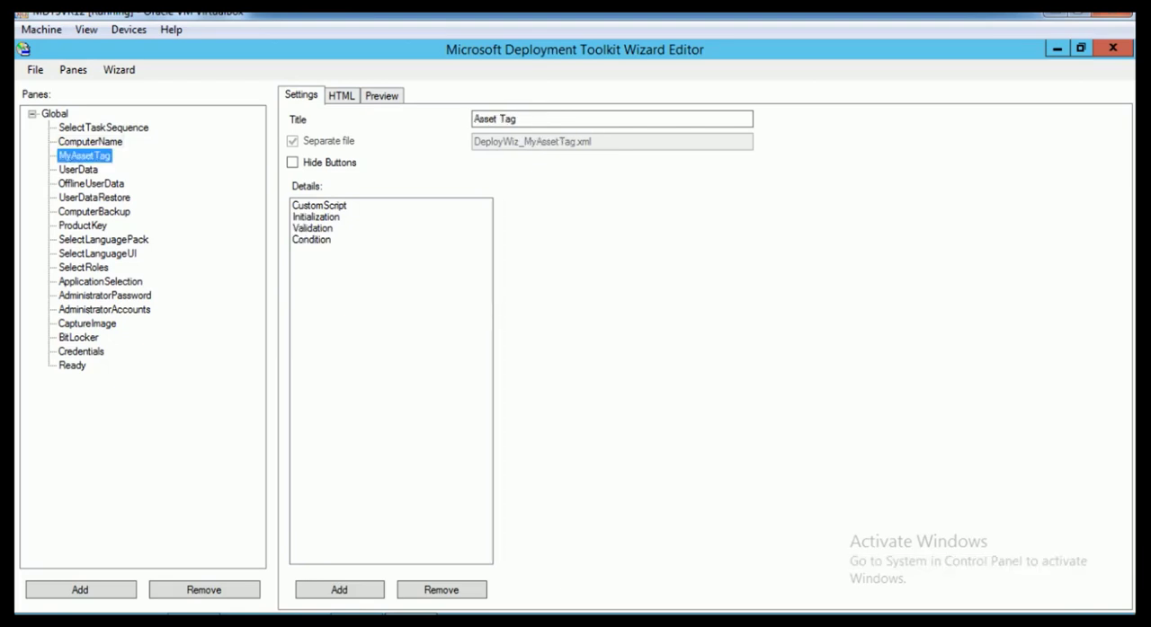
{"action": "right_click", "coordinate": [370, 360]}
{"action": "mouse_move", "coordinate": [409, 369]}
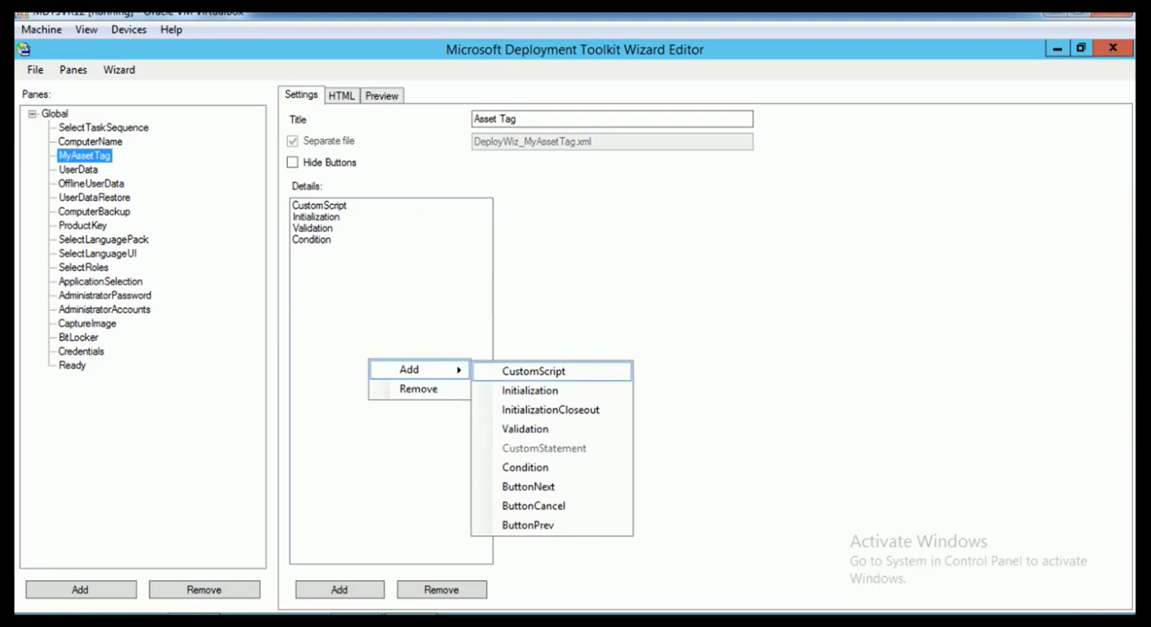
{"action": "left_click", "coordinate": [525, 467]}
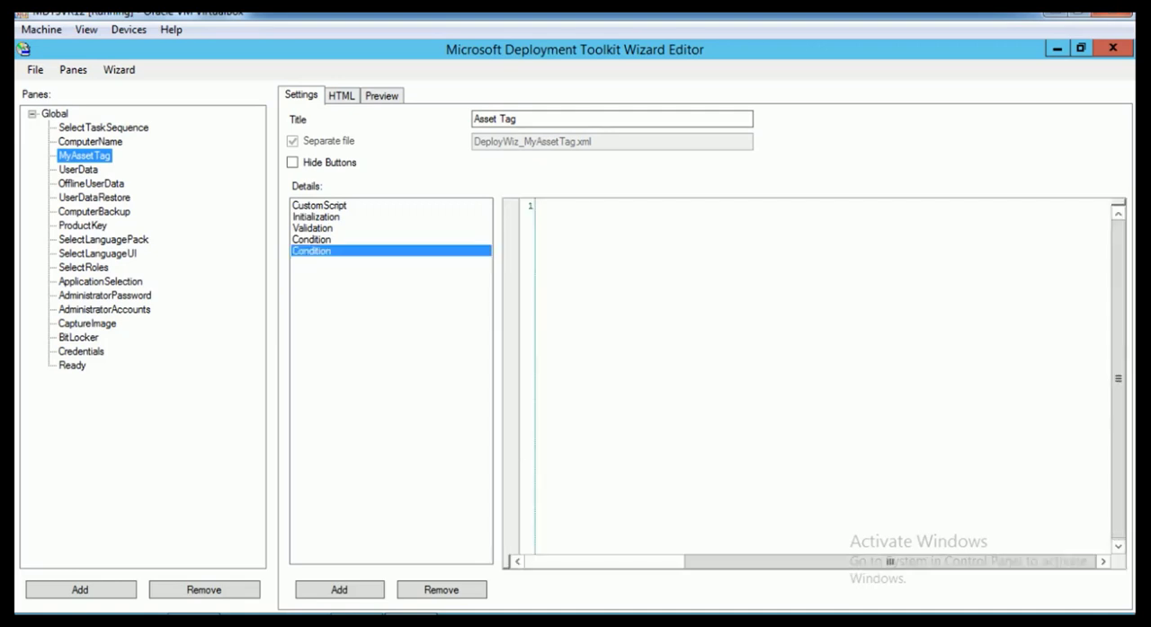
{"action": "type", "text": "Property(\"DeploymentType\")<>\"CUSTOM\" and Property(\"DeploymentType\") <> \"StateRestore\""}
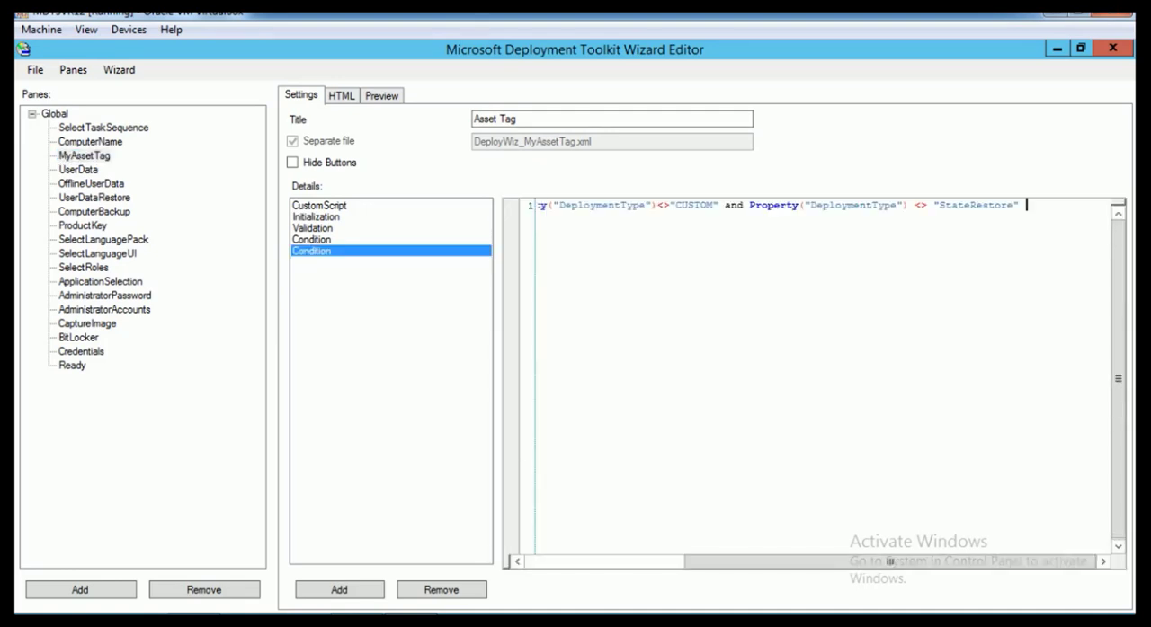
Review the whole pasted DeploymentType expression, including its StateRestore part, and recheck the SkipMyAssetTag condition
{"action": "left_click_drag", "start_coordinate": [889, 562], "coordinate": [730, 562]}
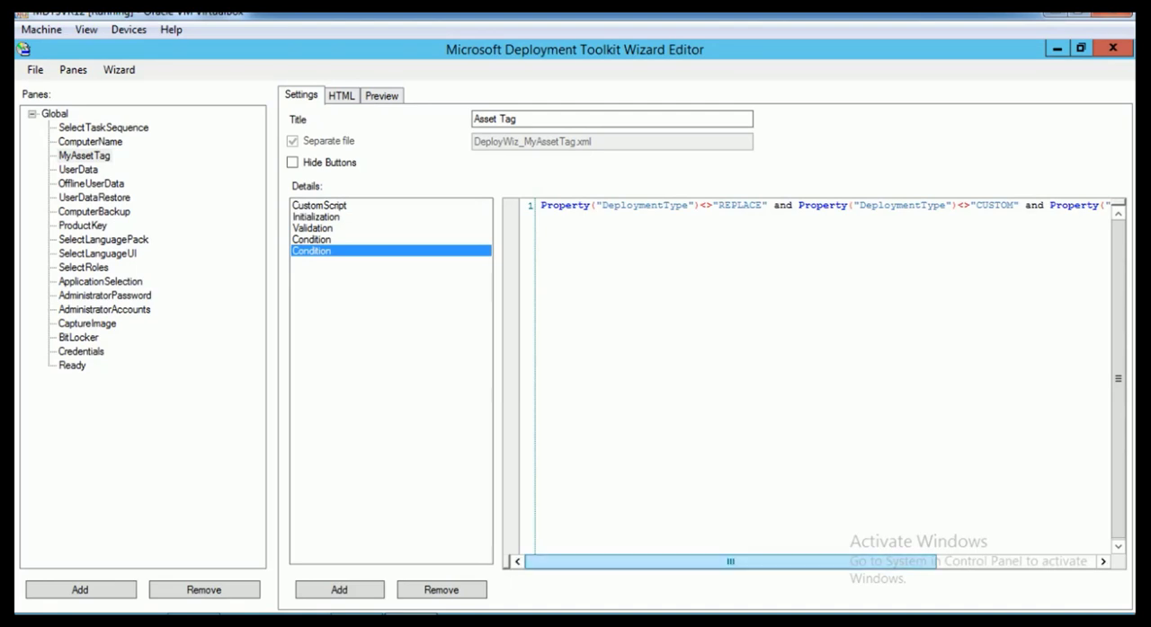
{"action": "left_click_drag", "start_coordinate": [730, 562], "coordinate": [889, 562]}
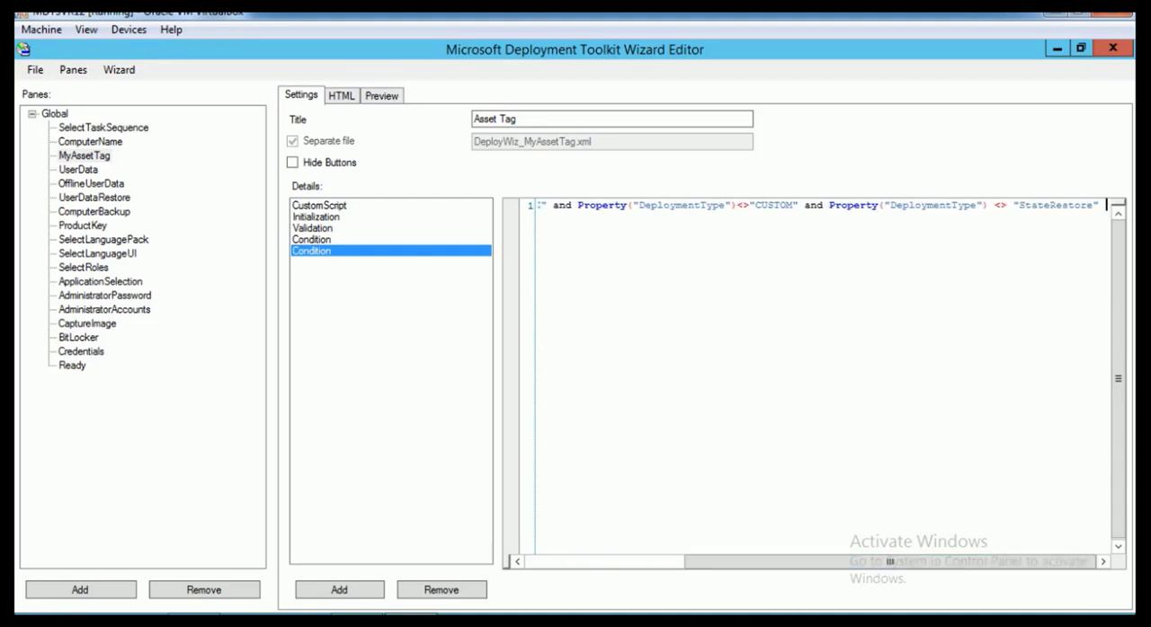
{"action": "left_click_drag", "start_coordinate": [1093, 206], "coordinate": [1013, 206]}
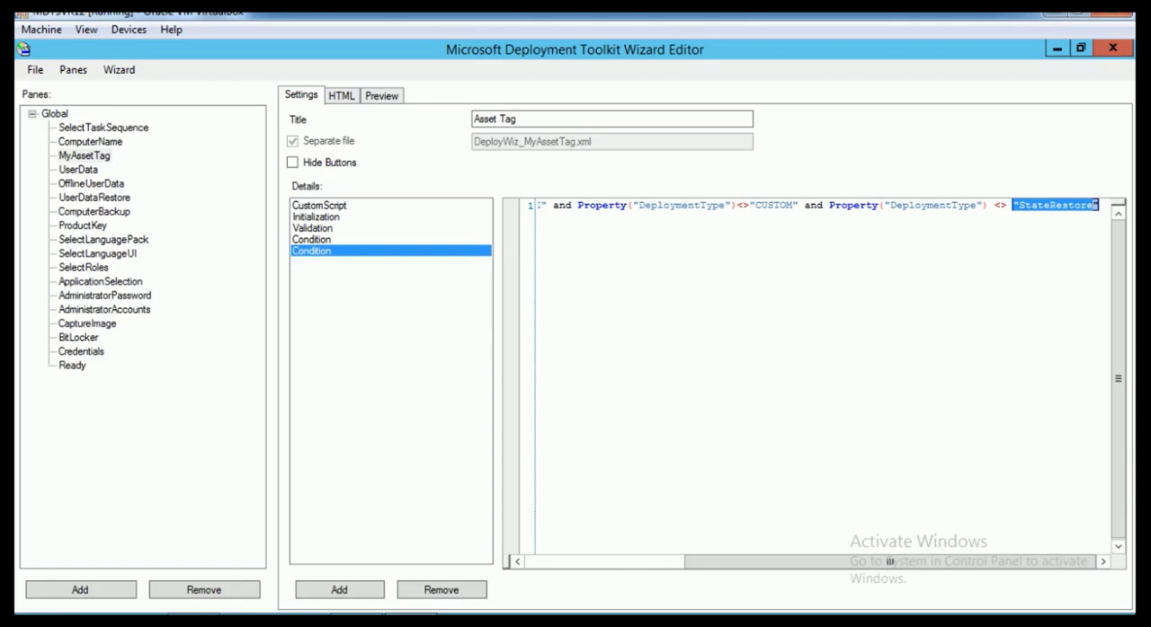
{"action": "left_click_drag", "start_coordinate": [889, 562], "coordinate": [730, 562]}
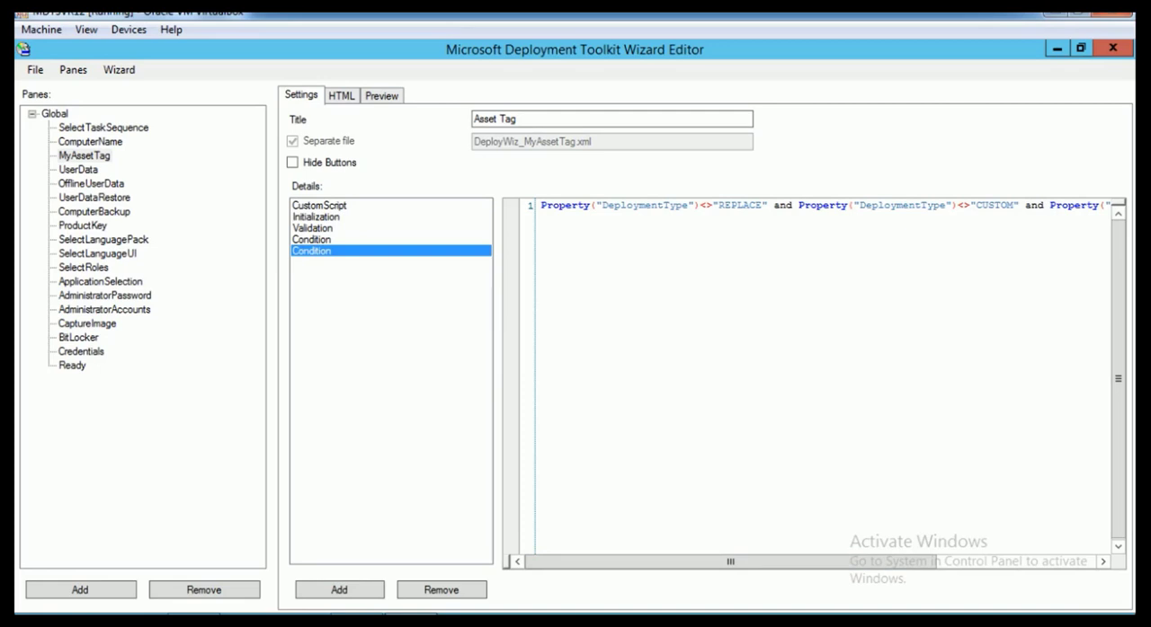
{"action": "left_click", "coordinate": [312, 240]}
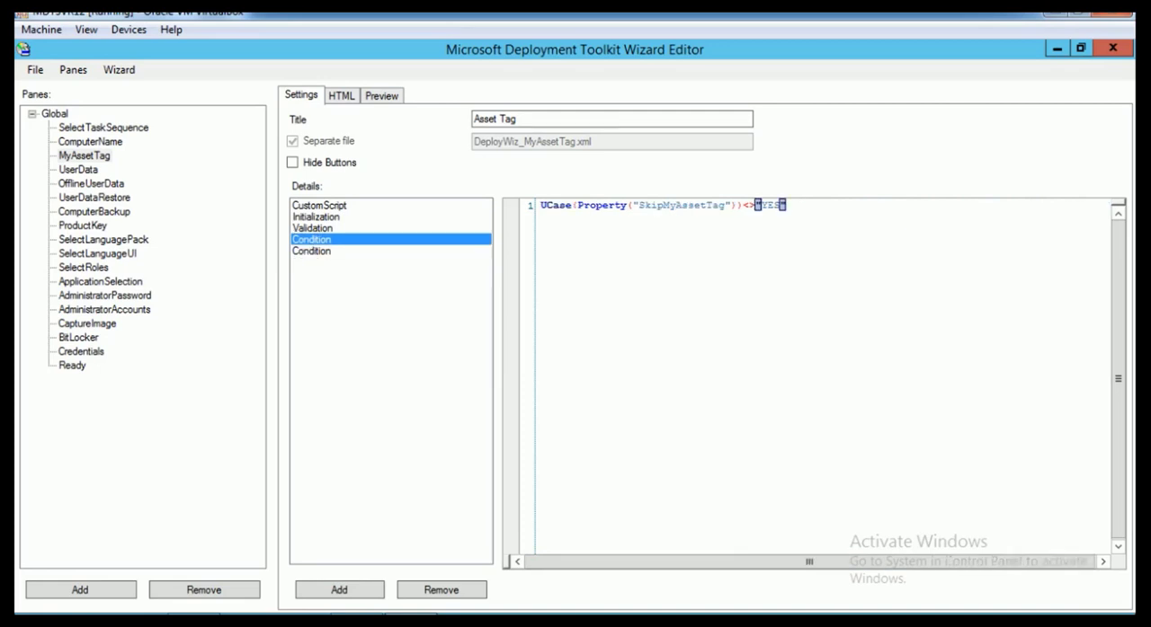
Save the wizard definition and start a wizard test, with the Variables window maximized
{"action": "left_click", "coordinate": [35, 69]}
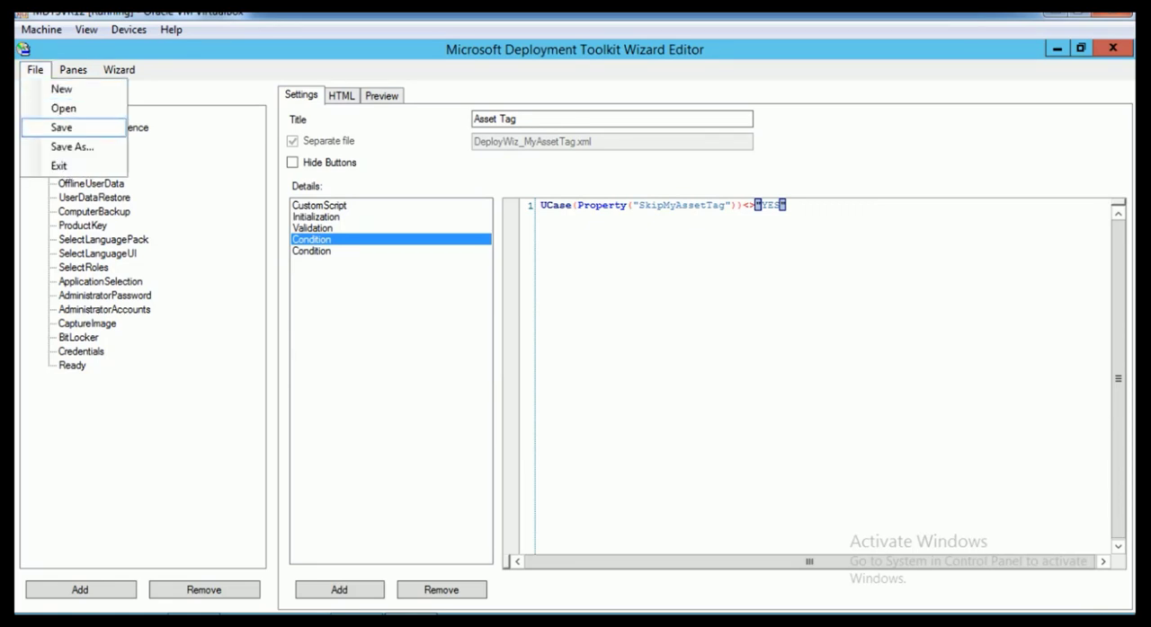
{"action": "left_click", "coordinate": [61, 127]}
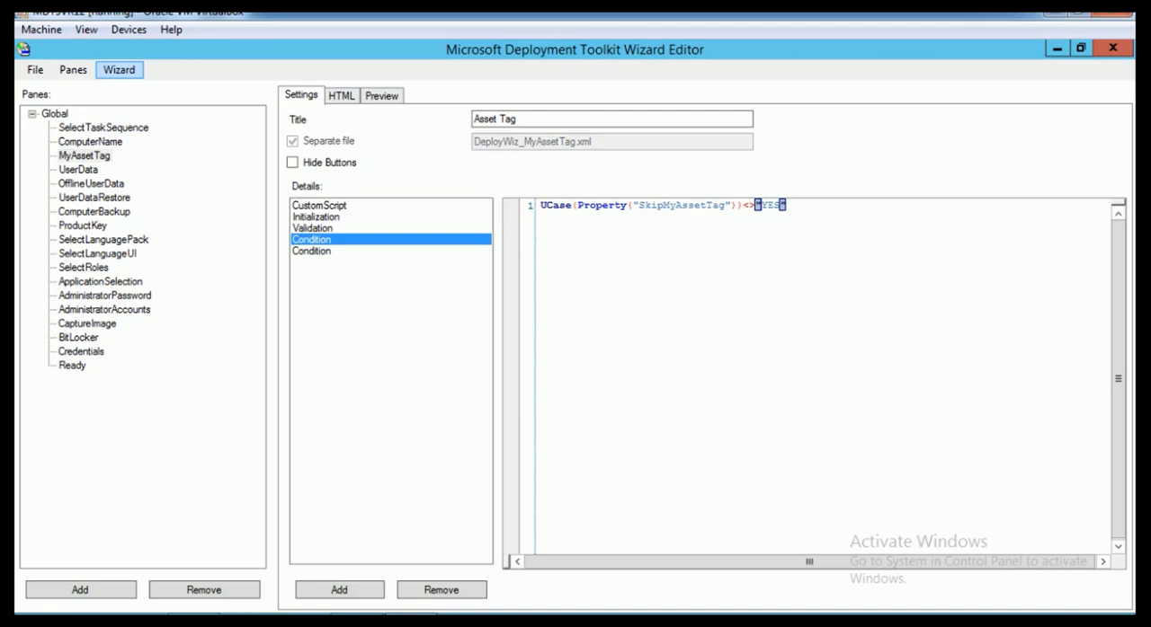
{"action": "left_click", "coordinate": [118, 69]}
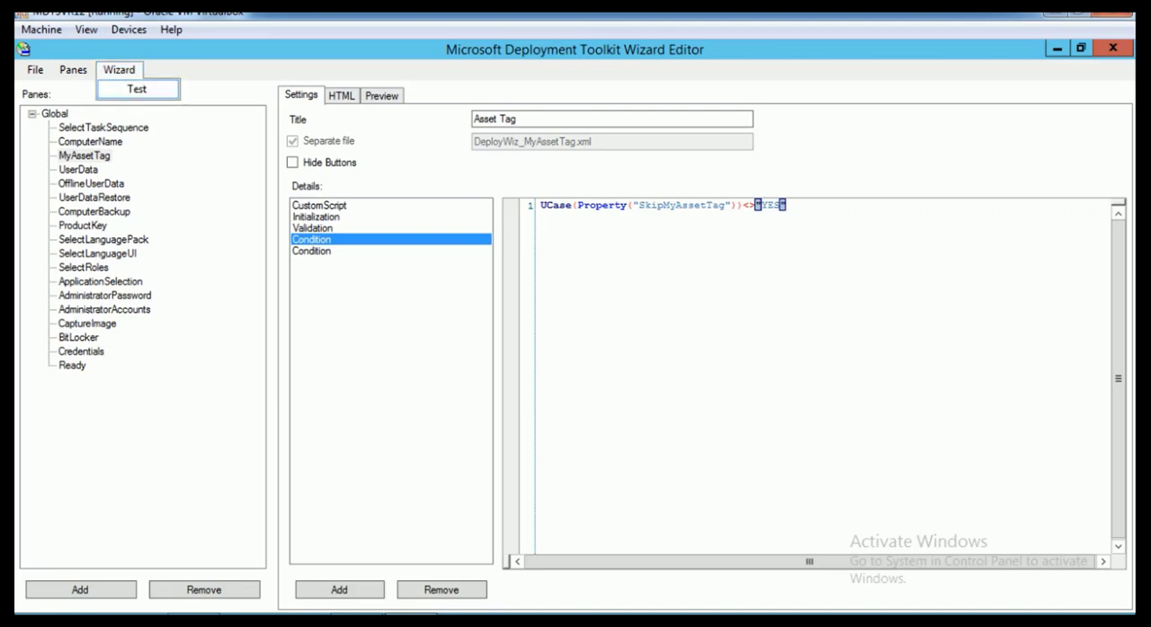
{"action": "left_click", "coordinate": [137, 89]}
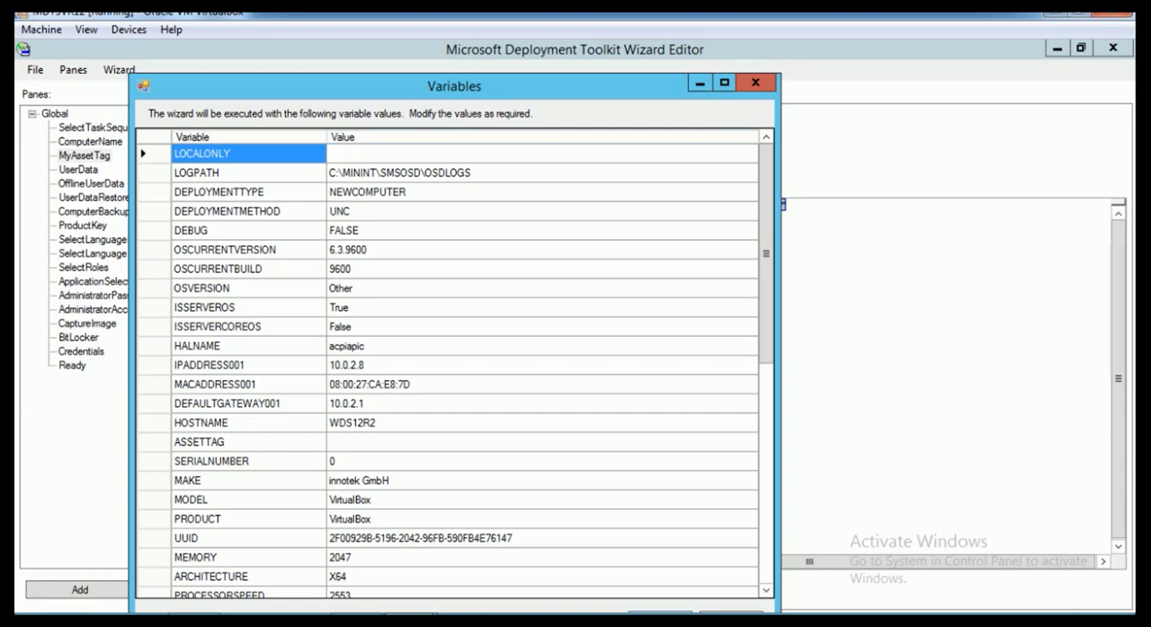
{"action": "left_click", "coordinate": [724, 82]}
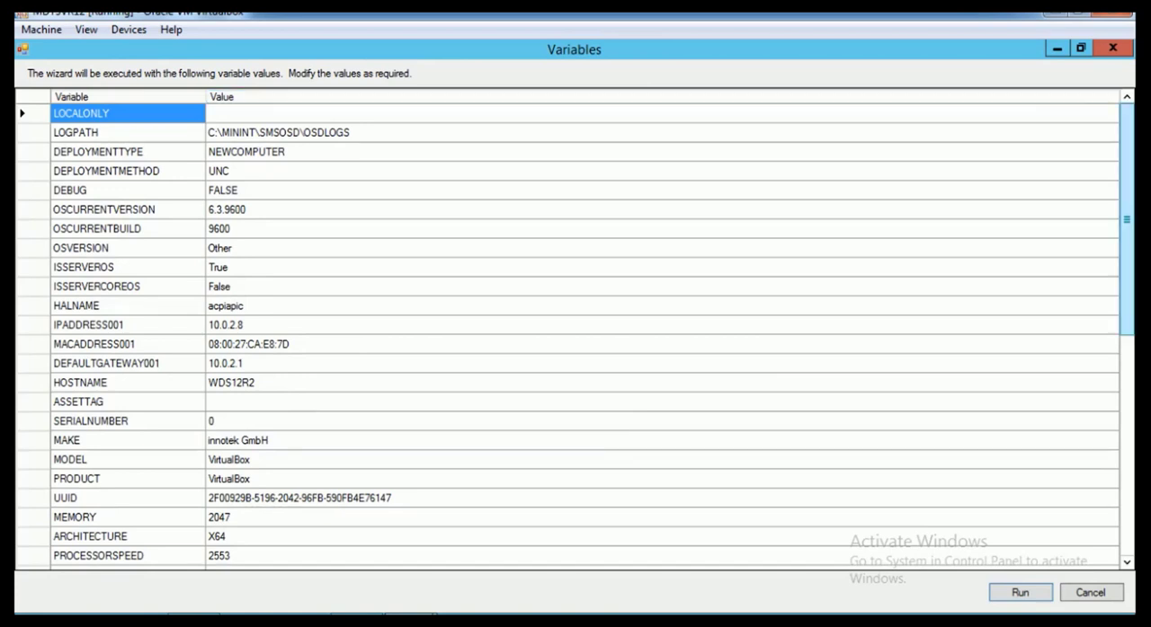
Examine the test variables and their values, including the hardware, network and platform entries and ASSETTAG
{"action": "scroll", "coordinate": [1126, 224], "scroll_direction": "down", "scroll_amount": 2}
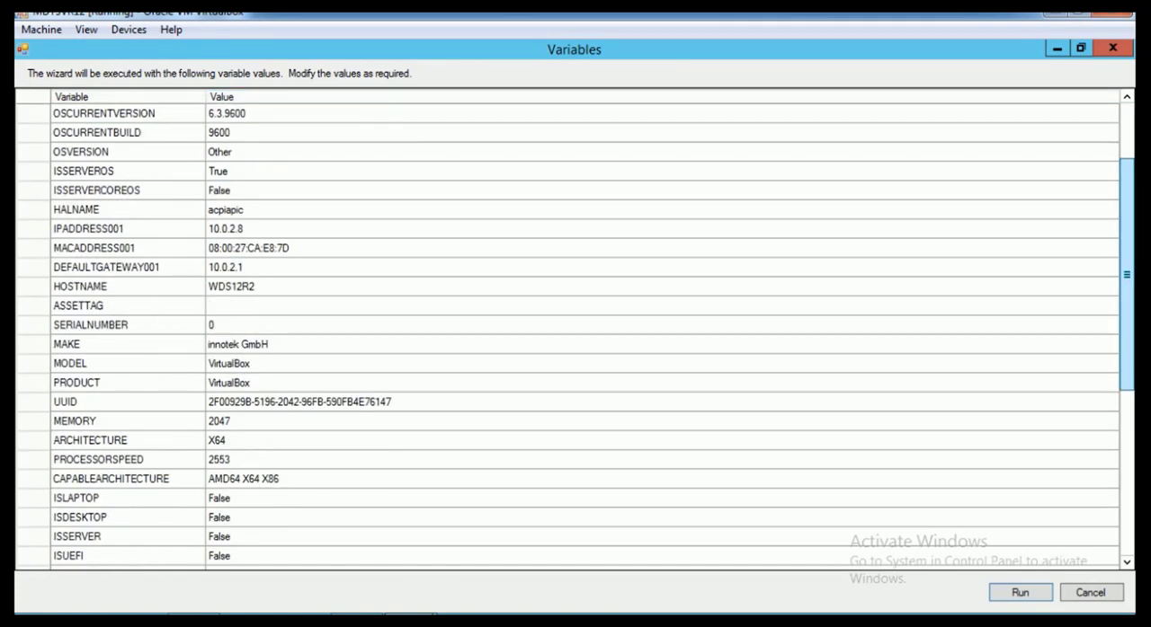
{"action": "scroll", "coordinate": [575, 333], "scroll_direction": "down", "scroll_amount": 2}
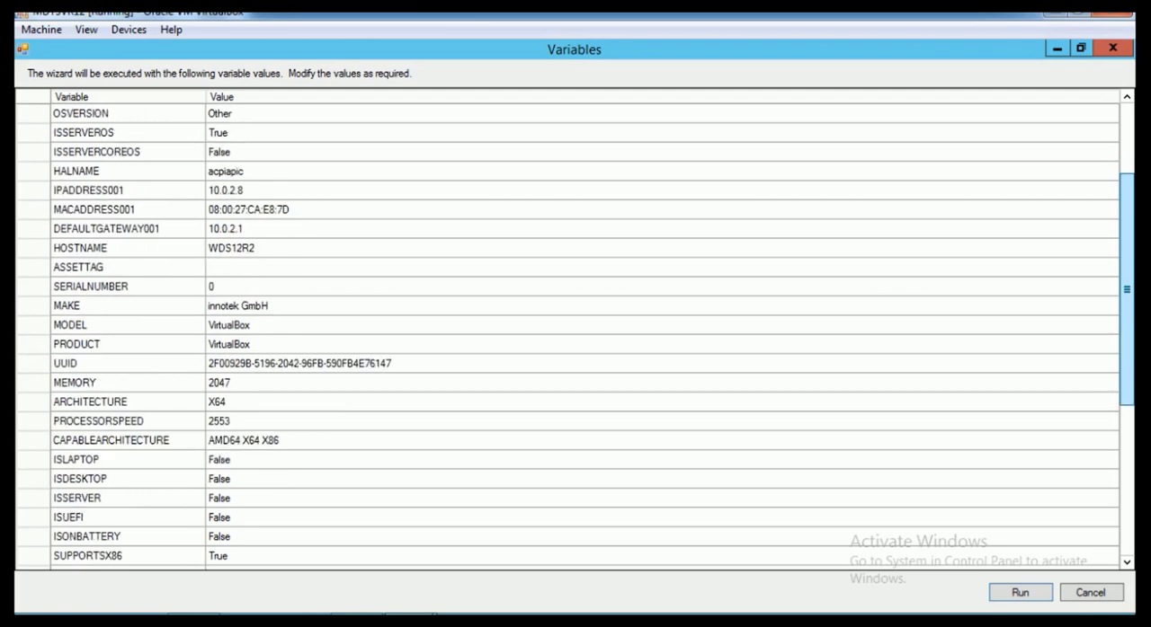
{"action": "scroll", "coordinate": [575, 332], "scroll_direction": "up", "scroll_amount": 2}
{"action": "scroll", "coordinate": [575, 332], "scroll_direction": "down", "scroll_amount": 4}
{"action": "scroll", "coordinate": [576, 333], "scroll_direction": "down", "scroll_amount": 1}
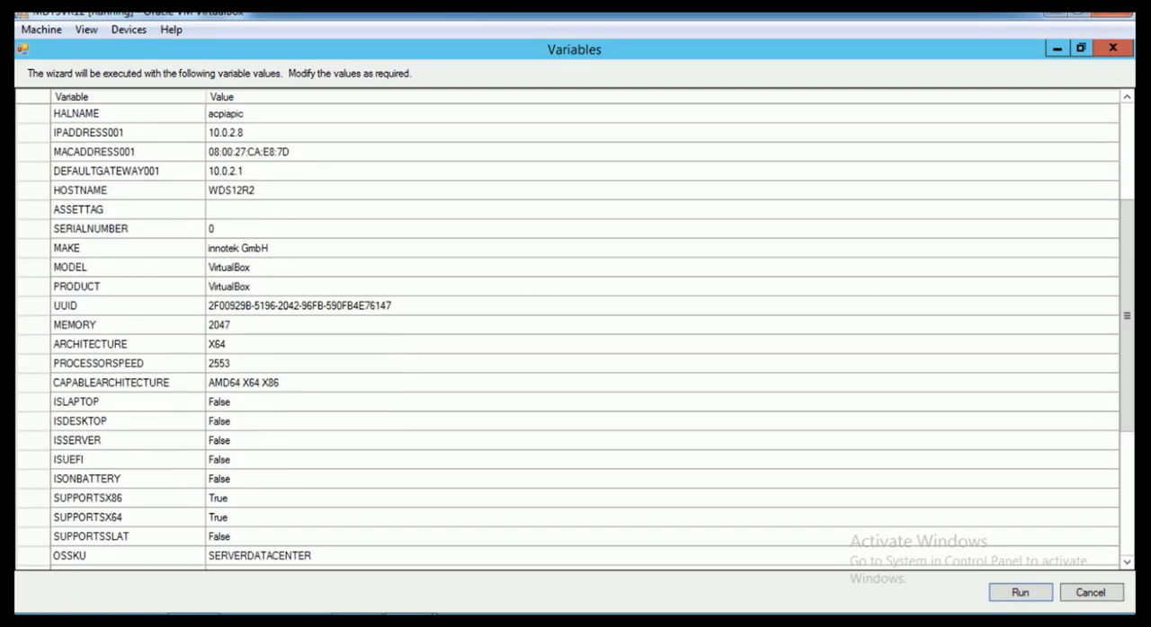
{"action": "left_click", "coordinate": [240, 248]}
{"action": "left_click", "coordinate": [229, 287]}
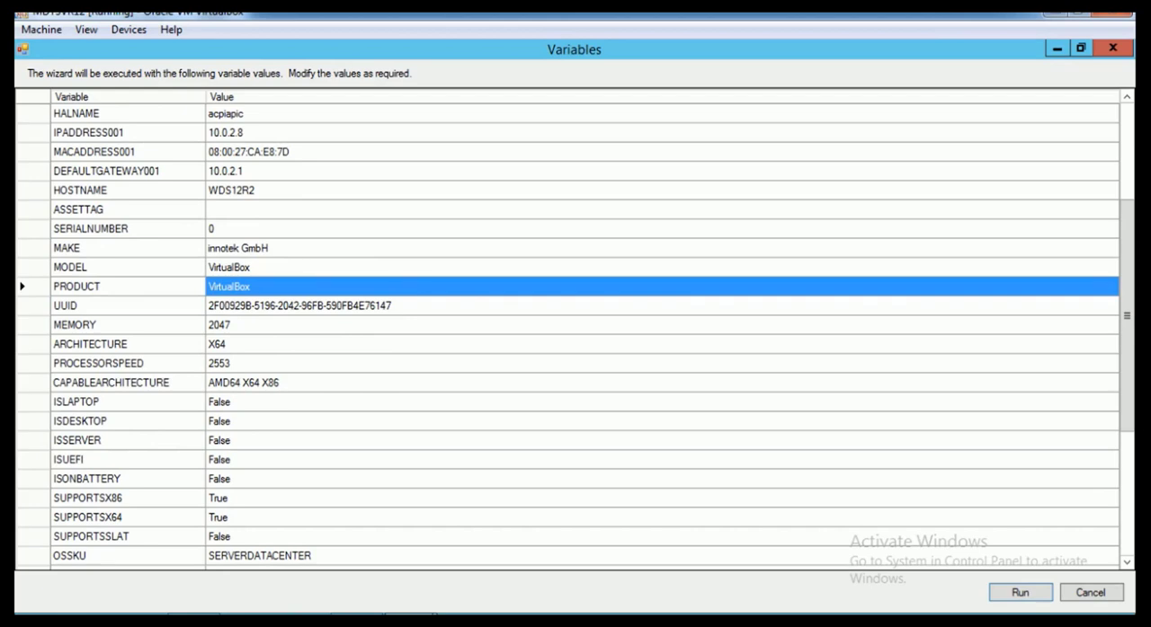
{"action": "left_click", "coordinate": [232, 191]}
{"action": "left_click", "coordinate": [248, 152]}
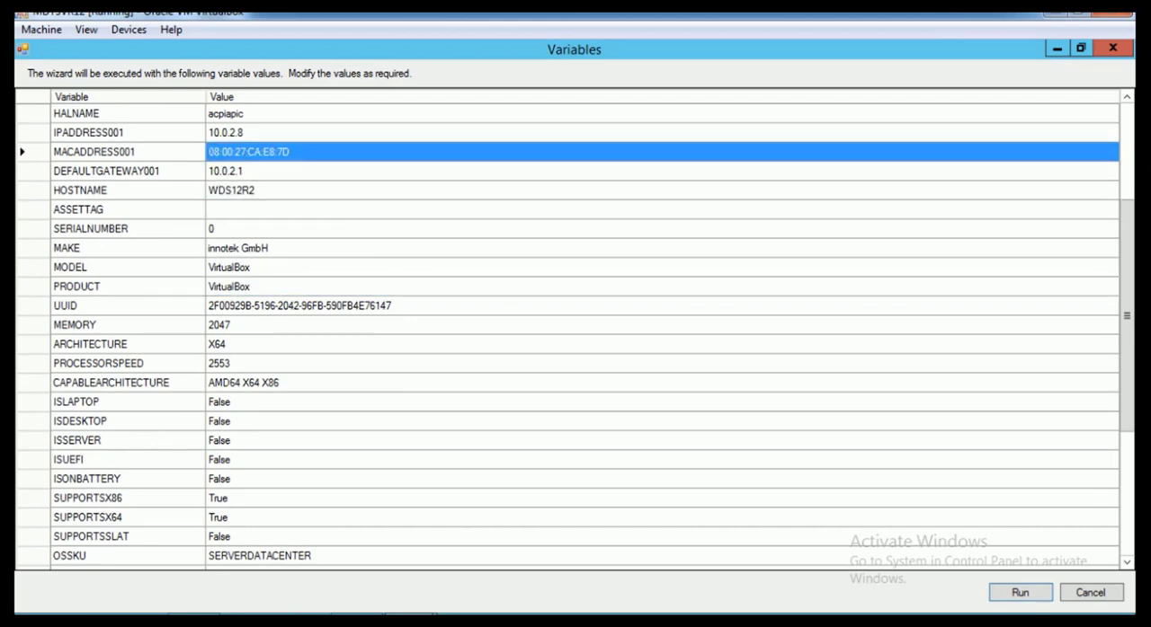
{"action": "left_click", "coordinate": [226, 171]}
{"action": "scroll", "coordinate": [226, 171], "scroll_direction": "down", "scroll_amount": 5}
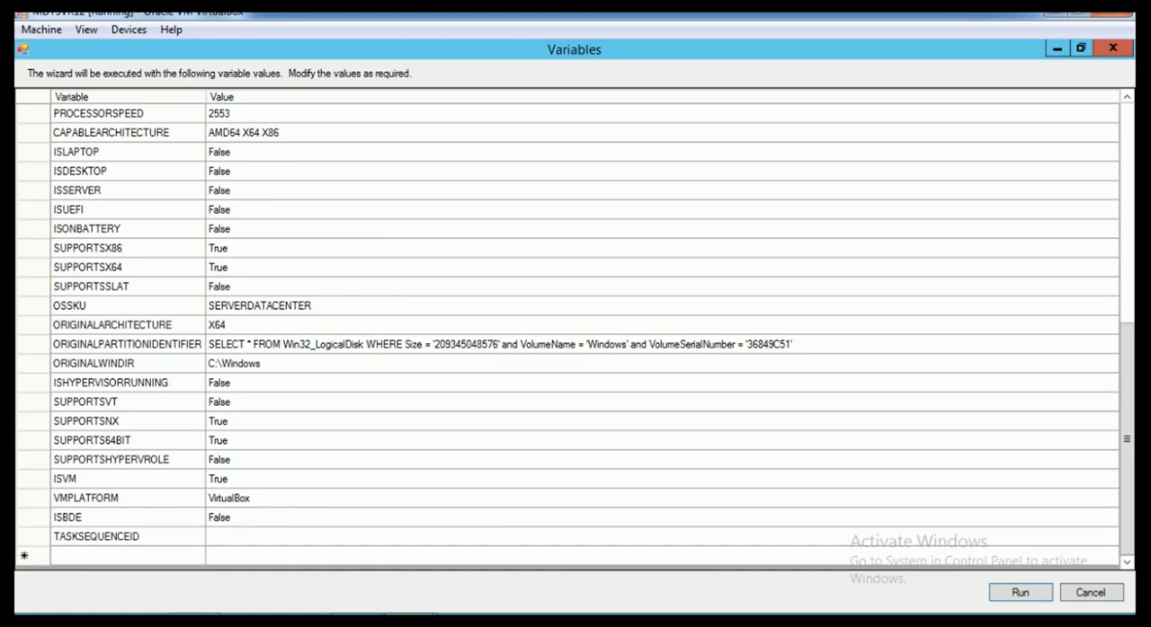
{"action": "scroll", "coordinate": [567, 328], "scroll_direction": "up", "scroll_amount": 8}
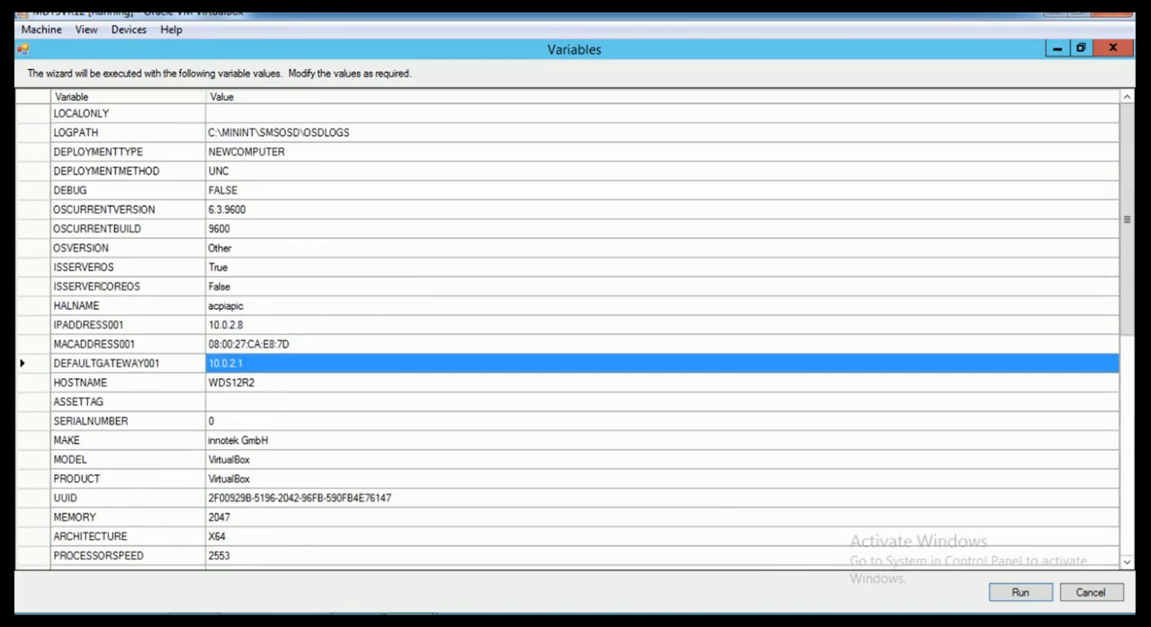
{"action": "scroll", "coordinate": [566, 329], "scroll_direction": "down", "scroll_amount": 4}
{"action": "scroll", "coordinate": [566, 328], "scroll_direction": "down", "scroll_amount": 4}
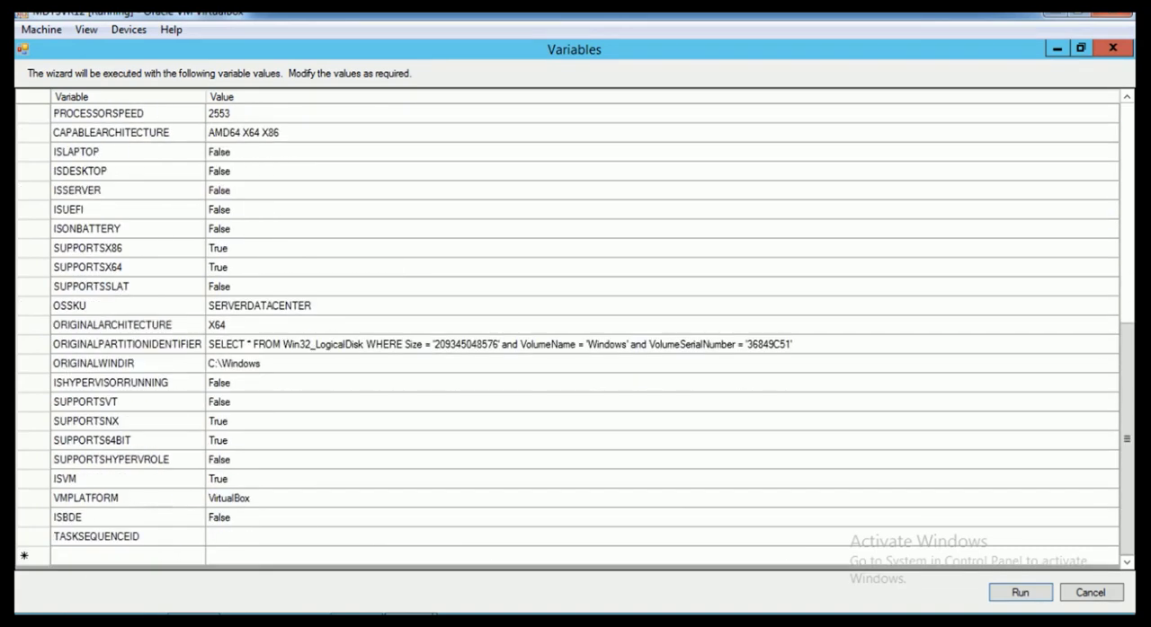
{"action": "scroll", "coordinate": [566, 328], "scroll_direction": "up", "scroll_amount": 5}
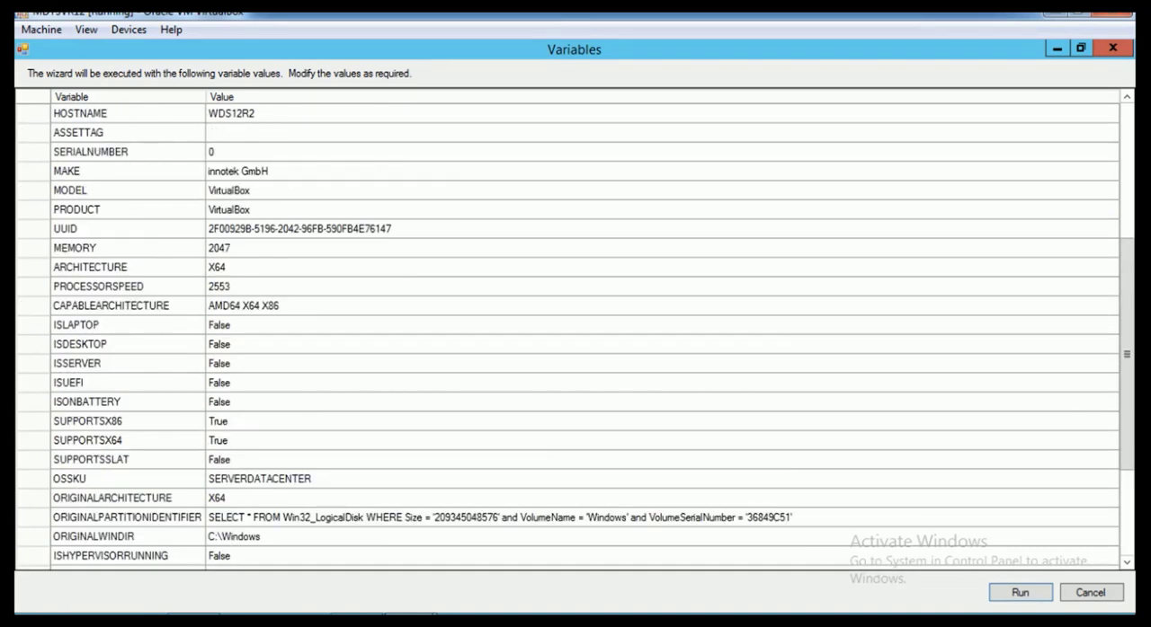
{"action": "left_click", "coordinate": [117, 248]}
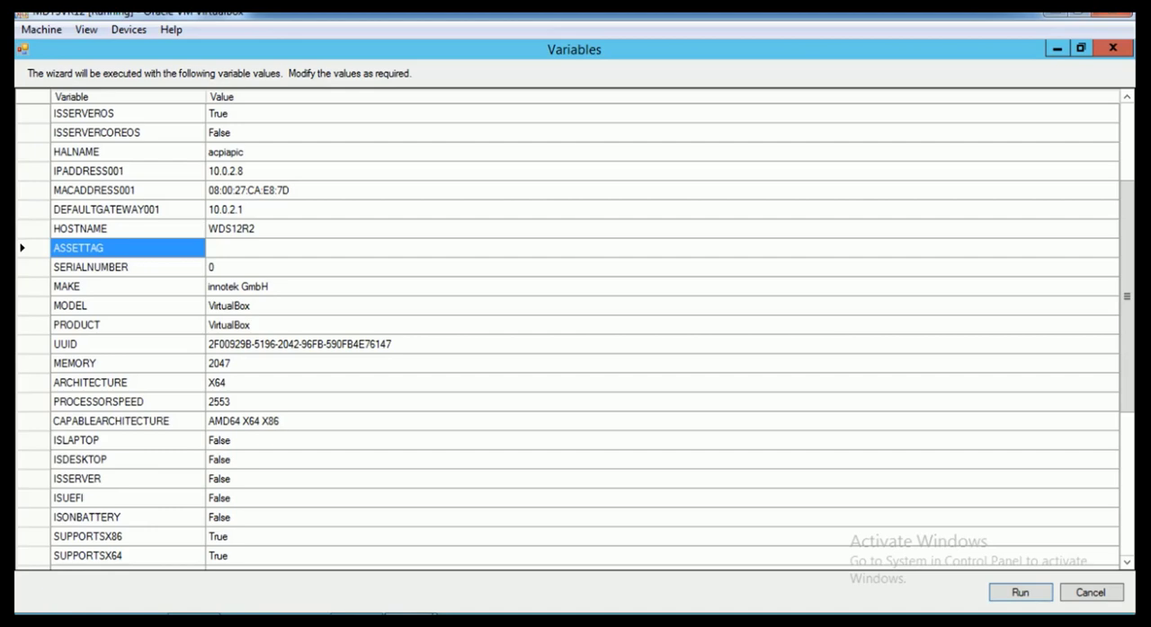
Run the test wizard with the listed variable values, check its page list for Asset Tag, and close it
{"action": "scroll", "coordinate": [575, 328], "scroll_direction": "down", "scroll_amount": 1}
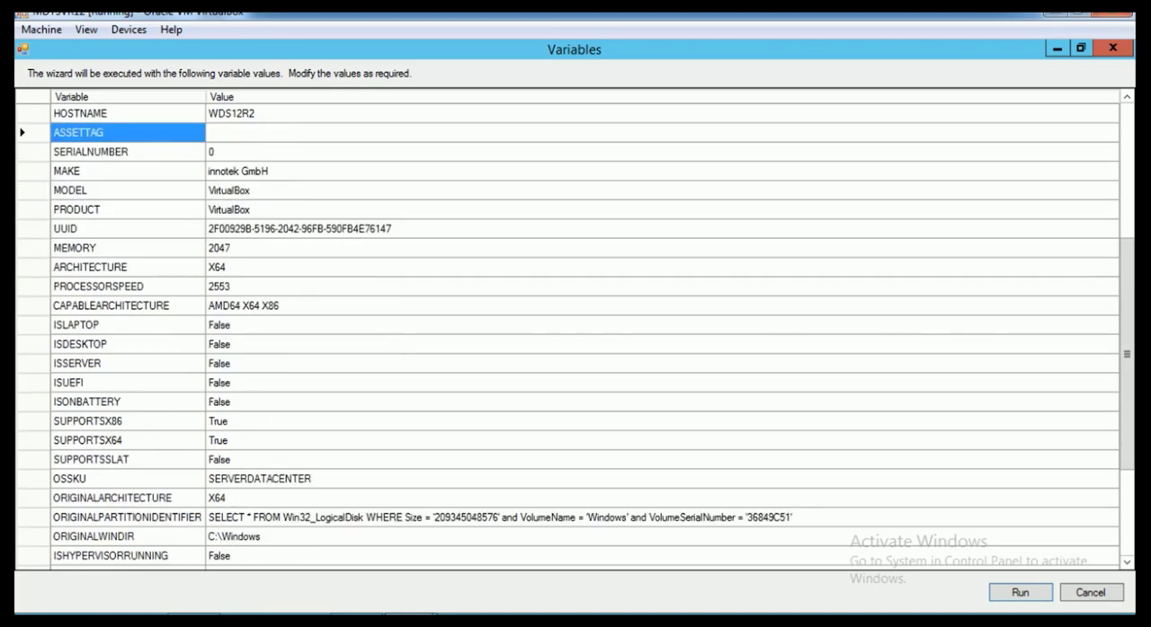
{"action": "scroll", "coordinate": [575, 328], "scroll_direction": "down", "scroll_amount": 3}
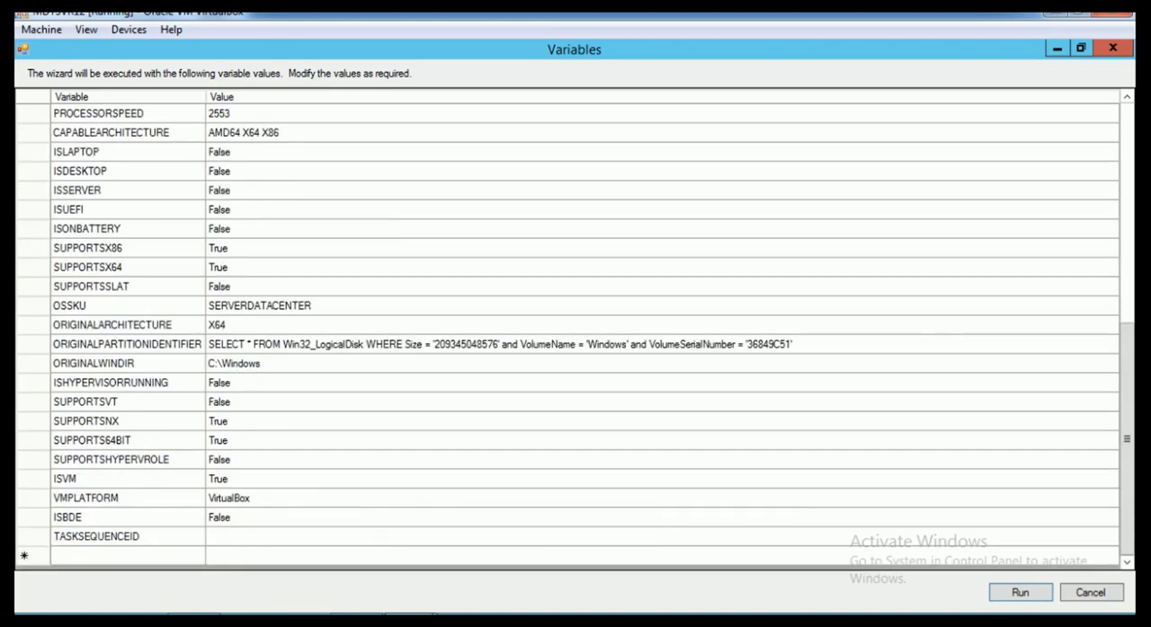
{"action": "scroll", "coordinate": [575, 328], "scroll_direction": "up", "scroll_amount": 6}
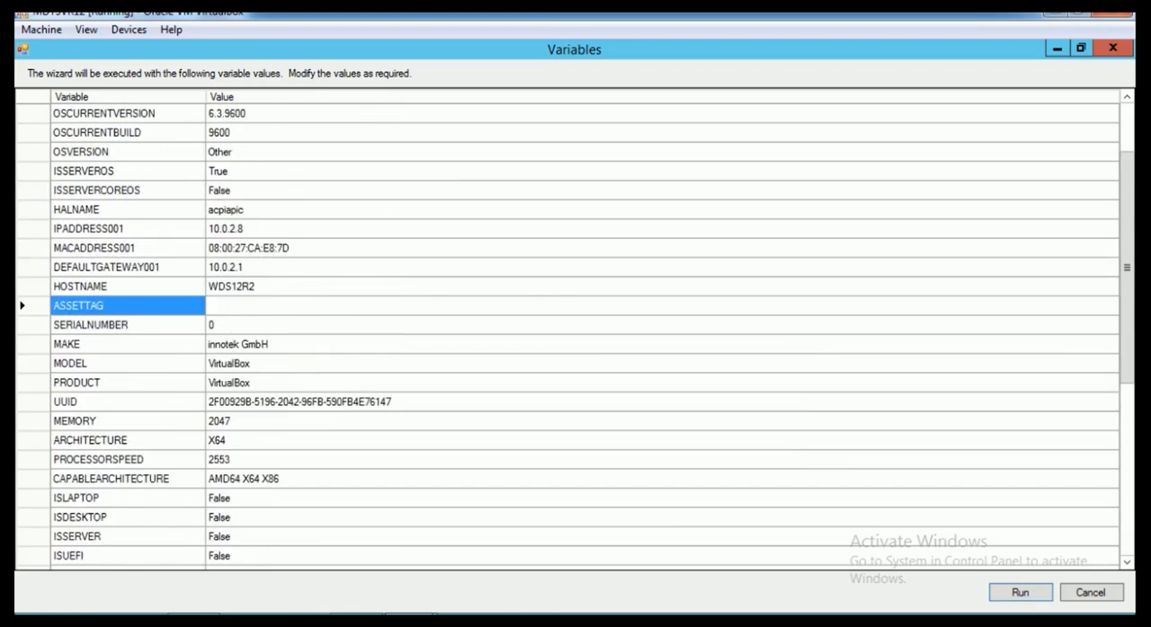
{"action": "scroll", "coordinate": [575, 328], "scroll_direction": "down", "scroll_amount": 4}
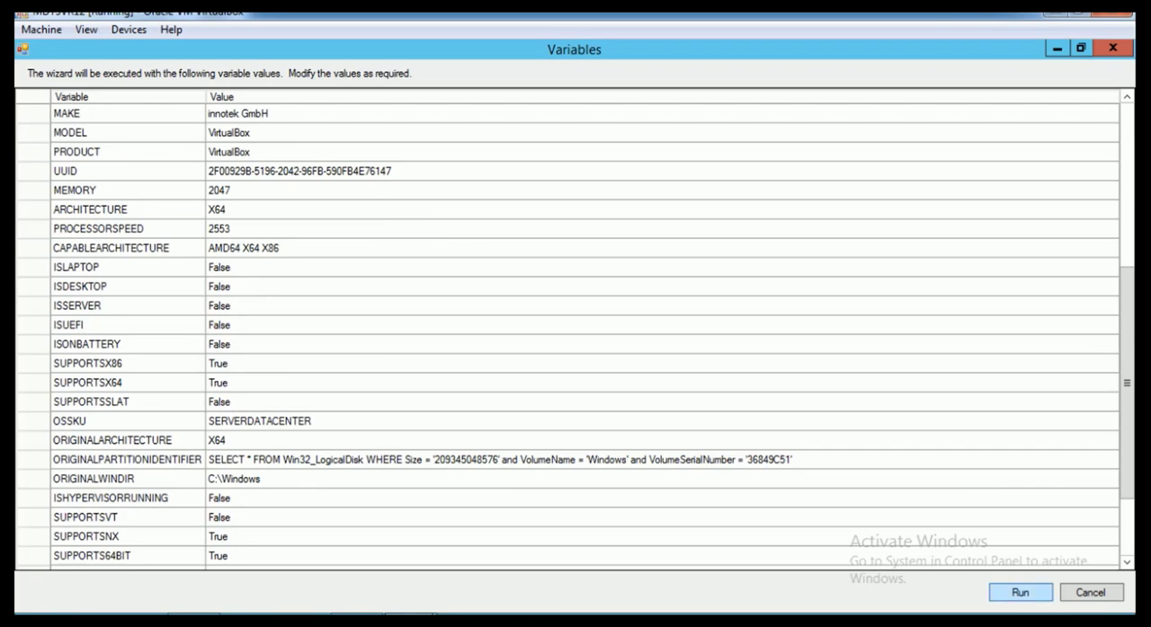
{"action": "left_click", "coordinate": [1020, 593]}
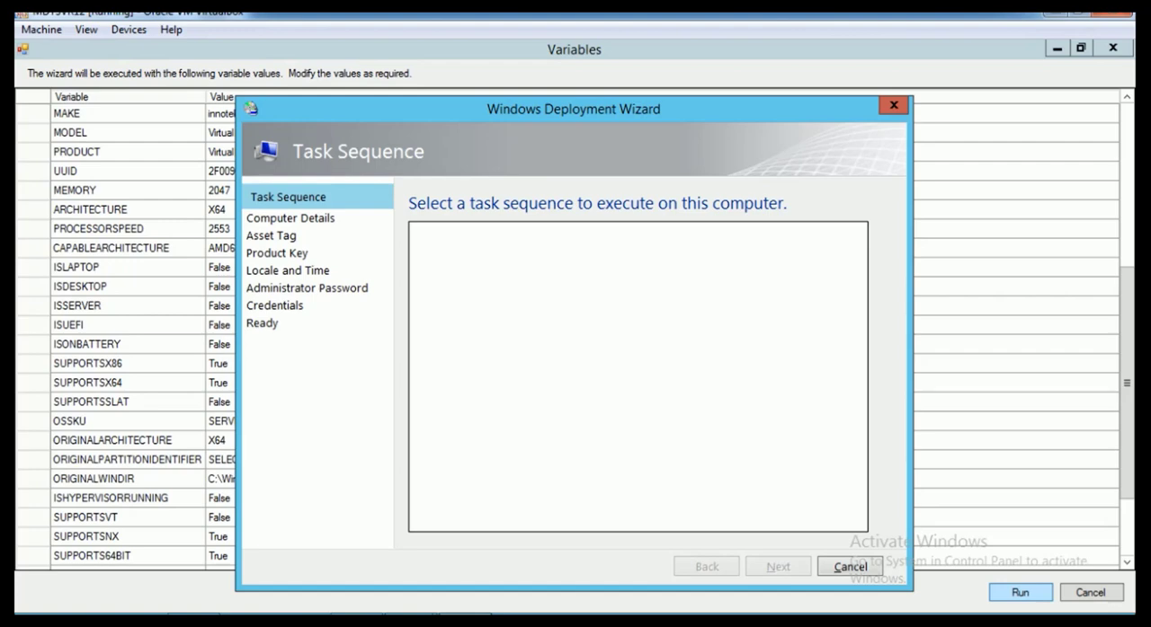
{"action": "left_click", "coordinate": [893, 105]}
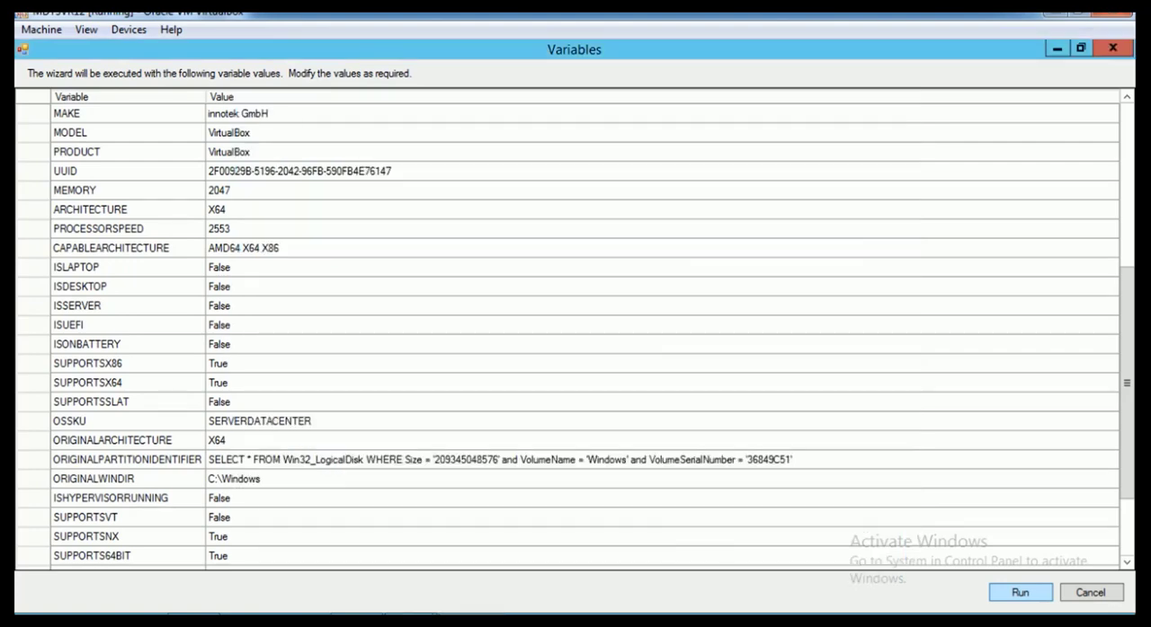
Close the Variables window, move the MyAssetTag pane to the first position under Global, and save the wizard definition
{"action": "left_click", "coordinate": [1113, 49]}
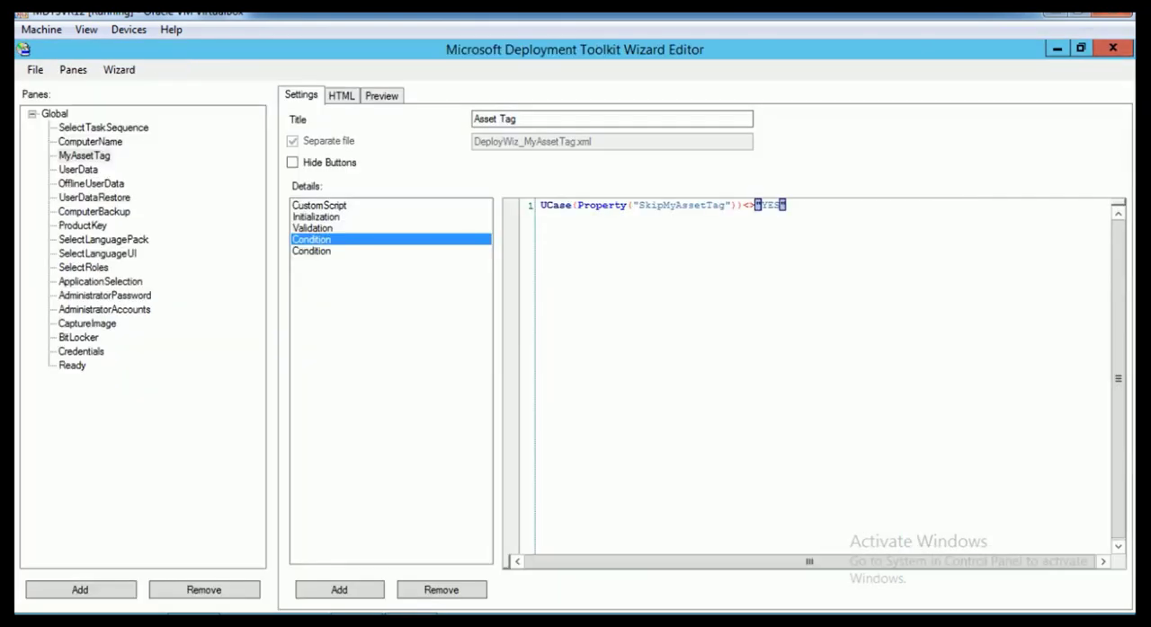
{"action": "left_click", "coordinate": [85, 156]}
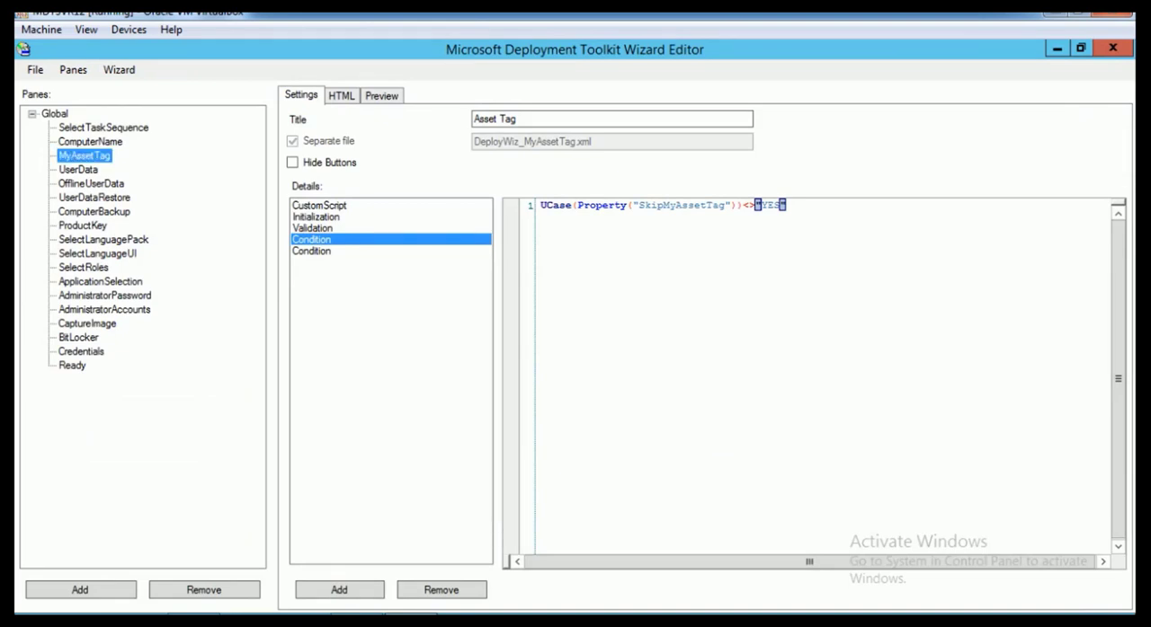
{"action": "left_click_drag", "start_coordinate": [84, 156], "coordinate": [60, 114]}
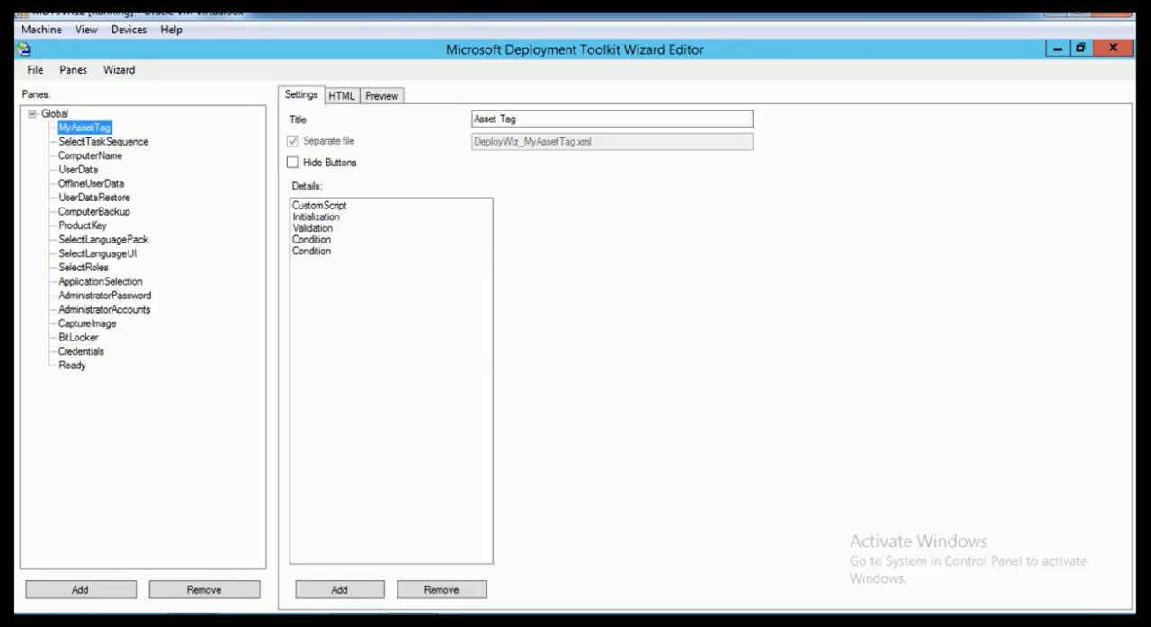
{"action": "key", "text": "alt"}
{"action": "key", "text": "f"}
{"action": "key", "text": "Down"}
{"action": "key", "text": "Down"}
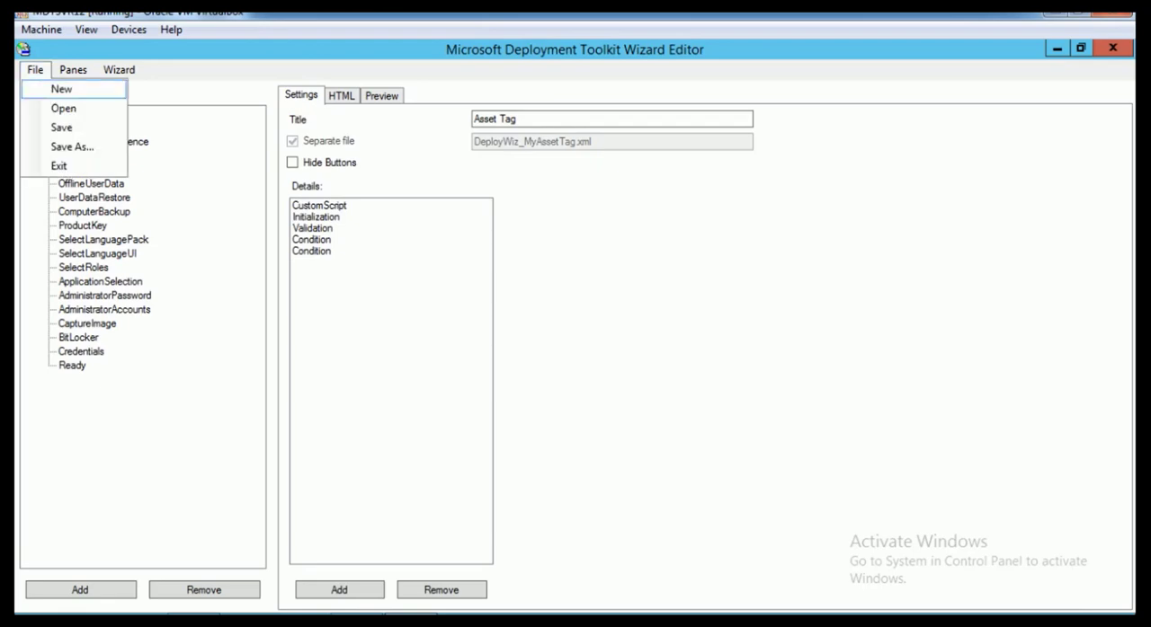
{"action": "key", "text": "Return"}
Start another wizard test, maximize its Variables window, and run it with the listed variable values
{"action": "key", "text": "alt+w"}
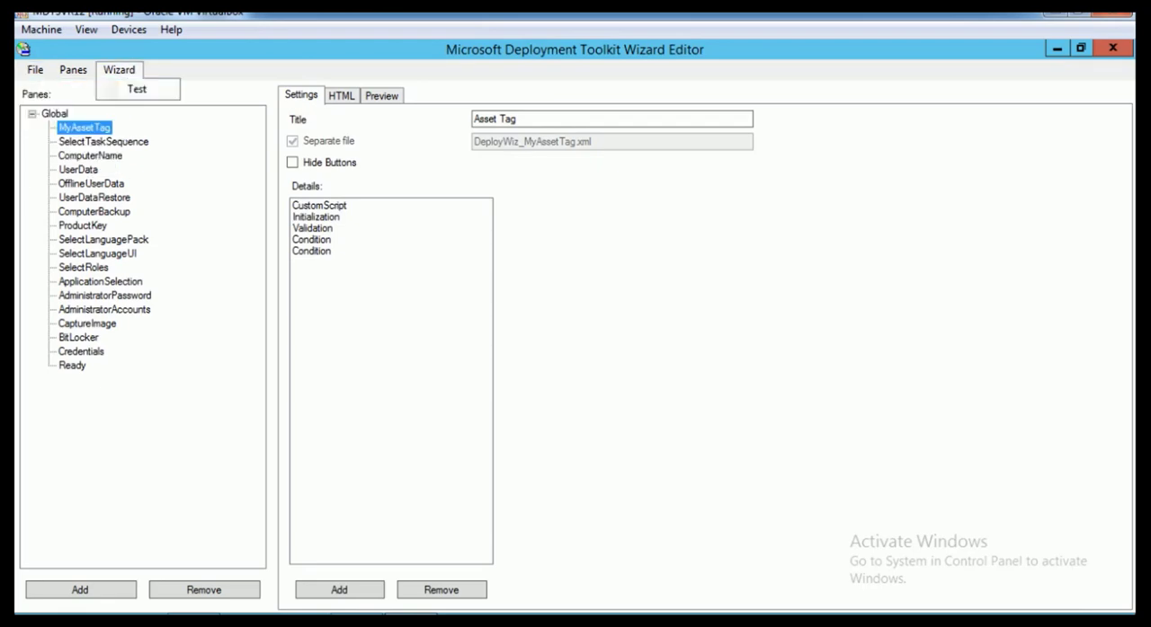
{"action": "key", "text": "Down"}
{"action": "key", "text": "Return"}
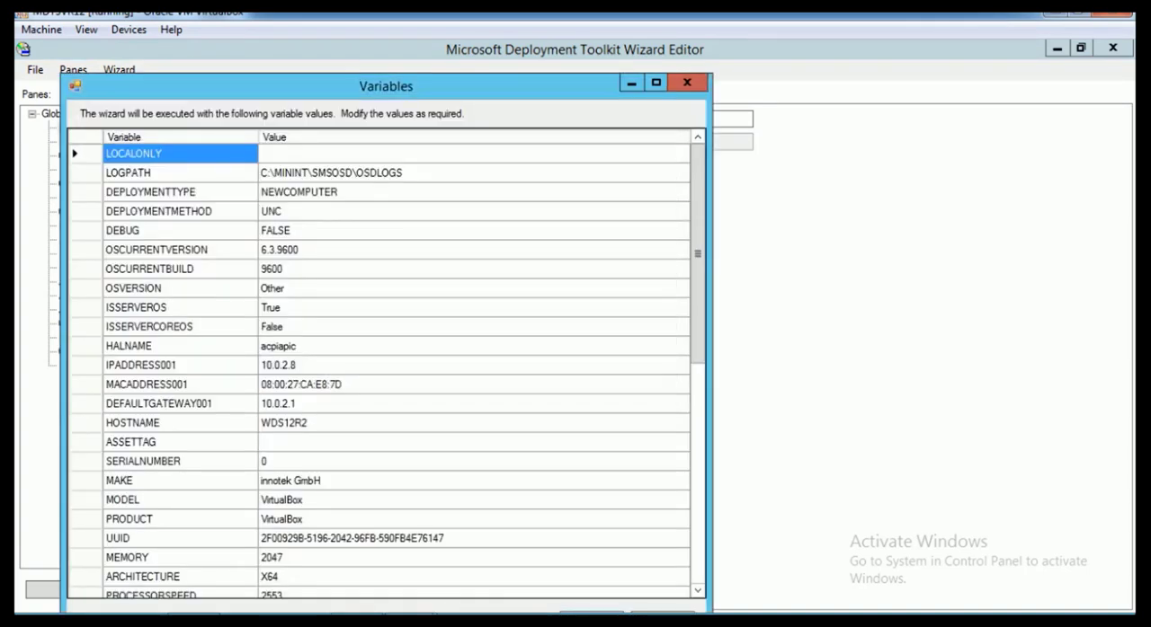
{"action": "double_click", "coordinate": [551, 83]}
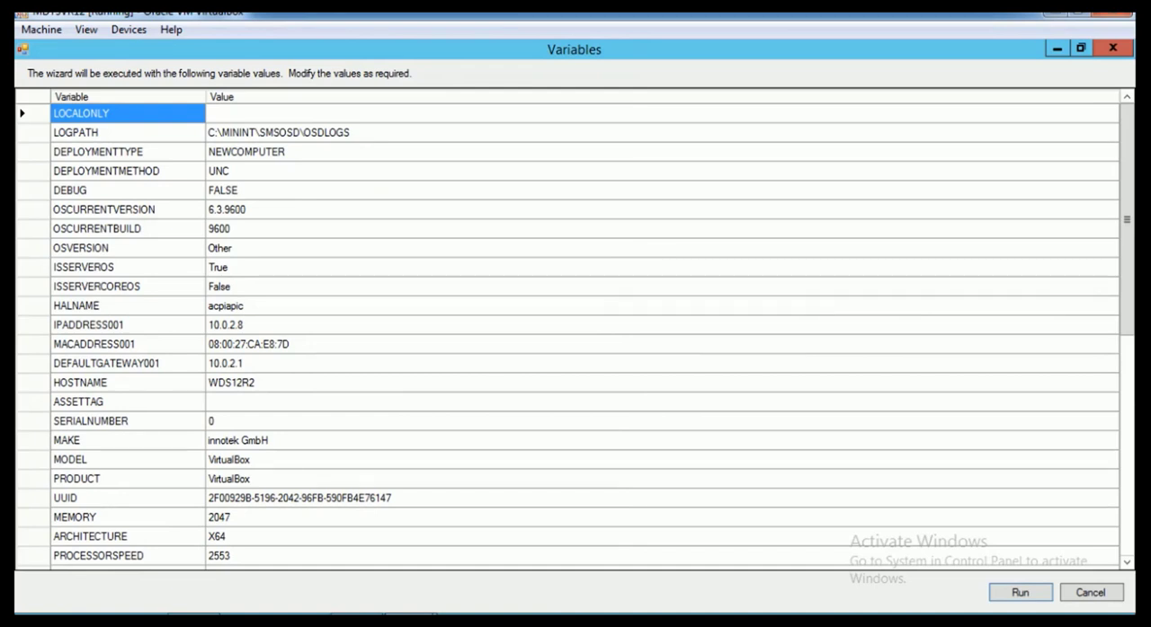
{"action": "left_click", "coordinate": [1021, 593]}
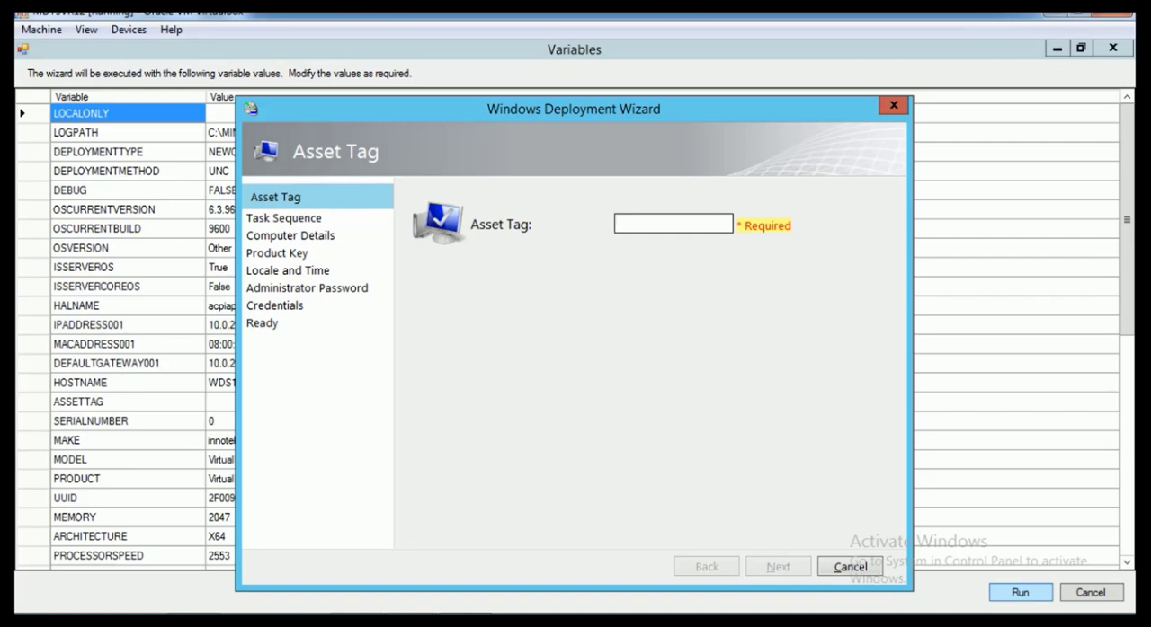
Test the Asset Tag field with an overlong string of sixteen 1s, clear it, and enter 1234565
{"action": "type", "text": "1111111111111111"}
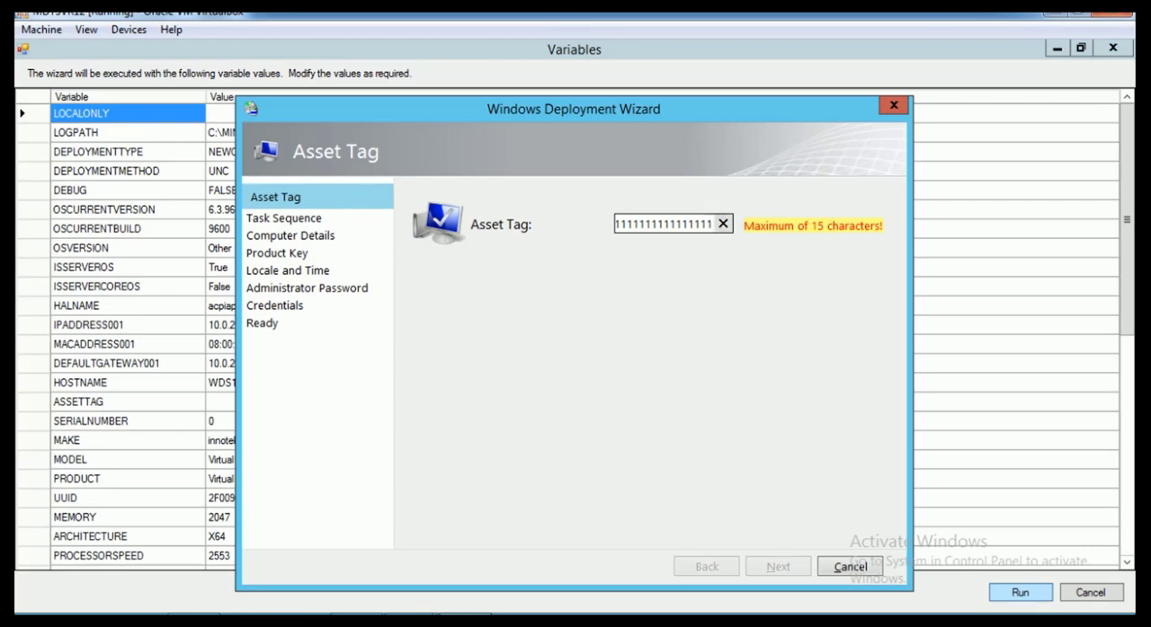
{"action": "left_click", "coordinate": [722, 224]}
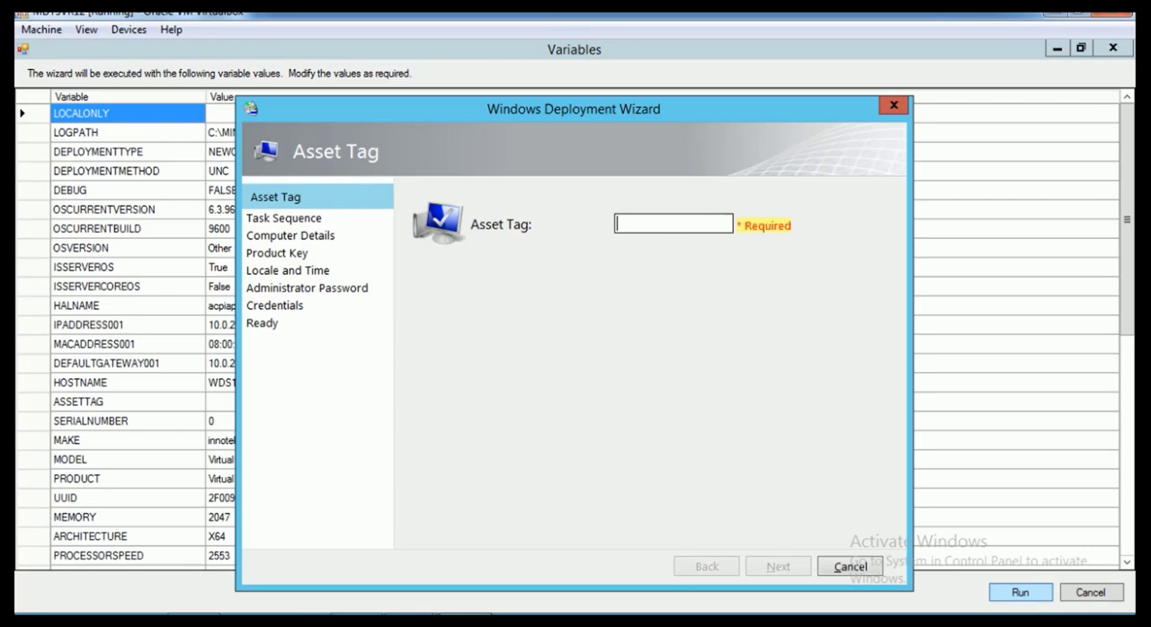
{"action": "type", "text": "1234565"}
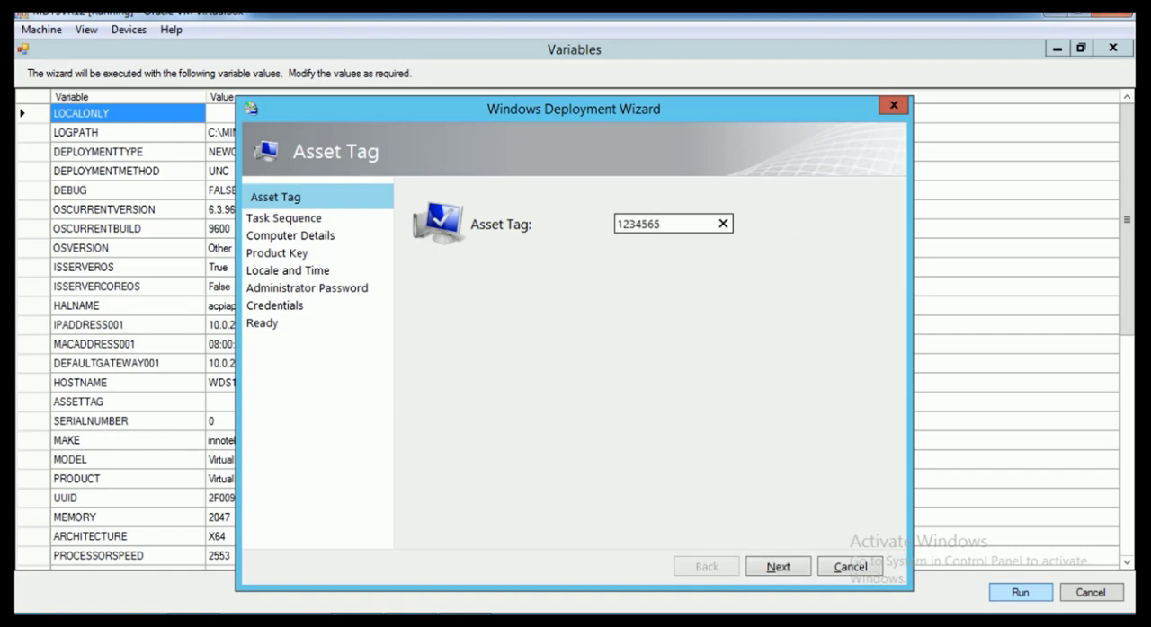
Replace the last three digits of the asset tag with 11223344 and continue to the Task Sequence page
{"action": "key", "text": "BackSpace"}
{"action": "key", "text": "BackSpace"}
{"action": "key", "text": "BackSpace"}
{"action": "key", "text": "BackSpace"}
{"action": "key", "text": "BackSpace"}
{"action": "key", "text": "BackSpace"}
{"action": "key", "text": "BackSpace"}
{"action": "type", "text": "11223344"}
{"action": "key", "text": "Return"}
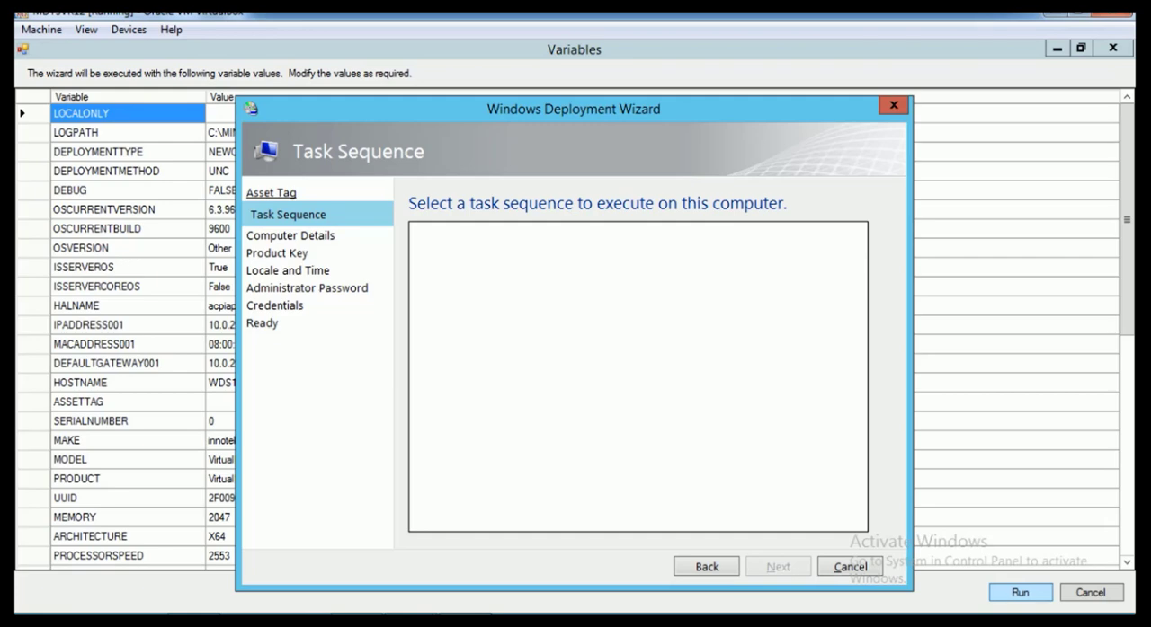
Cancel the test wizard, confirm the cancellation, and review the resulting variables, including DEFINITION and WIZARDCOMPLETE
{"action": "left_click", "coordinate": [849, 566]}
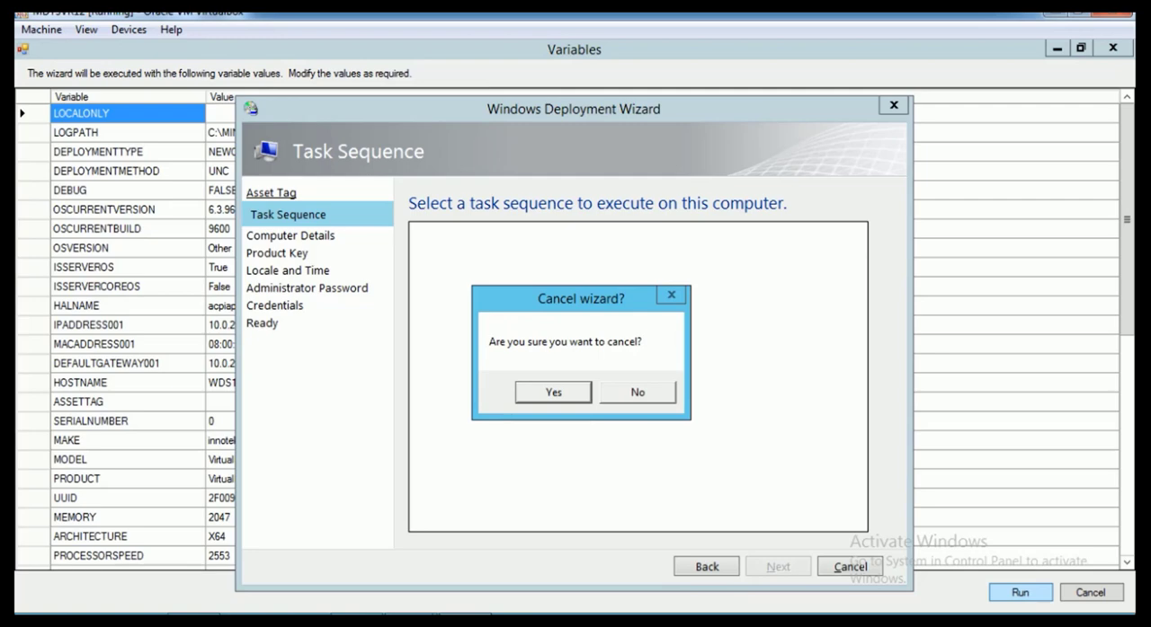
{"action": "left_click", "coordinate": [553, 392]}
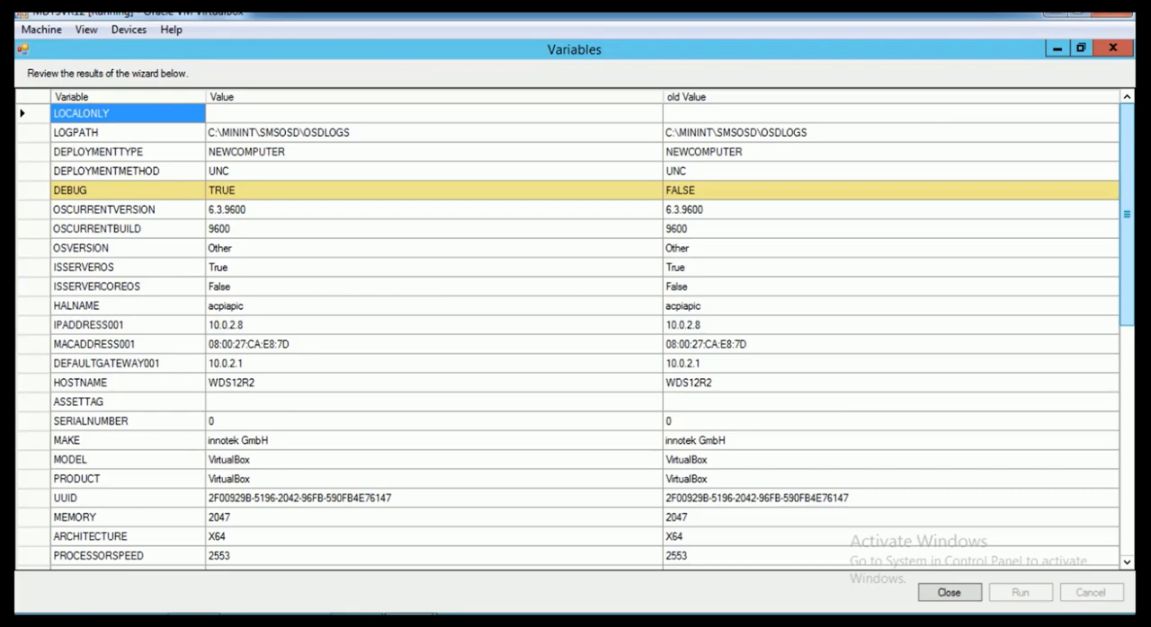
{"action": "left_click_drag", "start_coordinate": [1126, 214], "coordinate": [1126, 443]}
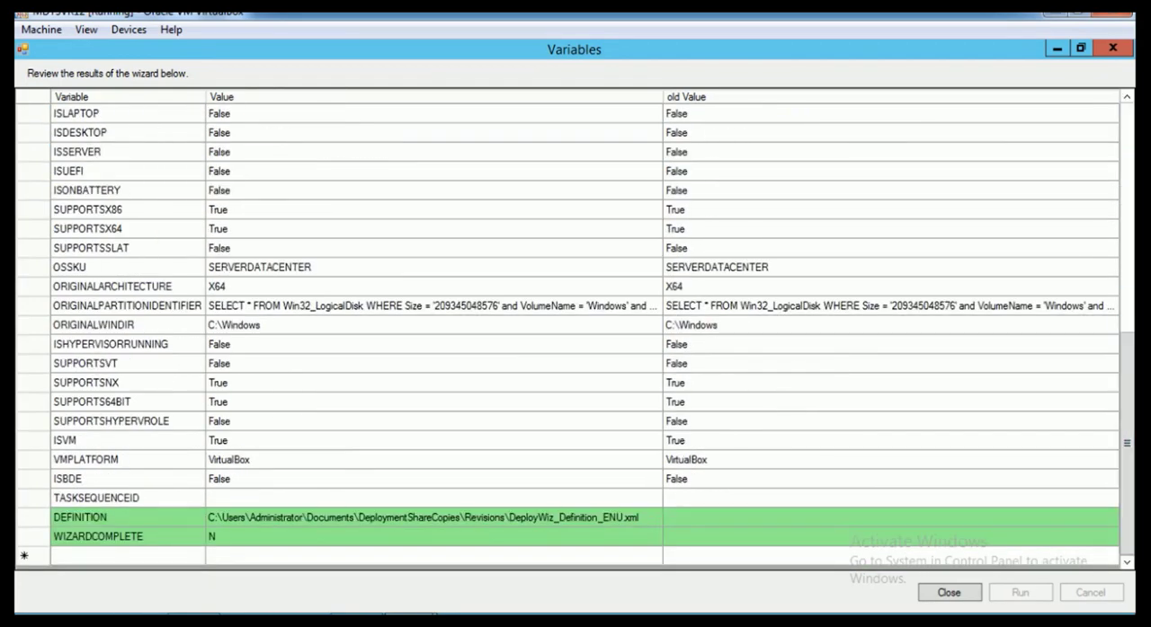
{"action": "left_click", "coordinate": [434, 537]}
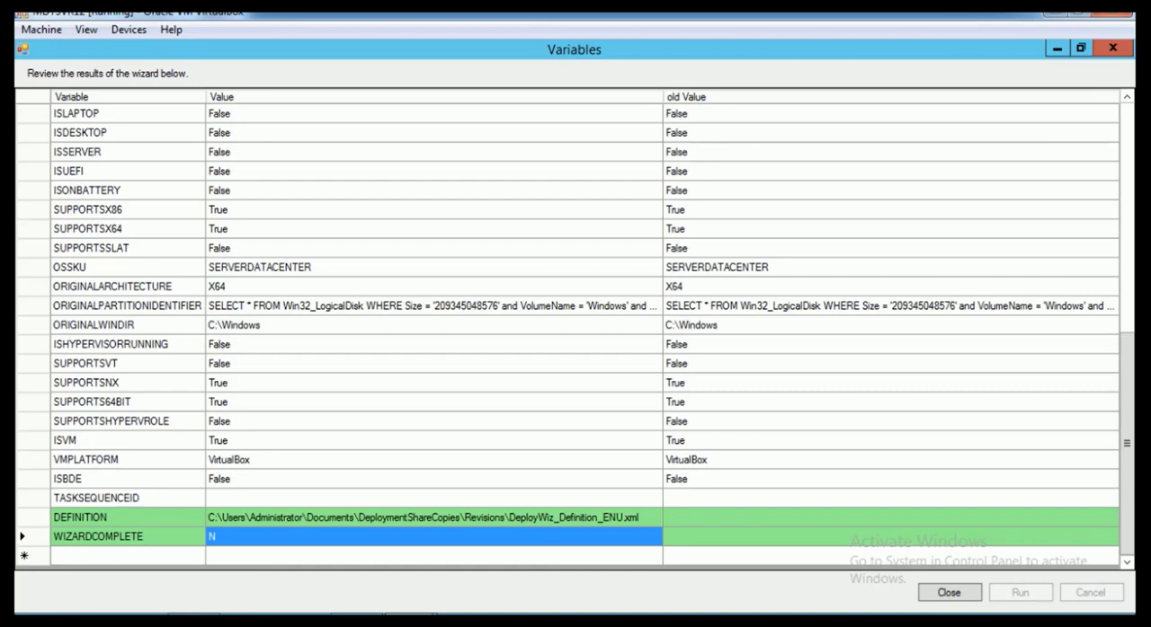
{"action": "left_click", "coordinate": [434, 518]}
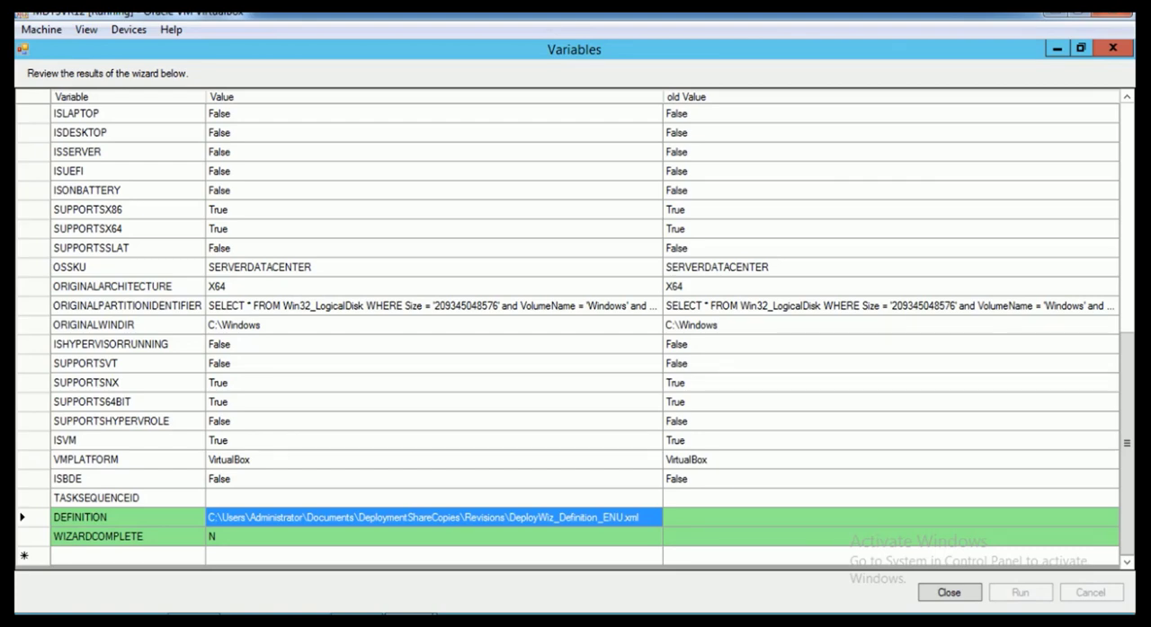
{"action": "scroll", "coordinate": [575, 333], "scroll_direction": "up", "scroll_amount": 8}
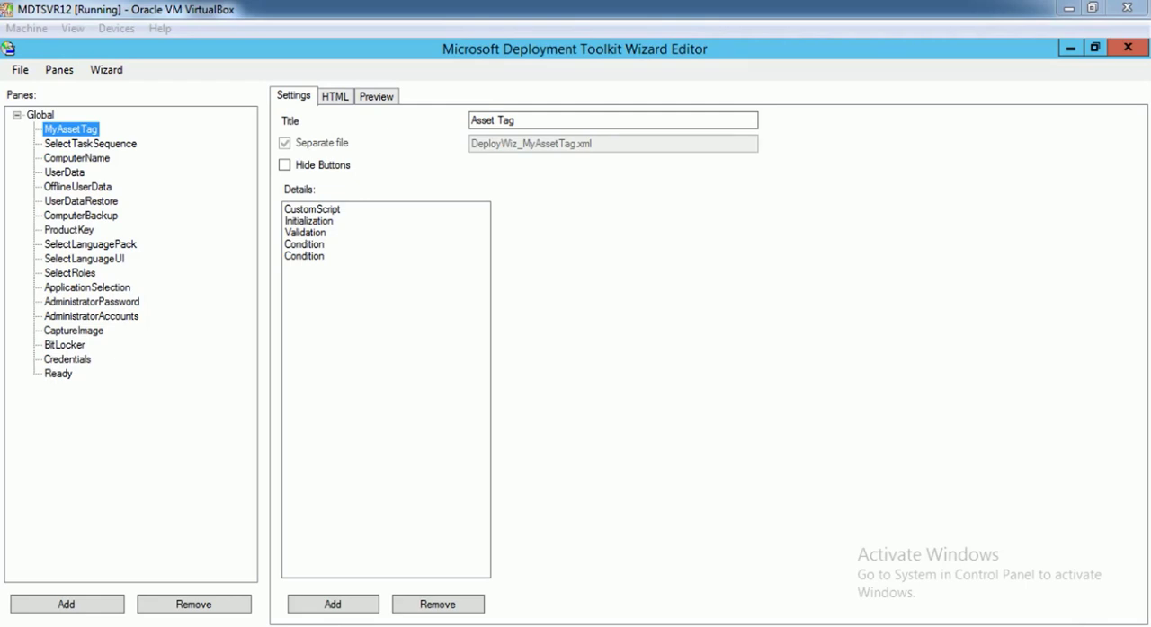
Look through panes such as UserDataRestore, ComputerBackup, ProductKey and AdministratorPassword, comparing their details with those of MyAssetTag
{"action": "left_click", "coordinate": [80, 201]}
{"action": "left_click", "coordinate": [92, 302]}
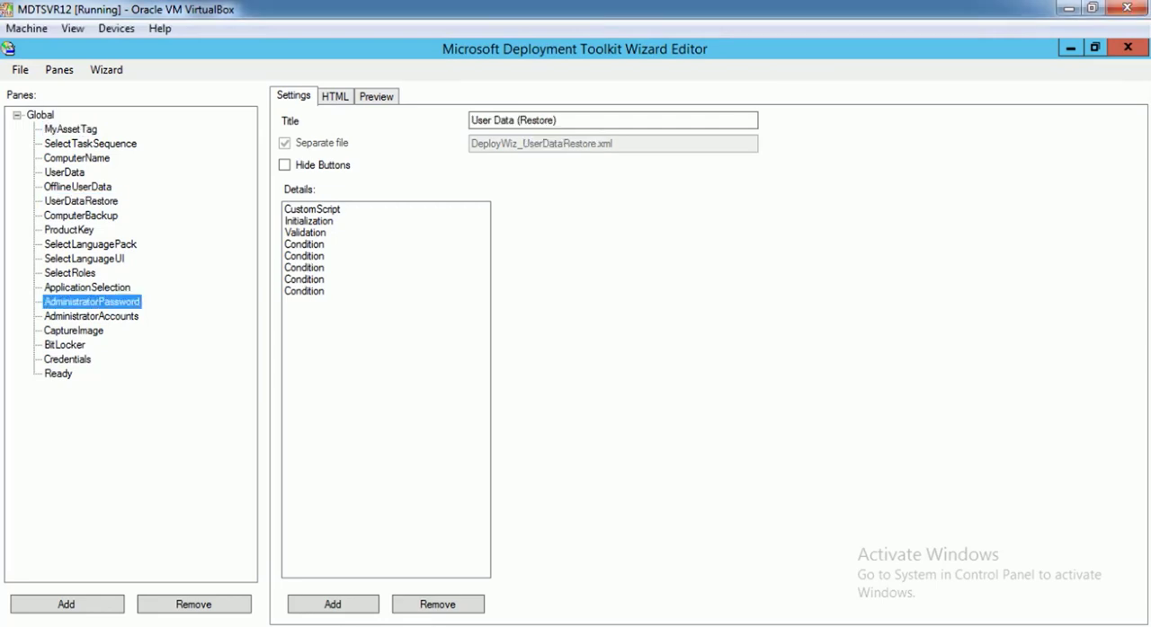
{"action": "left_click", "coordinate": [81, 216]}
{"action": "left_click", "coordinate": [71, 130]}
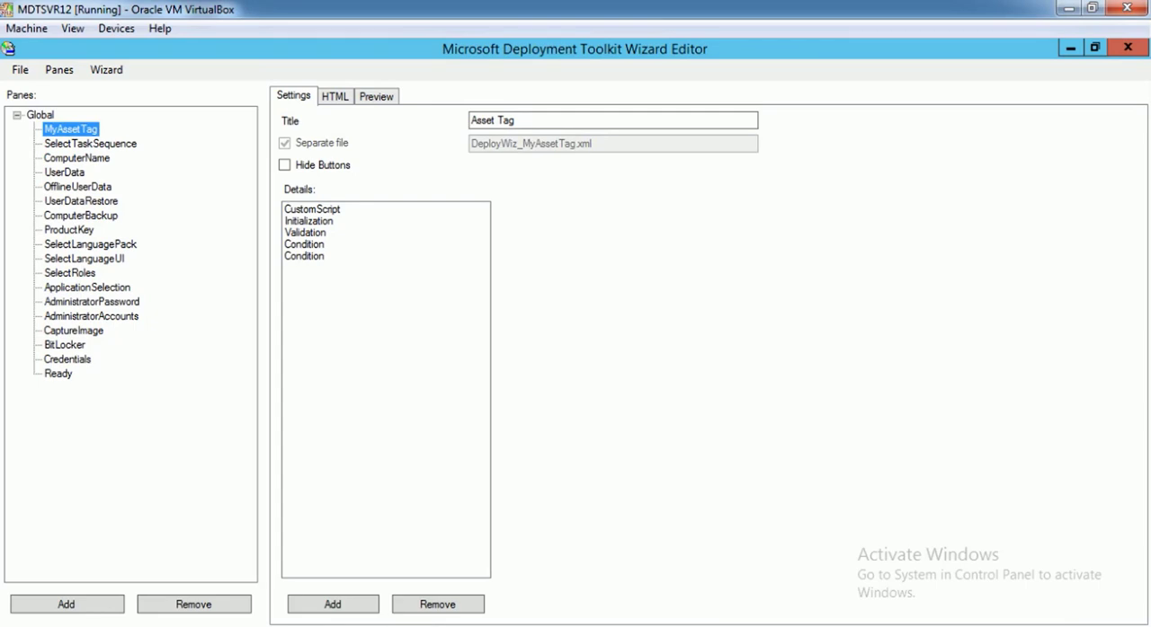
{"action": "left_click", "coordinate": [64, 172]}
{"action": "left_click", "coordinate": [70, 230]}
{"action": "left_click", "coordinate": [92, 302]}
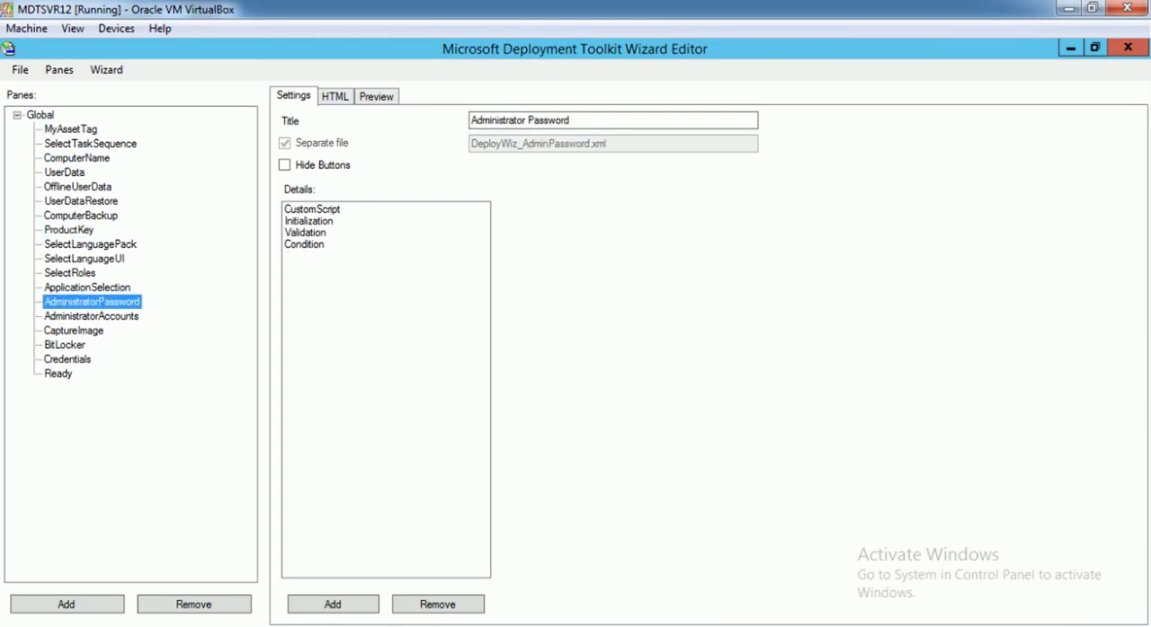
{"action": "left_click", "coordinate": [71, 129]}
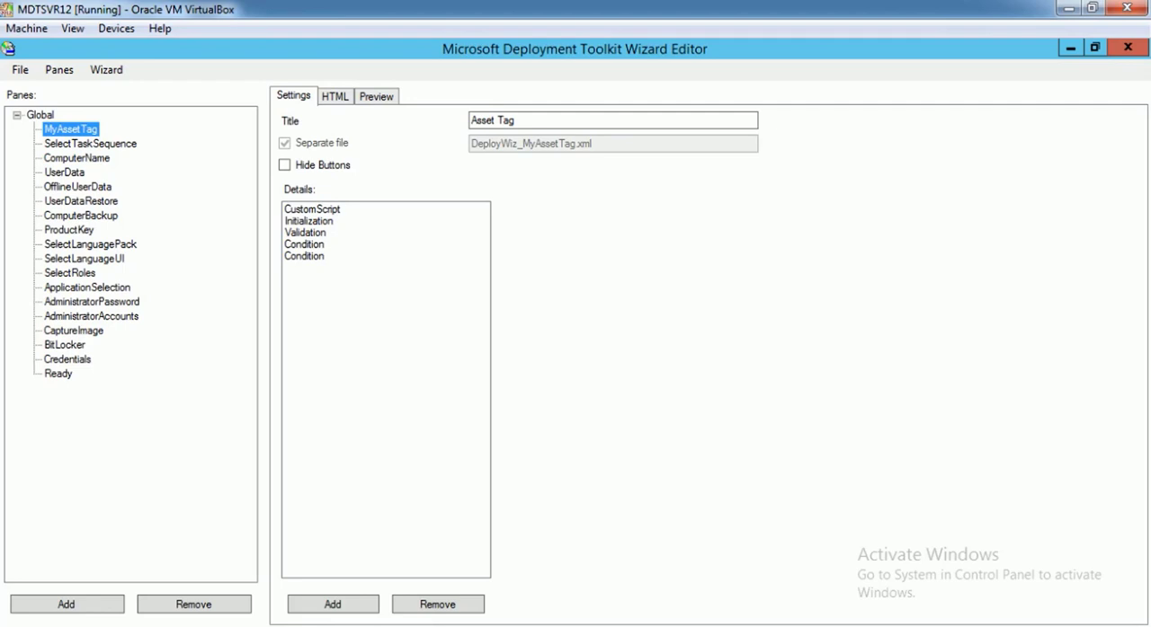
Switch to File Explorer and copy DeployWiz_MyAssetTag.vbs and DeployWiz_MyAssetTag.xml from Documents\DeploymentShareCopies\Revisions
{"action": "key", "text": "alt+Tab"}
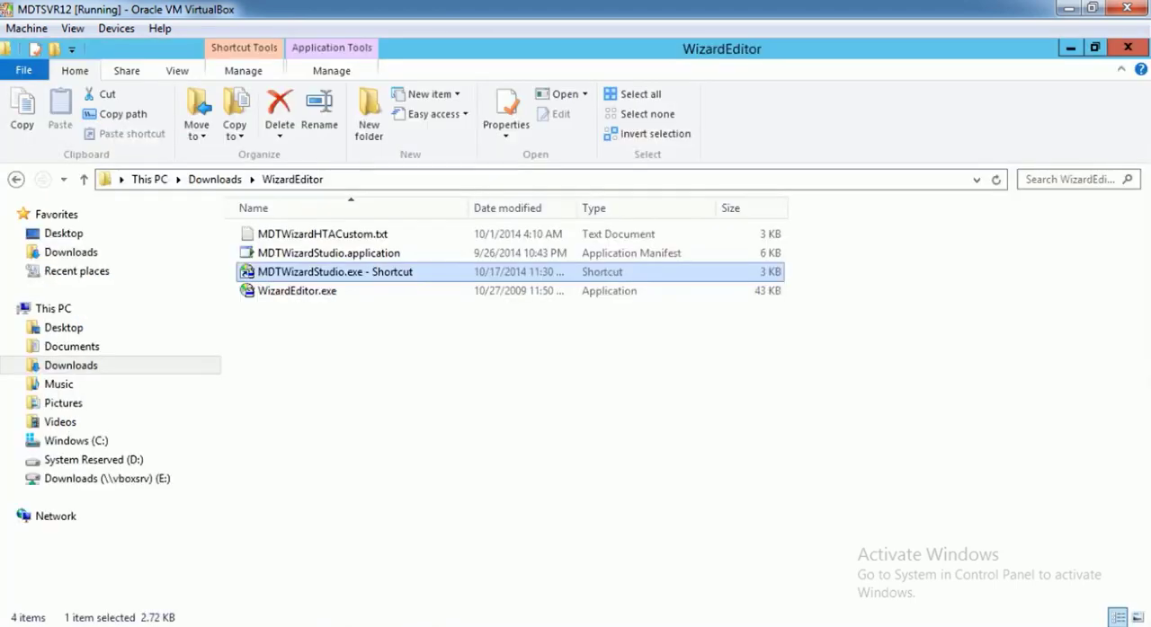
{"action": "left_click", "coordinate": [72, 347]}
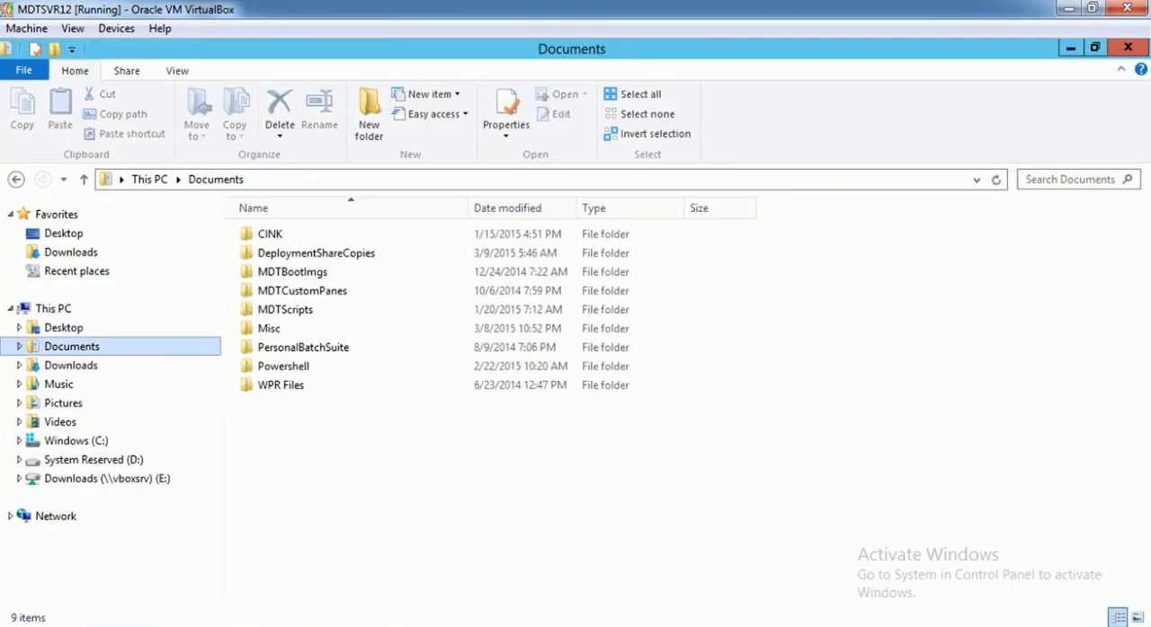
{"action": "double_click", "coordinate": [315, 253]}
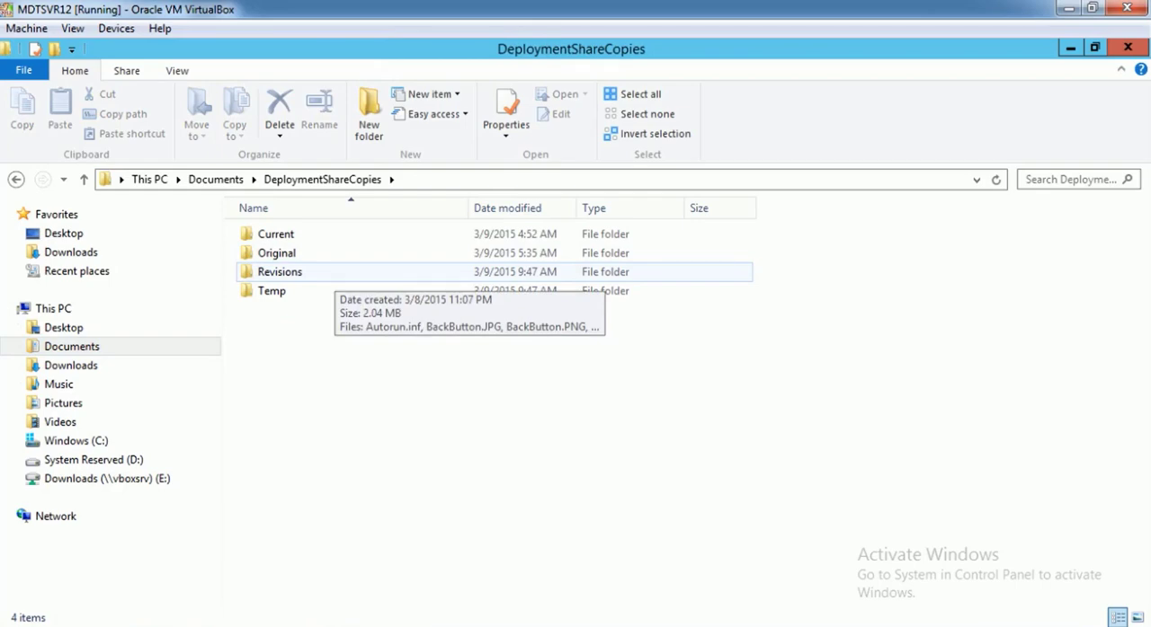
{"action": "double_click", "coordinate": [335, 272]}
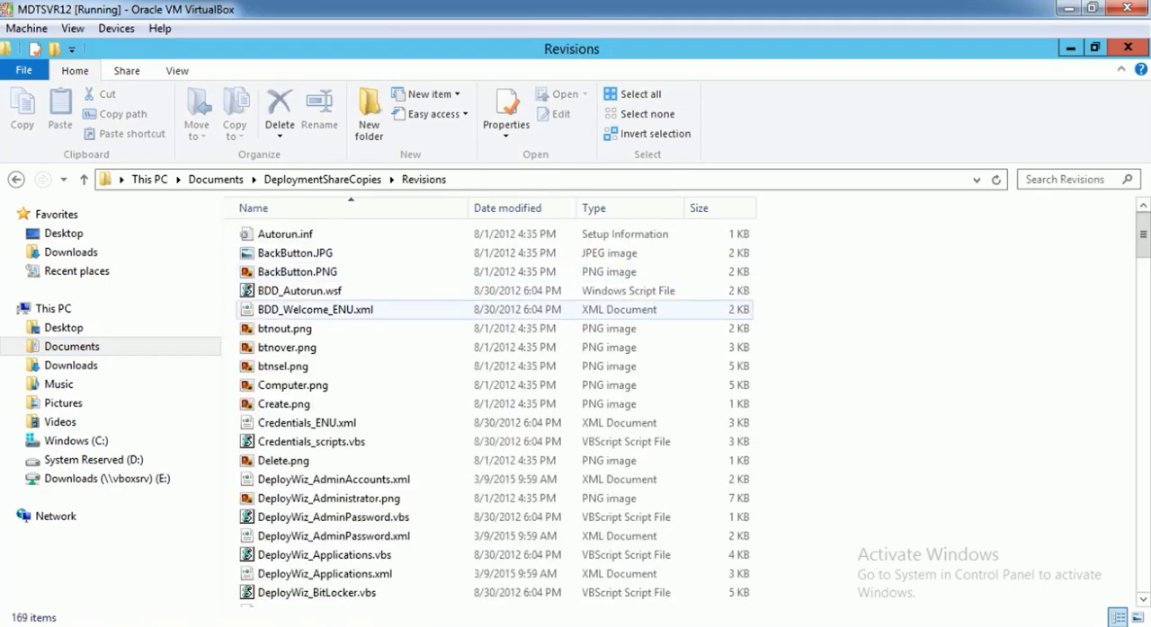
{"action": "scroll", "coordinate": [360, 408], "scroll_direction": "down", "scroll_amount": 4}
{"action": "scroll", "coordinate": [359, 409], "scroll_direction": "down", "scroll_amount": 8}
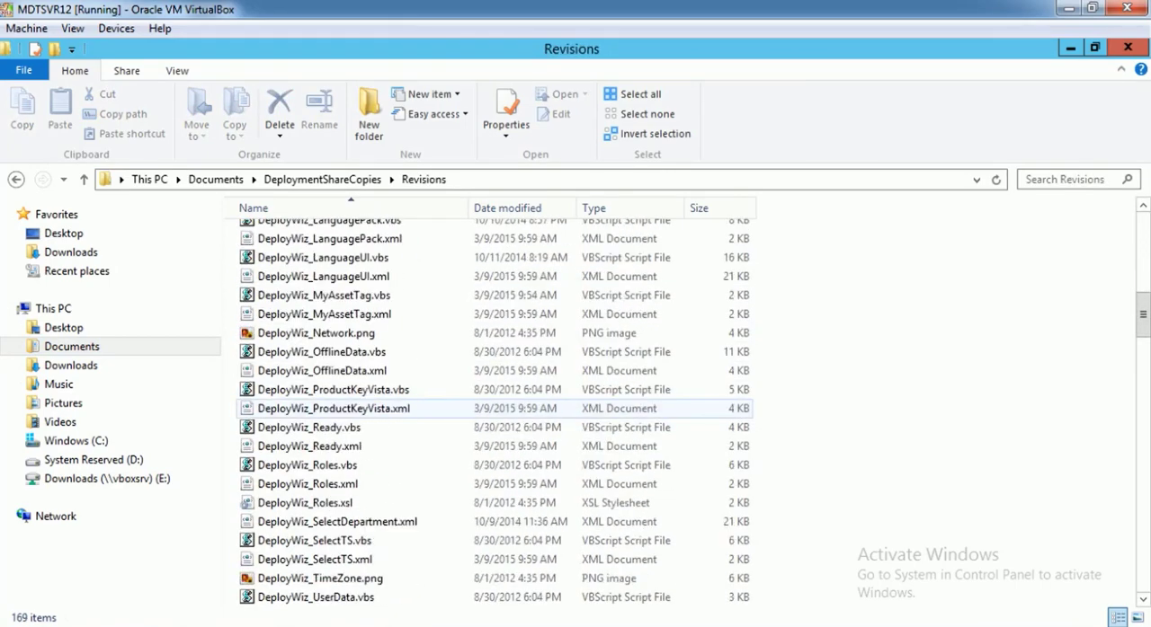
{"action": "left_click", "coordinate": [324, 296]}
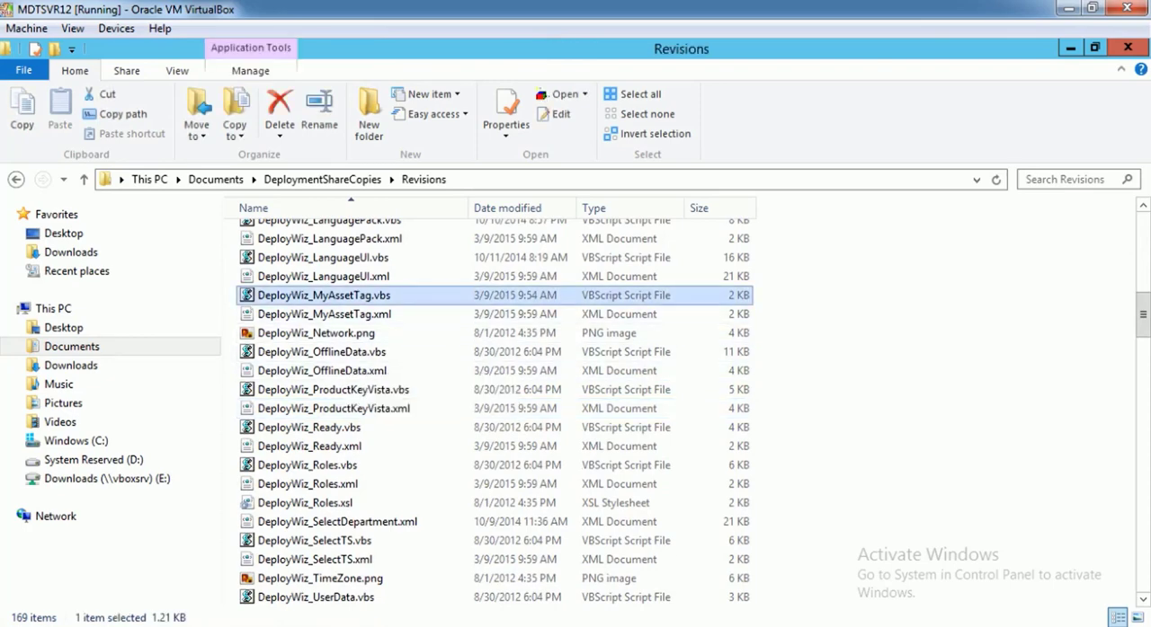
{"action": "left_click", "coordinate": [323, 314], "text": "ctrl"}
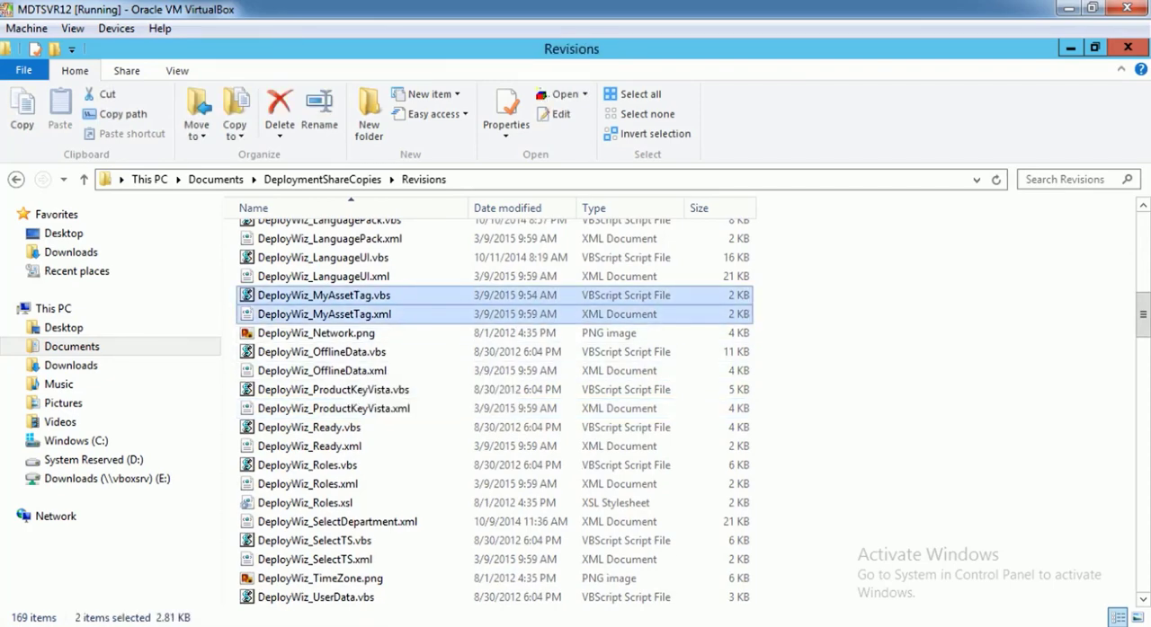
{"action": "key", "text": "ctrl+c"}
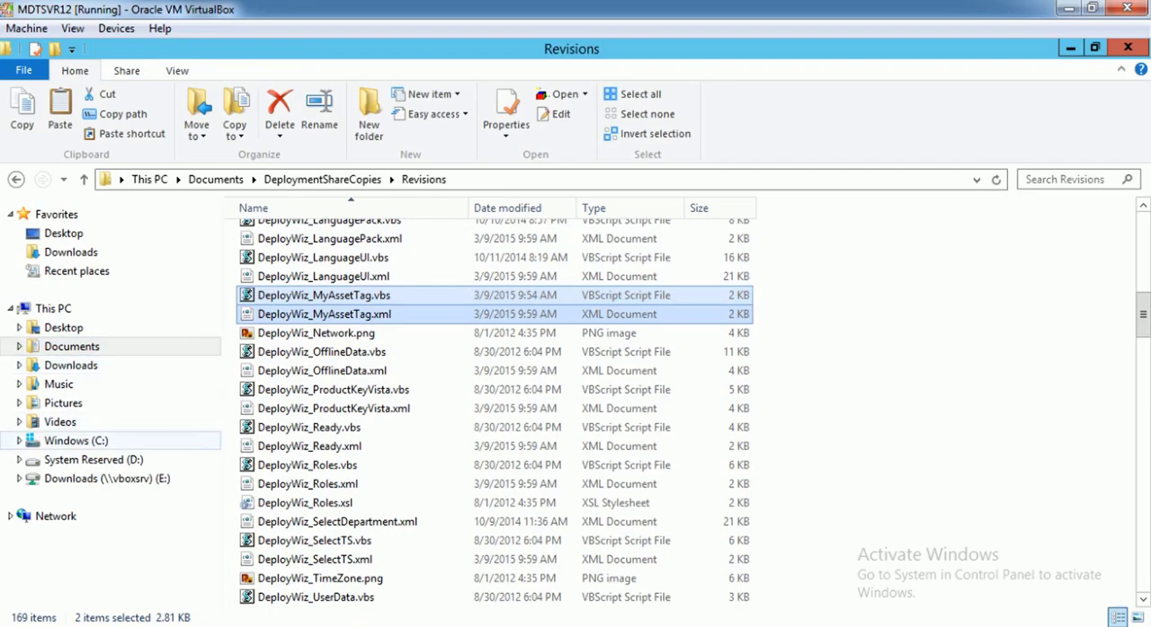
Paste the two copied MyAssetTag files into the Scripts folder of C:\DeploymentShare
{"action": "left_click", "coordinate": [76, 440]}
{"action": "double_click", "coordinate": [324, 329]}
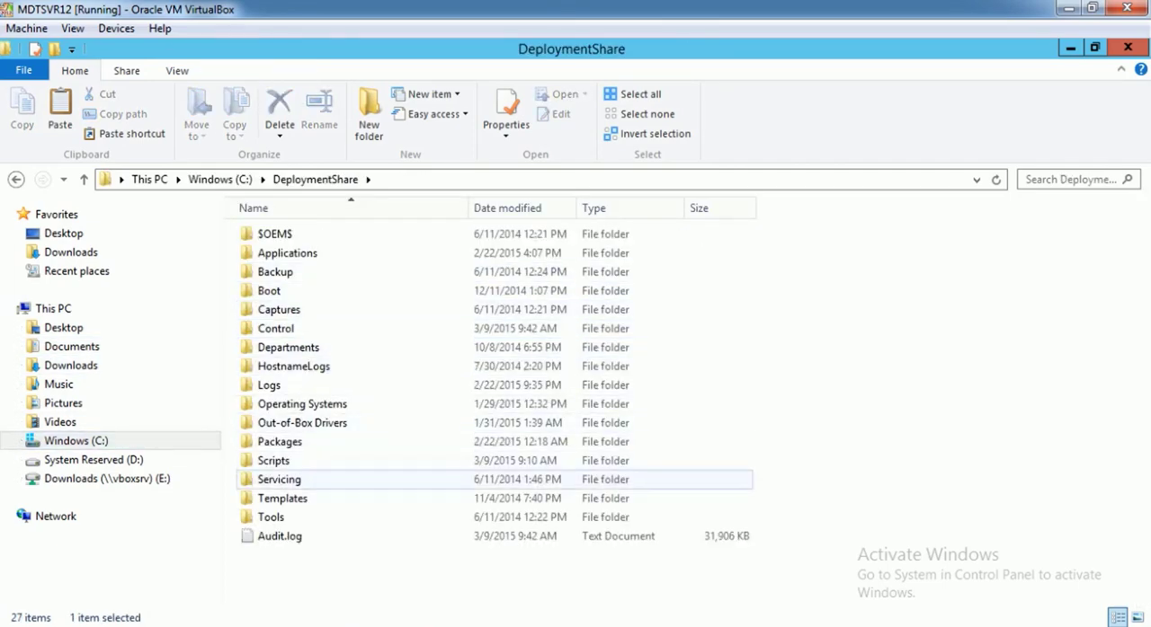
{"action": "double_click", "coordinate": [275, 461]}
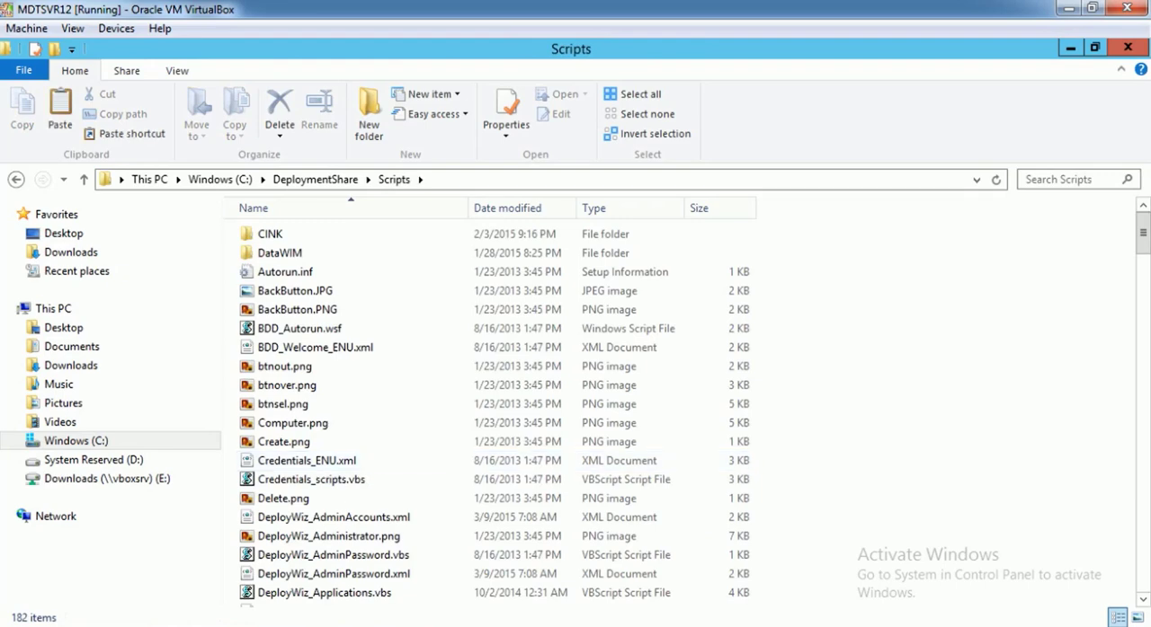
{"action": "key", "text": "ctrl+v"}
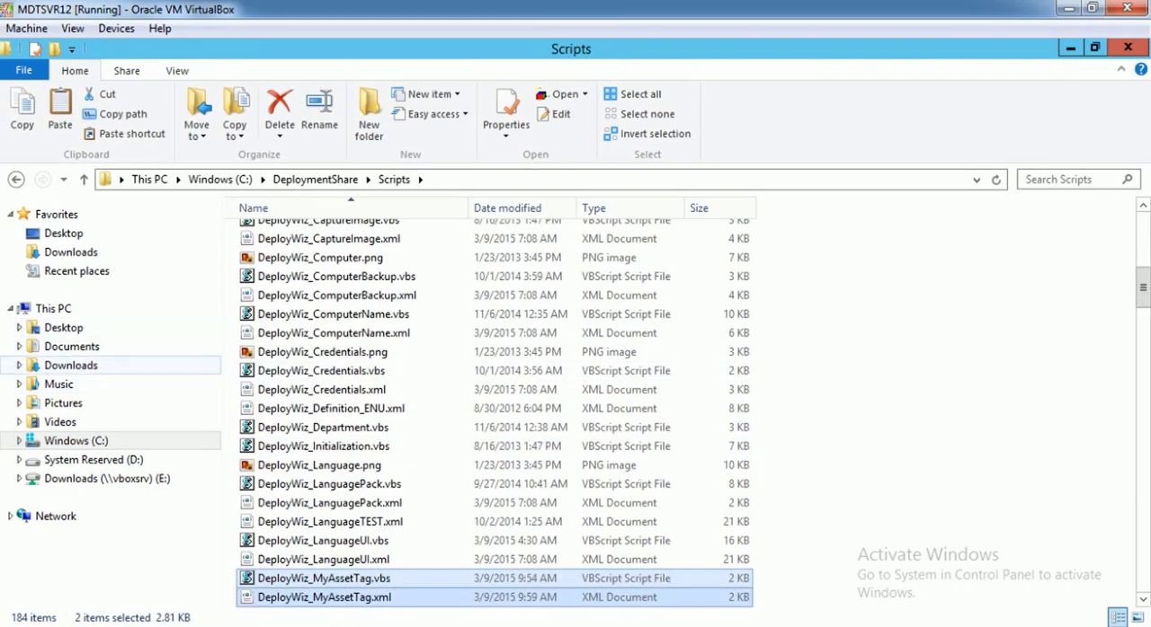
Return File Explorer to the Revisions folder, switch to the Wizard Editor and open DeployWiz_Definition_ENU.xml from C:\DeploymentShare\Scripts
{"action": "left_click", "coordinate": [64, 179]}
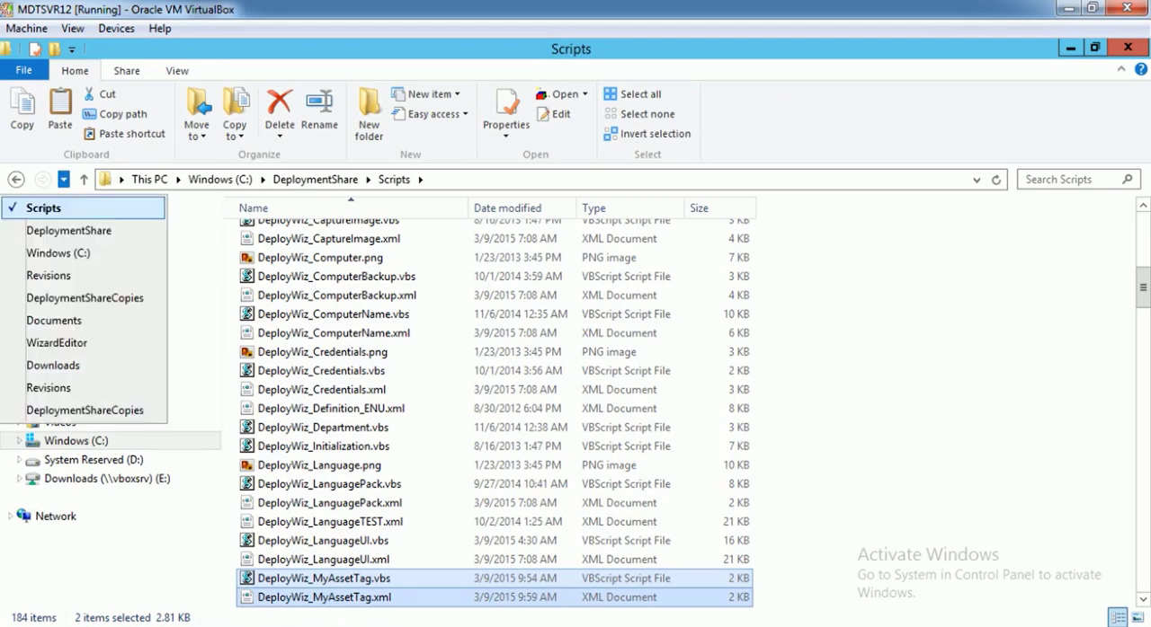
{"action": "left_click", "coordinate": [48, 275]}
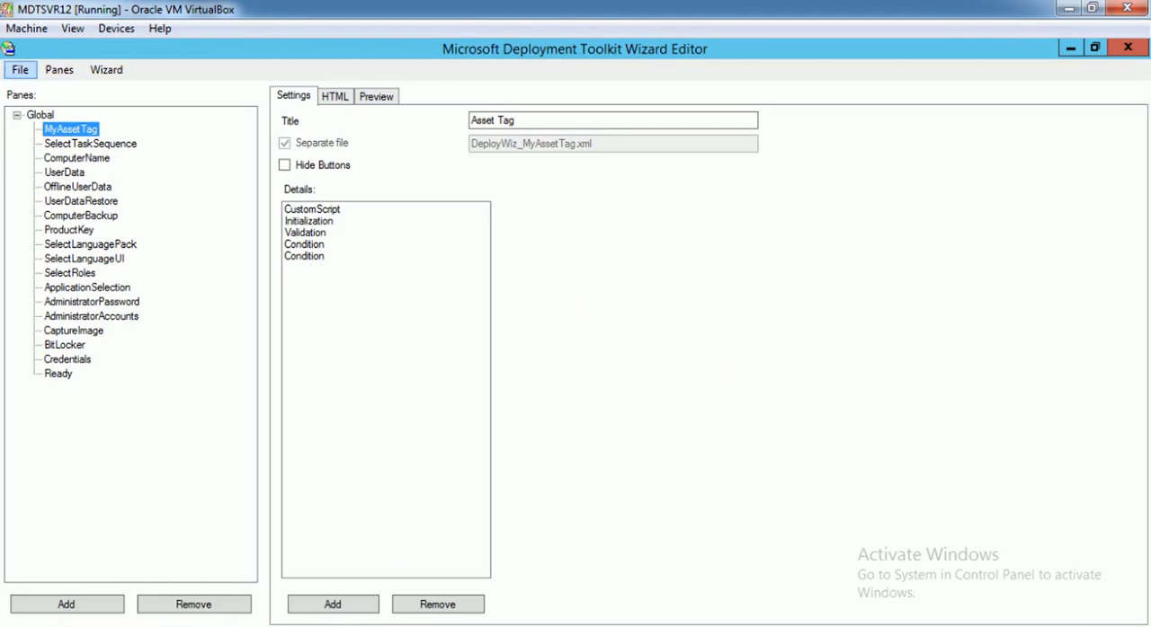
{"action": "left_click", "coordinate": [20, 69]}
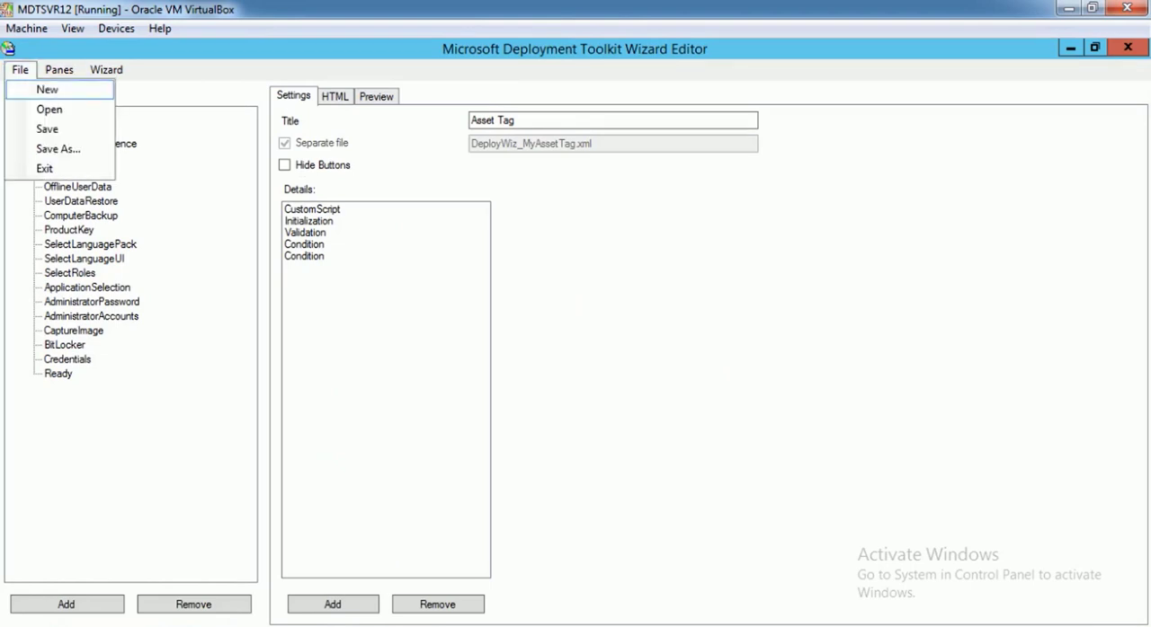
{"action": "left_click", "coordinate": [49, 108]}
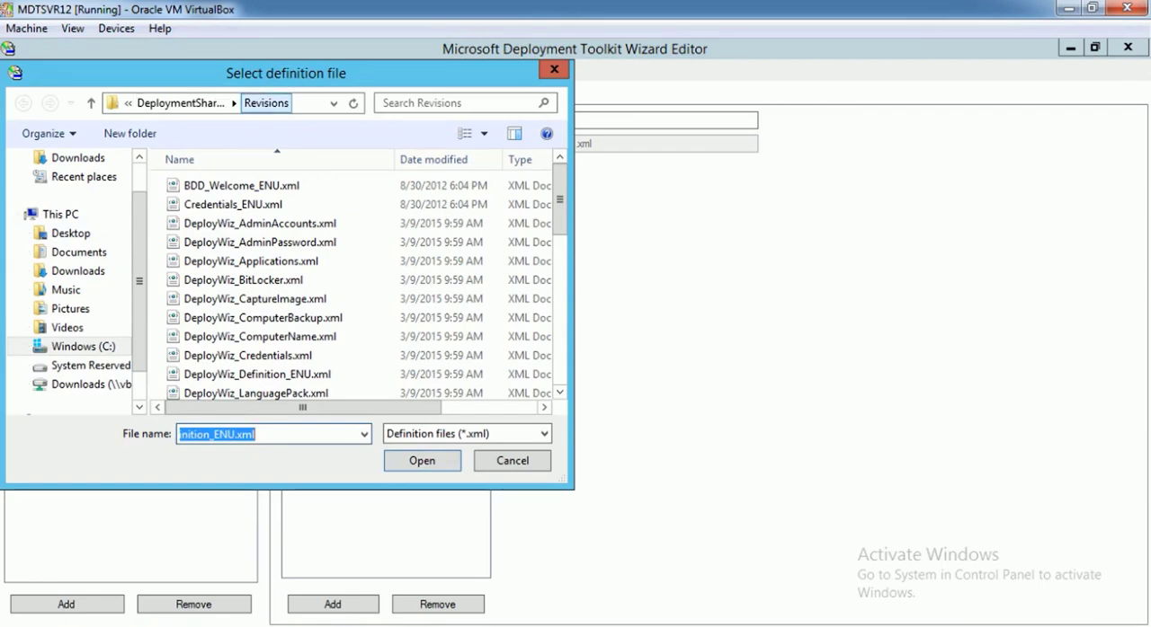
{"action": "left_click", "coordinate": [82, 346]}
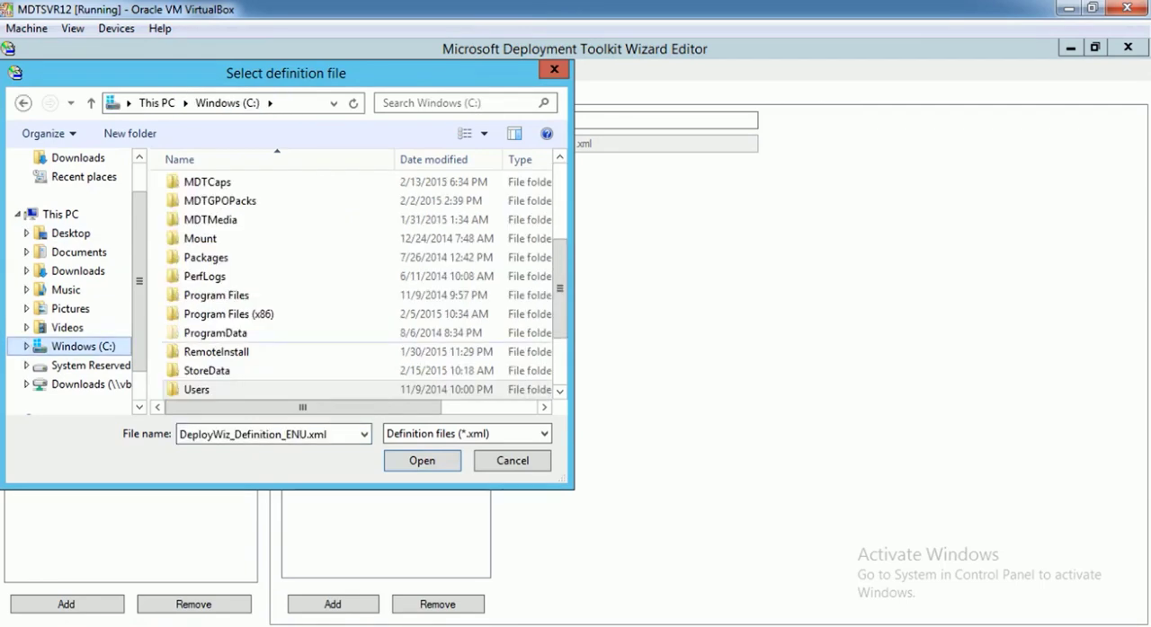
{"action": "scroll", "coordinate": [359, 279], "scroll_direction": "up", "scroll_amount": 2}
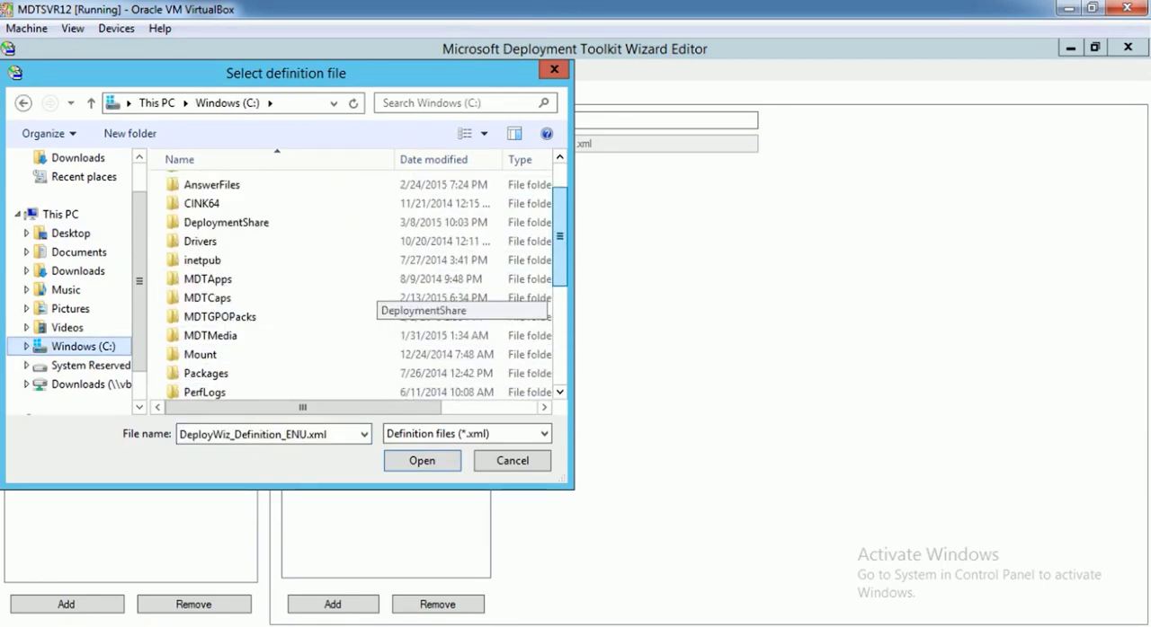
{"action": "left_click", "coordinate": [225, 223]}
{"action": "double_click", "coordinate": [224, 222]}
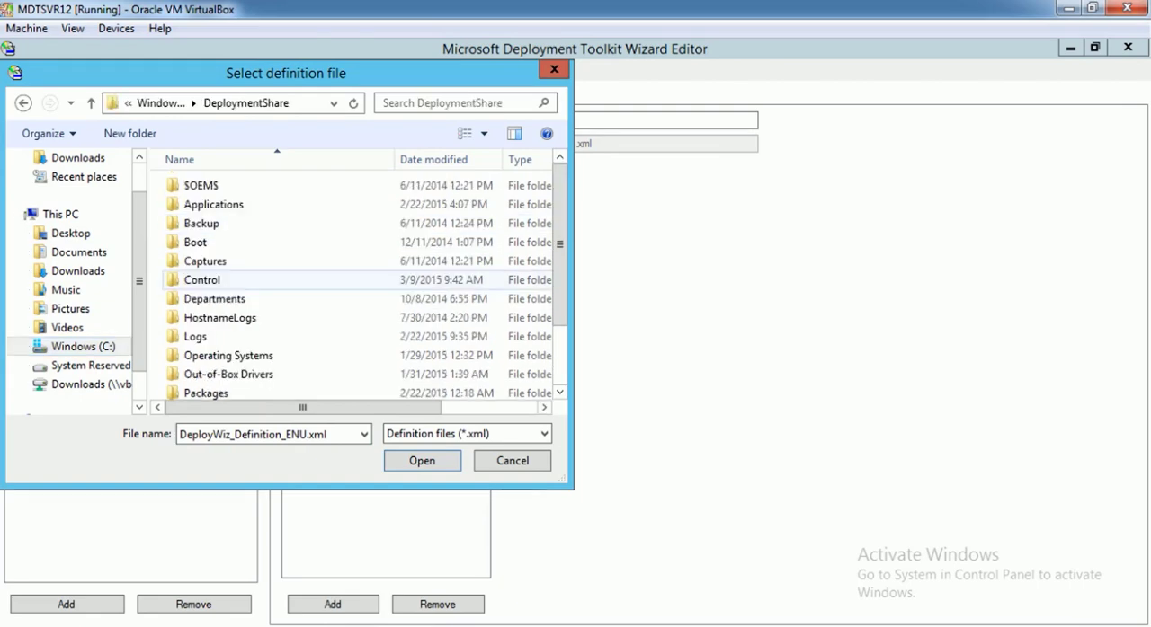
{"action": "scroll", "coordinate": [269, 323], "scroll_direction": "down", "scroll_amount": 2}
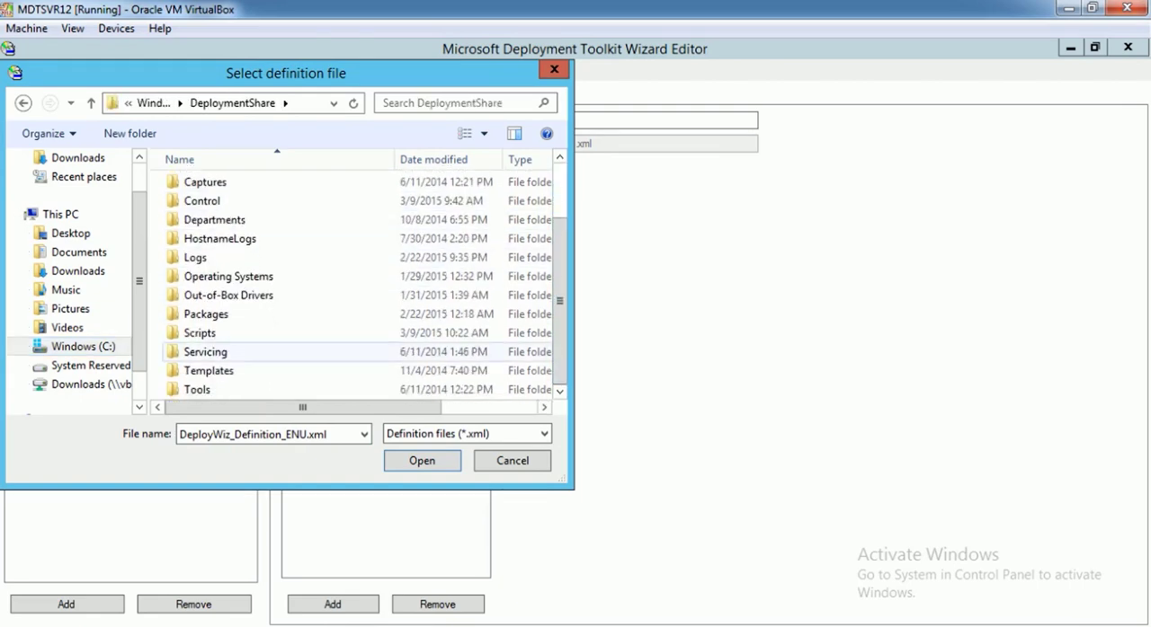
{"action": "double_click", "coordinate": [199, 333]}
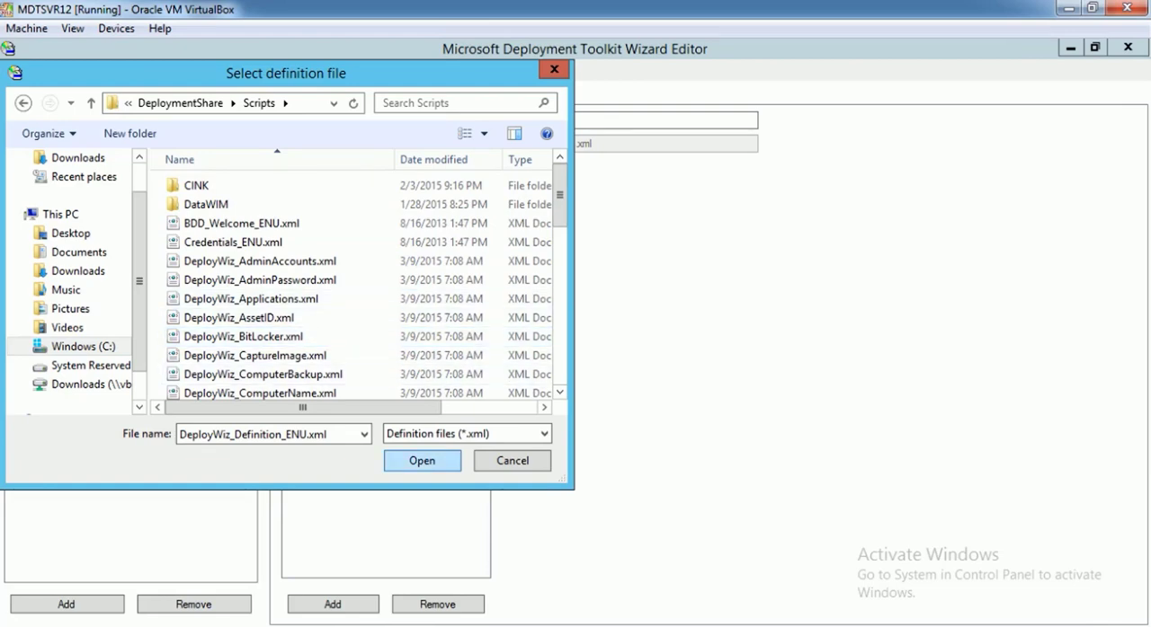
{"action": "left_click", "coordinate": [421, 461]}
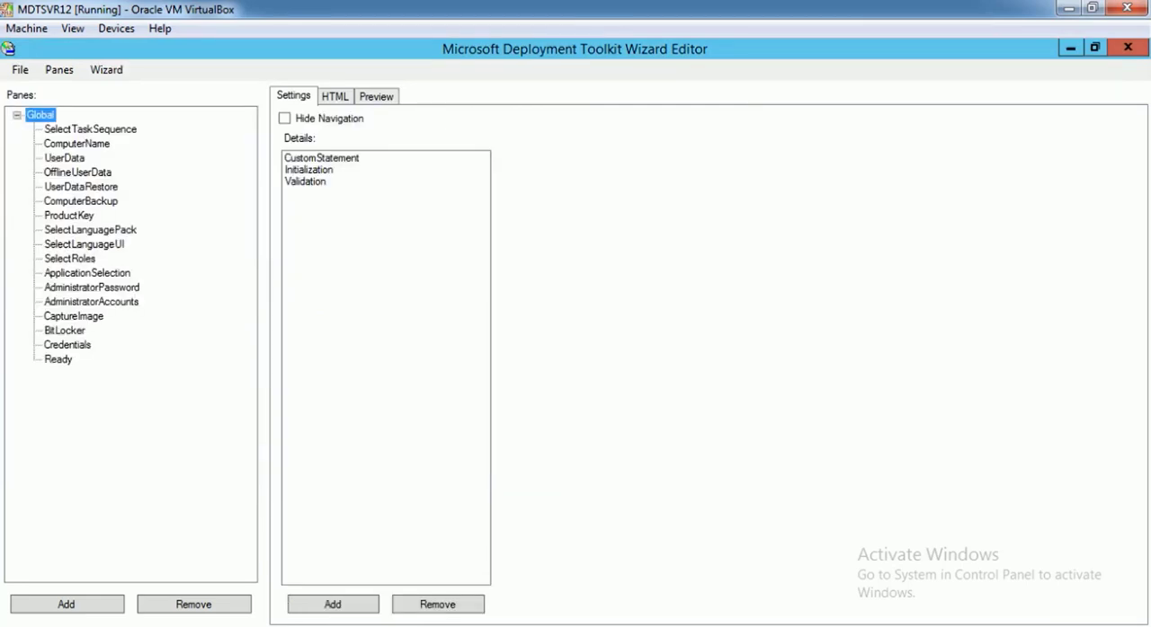
Look through the panes of the deployment share's definition from SelectTaskSequence to SelectRoles, checking their titles and details
{"action": "key", "text": "Down"}
{"action": "key", "text": "Down"}
{"action": "key", "text": "Down"}
{"action": "key", "text": "Down"}
{"action": "key", "text": "Down"}
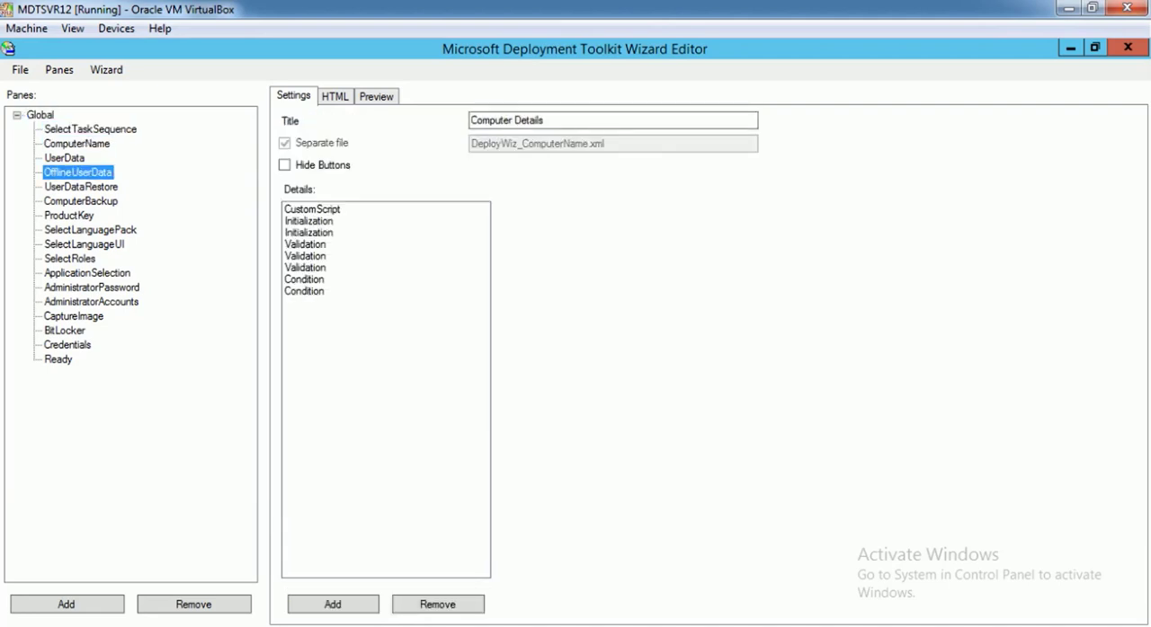
{"action": "key", "text": "Down"}
{"action": "key", "text": "Down"}
{"action": "key", "text": "Down"}
{"action": "key", "text": "Down"}
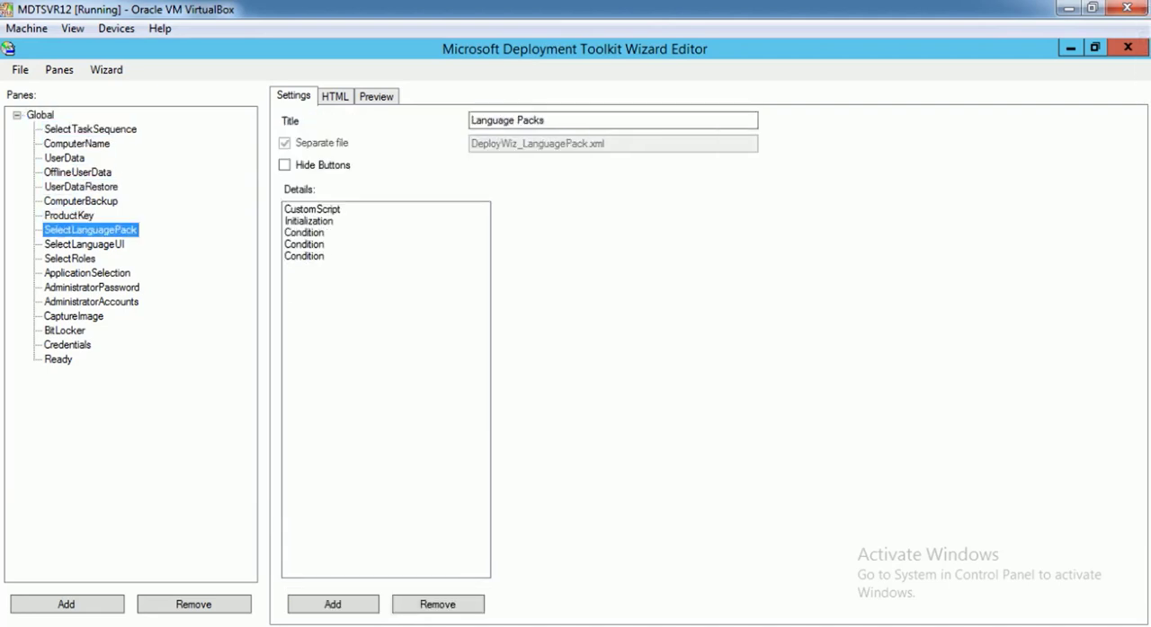
{"action": "key", "text": "Down"}
{"action": "key", "text": "Down"}
{"action": "key", "text": "Up"}
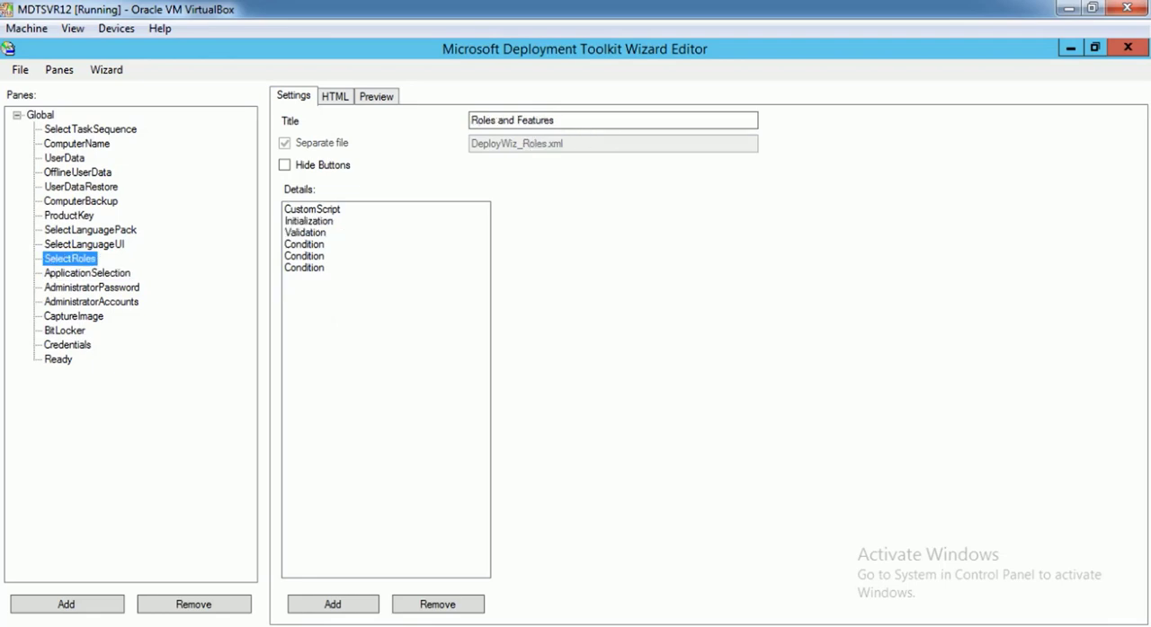
Open DeployWiz_Definition_ENU.xml from the Current folder of Documents\DeploymentShareCopies
{"action": "key", "text": "alt"}
{"action": "key", "text": "Down"}
{"action": "key", "text": "Down"}
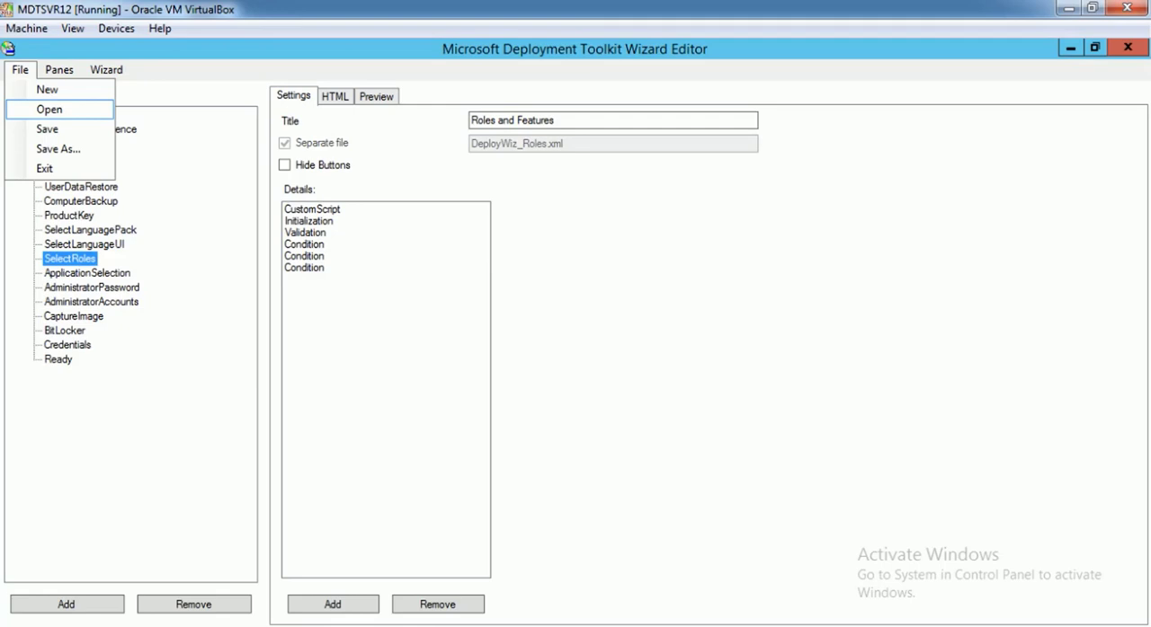
{"action": "key", "text": "Return"}
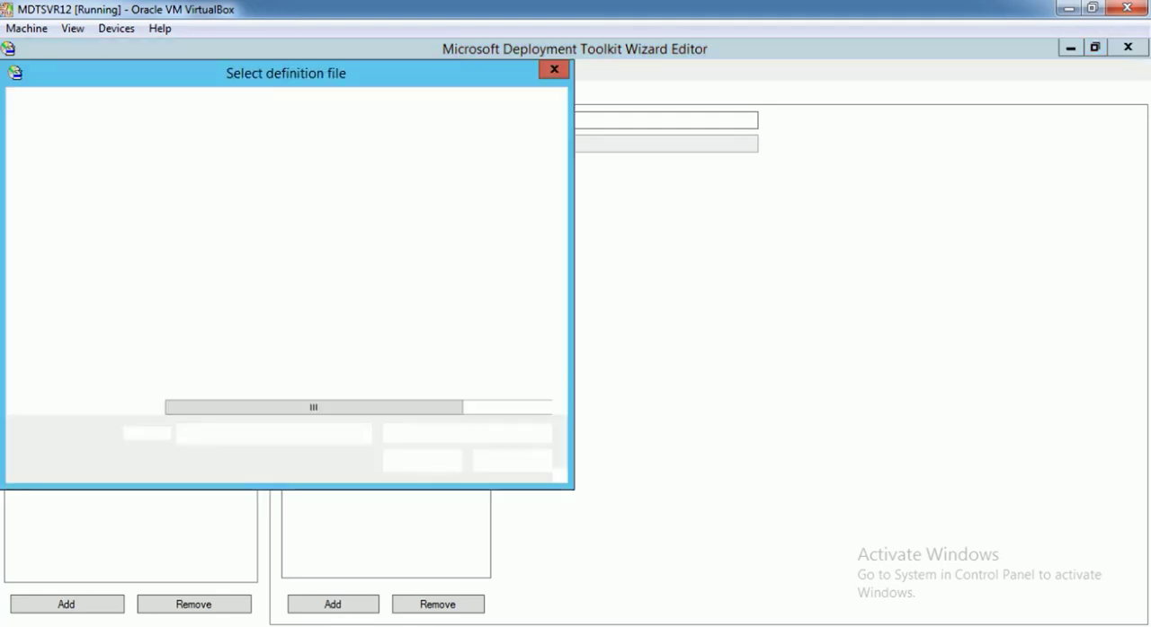
{"action": "left_click", "coordinate": [83, 347]}
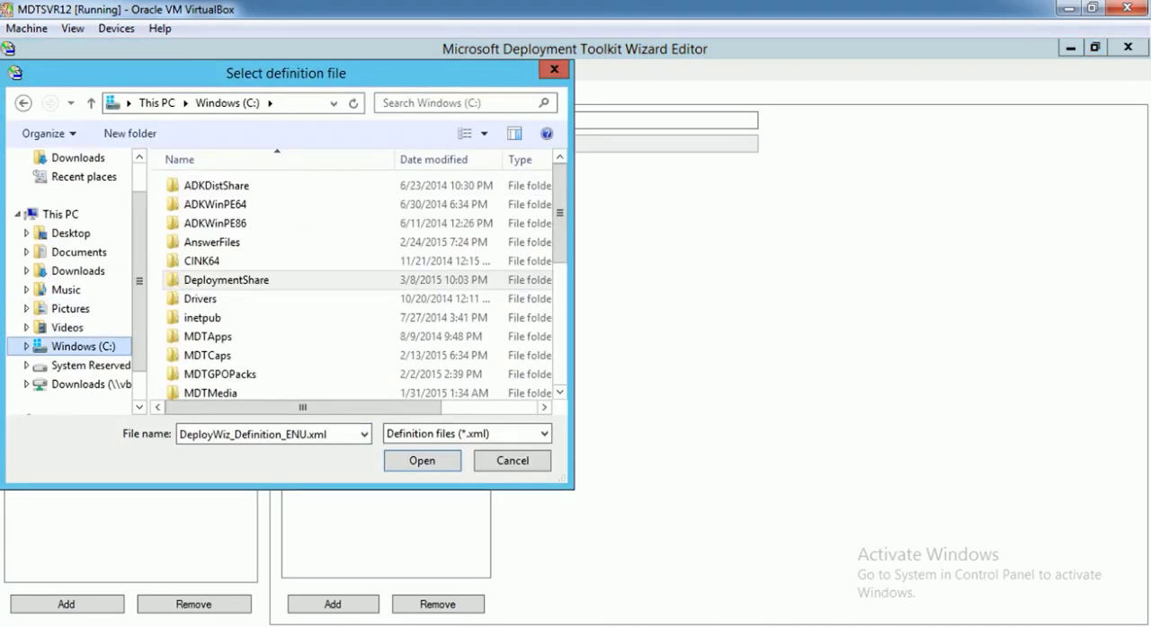
{"action": "left_click", "coordinate": [79, 252]}
{"action": "double_click", "coordinate": [224, 204]}
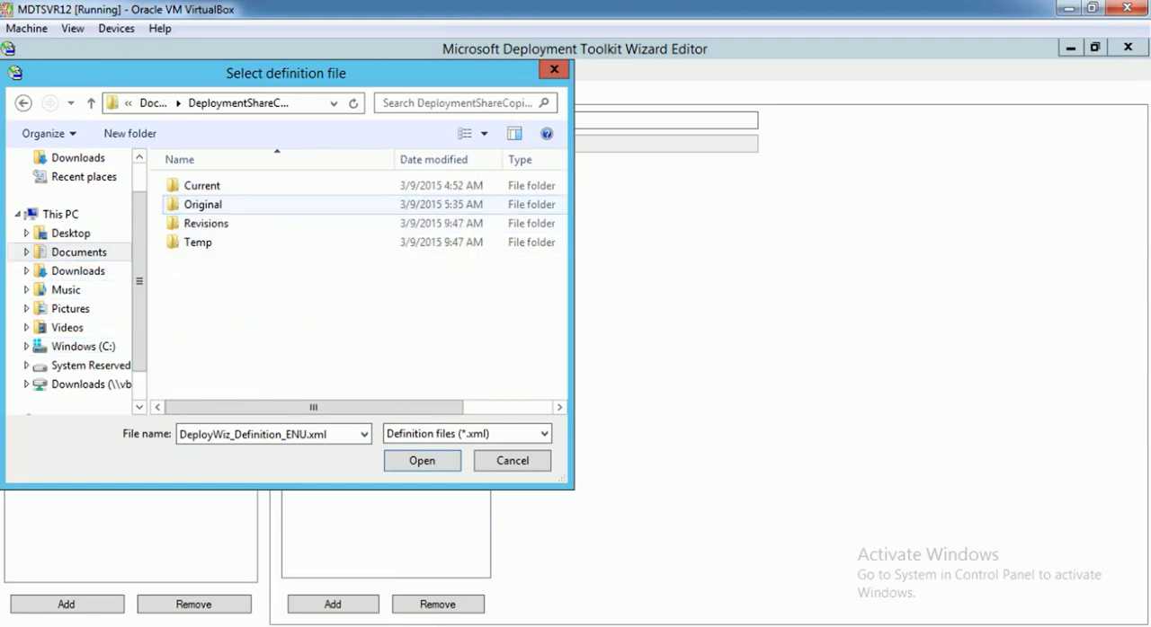
{"action": "double_click", "coordinate": [202, 185]}
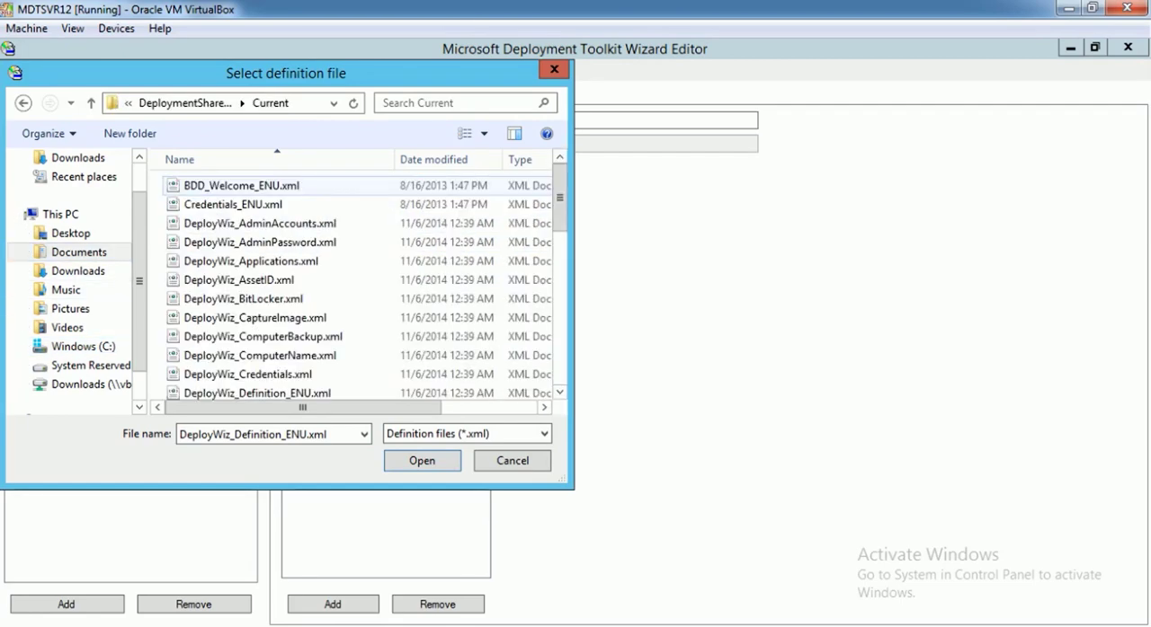
{"action": "scroll", "coordinate": [258, 286], "scroll_direction": "down", "scroll_amount": 2}
{"action": "double_click", "coordinate": [257, 295]}
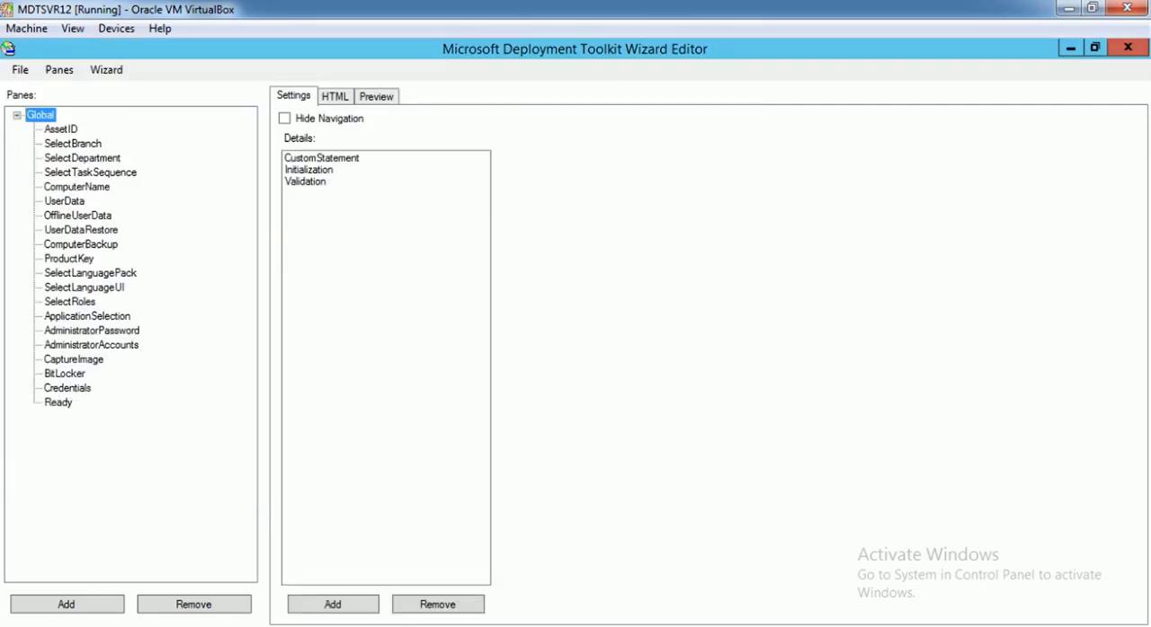
Examine the AssetID, SelectBranch and SelectDepartment panes, previewing the branch office and department choices
{"action": "left_click", "coordinate": [61, 129]}
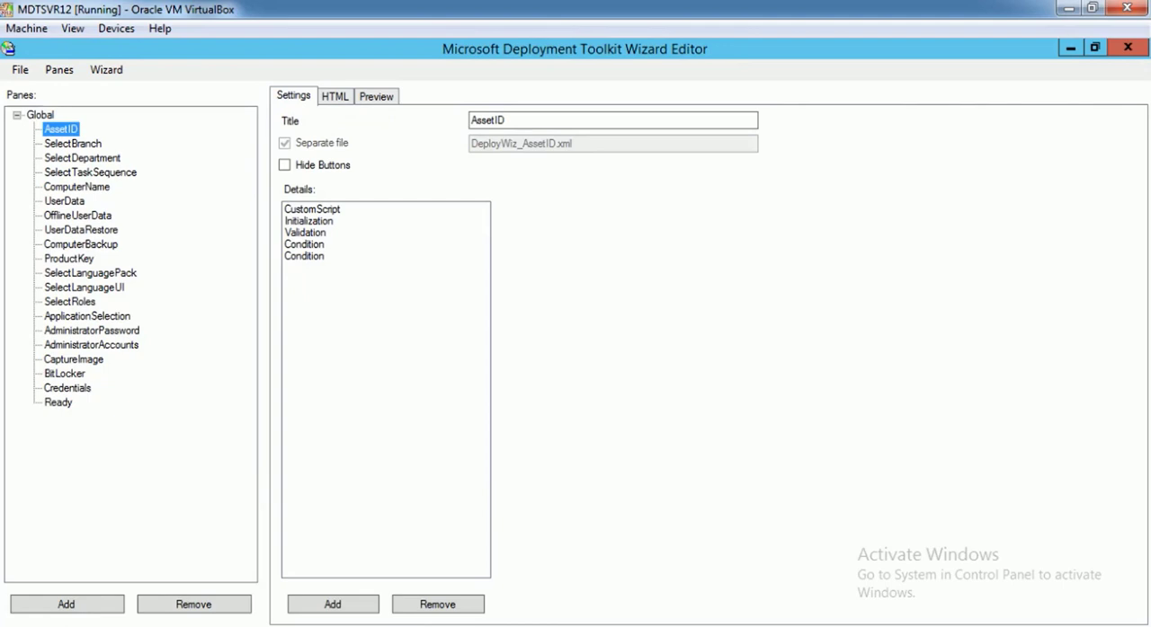
{"action": "left_click", "coordinate": [72, 144]}
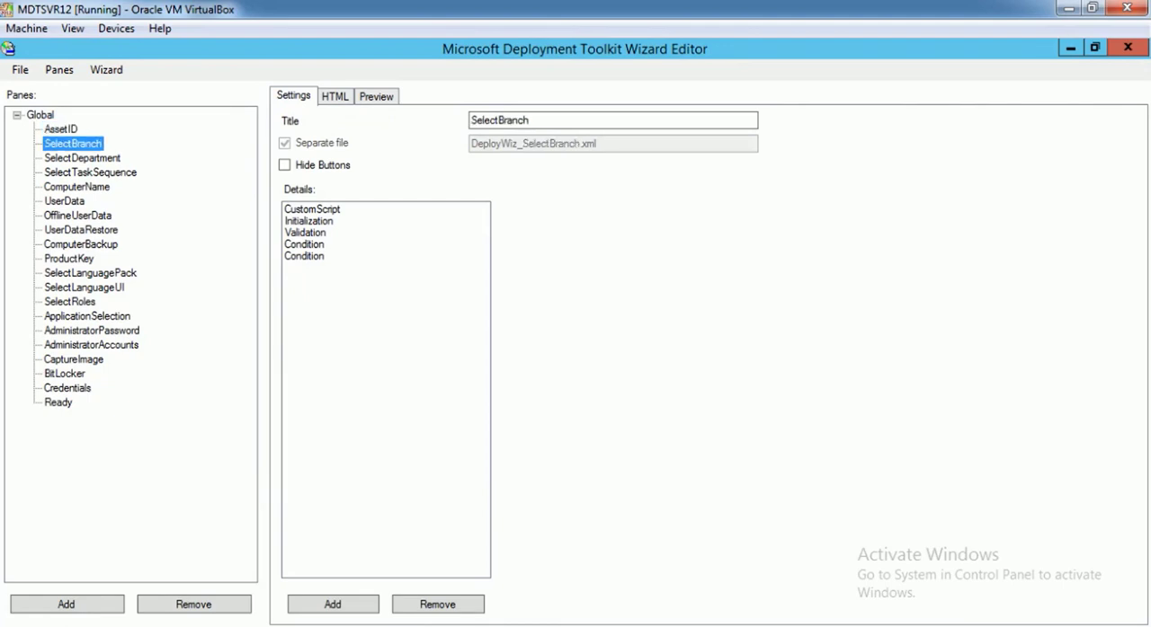
{"action": "left_click", "coordinate": [81, 158]}
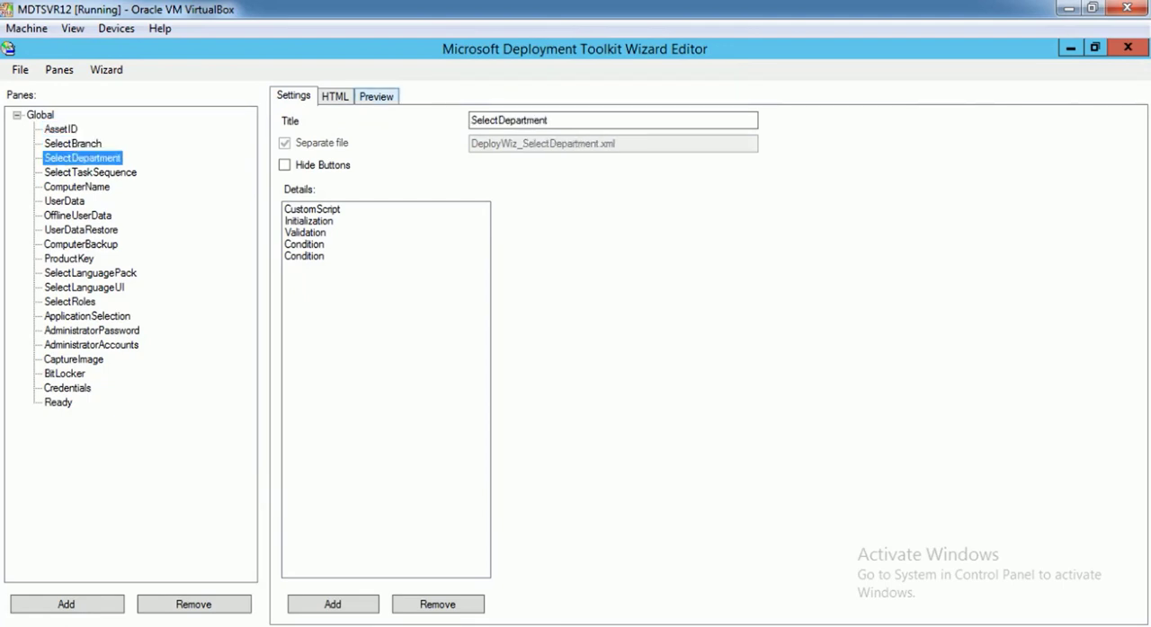
{"action": "left_click", "coordinate": [376, 96]}
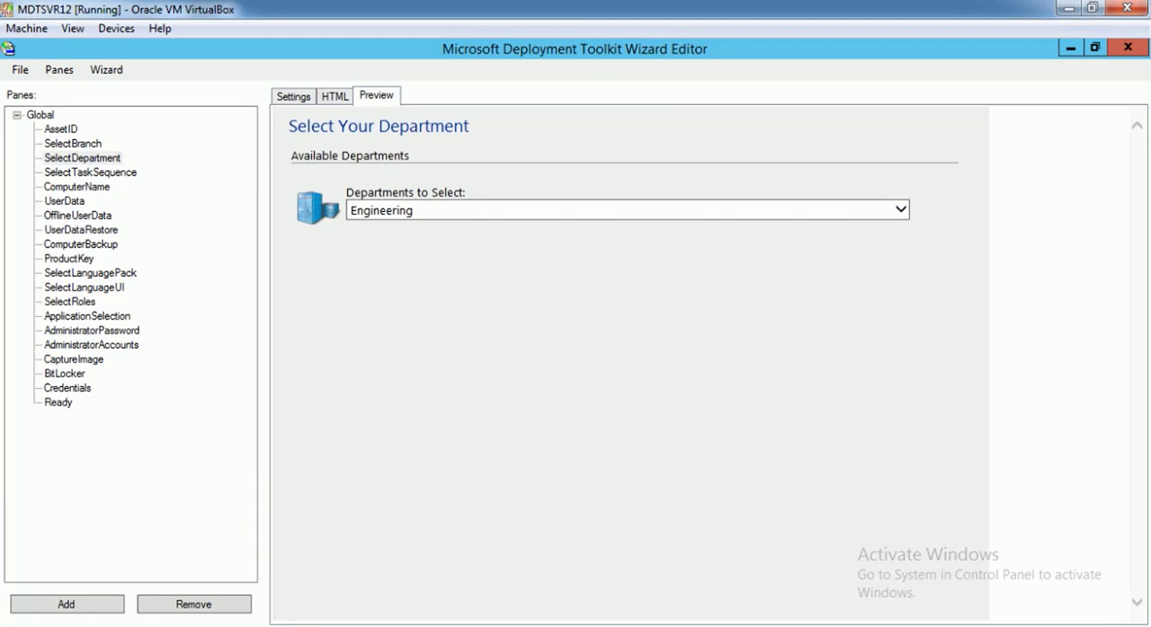
{"action": "left_click", "coordinate": [73, 143]}
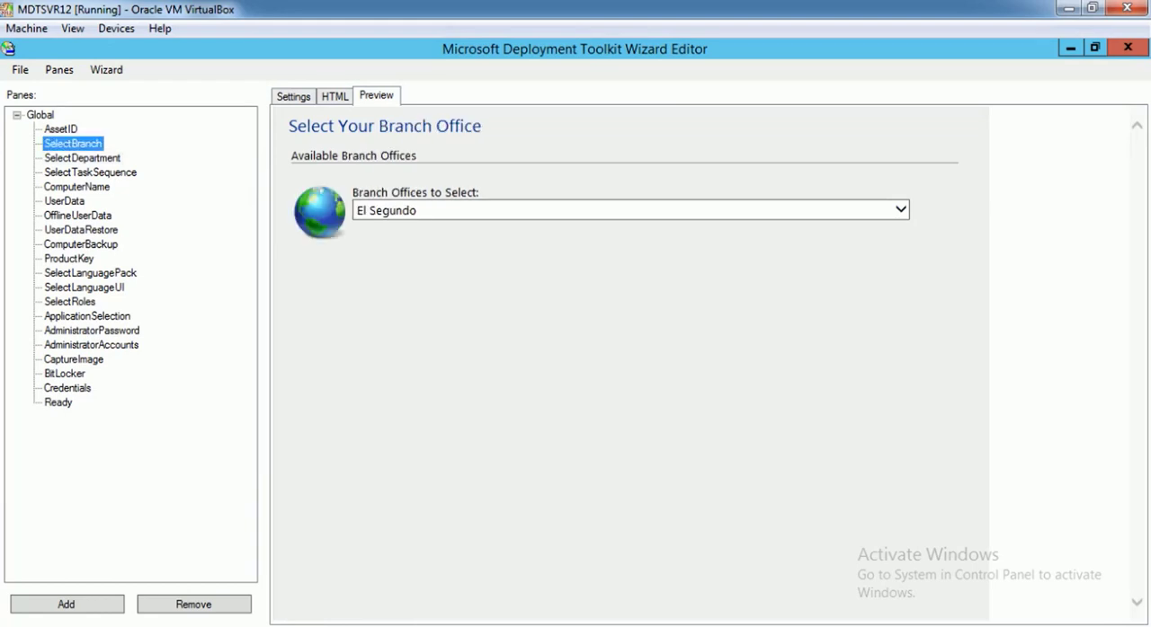
{"action": "left_click", "coordinate": [901, 211]}
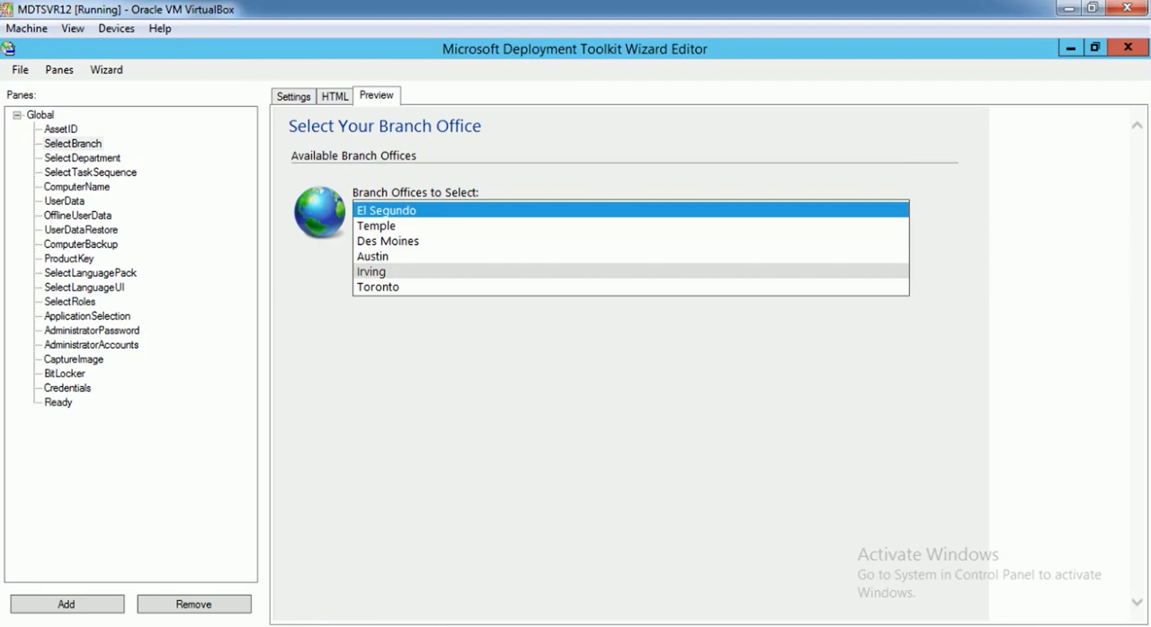
{"action": "left_click", "coordinate": [82, 158]}
{"action": "left_click", "coordinate": [900, 210]}
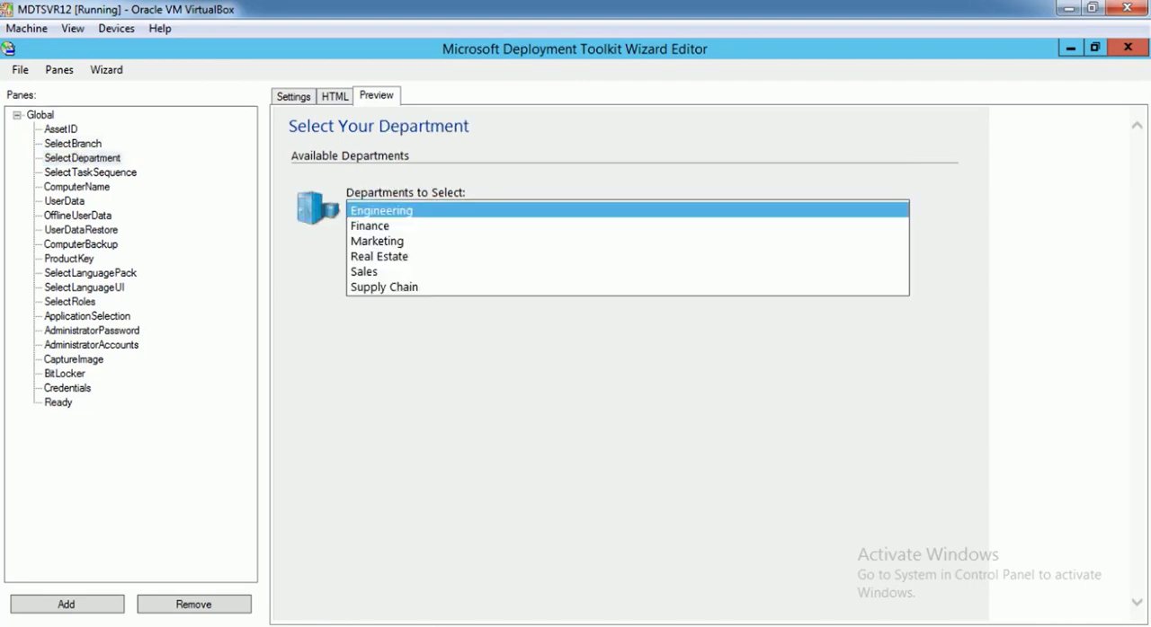
{"action": "left_click", "coordinate": [901, 210]}
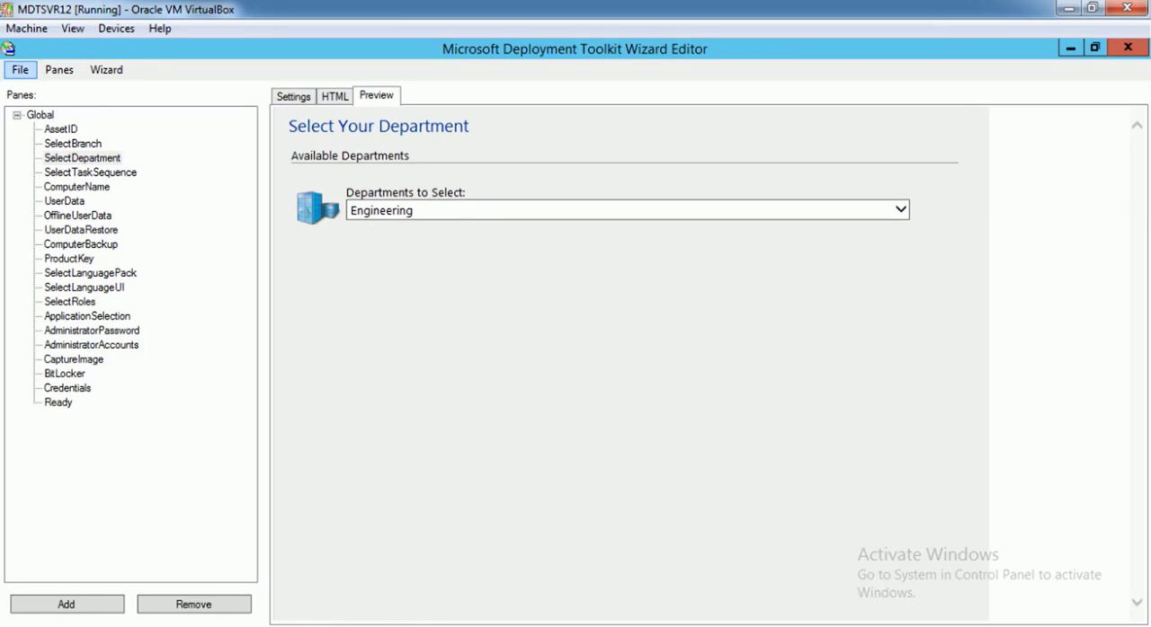
Reopen DeployWiz_Definition_ENU.xml from the Scripts folder of C:\DeploymentShare
{"action": "left_click", "coordinate": [20, 69]}
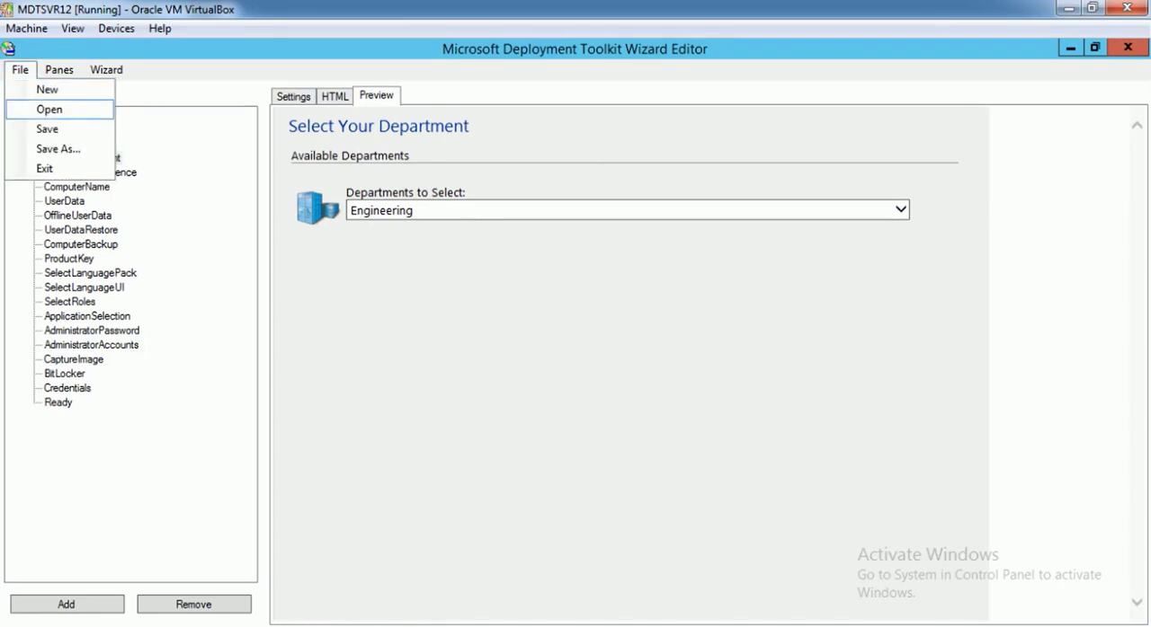
{"action": "left_click", "coordinate": [49, 109]}
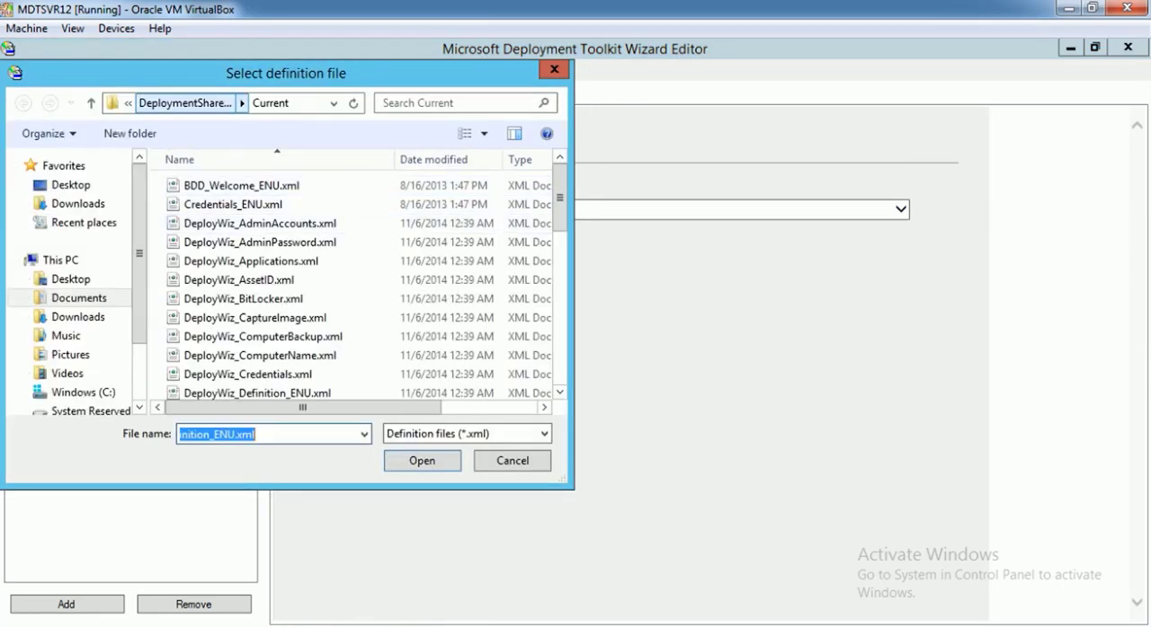
{"action": "left_click", "coordinate": [83, 392]}
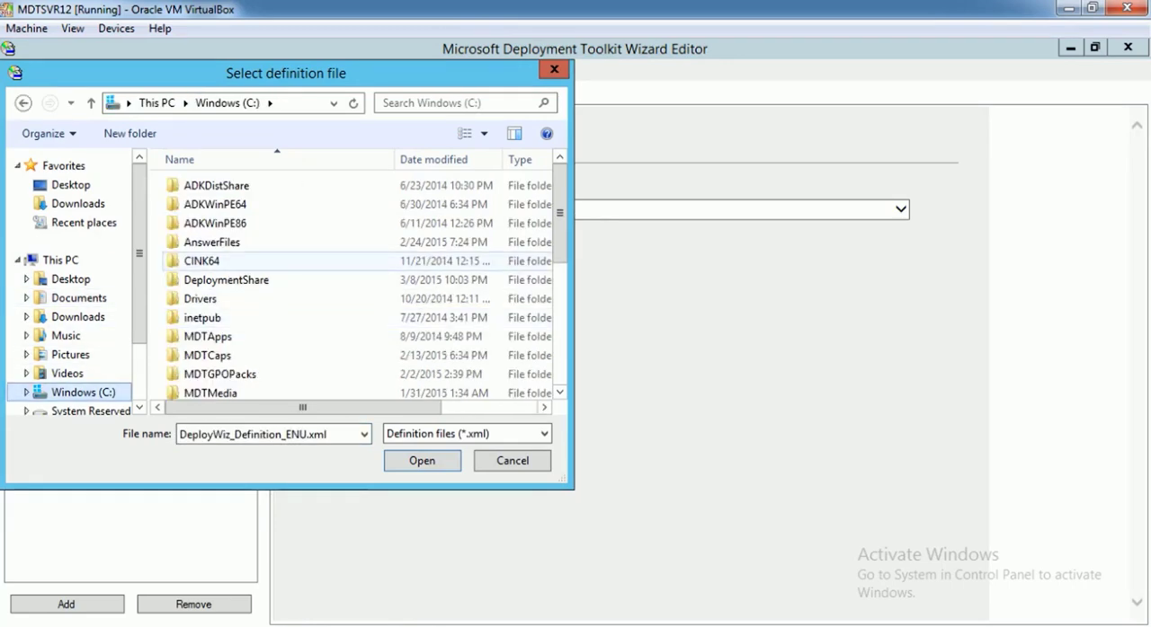
{"action": "double_click", "coordinate": [225, 279]}
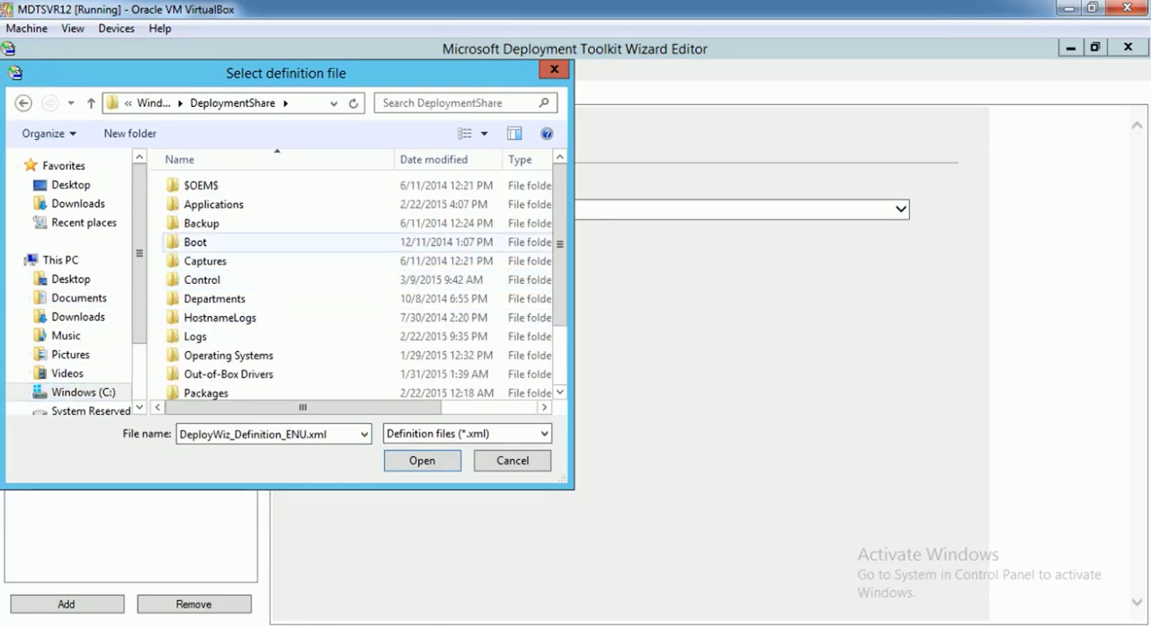
{"action": "scroll", "coordinate": [225, 242], "scroll_direction": "down", "scroll_amount": 2}
{"action": "double_click", "coordinate": [216, 336]}
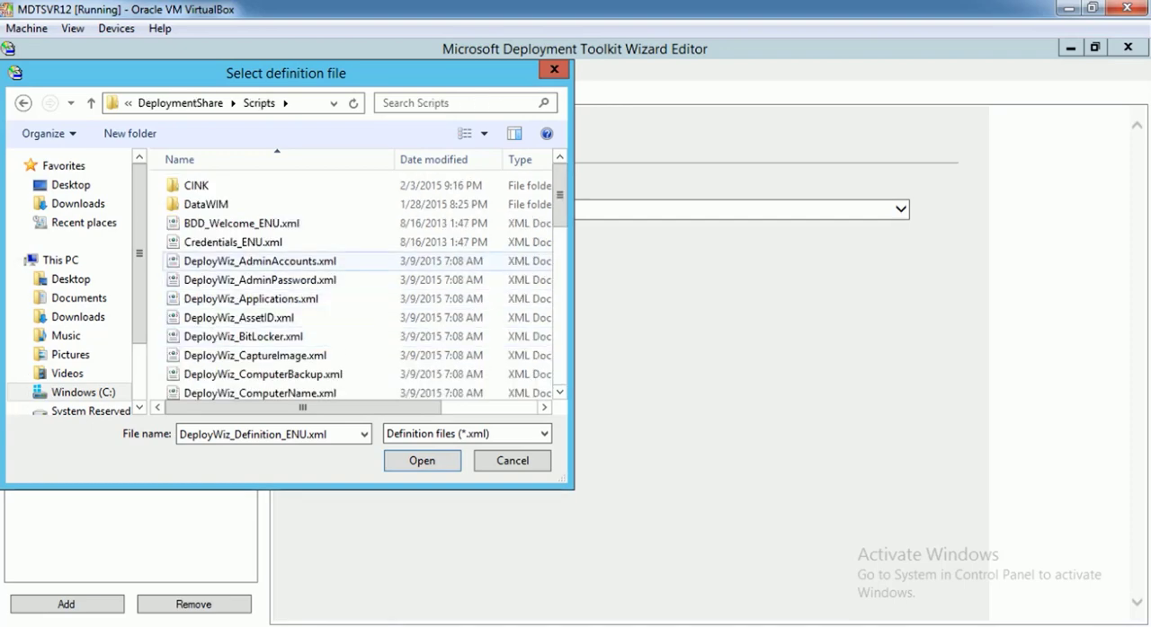
{"action": "left_click", "coordinate": [261, 374]}
{"action": "scroll", "coordinate": [260, 374], "scroll_direction": "down", "scroll_amount": 3}
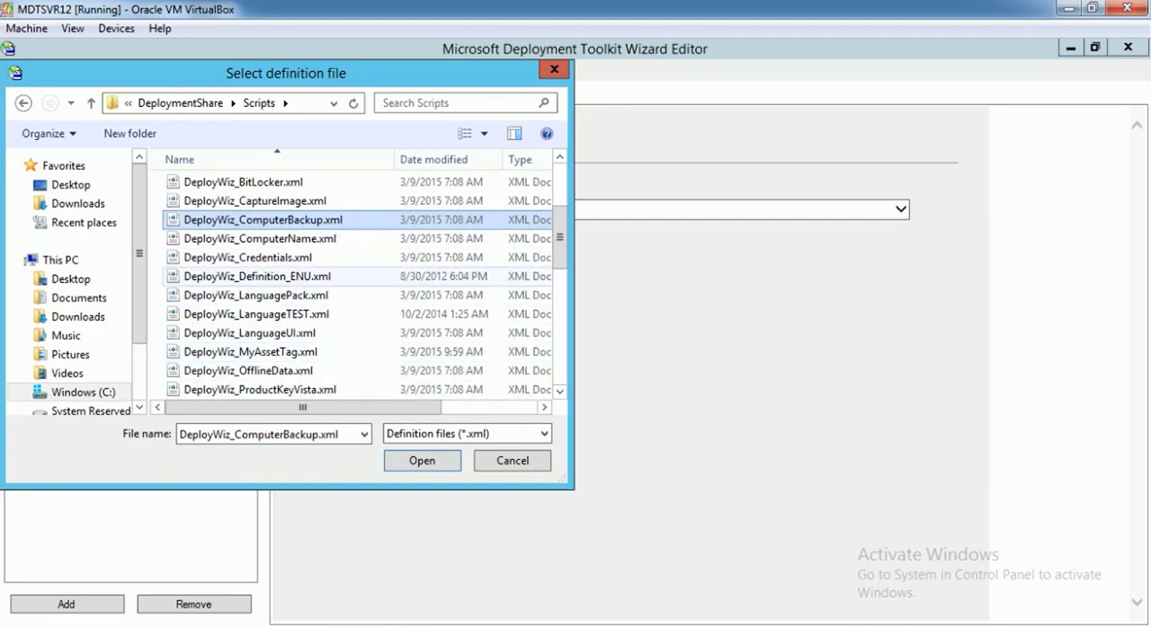
{"action": "double_click", "coordinate": [260, 277]}
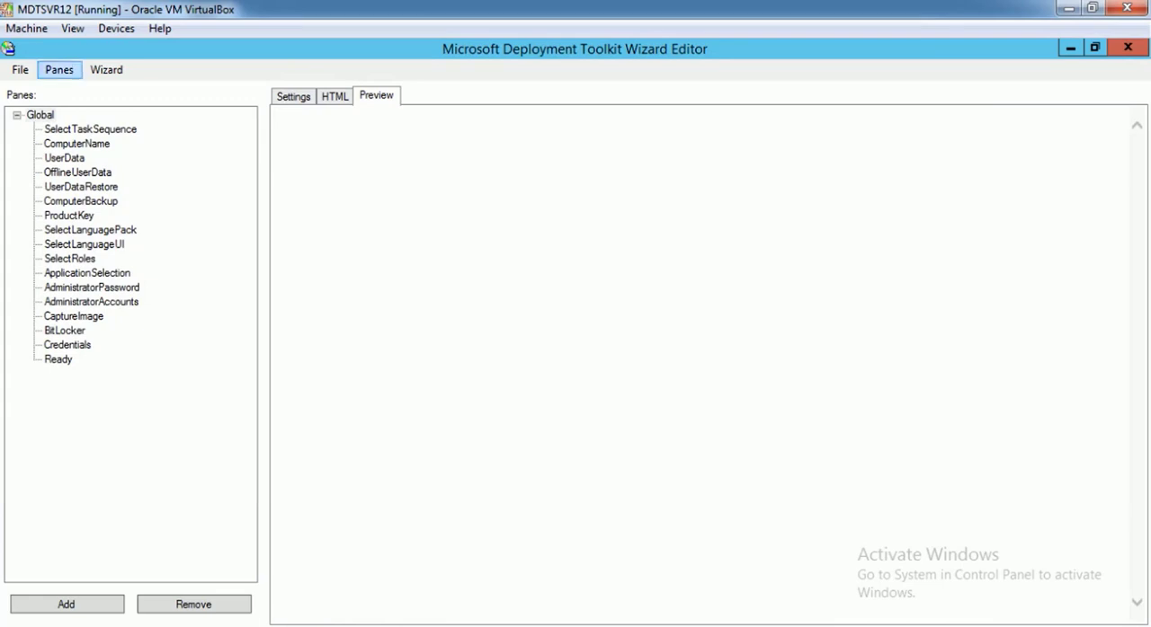
Import the DeployWiz_MyAssetTag.xml pane from C:\DeploymentShare\Scripts into the open wizard definition
{"action": "left_click", "coordinate": [59, 69]}
{"action": "left_click", "coordinate": [85, 129]}
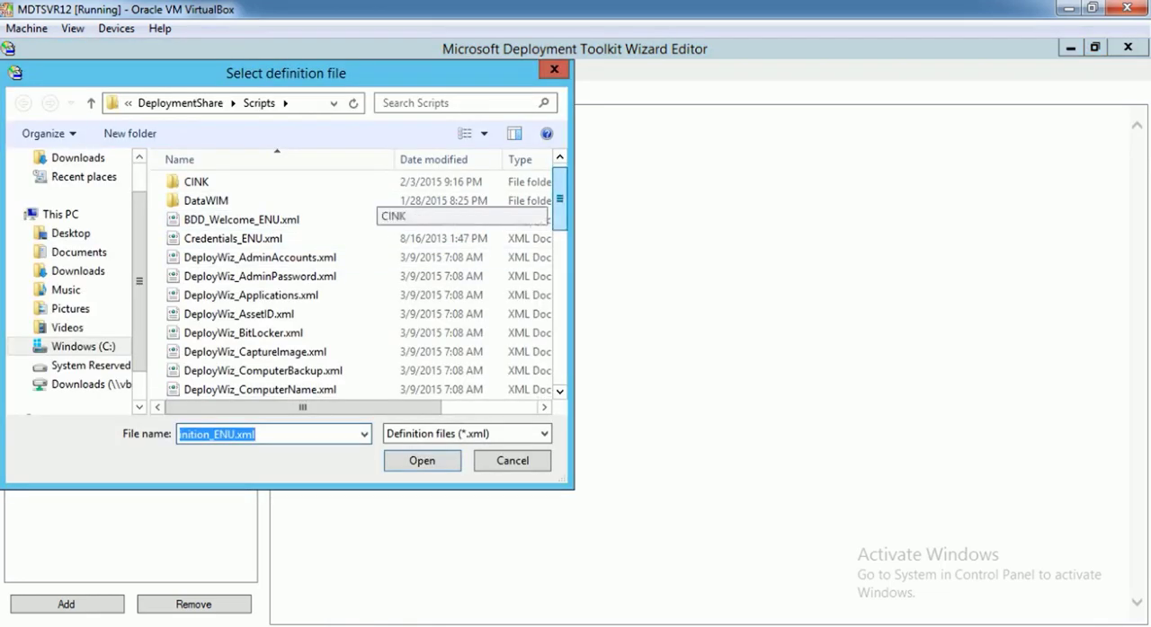
{"action": "scroll", "coordinate": [377, 203], "scroll_direction": "down", "scroll_amount": 2}
{"action": "scroll", "coordinate": [377, 207], "scroll_direction": "down", "scroll_amount": 2}
{"action": "scroll", "coordinate": [378, 206], "scroll_direction": "up", "scroll_amount": 4}
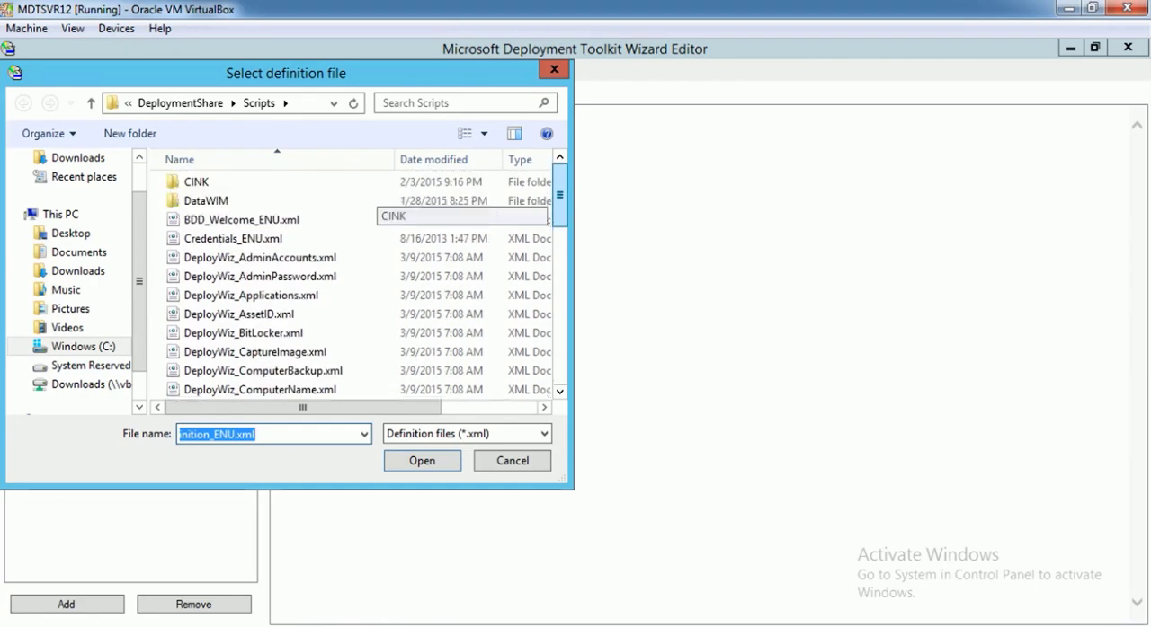
{"action": "scroll", "coordinate": [378, 207], "scroll_direction": "down", "scroll_amount": 4}
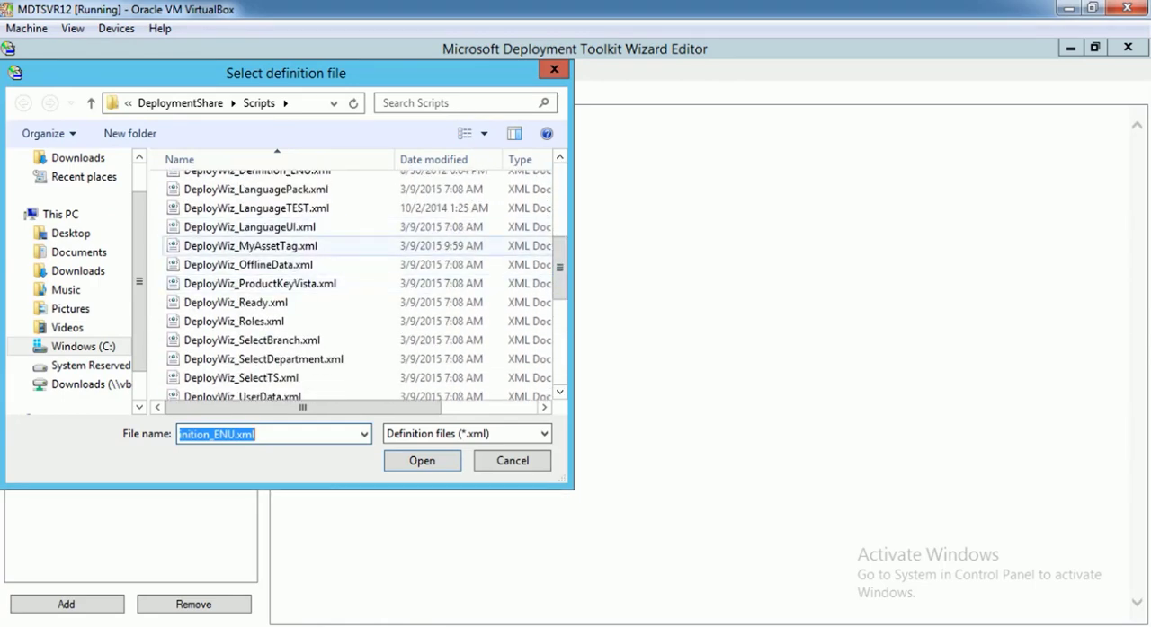
{"action": "double_click", "coordinate": [297, 246]}
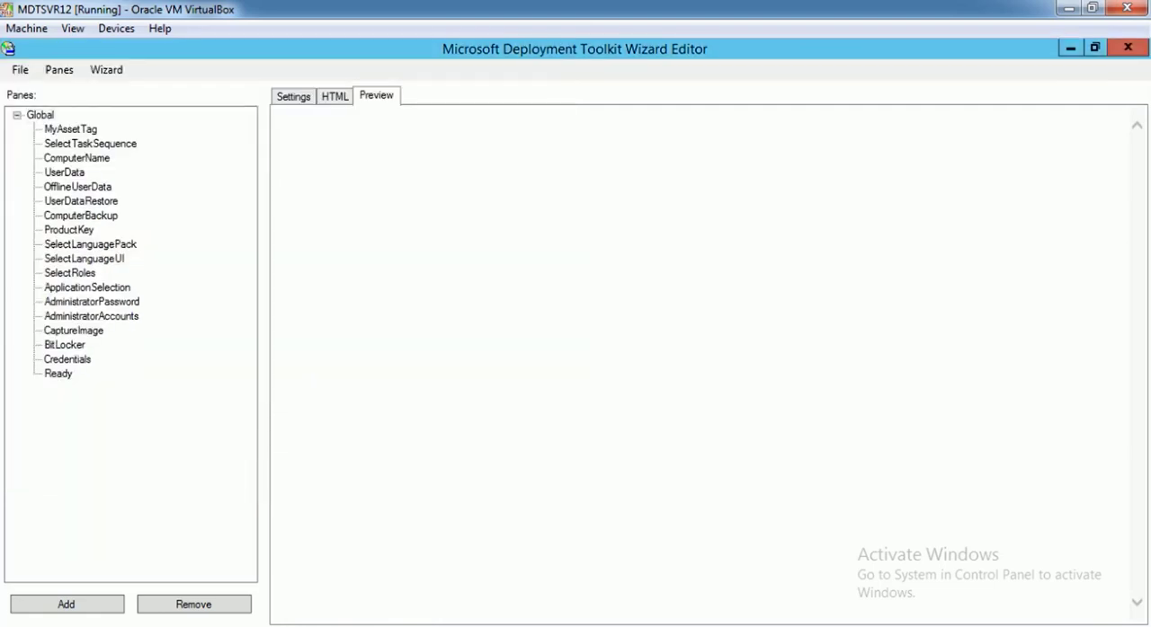
Check the MyAssetTag pane's HTML, settings and preview, and save the definition
{"action": "left_click", "coordinate": [71, 129]}
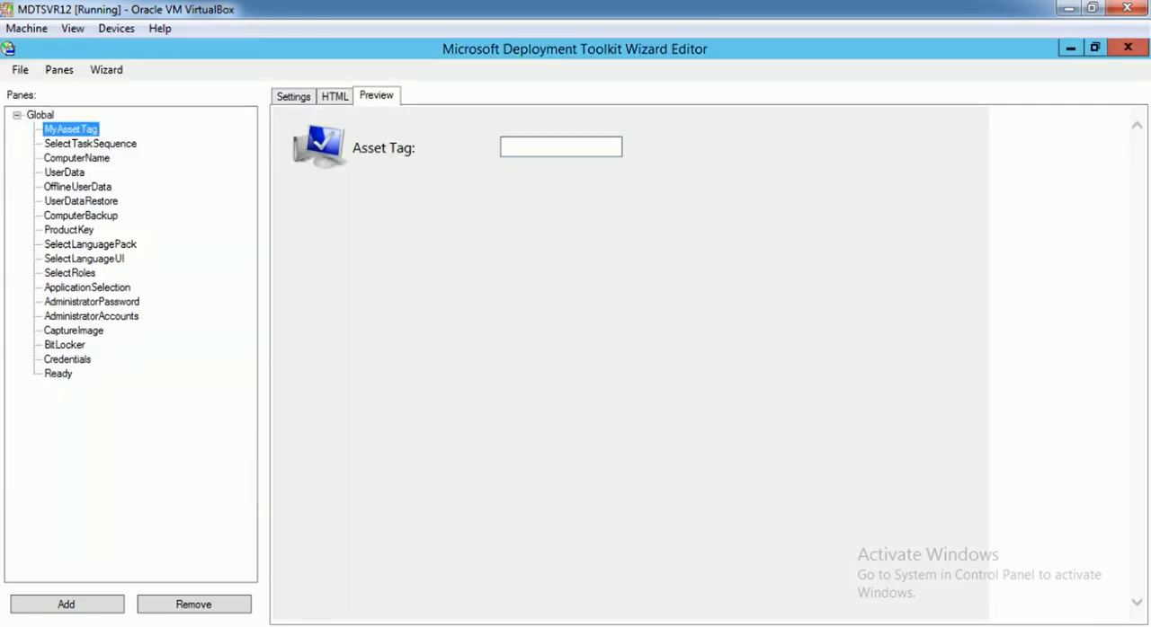
{"action": "left_click", "coordinate": [334, 96]}
{"action": "left_click", "coordinate": [293, 96]}
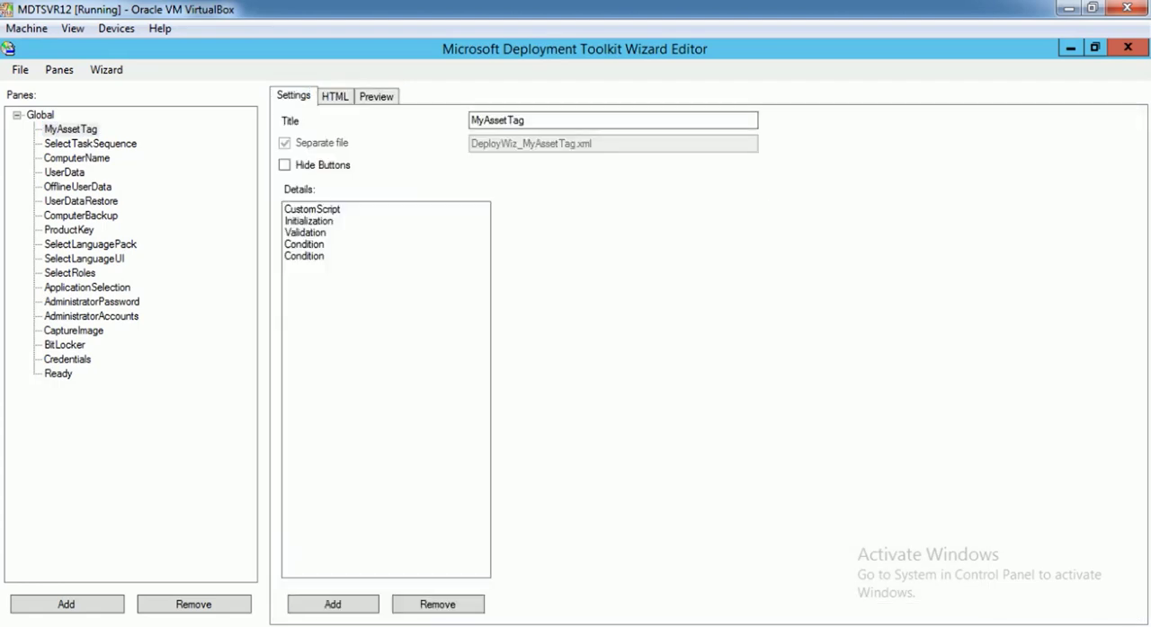
{"action": "left_click", "coordinate": [376, 96]}
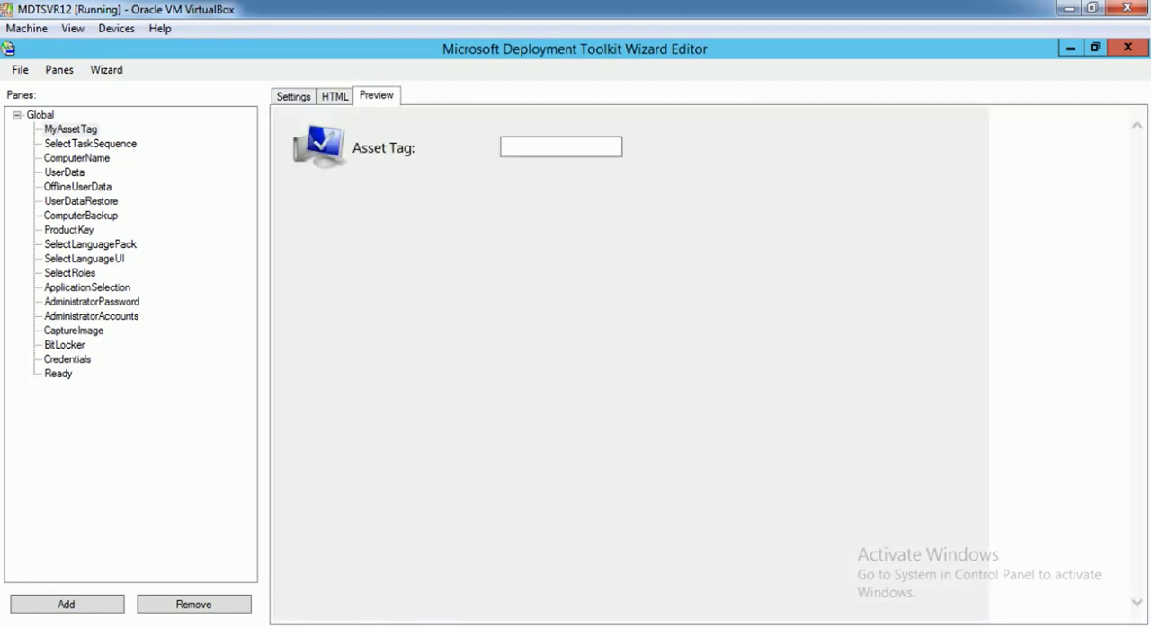
{"action": "left_click", "coordinate": [20, 69]}
{"action": "left_click", "coordinate": [20, 129]}
Test the deployment wizard, looking over the gathered variables before running it with their existing values
{"action": "left_click", "coordinate": [106, 69]}
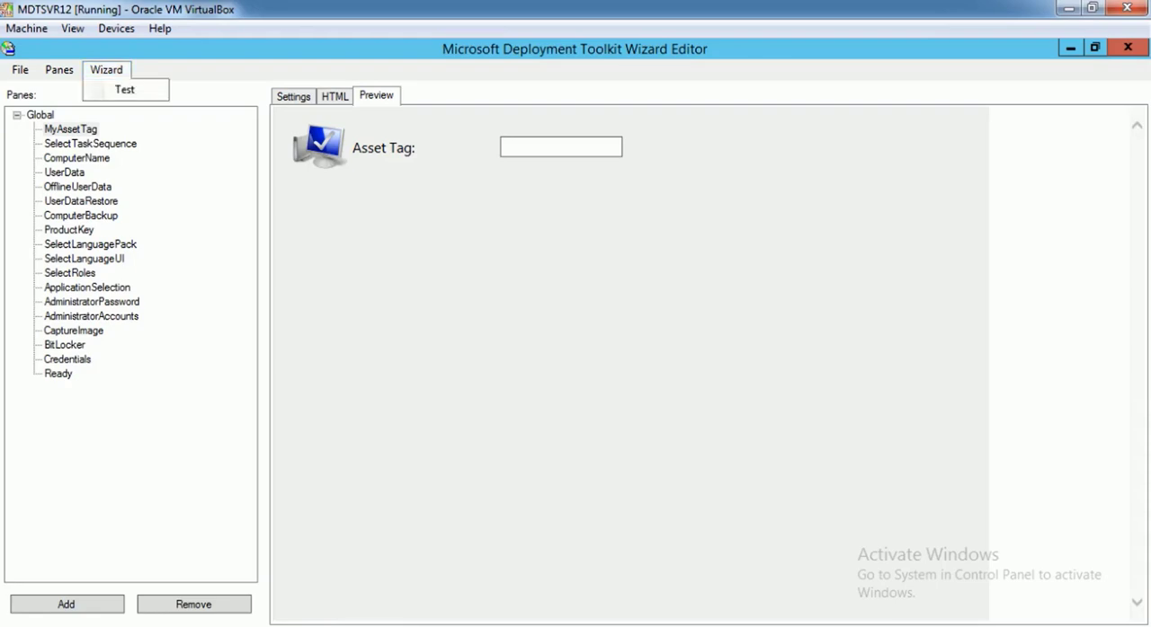
{"action": "left_click", "coordinate": [125, 89]}
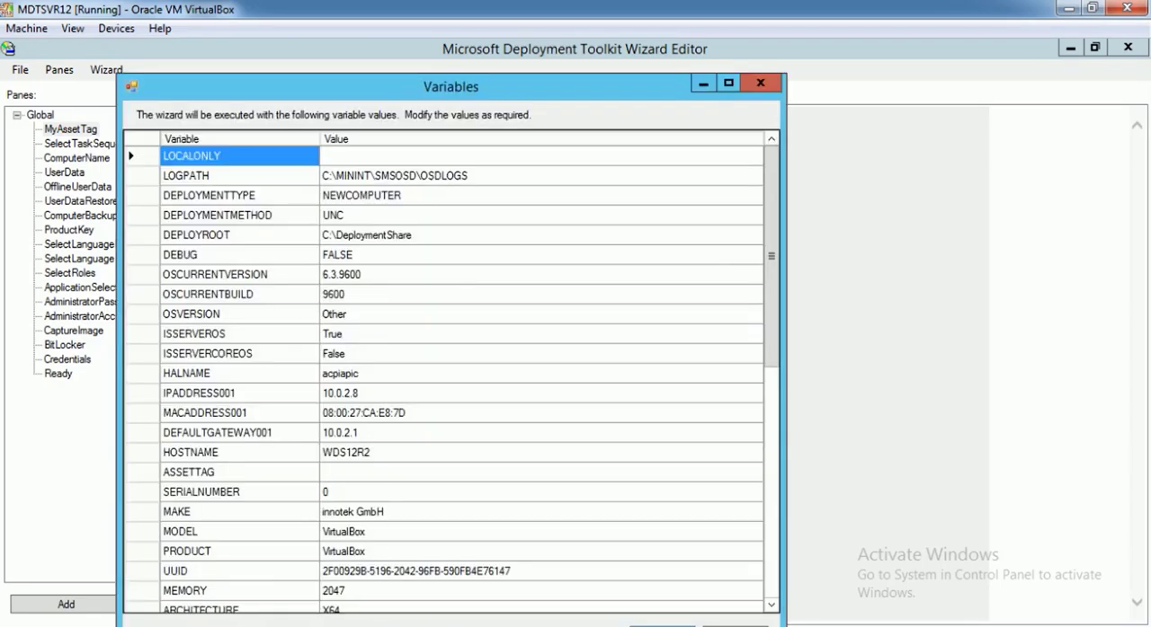
{"action": "left_click_drag", "start_coordinate": [516, 88], "coordinate": [517, 38]}
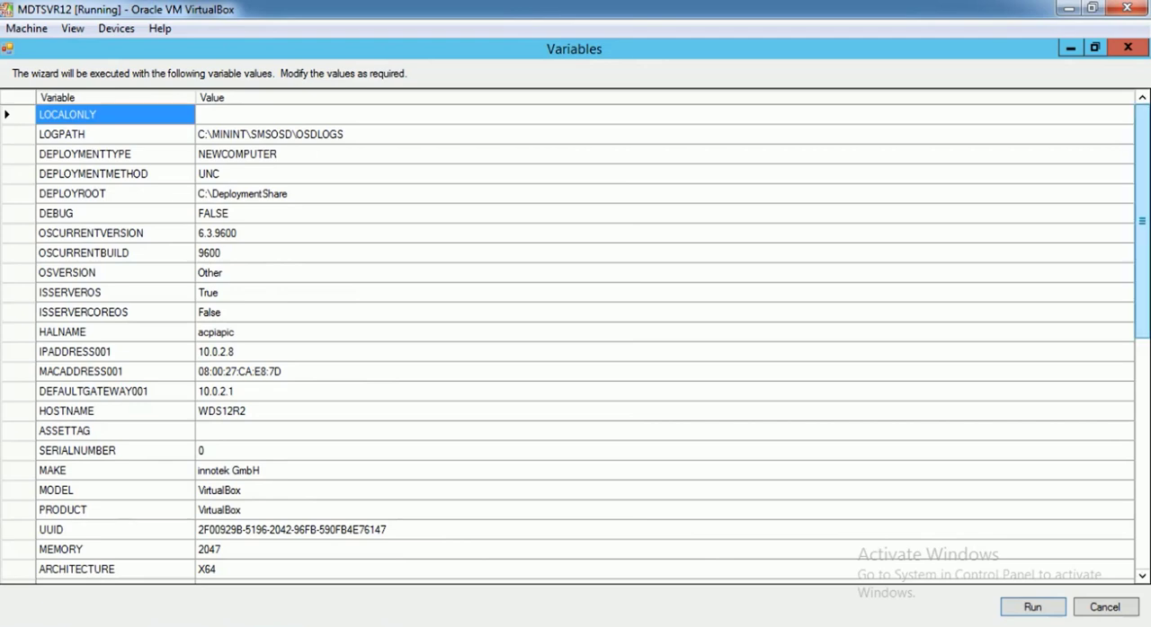
{"action": "scroll", "coordinate": [575, 342], "scroll_direction": "down", "scroll_amount": 8}
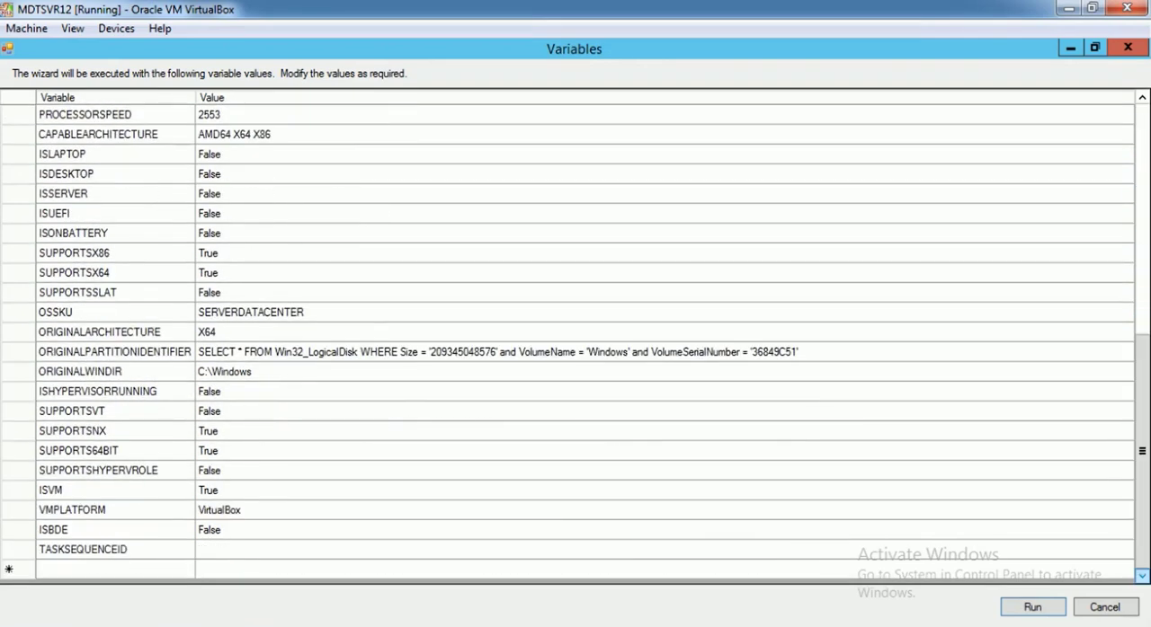
{"action": "left_click", "coordinate": [1032, 608]}
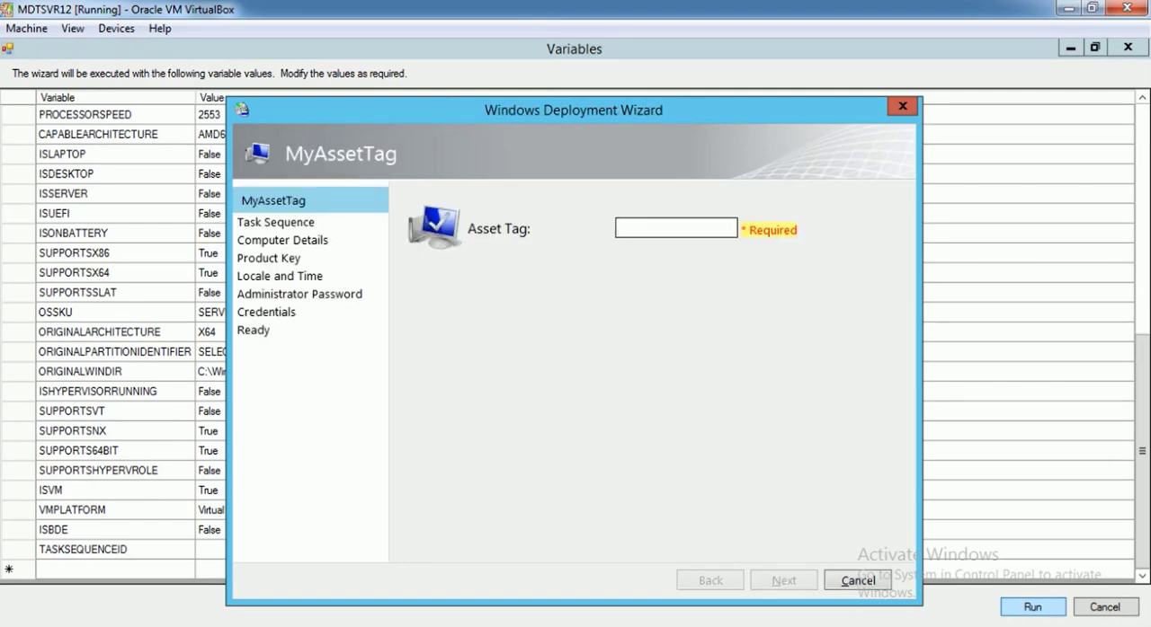
Enter 123678 as the asset tag and choose the Windows 7x64 TS Testing task sequence under x64 Win7
{"action": "type", "text": "123"}
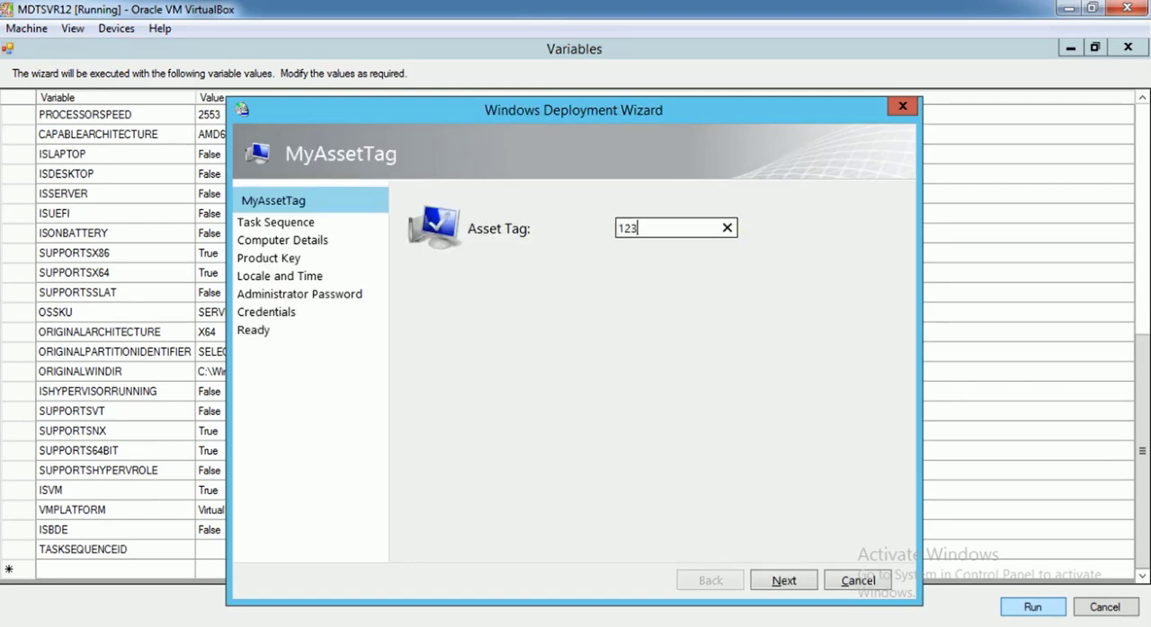
{"action": "type", "text": "678"}
{"action": "left_click", "coordinate": [783, 581]}
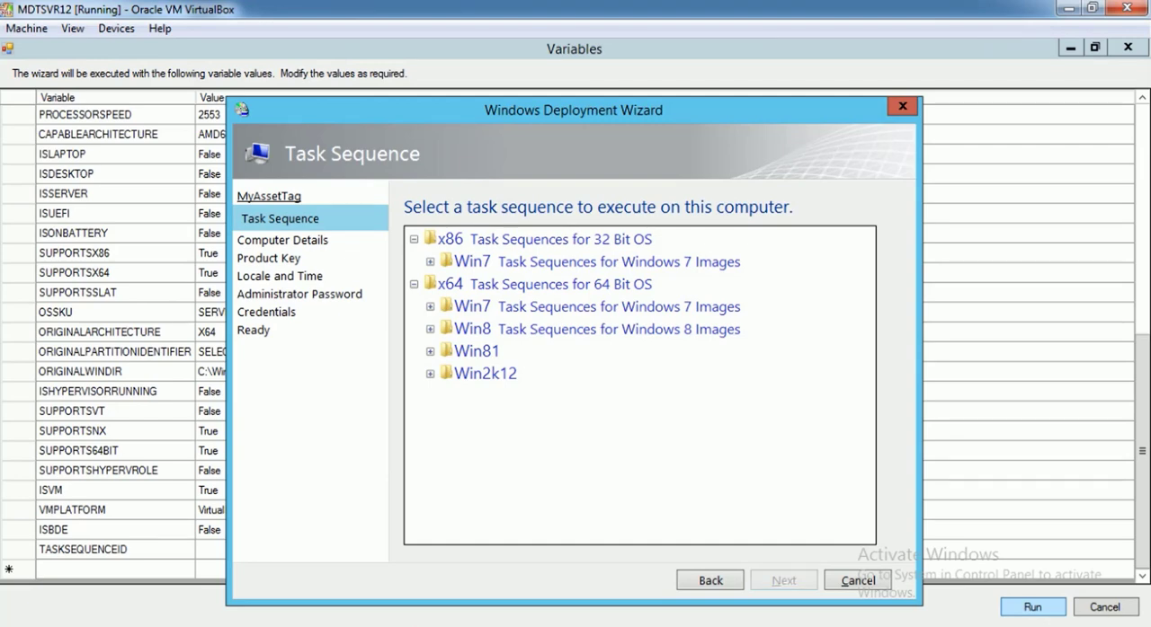
{"action": "left_click", "coordinate": [431, 307]}
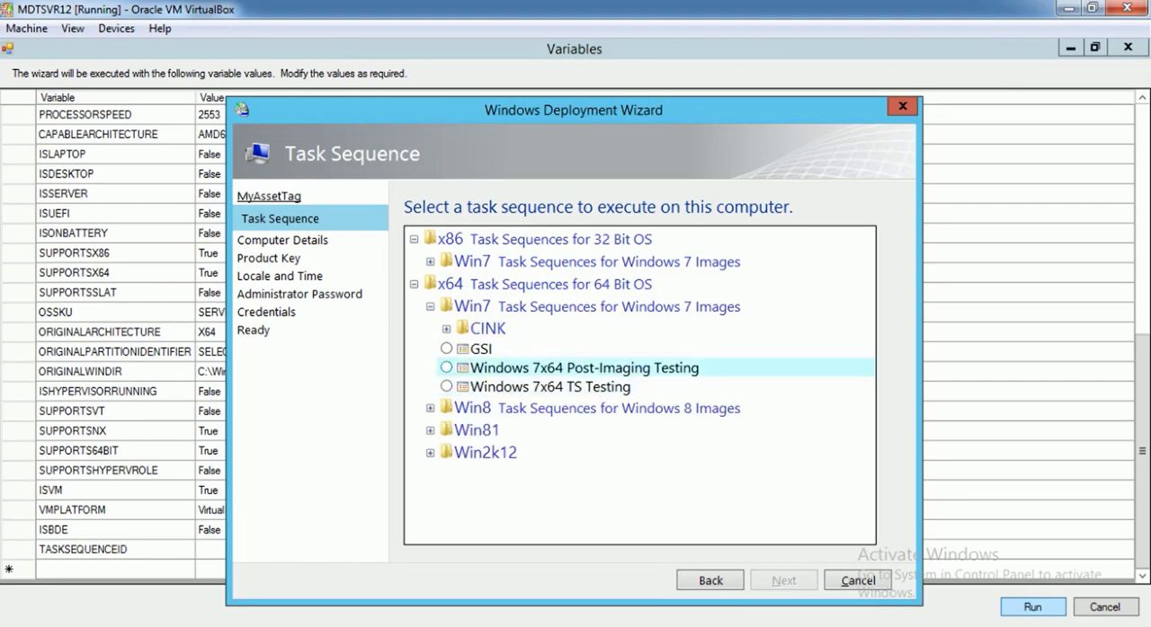
{"action": "left_click", "coordinate": [446, 387]}
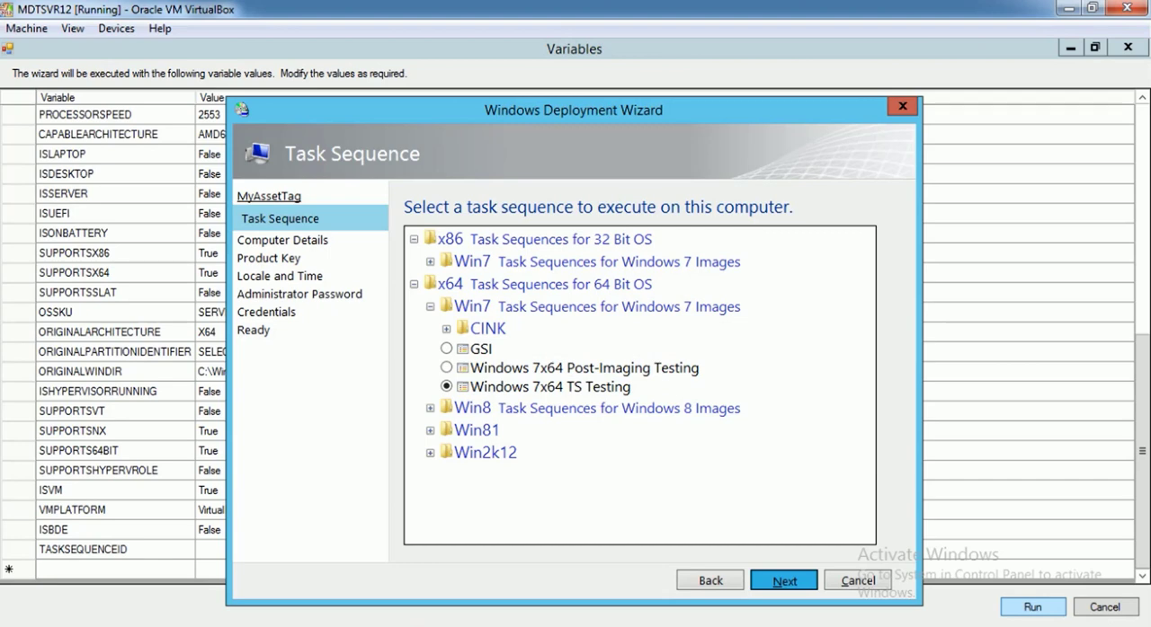
{"action": "key", "text": "Return"}
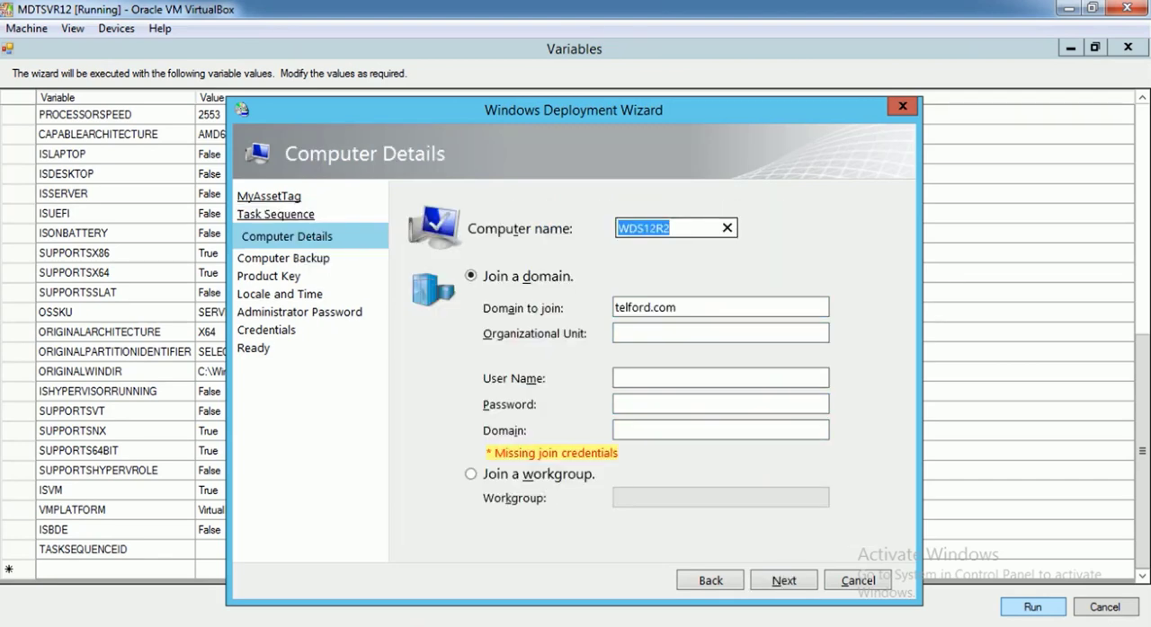
Join the computer to the workgroup WORKGROUP and accept the default backup, product key, and locale and time settings
{"action": "left_click", "coordinate": [471, 475]}
{"action": "left_click", "coordinate": [720, 498]}
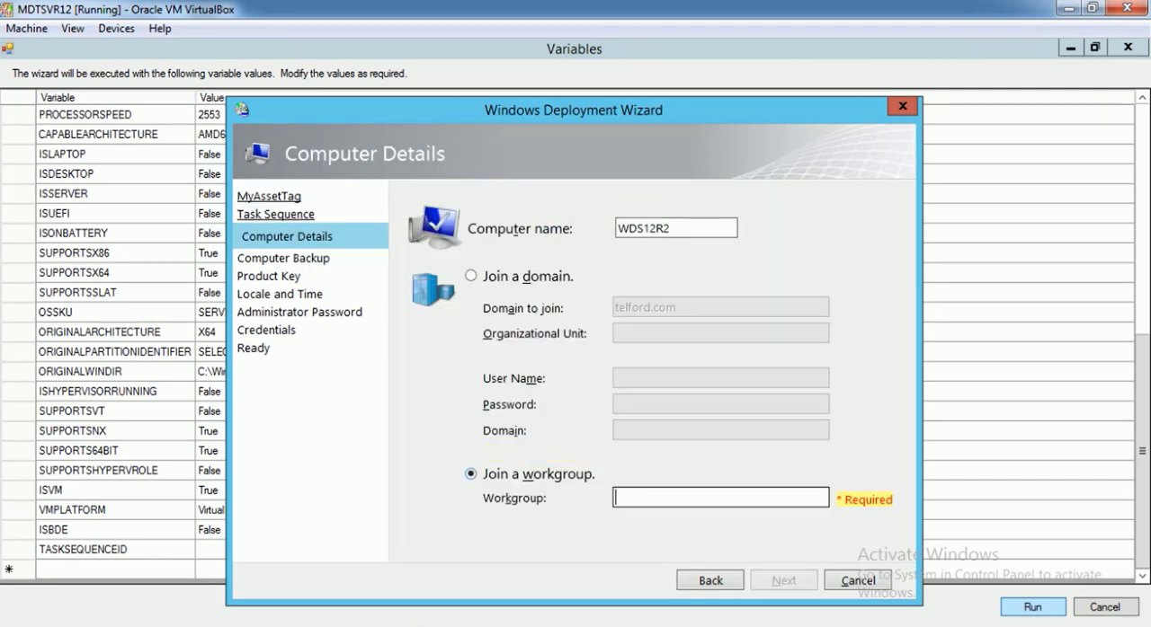
{"action": "type", "text": "WORKGROUP"}
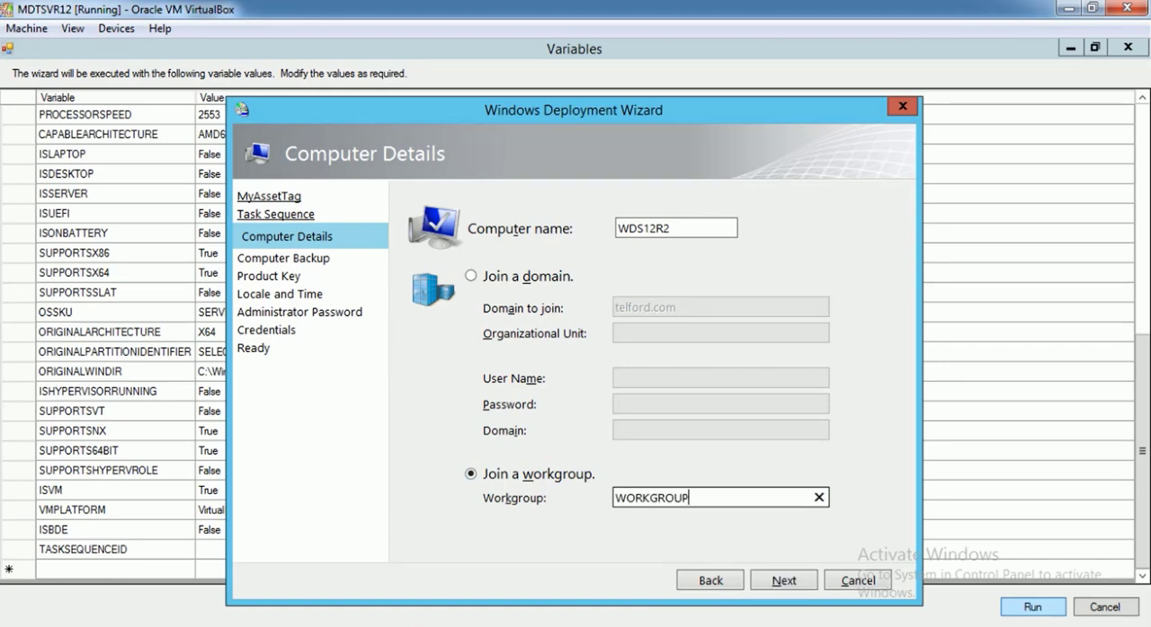
{"action": "left_click", "coordinate": [783, 580]}
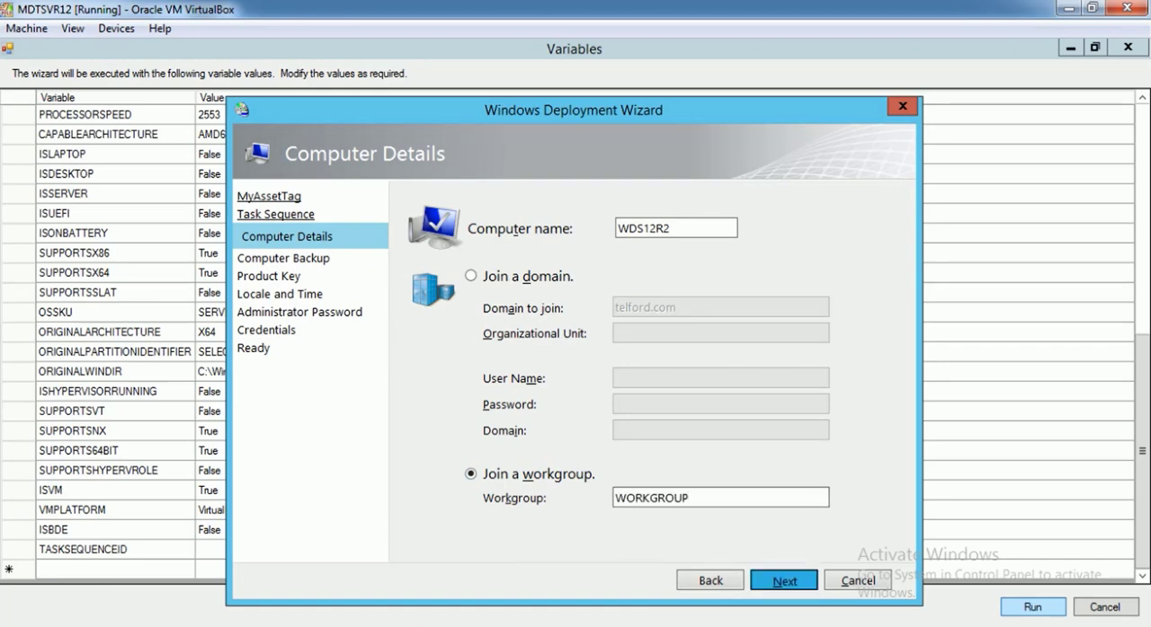
{"action": "left_click", "coordinate": [784, 580]}
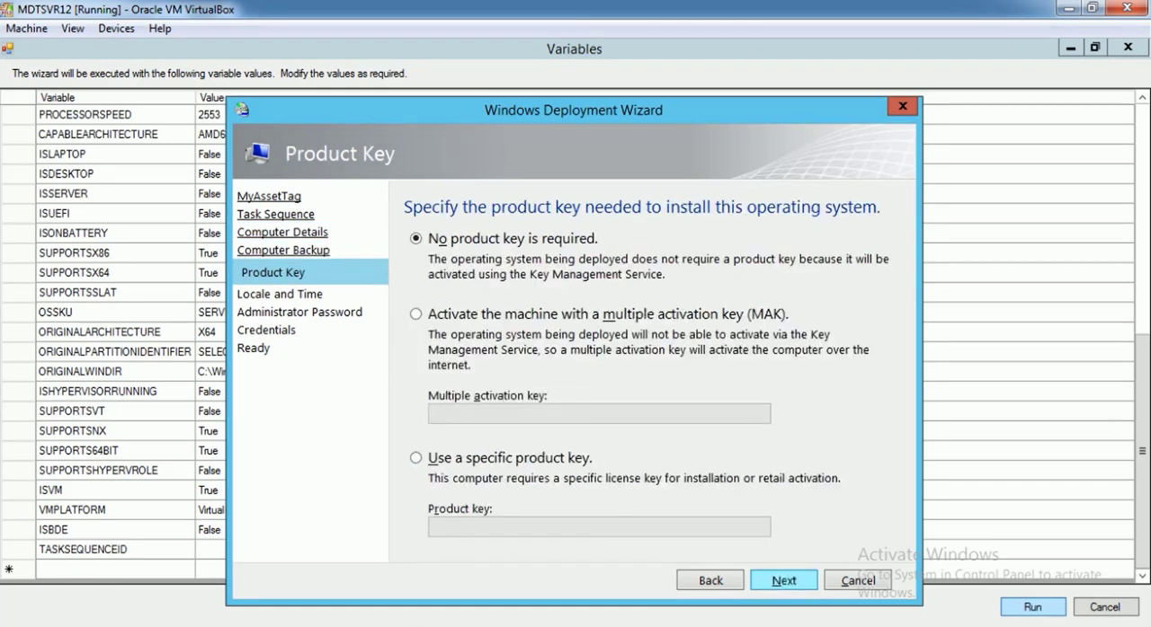
{"action": "left_click", "coordinate": [784, 580]}
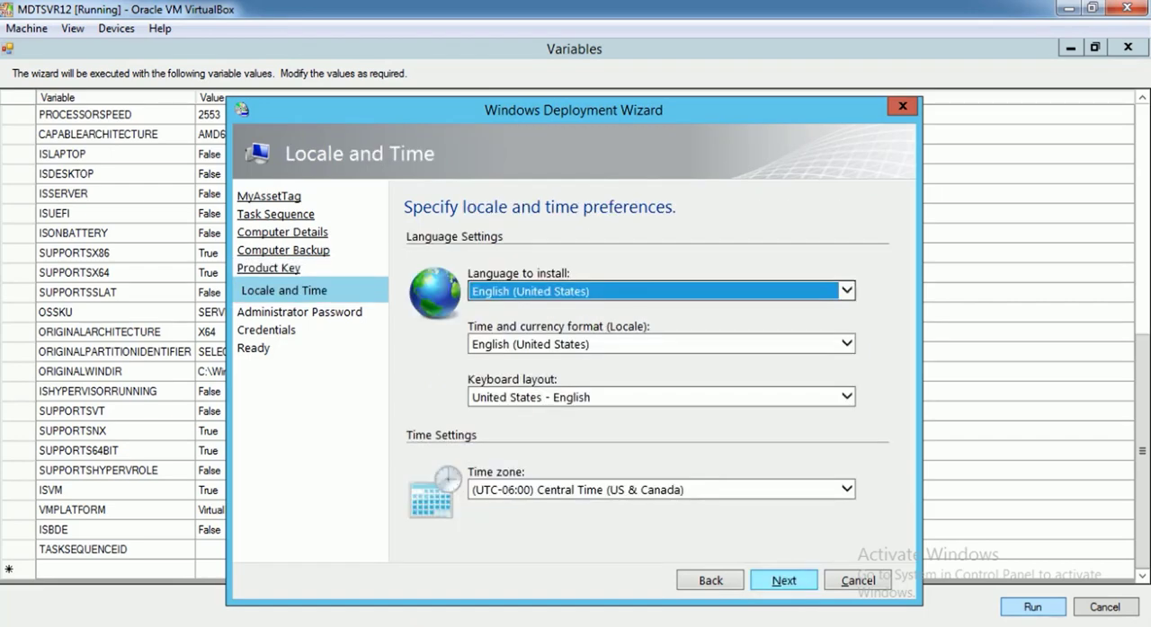
{"action": "left_click", "coordinate": [784, 581]}
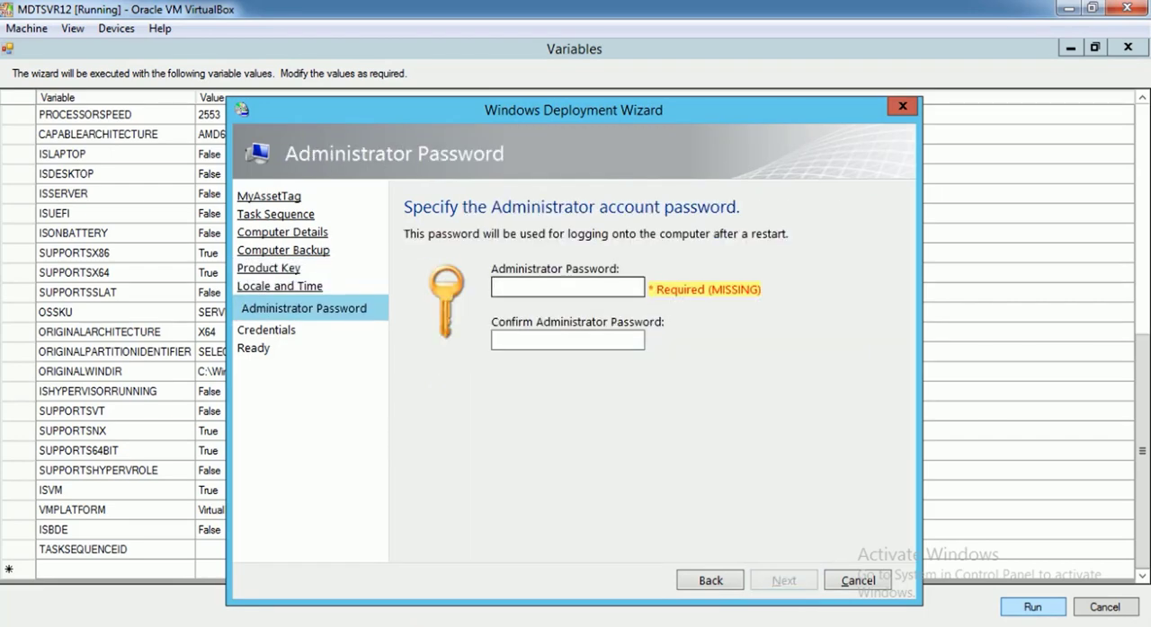
Enter and confirm the Administrator account password, and continue to the network share credentials
{"action": "type", "text": "P@ss"}
{"action": "key", "text": "Tab"}
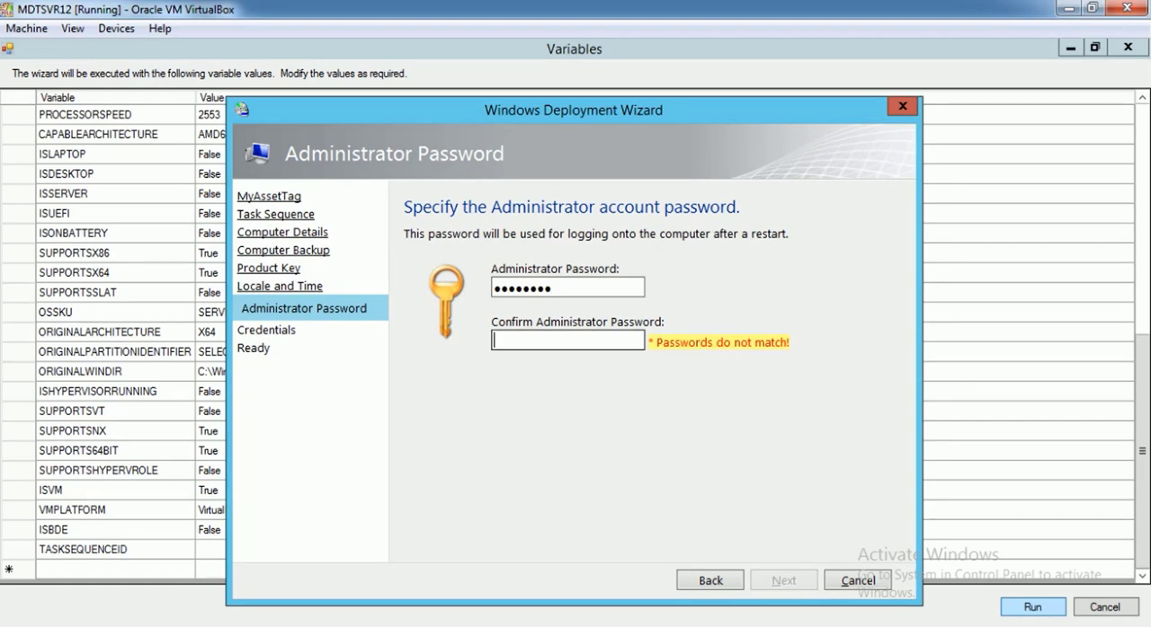
{"action": "type", "text": "P@ssw0rd"}
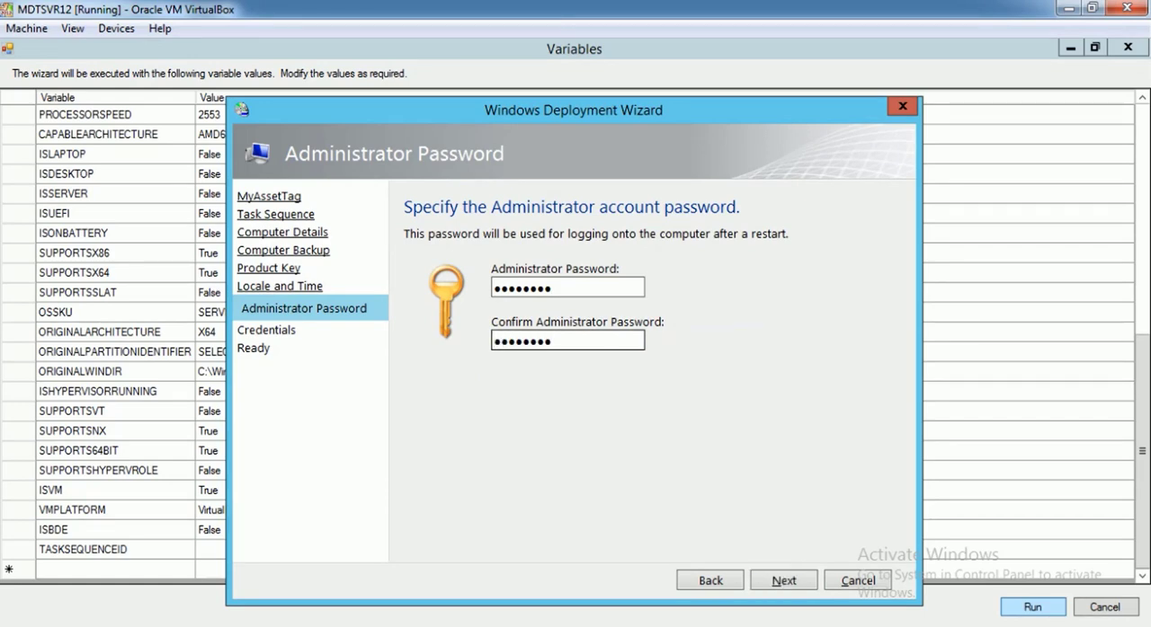
{"action": "left_click", "coordinate": [784, 581]}
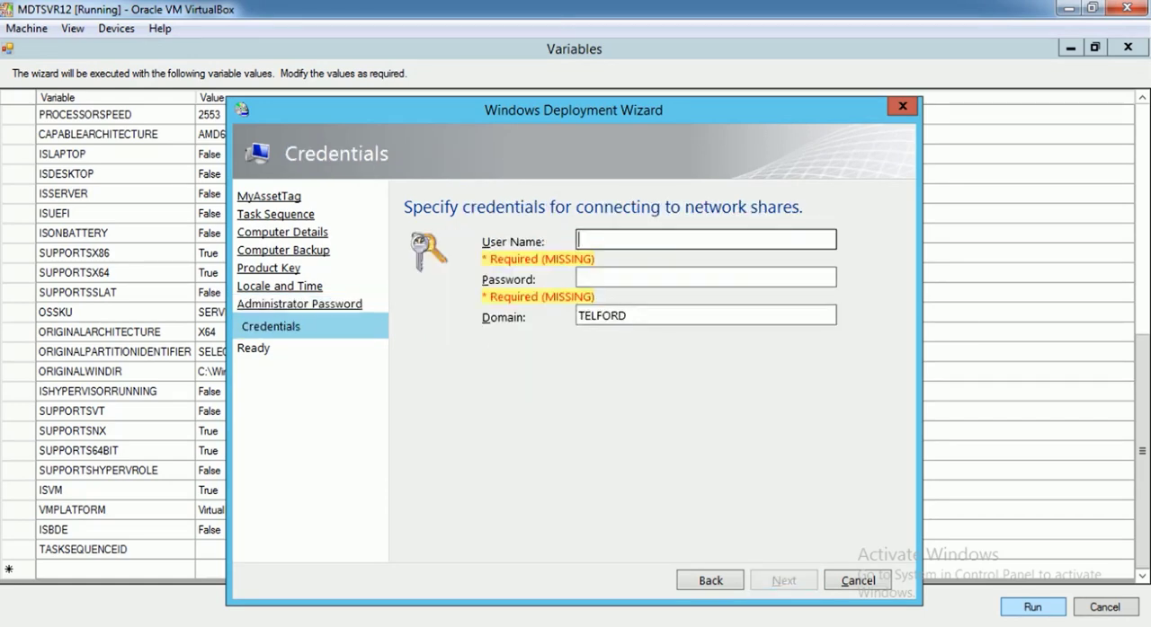
Enter the user name and password for connecting to network shares, and finish the wizard after expanding its summary details
{"action": "type", "text": "administrator"}
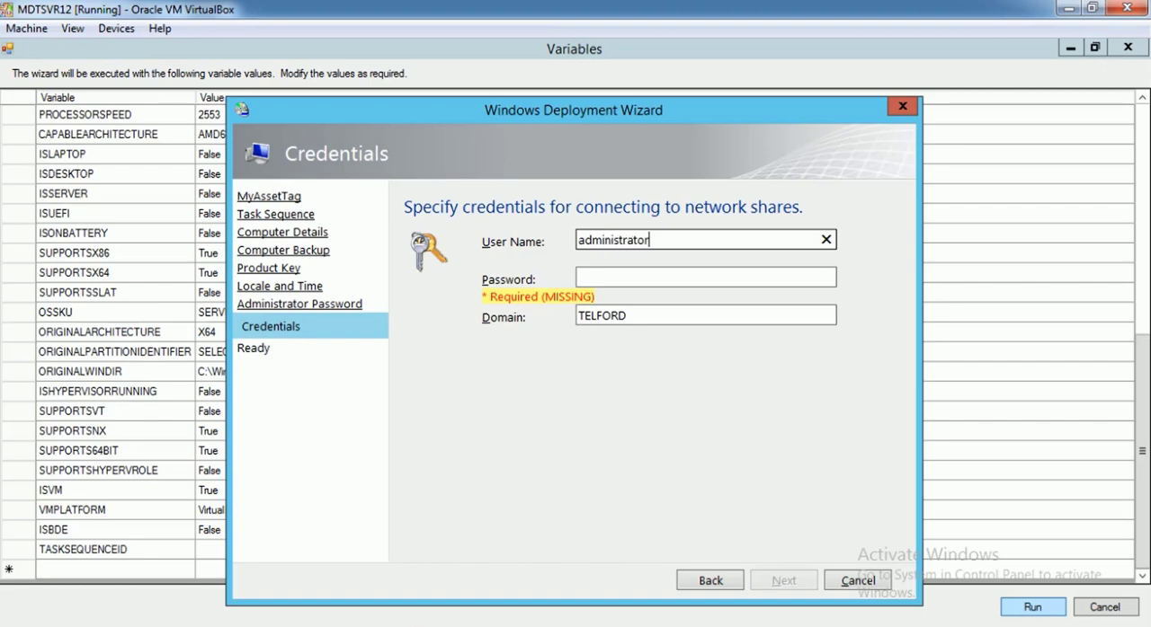
{"action": "key", "text": "Tab"}
{"action": "type", "text": "**********"}
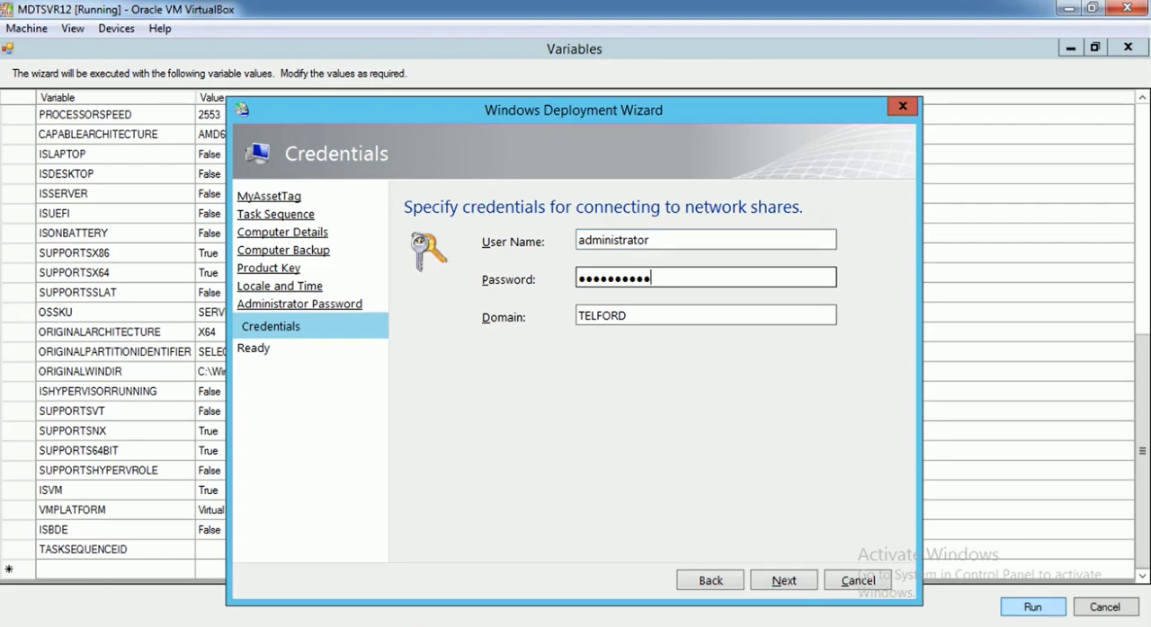
{"action": "left_click", "coordinate": [784, 580]}
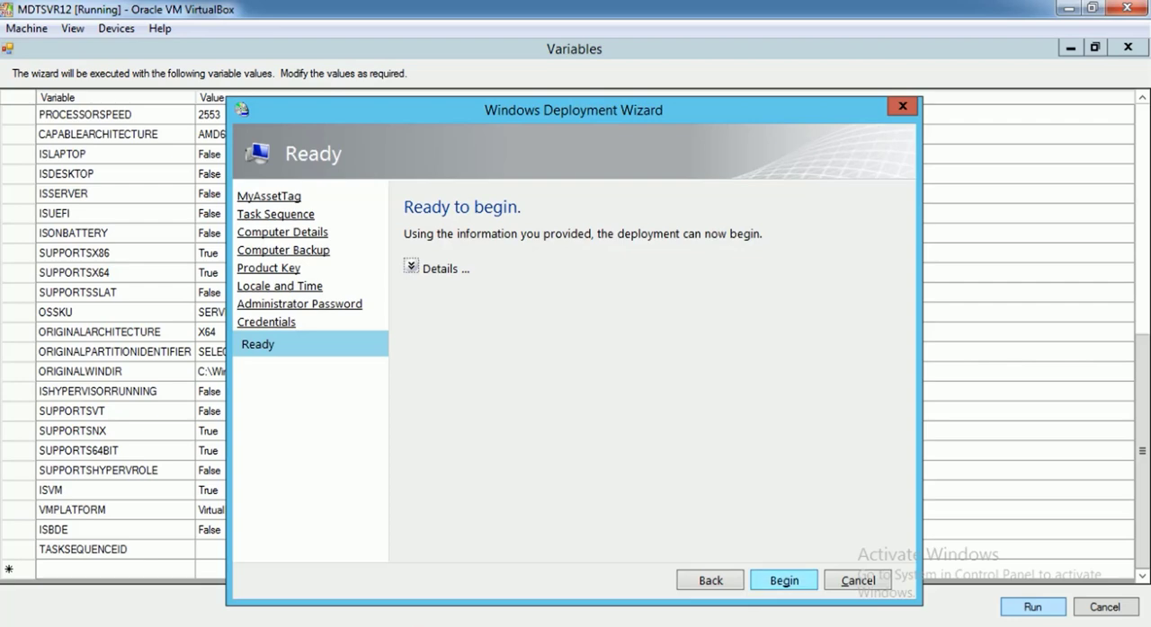
{"action": "left_click", "coordinate": [411, 267]}
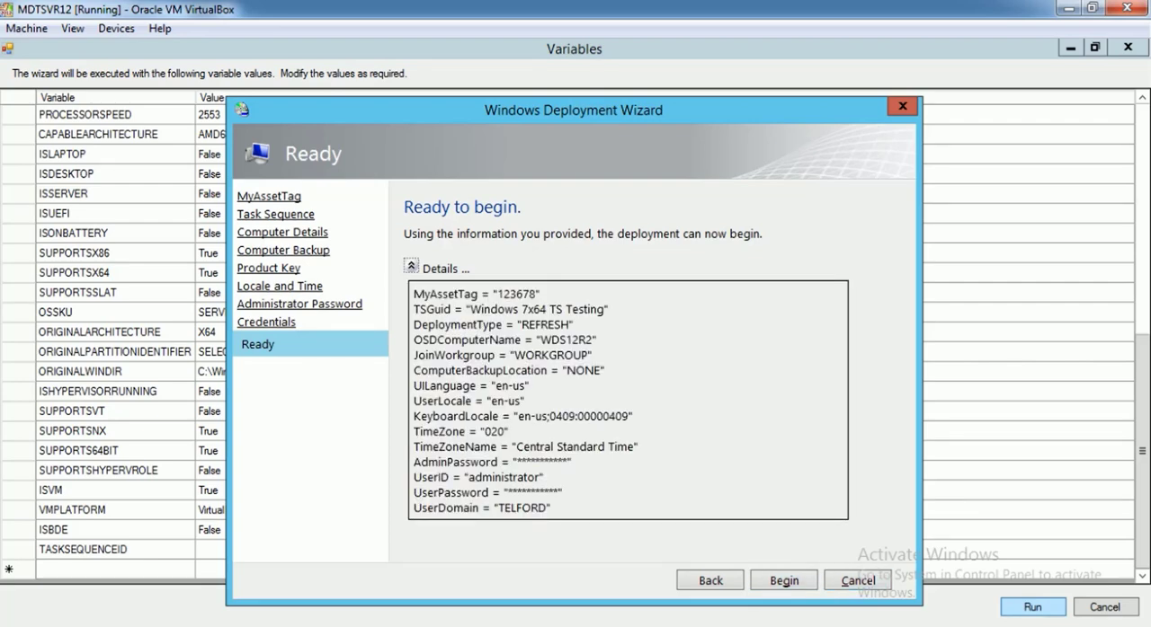
{"action": "left_click", "coordinate": [784, 581]}
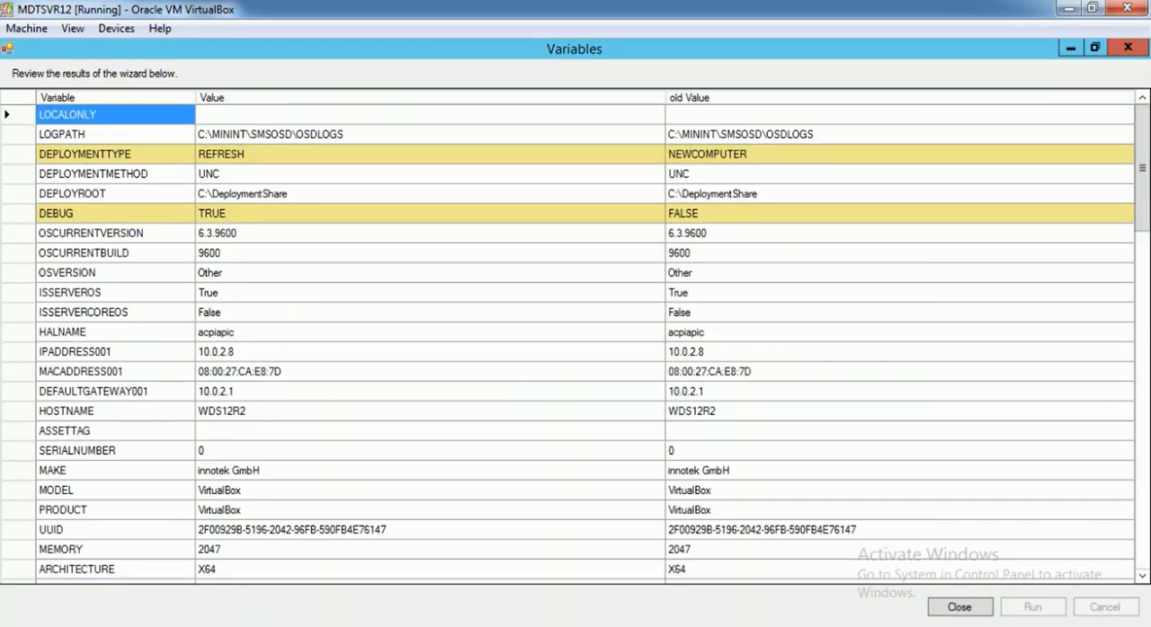
Review the wizard's resulting variables, comparing new and old values and looking for MYASSETTAG and the workgroup entry
{"action": "left_click", "coordinate": [432, 173]}
{"action": "left_click", "coordinate": [764, 174]}
{"action": "left_click", "coordinate": [431, 194]}
{"action": "left_click", "coordinate": [432, 213]}
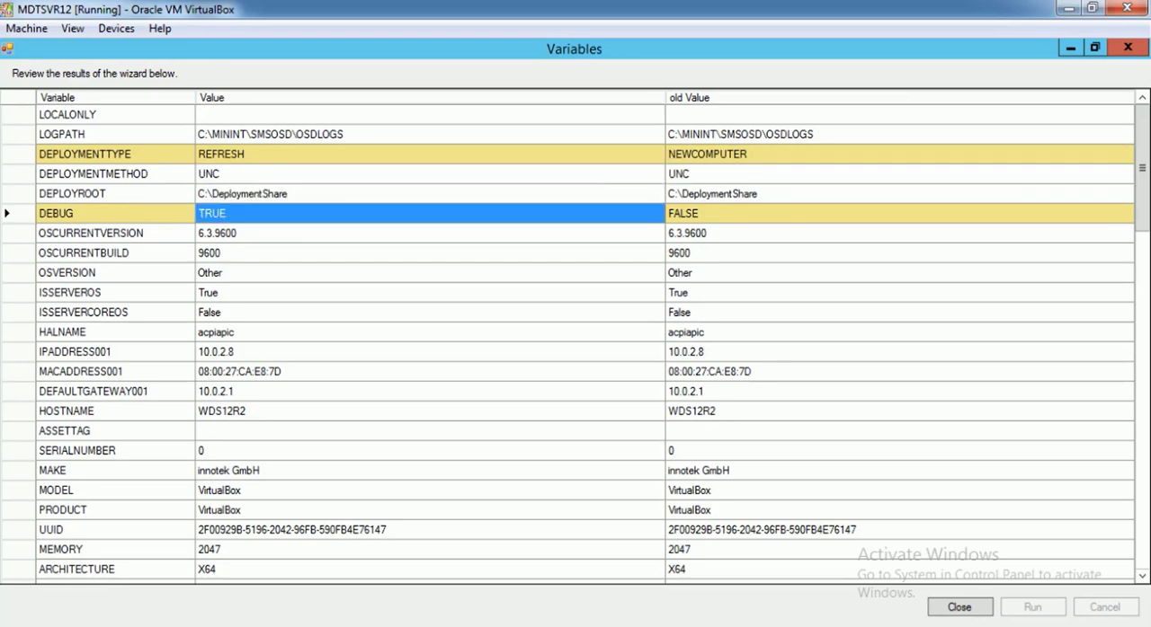
{"action": "left_click_drag", "start_coordinate": [1143, 182], "coordinate": [1143, 395]}
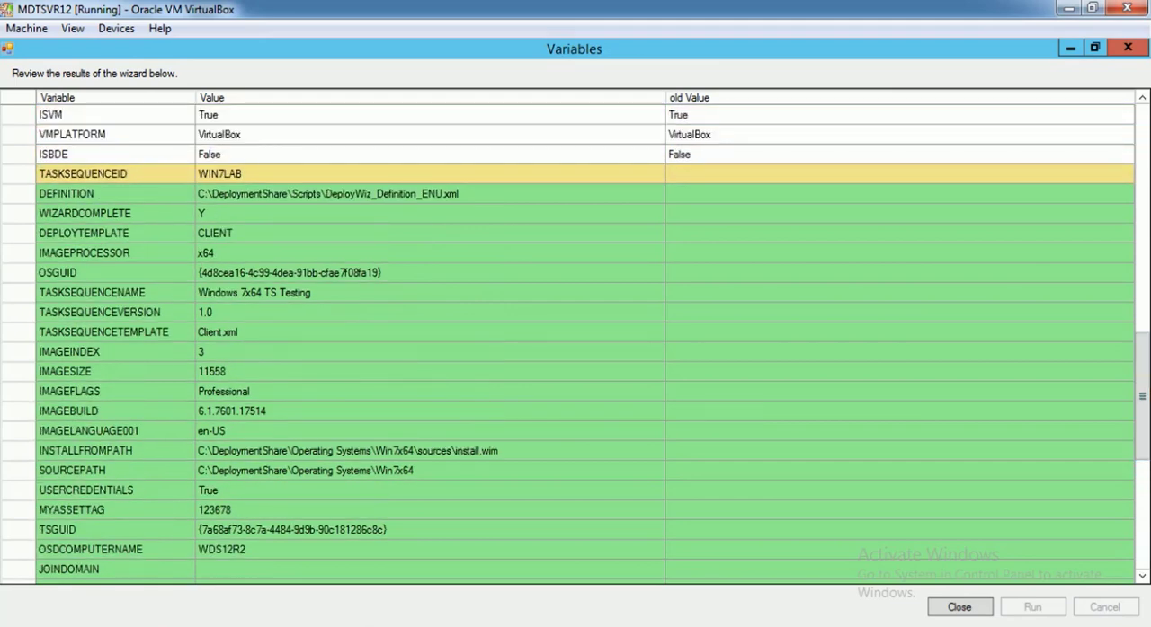
{"action": "left_click", "coordinate": [429, 214]}
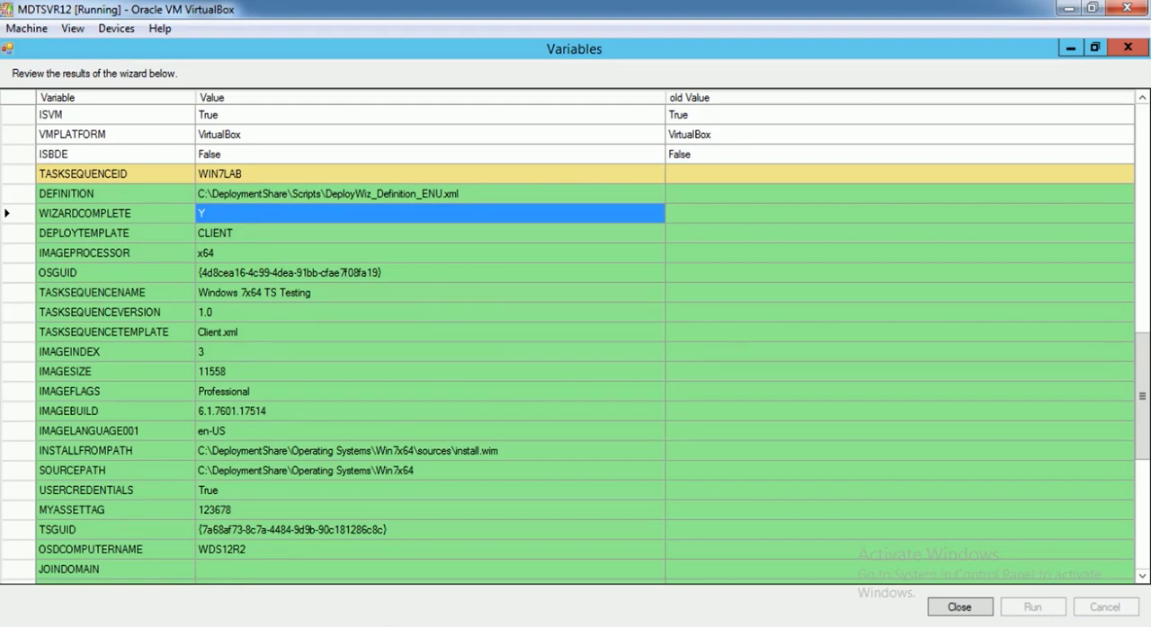
{"action": "scroll", "coordinate": [576, 341], "scroll_direction": "down", "scroll_amount": 2}
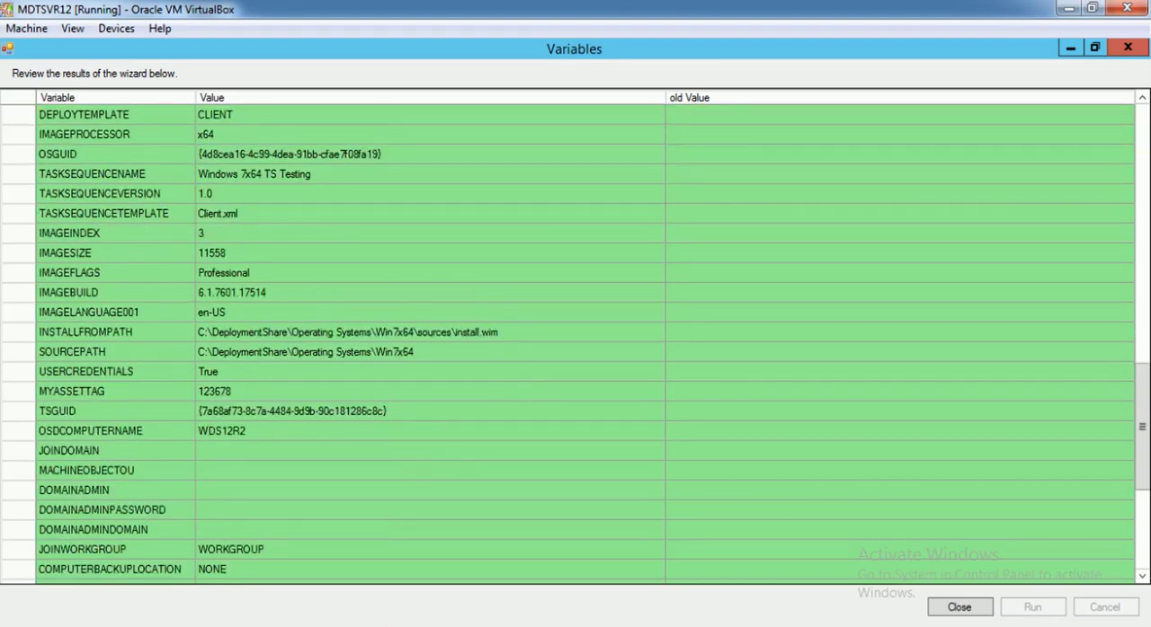
Examine the MYASSETTAG variable and its value among the wizard's resulting variables
{"action": "left_click", "coordinate": [115, 392]}
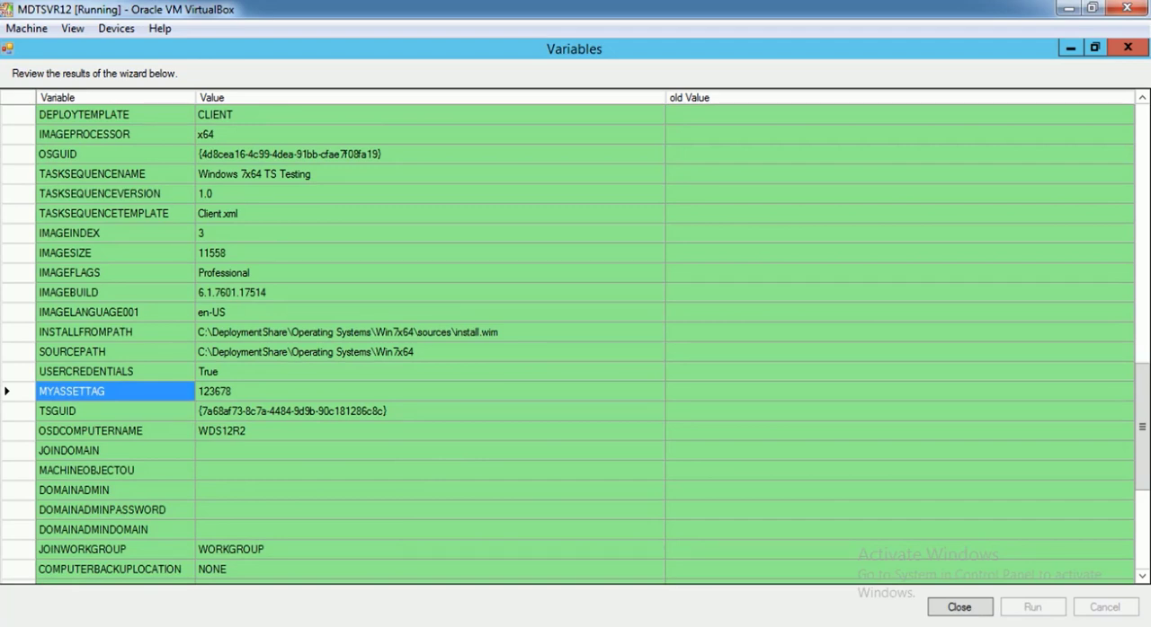
{"action": "left_click", "coordinate": [230, 392]}
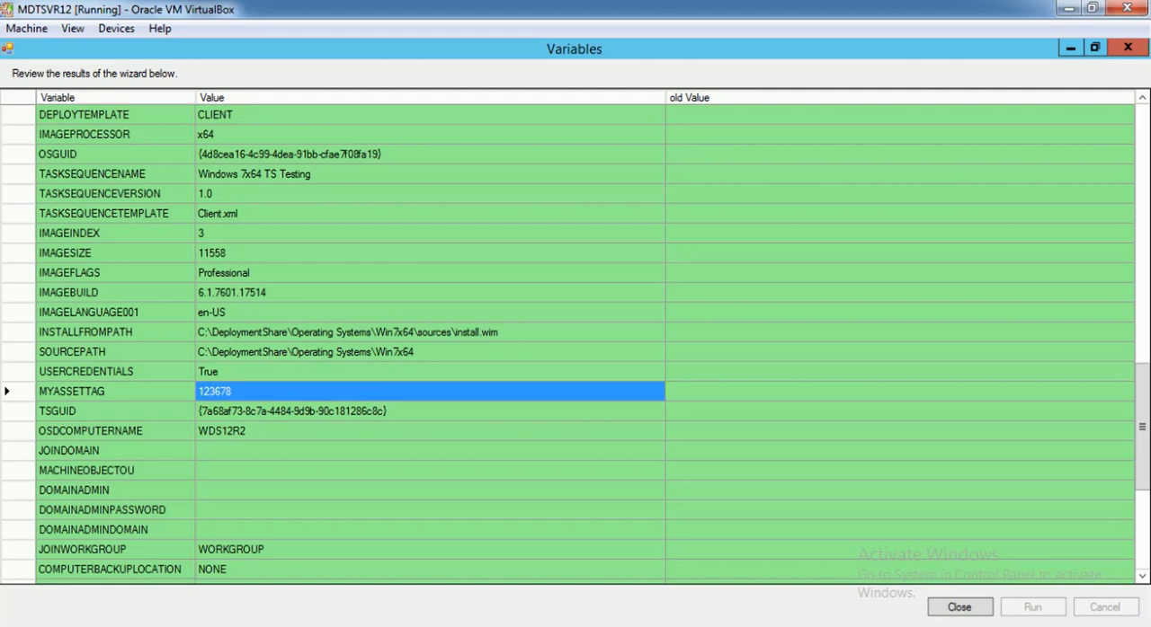
{"action": "scroll", "coordinate": [575, 341], "scroll_direction": "down", "scroll_amount": 1}
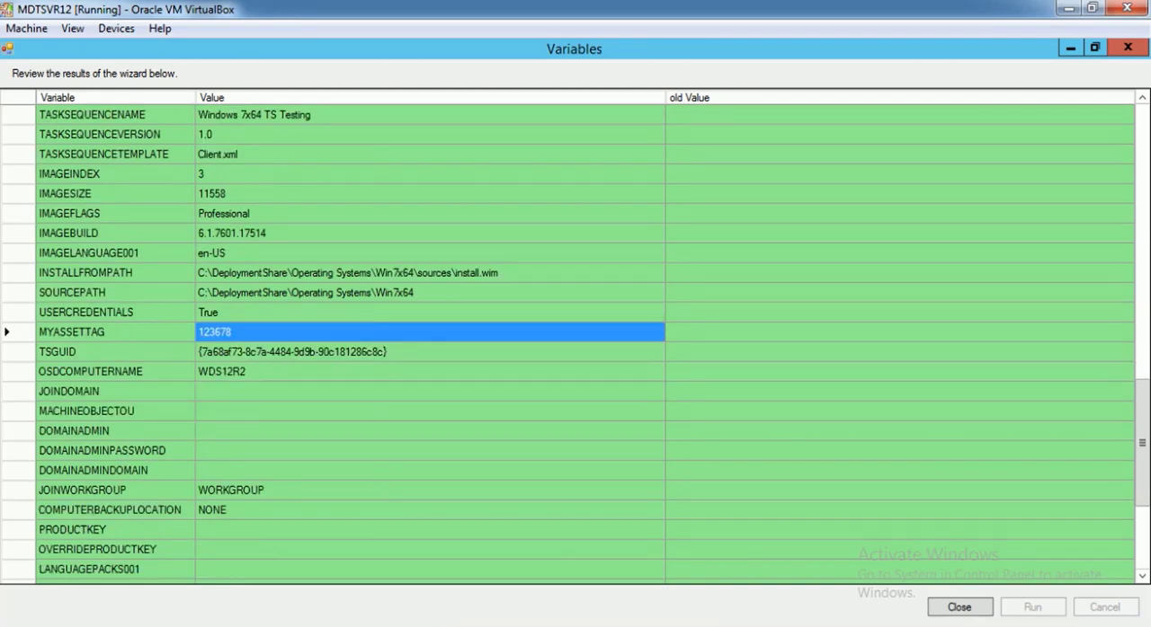
{"action": "left_click", "coordinate": [232, 233]}
{"action": "scroll", "coordinate": [575, 342], "scroll_direction": "up", "scroll_amount": 2}
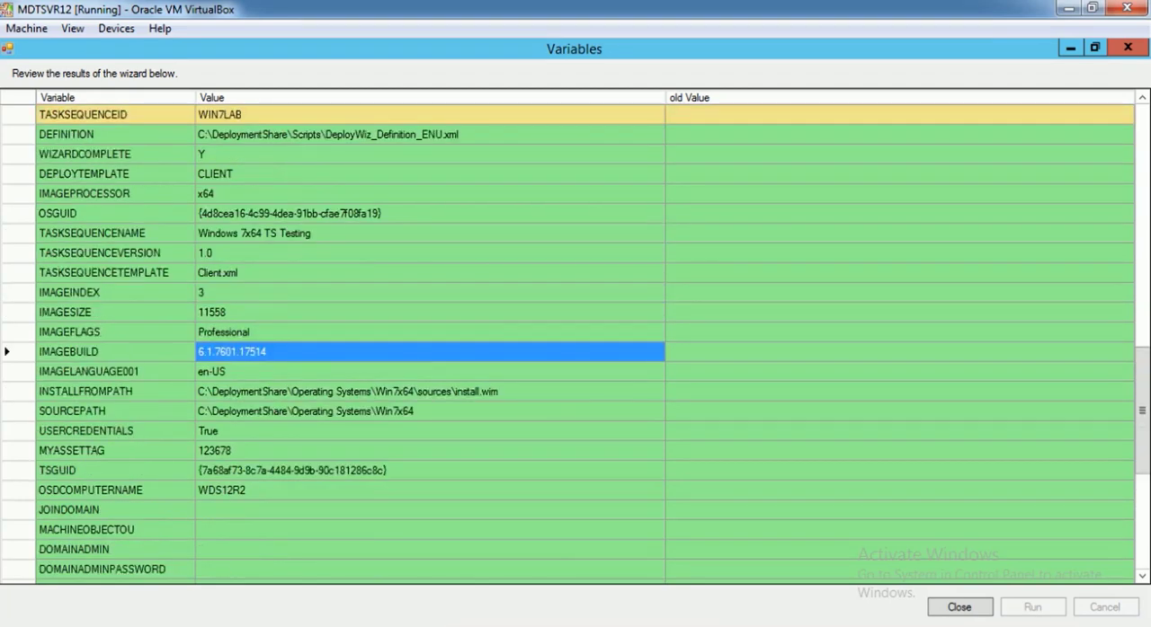
{"action": "left_click", "coordinate": [231, 195]}
{"action": "scroll", "coordinate": [575, 342], "scroll_direction": "down", "scroll_amount": 5}
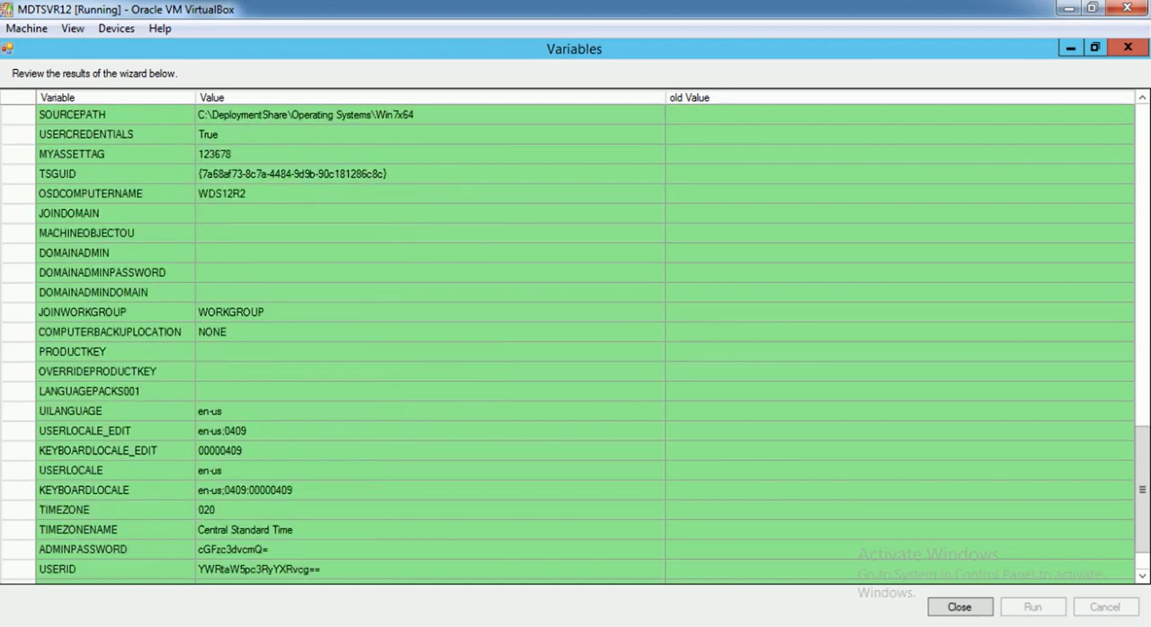
{"action": "scroll", "coordinate": [575, 341], "scroll_direction": "up", "scroll_amount": 2}
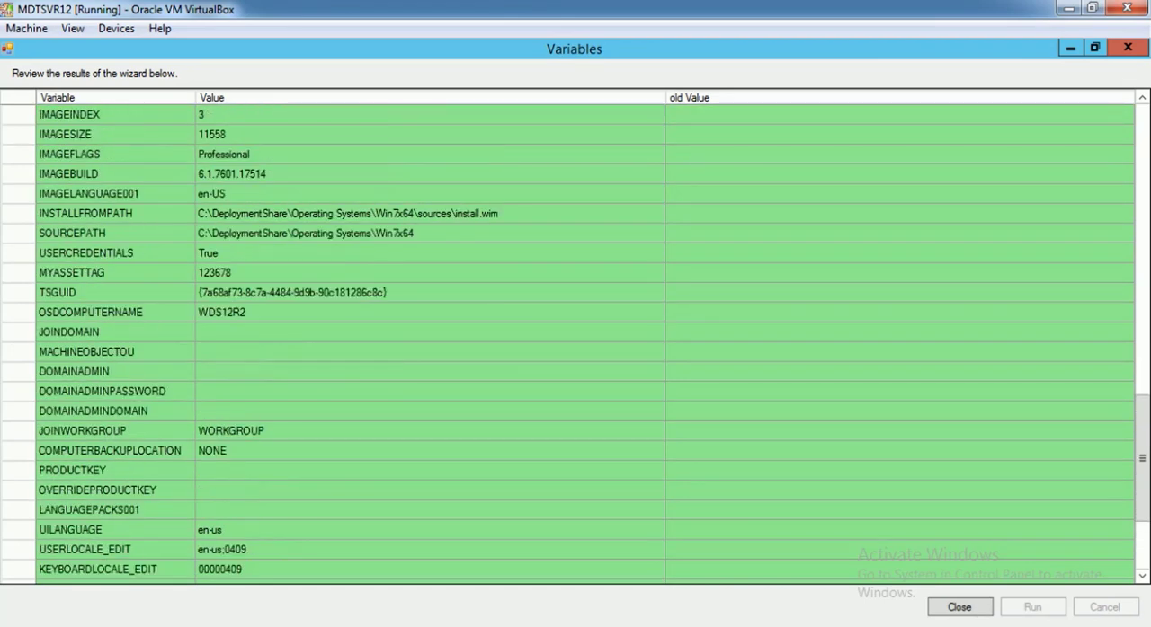
{"action": "left_click", "coordinate": [115, 274]}
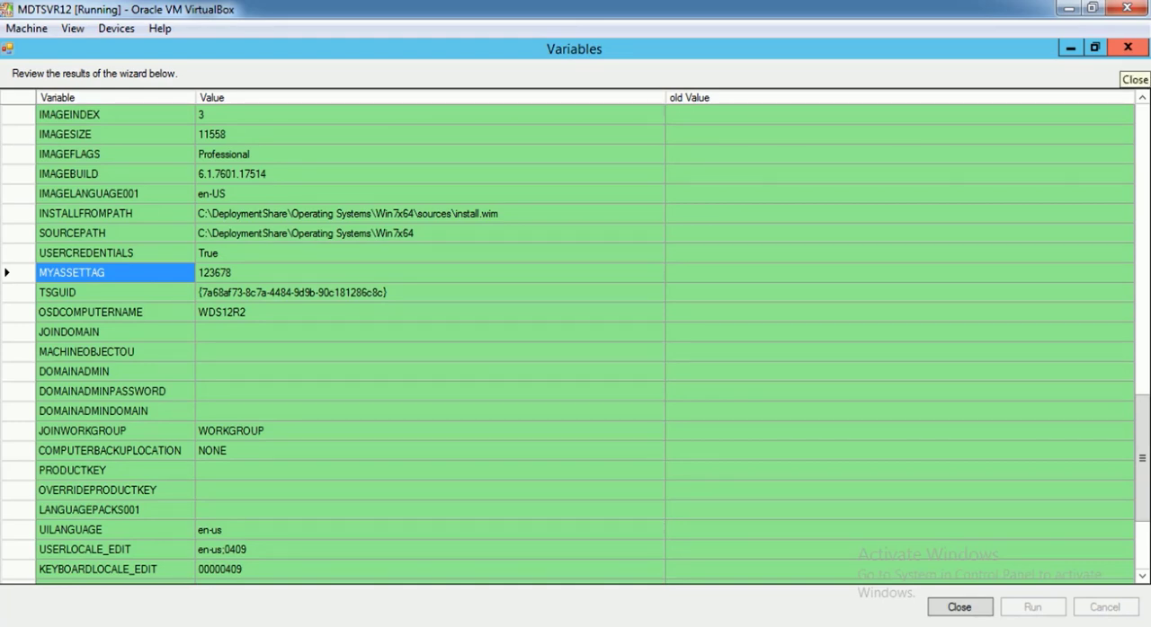
Close the wizard results, the Wizard Editor and the Revisions folder window to return to Deployment Workbench
{"action": "left_click", "coordinate": [1128, 48]}
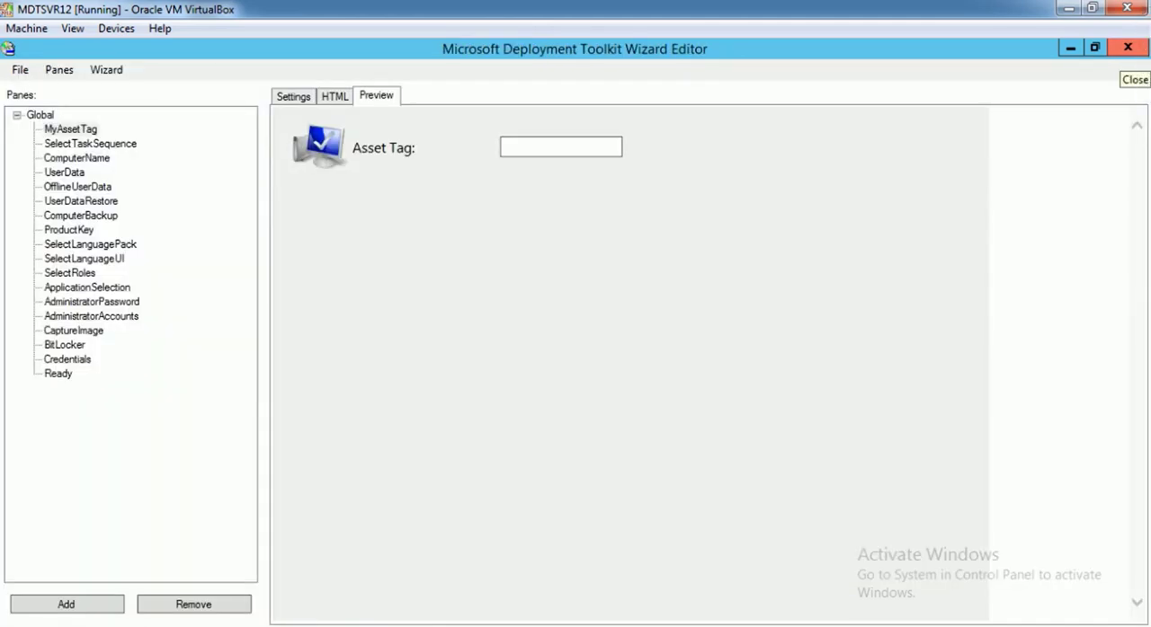
{"action": "left_click", "coordinate": [1127, 47]}
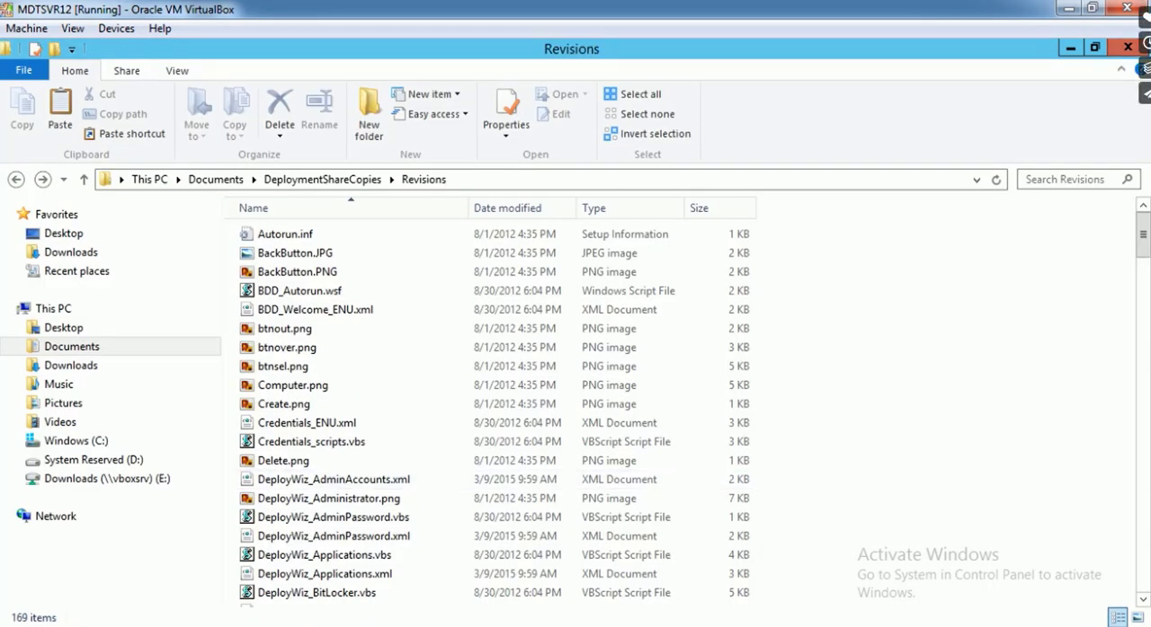
{"action": "left_click", "coordinate": [1127, 47]}
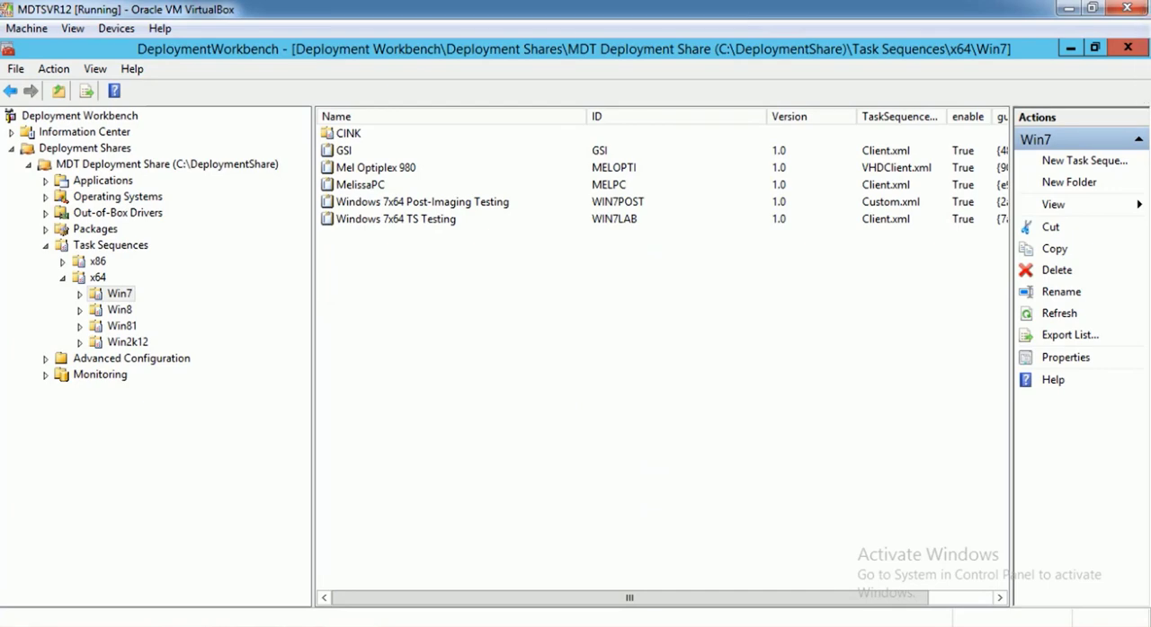
Open the rules in the properties of MDT Deployment Share (C:\DeploymentShare)
{"action": "left_click", "coordinate": [167, 165]}
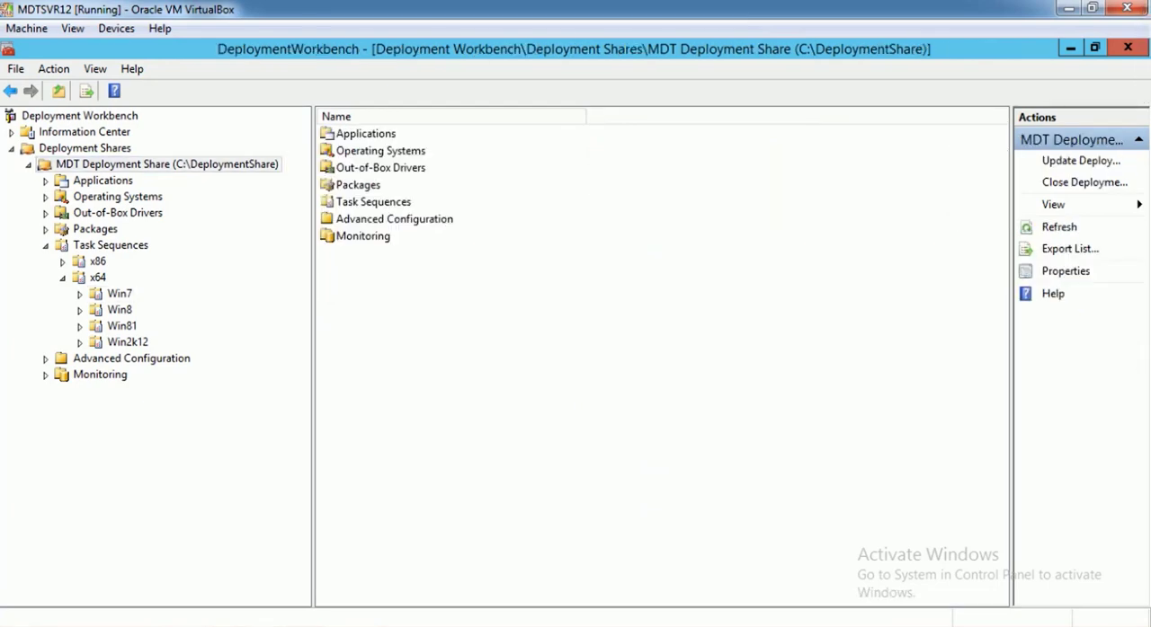
{"action": "right_click", "coordinate": [240, 165]}
{"action": "left_click", "coordinate": [296, 288]}
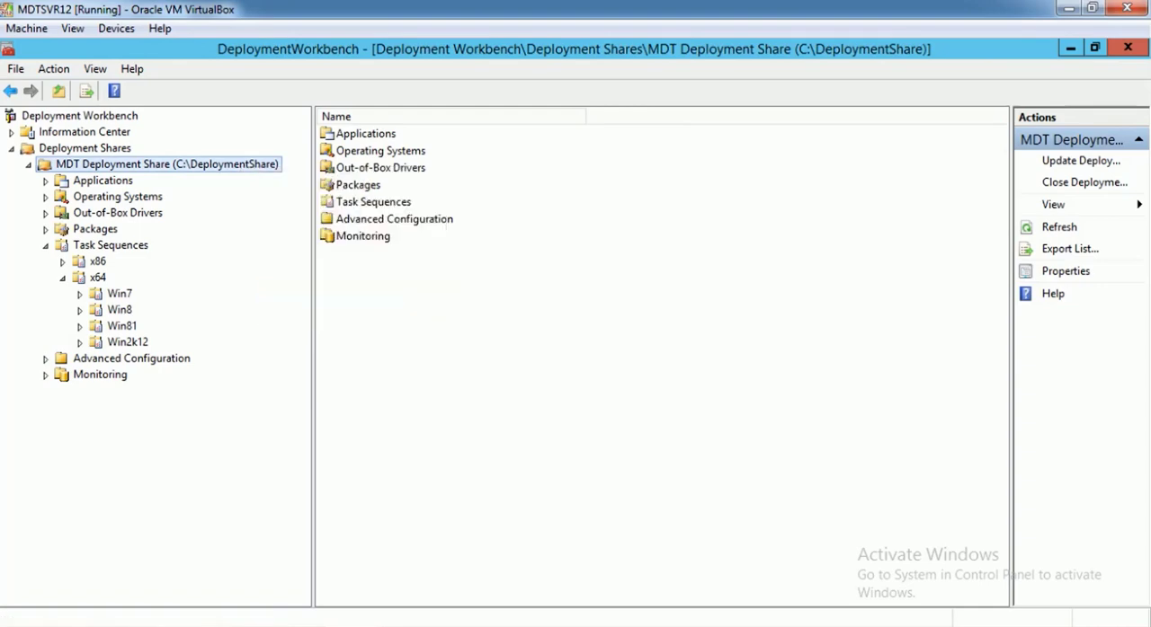
{"action": "left_click", "coordinate": [320, 83]}
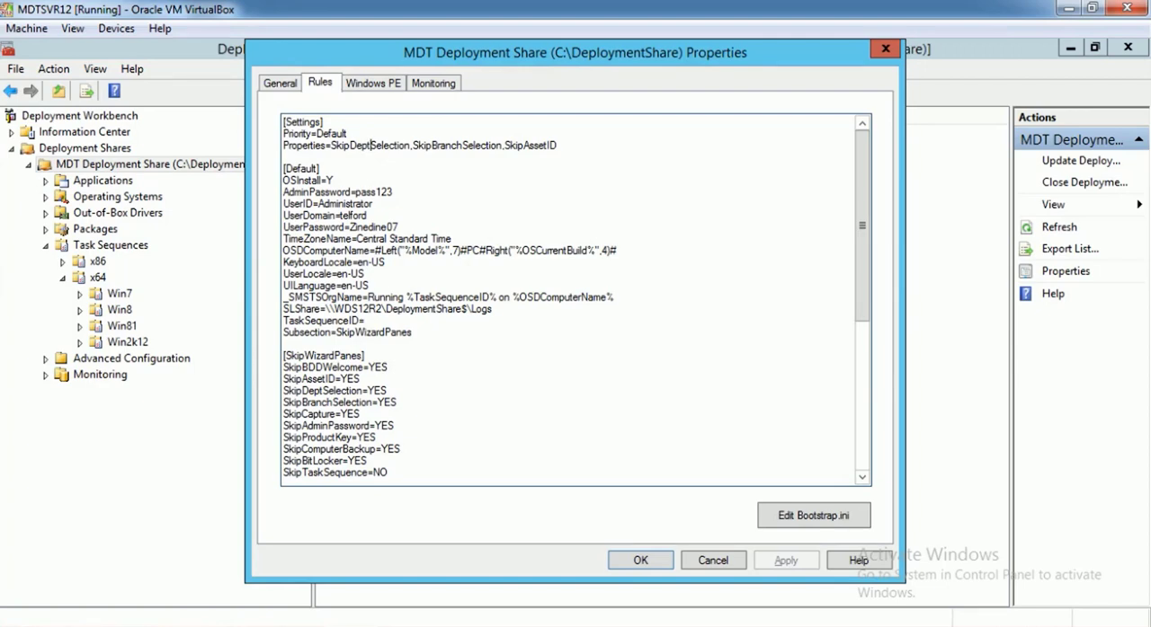
Append SkipMyAssetTag to the Properties list in the [Settings] section of the rules
{"action": "left_click", "coordinate": [557, 146]}
{"action": "type", "text": ",Skip"}
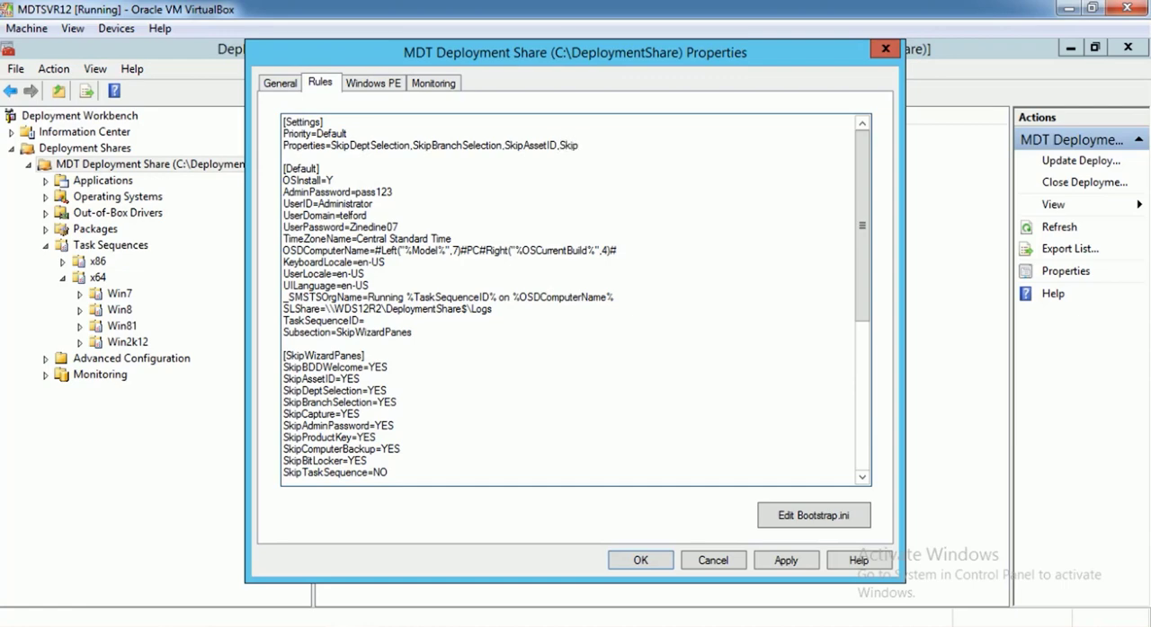
{"action": "type", "text": "MyAssetTag"}
Review the custom properties line and the SkipWizardPanes section of the deployment share rules
{"action": "scroll", "coordinate": [575, 296], "scroll_direction": "down", "scroll_amount": 8}
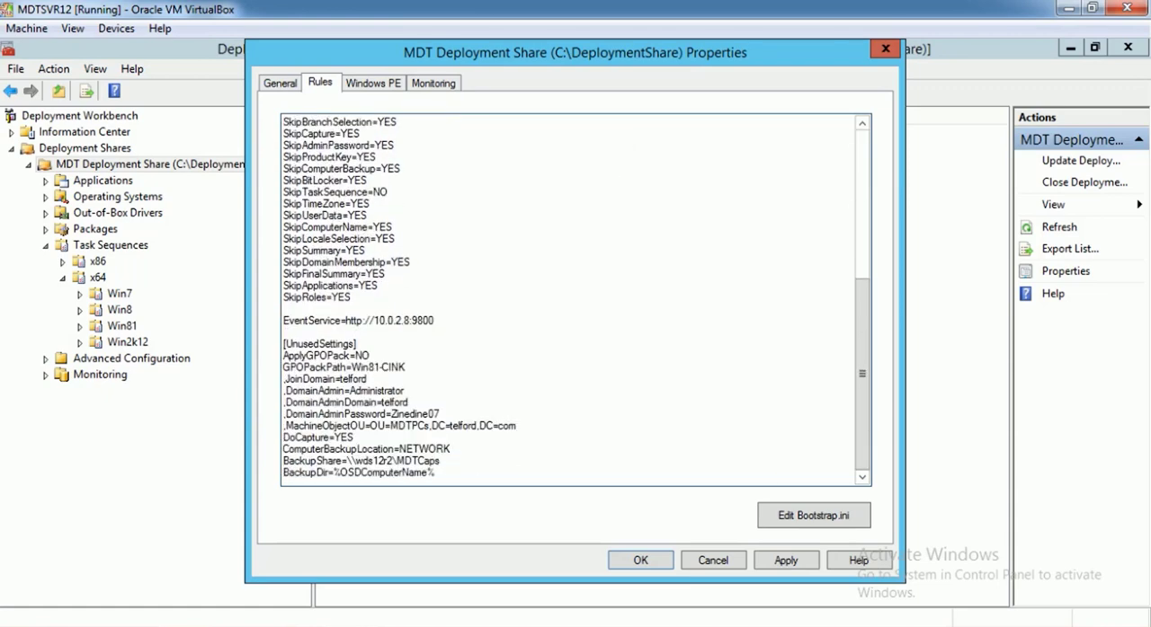
{"action": "scroll", "coordinate": [575, 297], "scroll_direction": "up", "scroll_amount": 7}
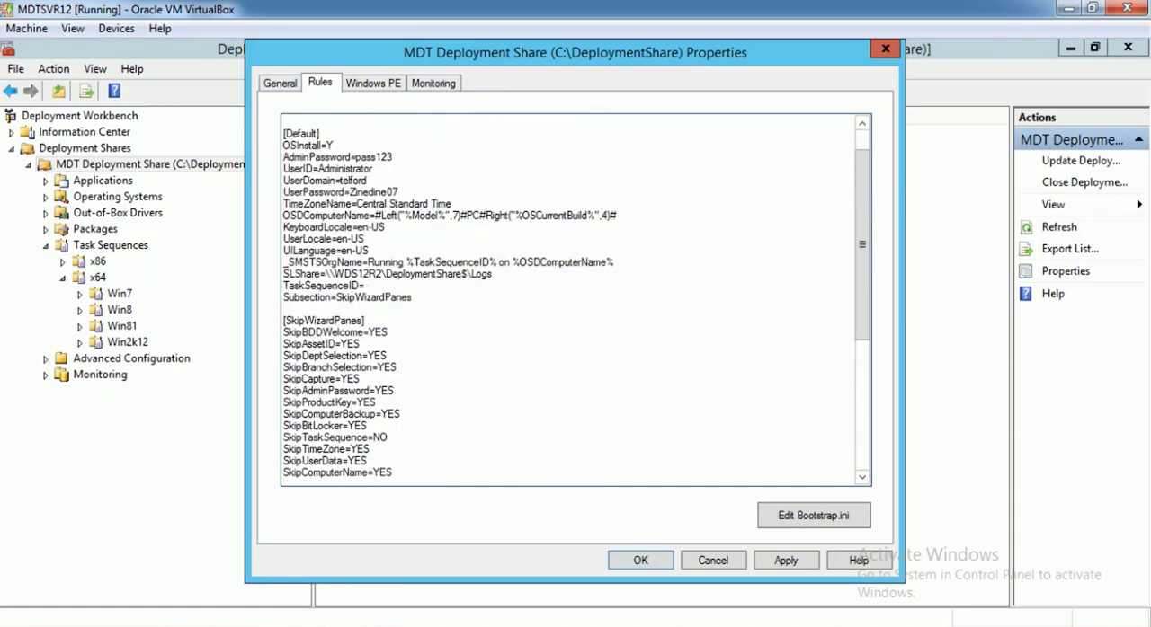
{"action": "scroll", "coordinate": [576, 297], "scroll_direction": "up", "scroll_amount": 1}
{"action": "left_click_drag", "start_coordinate": [633, 145], "coordinate": [330, 145]}
{"action": "scroll", "coordinate": [575, 297], "scroll_direction": "down", "scroll_amount": 2}
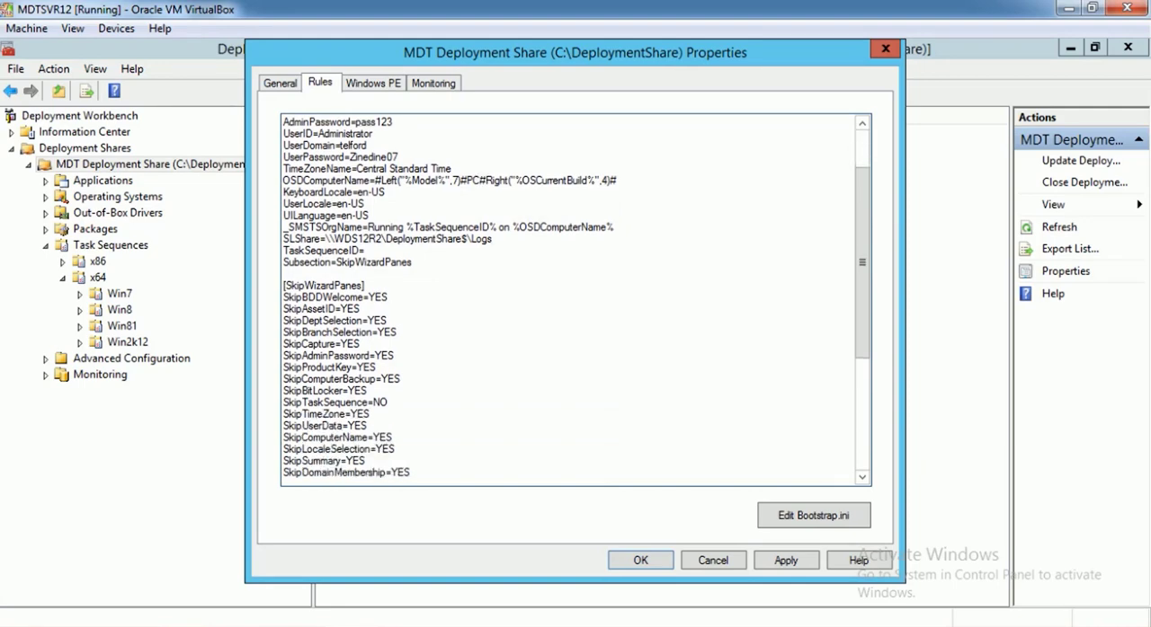
{"action": "scroll", "coordinate": [575, 297], "scroll_direction": "down", "scroll_amount": 4}
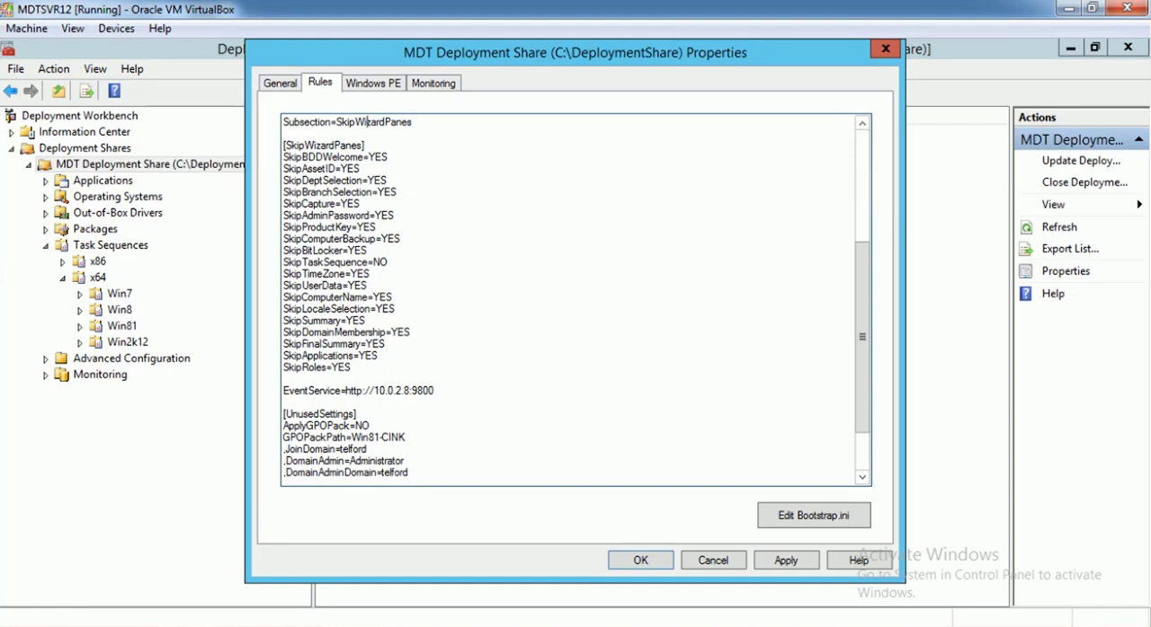
{"action": "scroll", "coordinate": [576, 296], "scroll_direction": "up", "scroll_amount": 4}
{"action": "scroll", "coordinate": [575, 296], "scroll_direction": "up", "scroll_amount": 2}
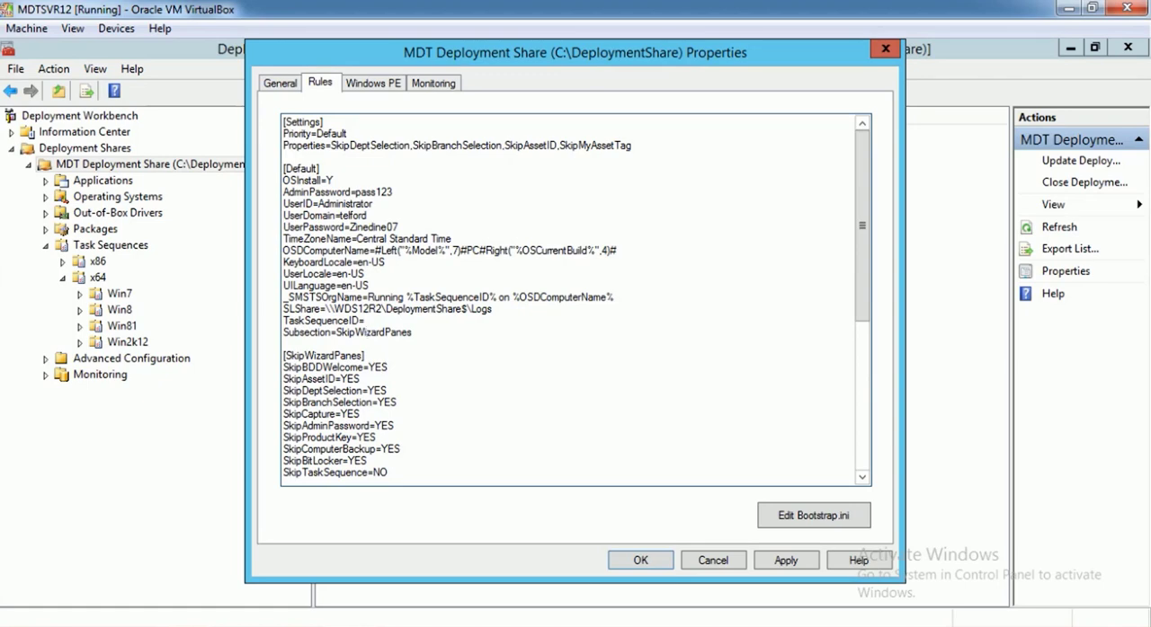
Replace the OSDComputerName value in the [Default] section with %SERIALNUMBER%%MYASSETTAG%
{"action": "left_click_drag", "start_coordinate": [618, 250], "coordinate": [479, 249]}
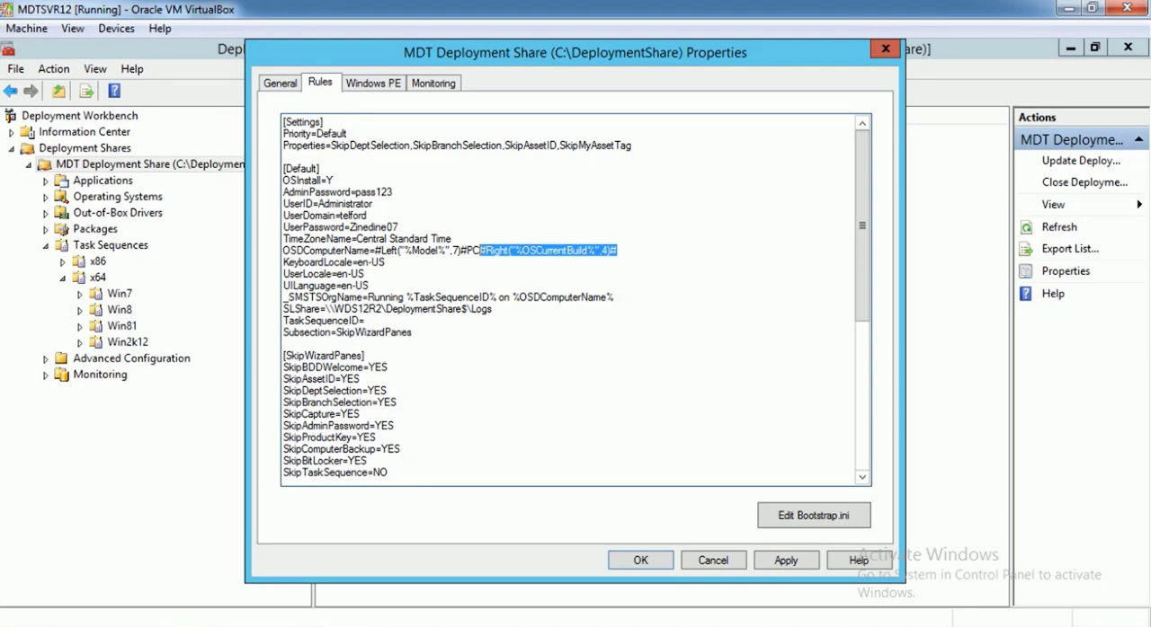
{"action": "key", "text": "BackSpace"}
{"action": "key", "text": "BackSpace"}
{"action": "key", "text": "BackSpace"}
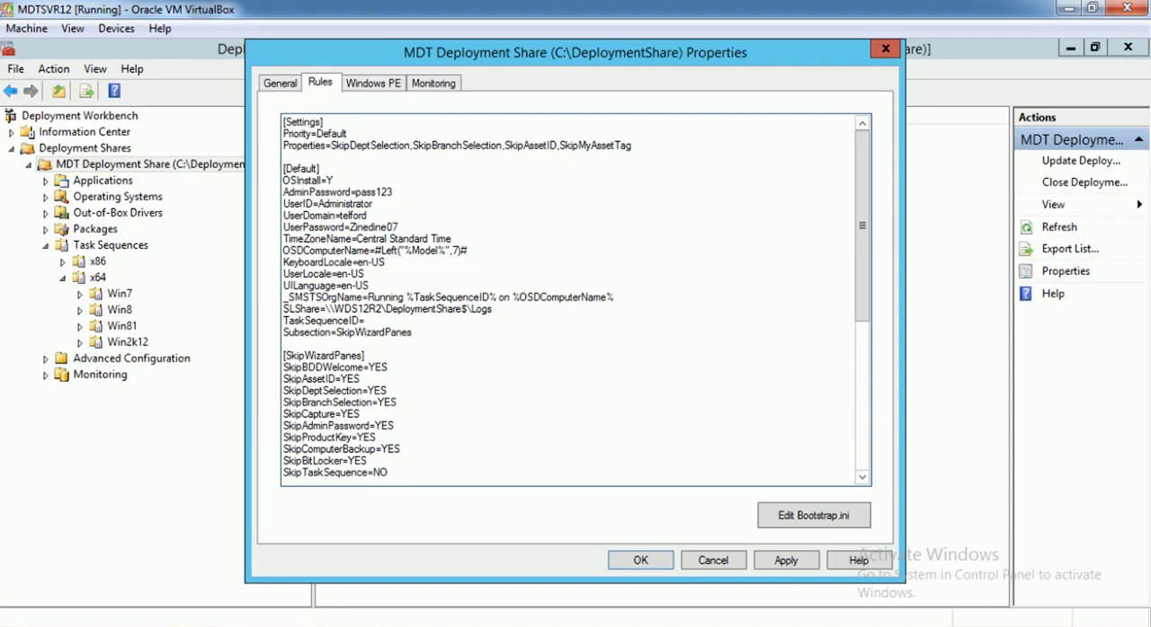
{"action": "key", "text": "BackSpace"}
{"action": "key", "text": "BackSpace"}
{"action": "key", "text": "BackSpace"}
{"action": "key", "text": "BackSpace"}
{"action": "key", "text": "BackSpace"}
{"action": "key", "text": "BackSpace"}
{"action": "key", "text": "BackSpace"}
{"action": "key", "text": "BackSpace"}
{"action": "key", "text": "BackSpace"}
{"action": "key", "text": "BackSpace"}
{"action": "key", "text": "BackSpace"}
{"action": "key", "text": "BackSpace"}
{"action": "key", "text": "BackSpace"}
{"action": "key", "text": "BackSpace"}
{"action": "key", "text": "BackSpace"}
{"action": "key", "text": "BackSpace"}
{"action": "key", "text": "BackSpace"}
{"action": "key", "text": "BackSpace"}
{"action": "key", "text": "BackSpace"}
{"action": "key", "text": "BackSpace"}
{"action": "key", "text": "BackSpace"}
{"action": "key", "text": "BackSpace"}
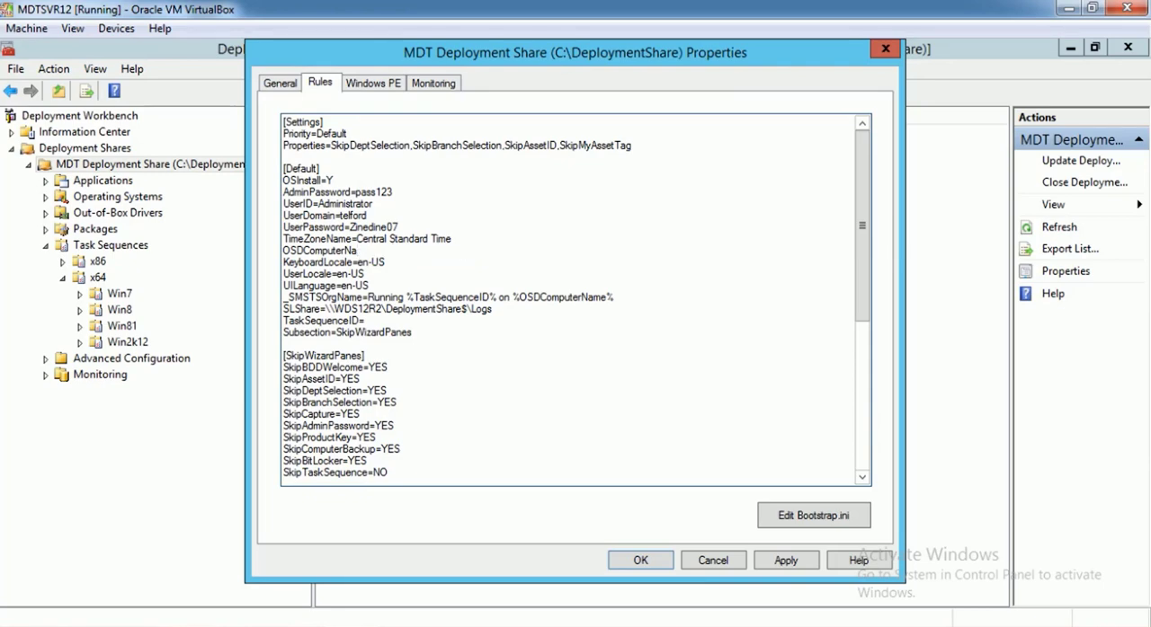
{"action": "type", "text": "me=%SERIAL%NUMBER%"}
{"action": "key", "text": "Right"}
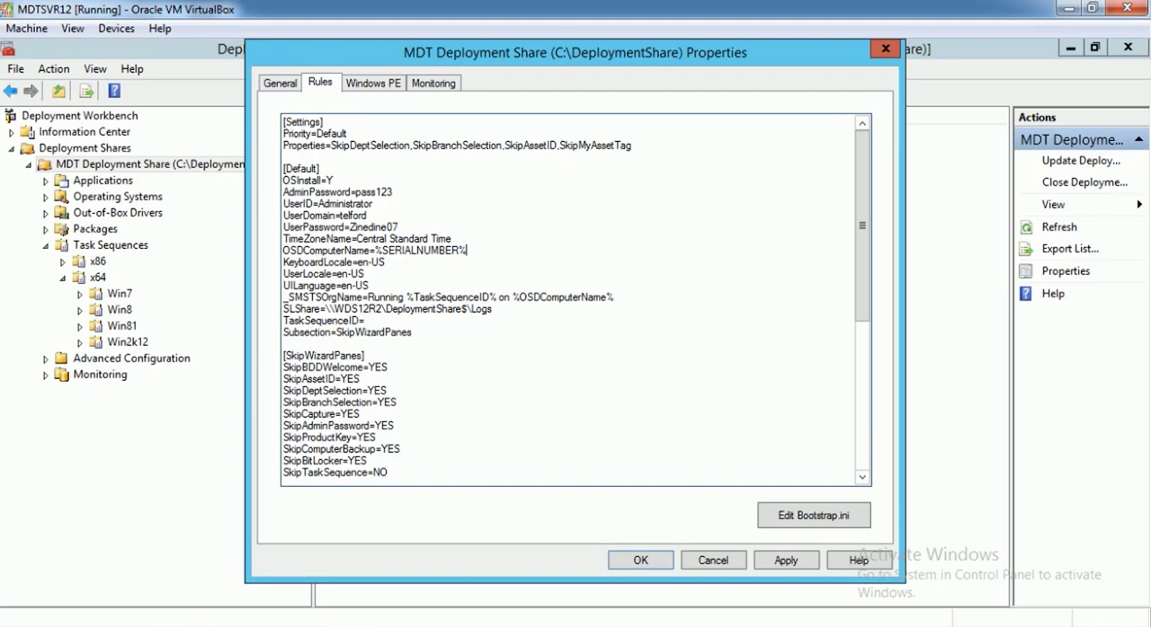
{"action": "type", "text": "%%MYASSETTAG%"}
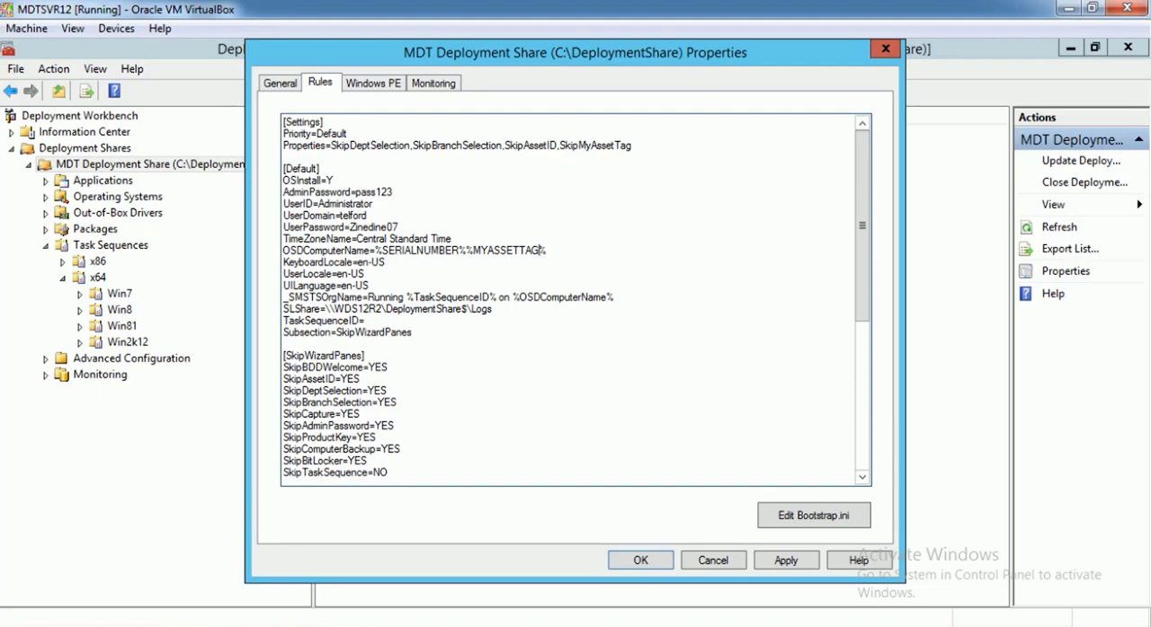
Replace %SERIALNUMBER% in the OSDComputerName value with #lEFT(%MODEL%)#, keeping %MYASSETTAG% after it
{"action": "left_click", "coordinate": [458, 250]}
{"action": "left_click_drag", "start_coordinate": [467, 251], "coordinate": [375, 251]}
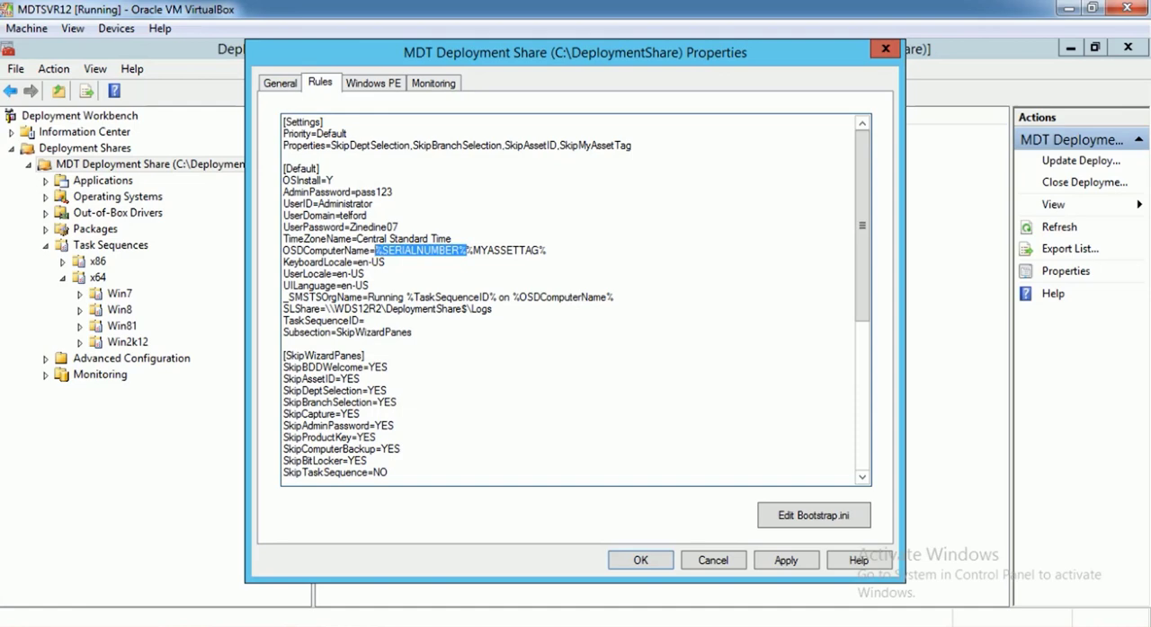
{"action": "type", "text": "##"}
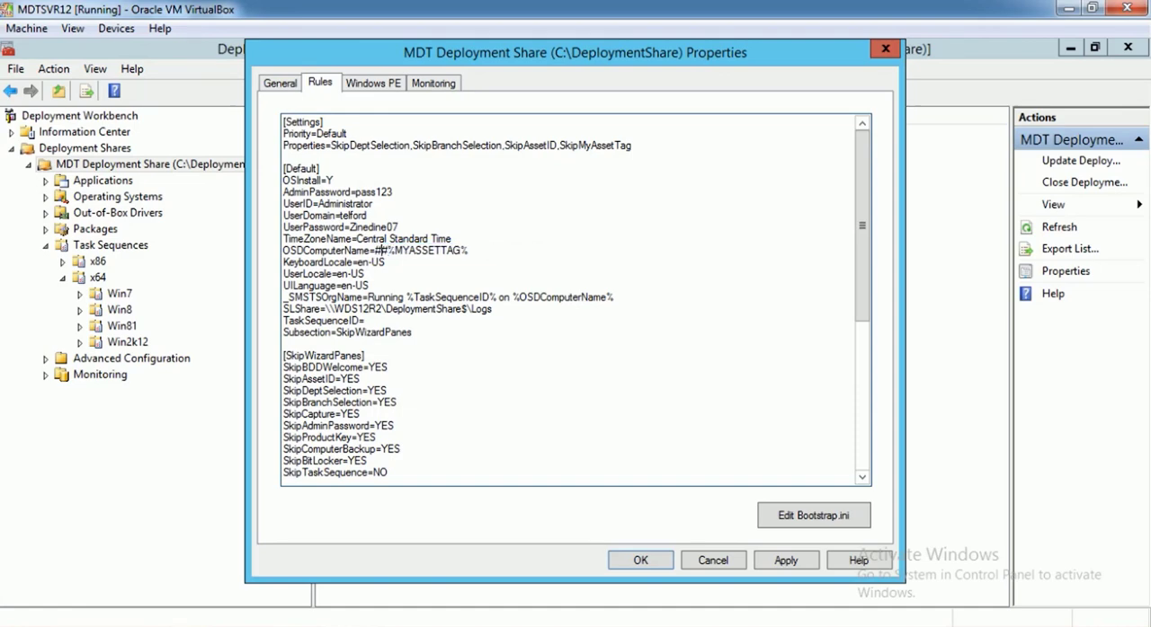
{"action": "key", "text": "Left"}
{"action": "type", "text": "EFT"}
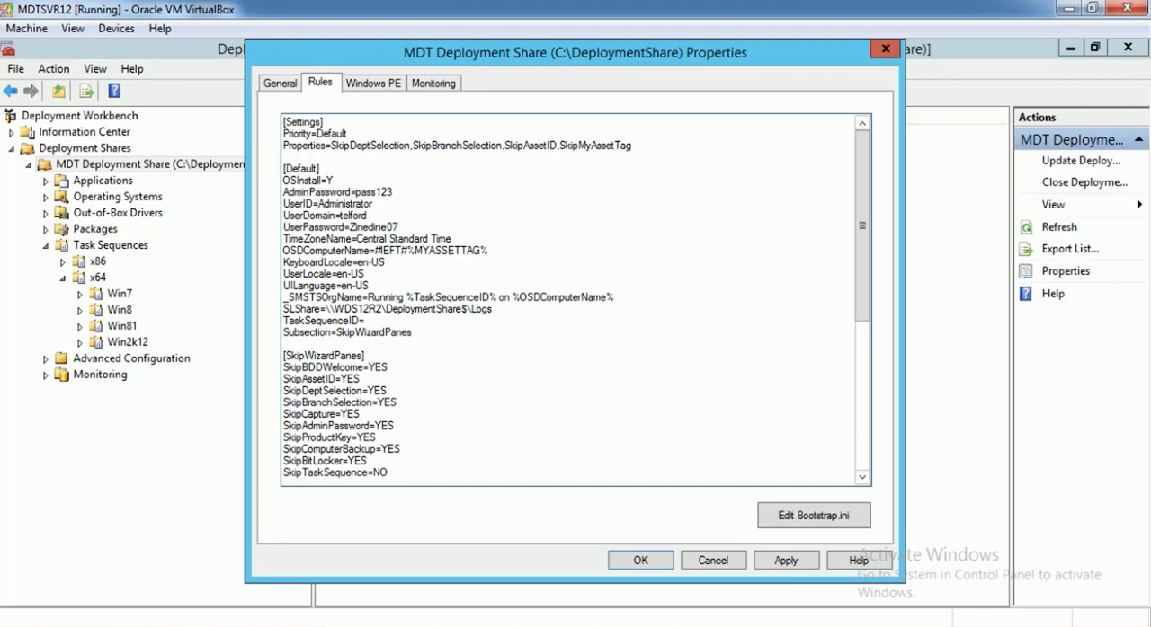
{"action": "type", "text": "()"}
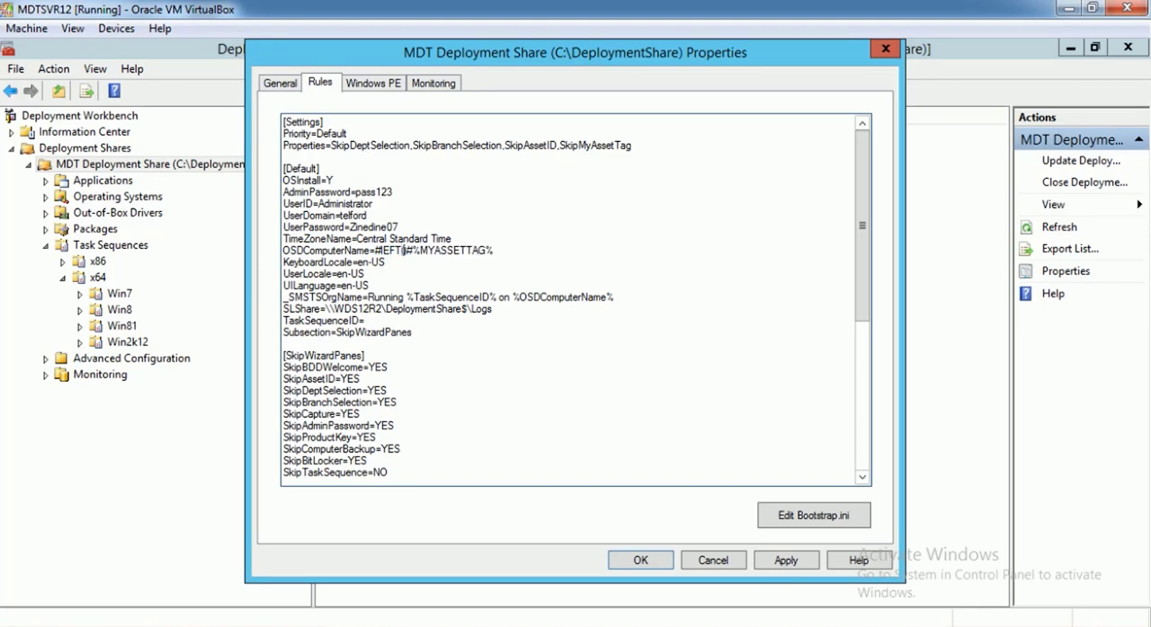
{"action": "key", "text": "Left"}
{"action": "type", "text": "%%"}
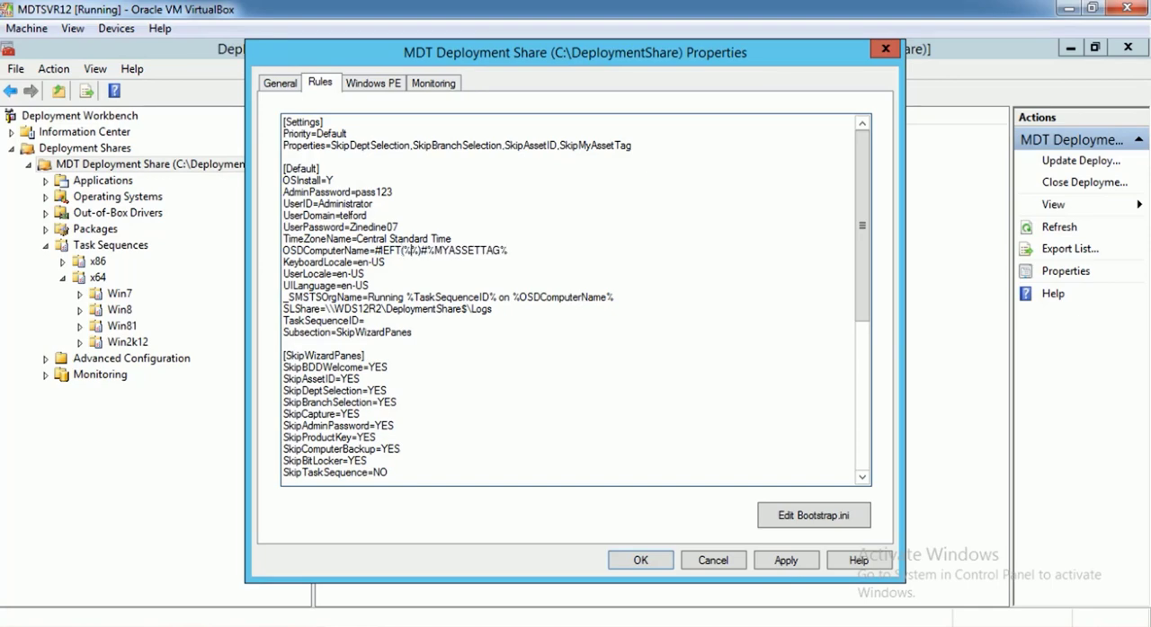
{"action": "key", "text": "Left"}
{"action": "type", "text": "model"}
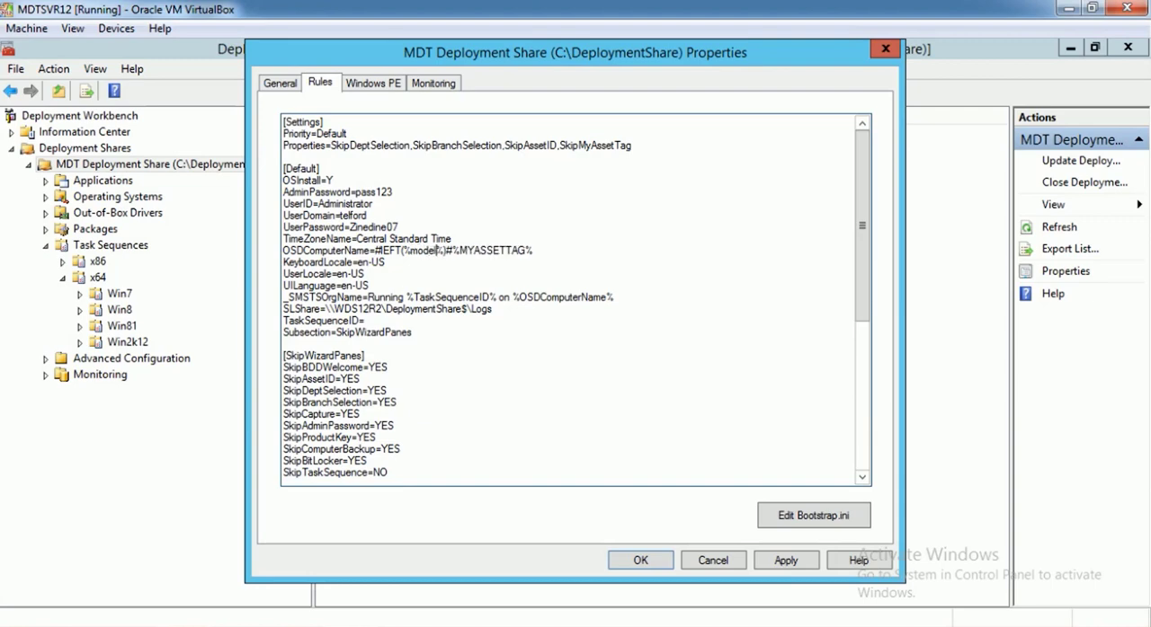
{"action": "key", "text": "BackSpace"}
{"action": "key", "text": "BackSpace"}
{"action": "key", "text": "BackSpace"}
{"action": "key", "text": "BackSpace"}
{"action": "key", "text": "BackSpace"}
{"action": "type", "text": "MODEL"}
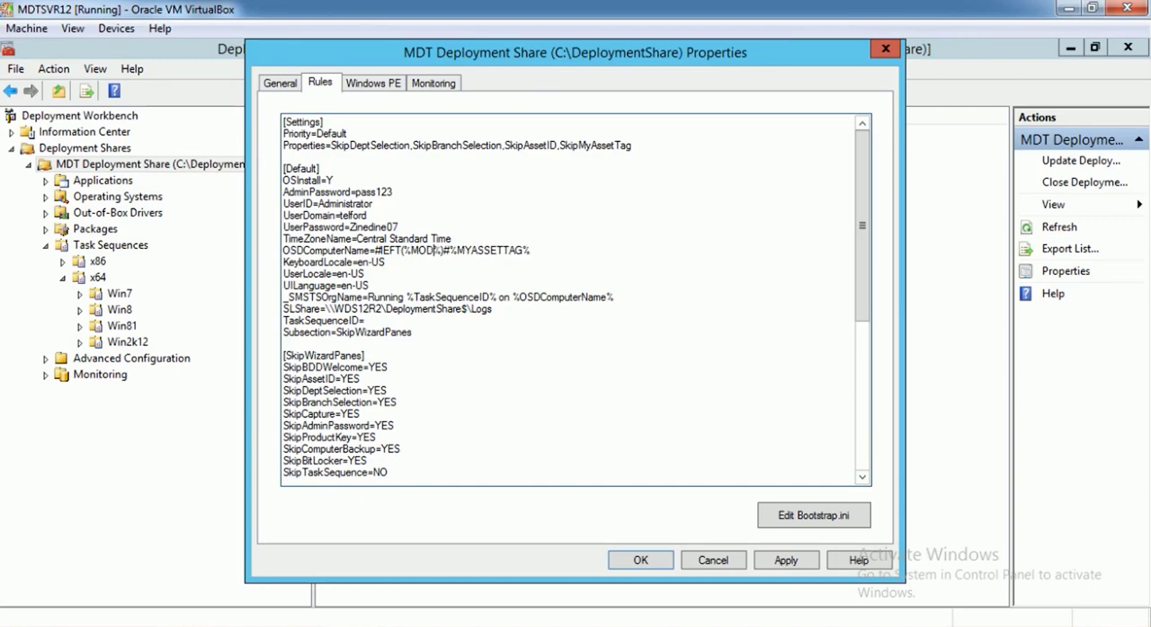
Limit the model portion of OSDComputerName to 7 characters, and apply and close the deployment share properties
{"action": "left_click", "coordinate": [453, 251]}
{"action": "type", "text": ","}
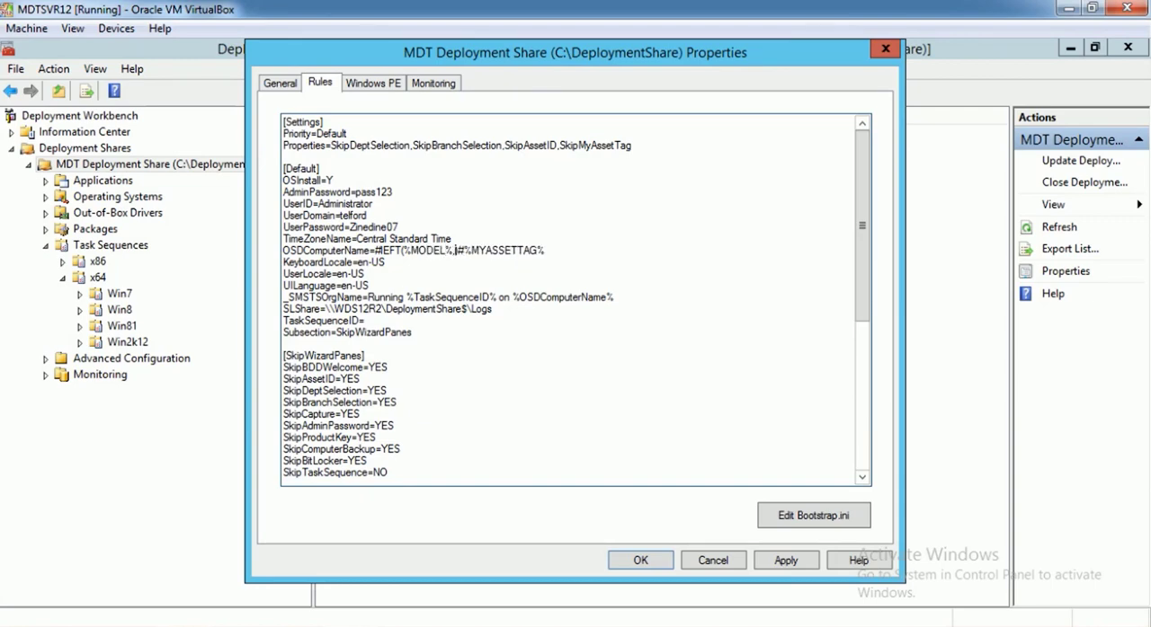
{"action": "type", "text": "7"}
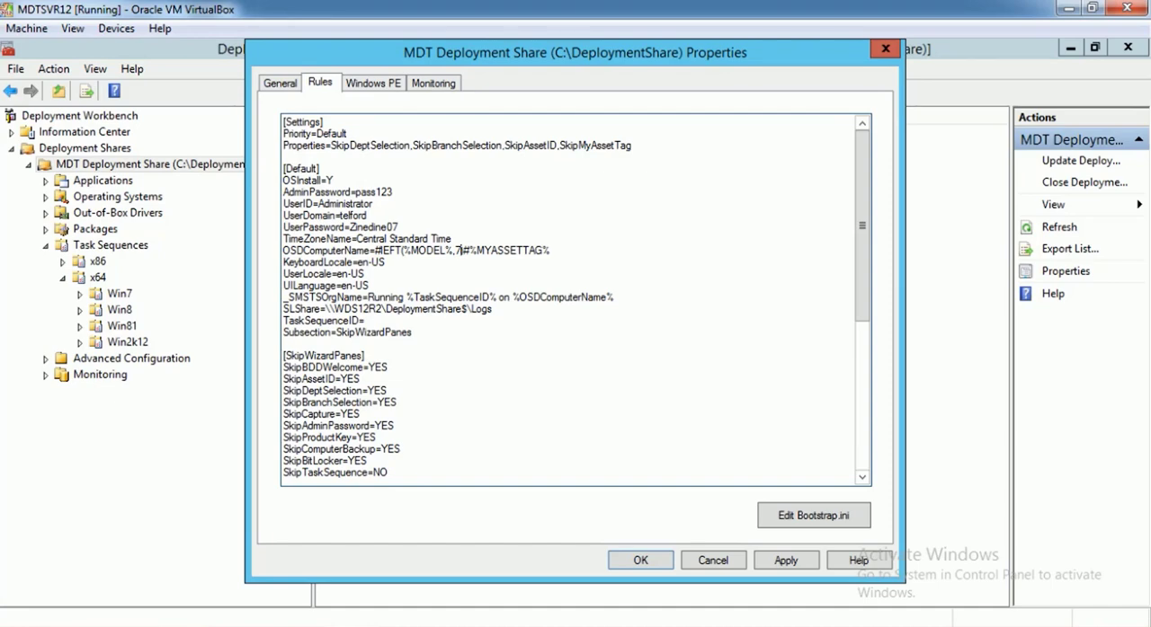
{"action": "left_click", "coordinate": [786, 560]}
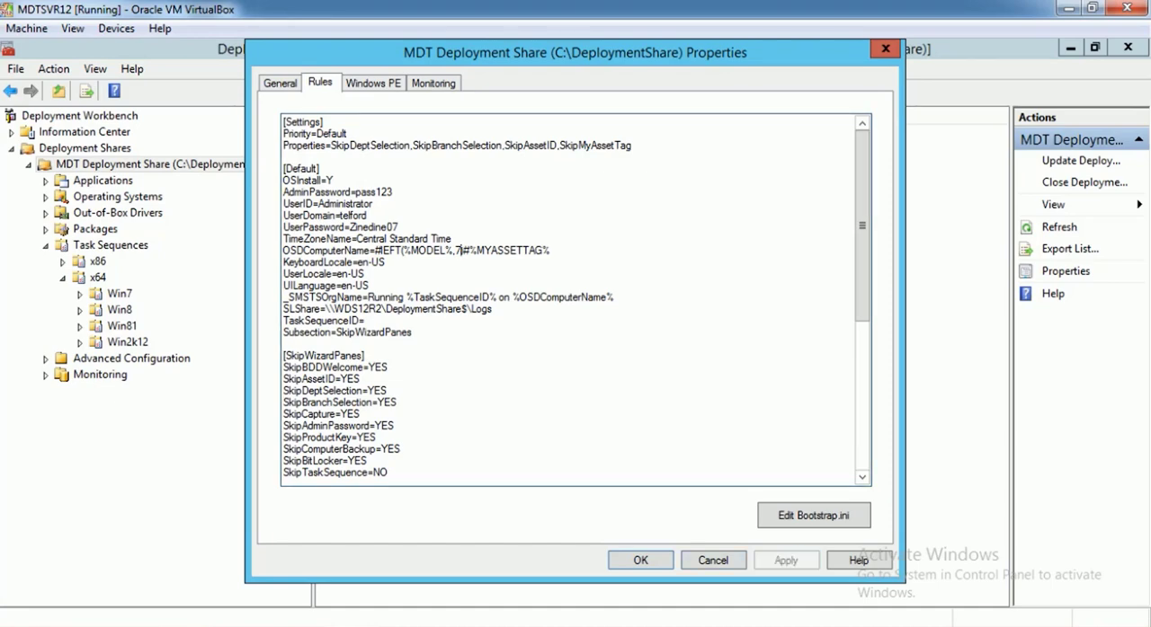
{"action": "left_click", "coordinate": [640, 560]}
Refresh the MDT deployment share, and start the Win7Pro64 virtual machine from the VirtualBox Manager
{"action": "right_click", "coordinate": [256, 163]}
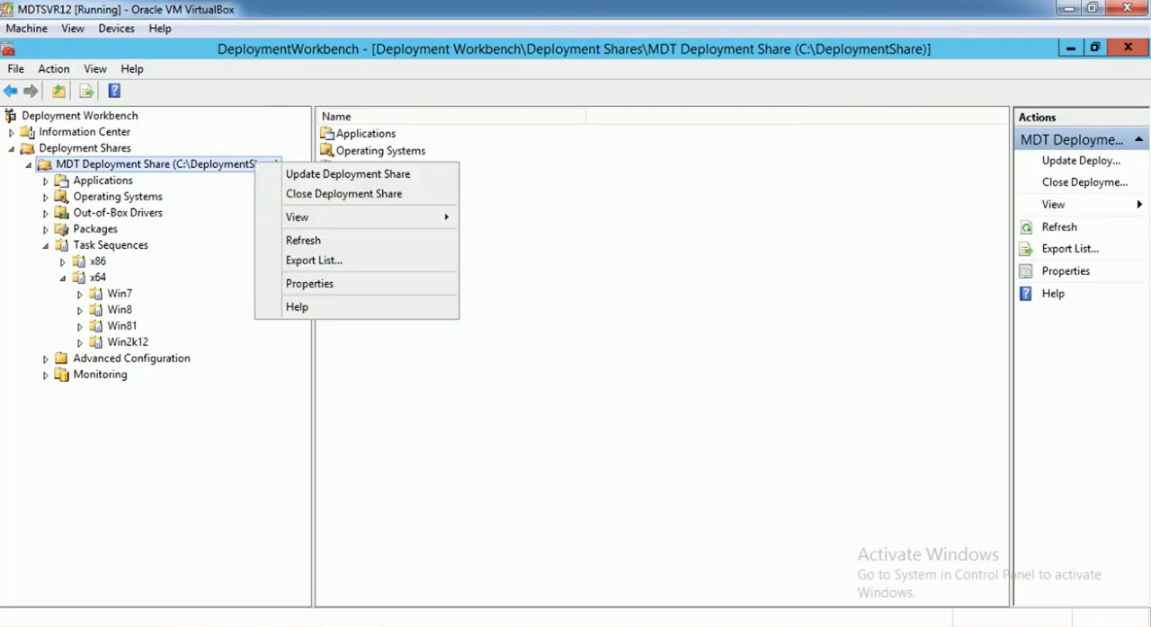
{"action": "left_click", "coordinate": [303, 240]}
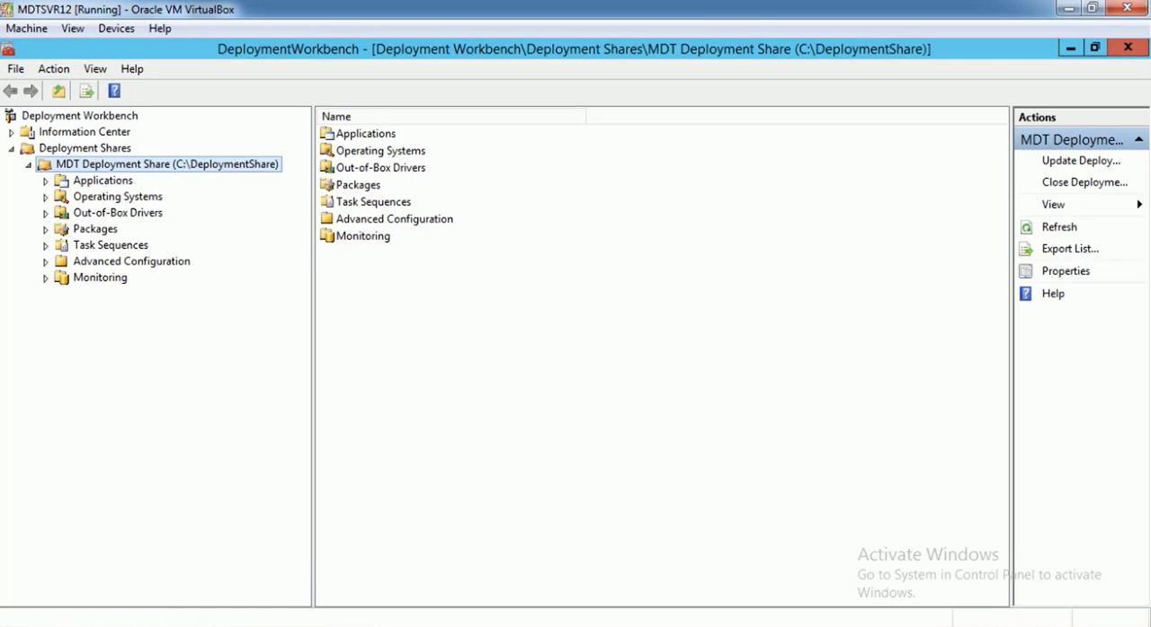
{"action": "left_click", "coordinate": [247, 626]}
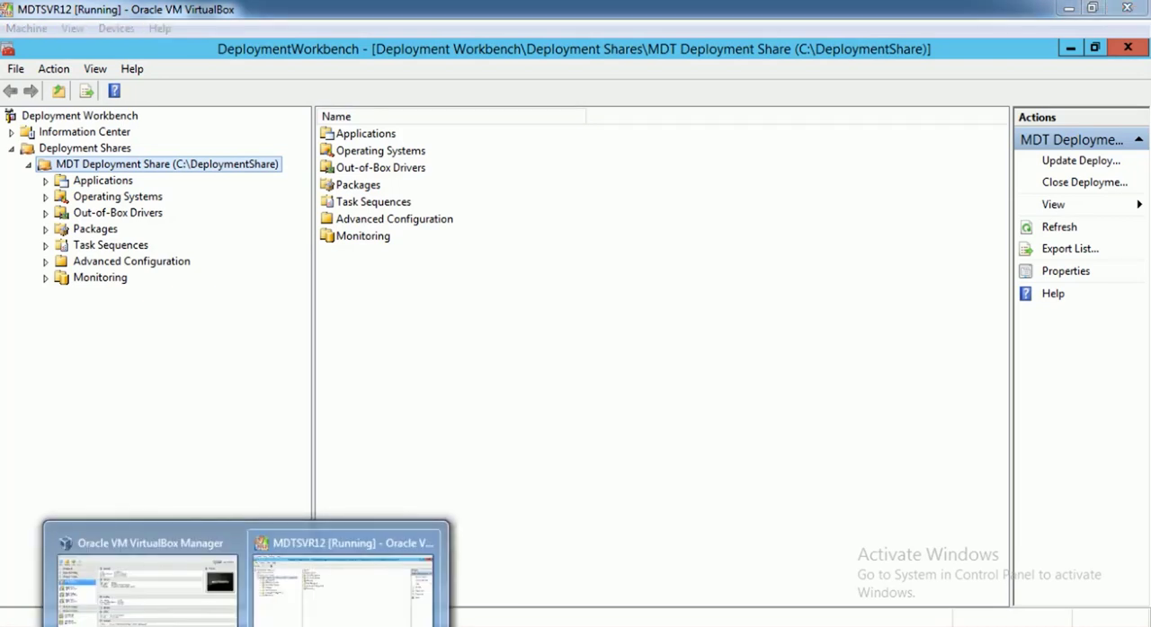
{"action": "left_click", "coordinate": [195, 608]}
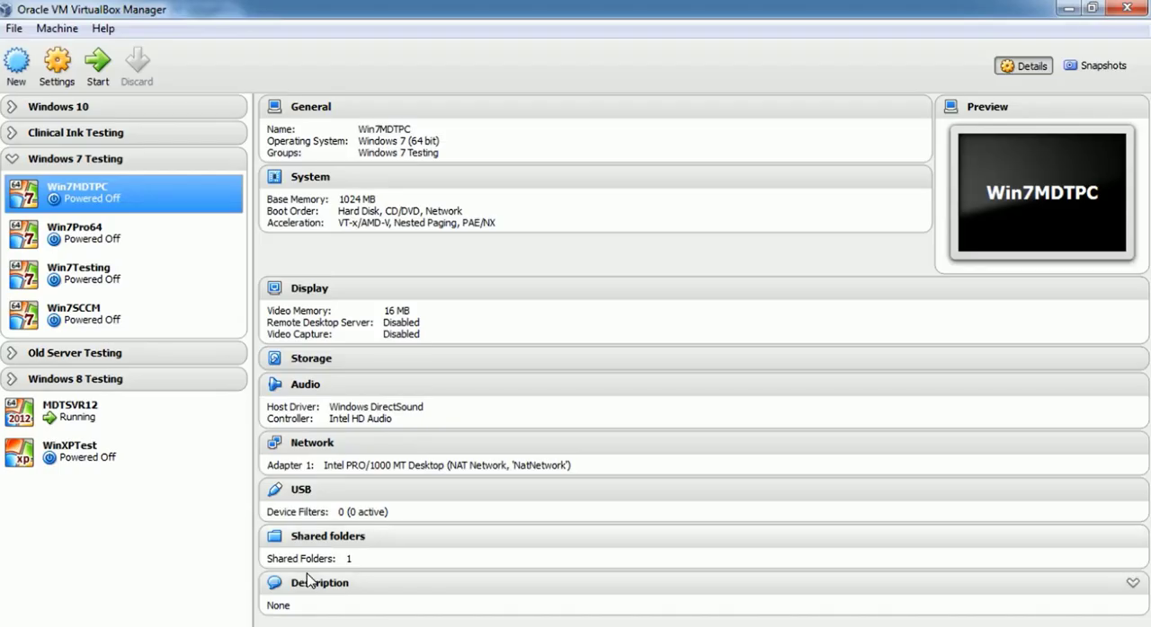
{"action": "left_click", "coordinate": [124, 284]}
{"action": "left_click", "coordinate": [117, 252]}
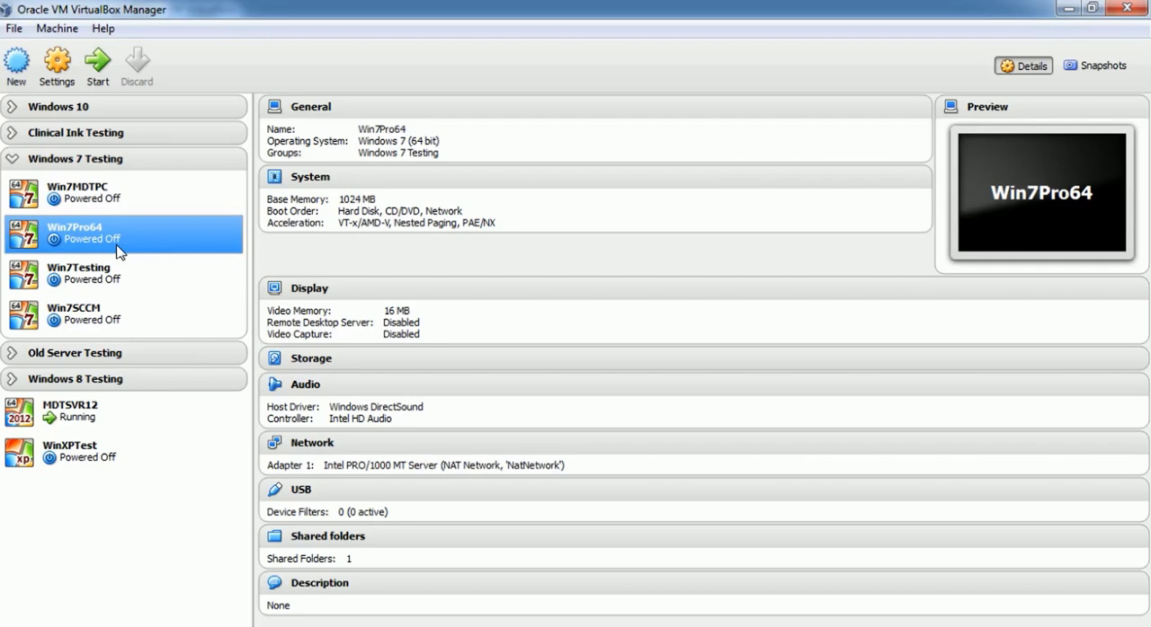
{"action": "left_click", "coordinate": [102, 75]}
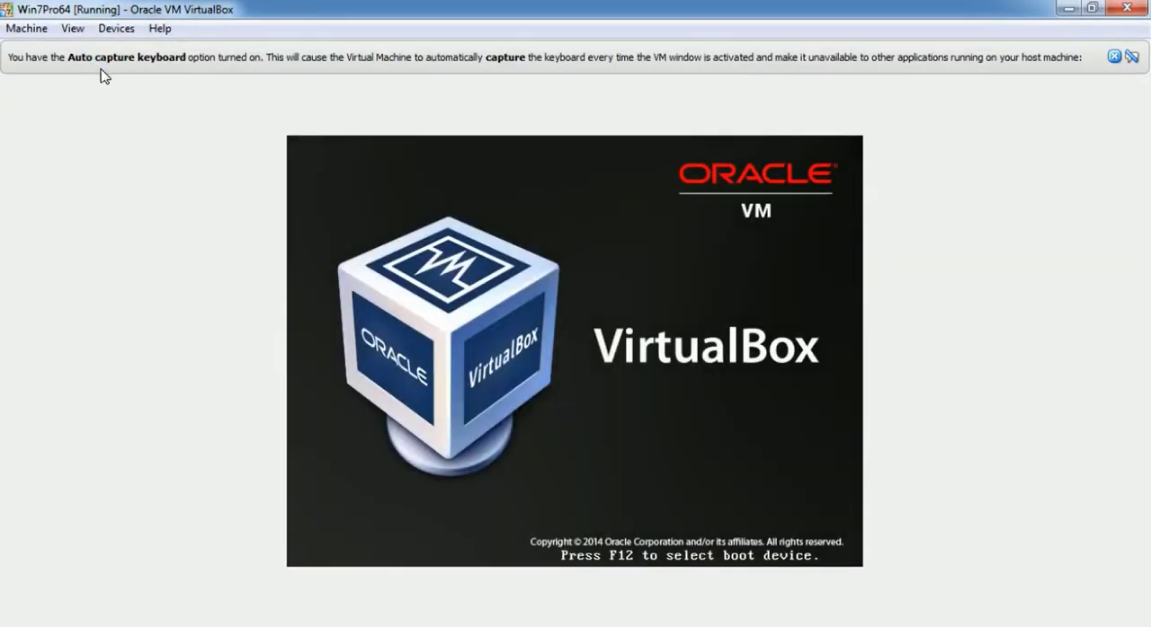
Boot Win7Pro64 from the network through PXE and dismiss the keyboard capture notice, until the deployment wizard loads
{"action": "key", "text": "F12"}
{"action": "key", "text": "l"}
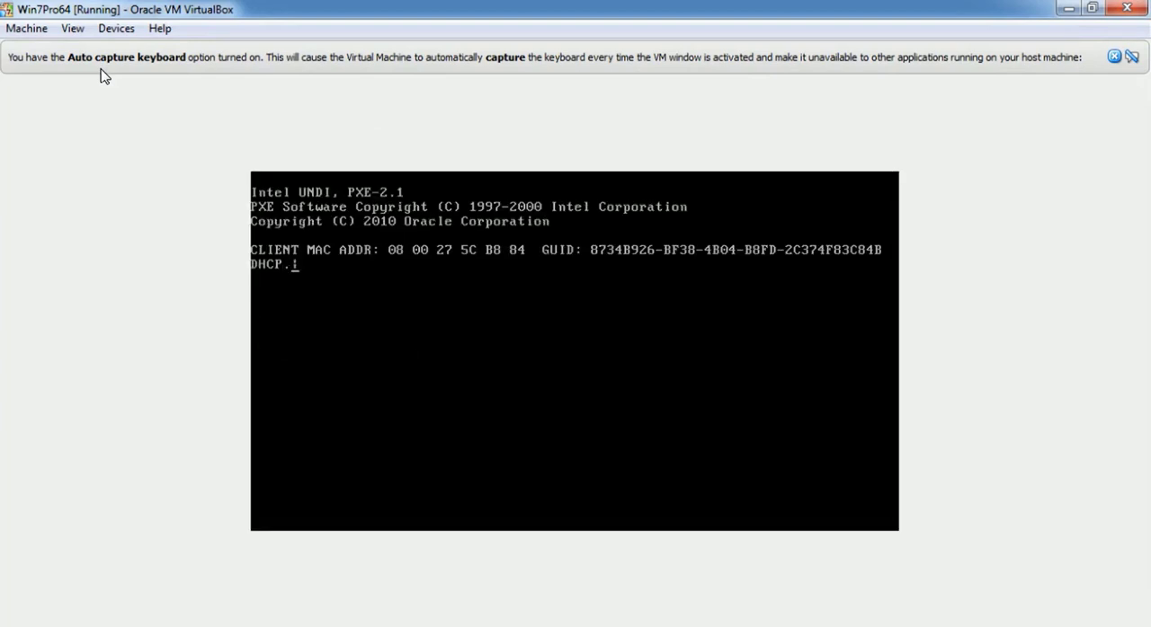
{"action": "key", "text": "F12"}
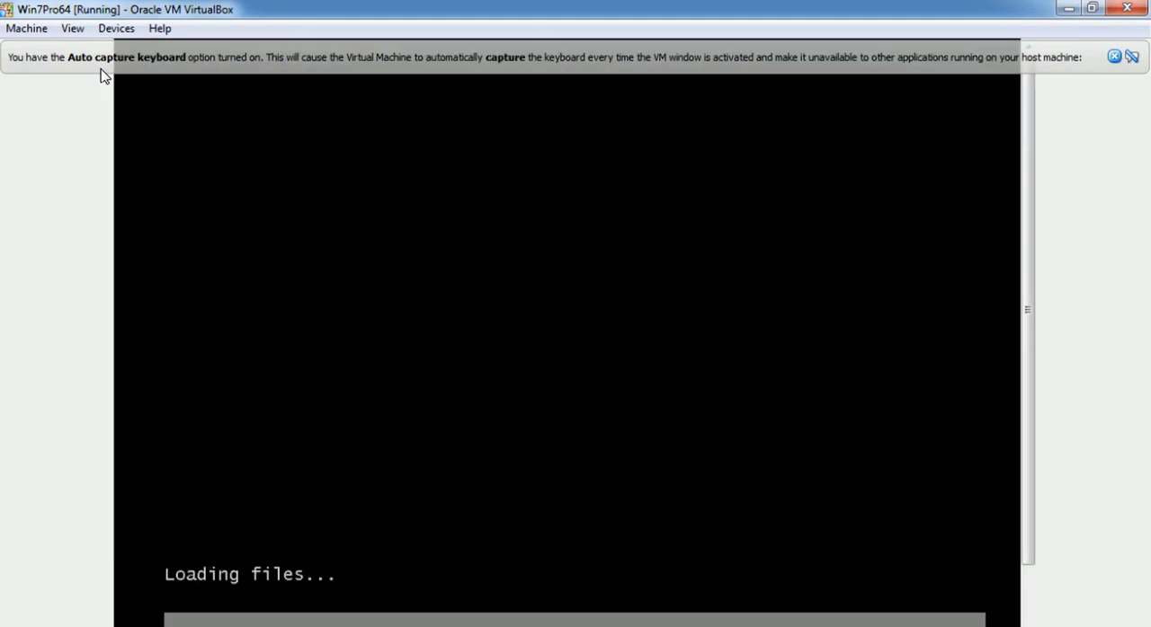
{"action": "left_click", "coordinate": [1113, 57]}
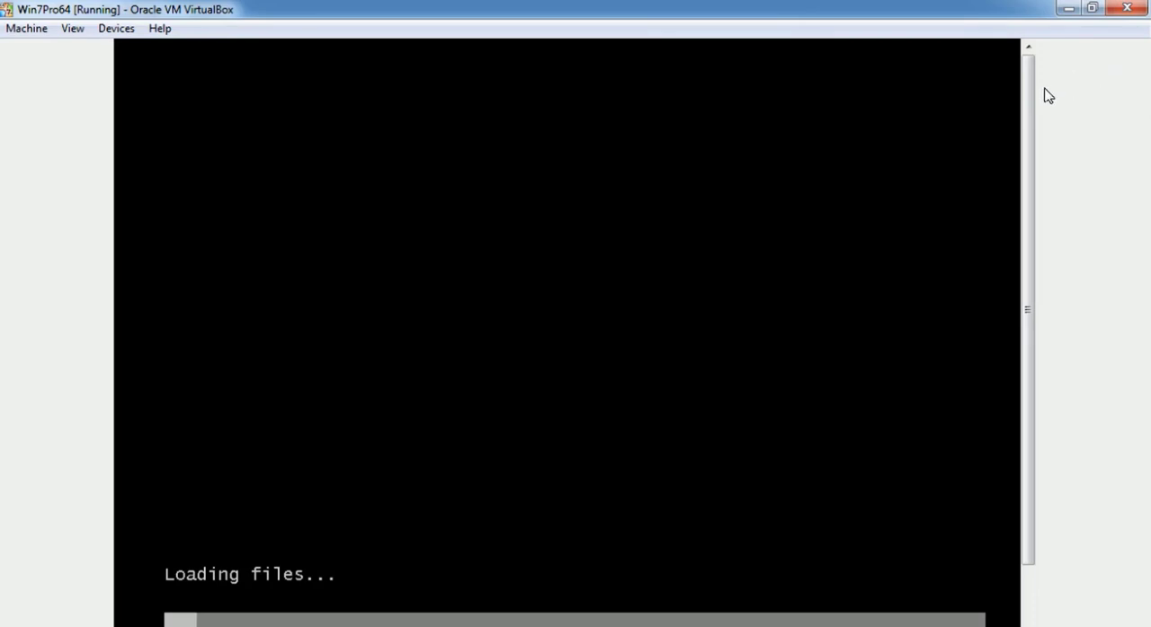
{"action": "left_click_drag", "start_coordinate": [1027, 101], "coordinate": [1049, 146]}
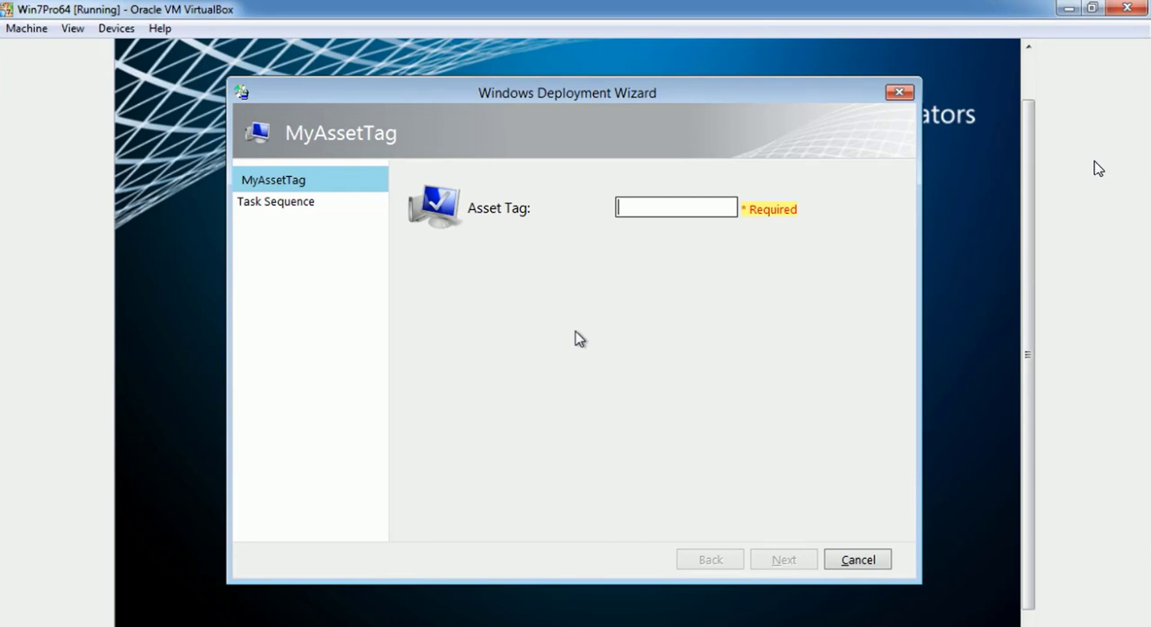
Enter asset tag 112367 in the deployment wizard and run the Windows 7x64 TS Testing task sequence from the x64 Win7 folder
{"action": "type", "text": "1"}
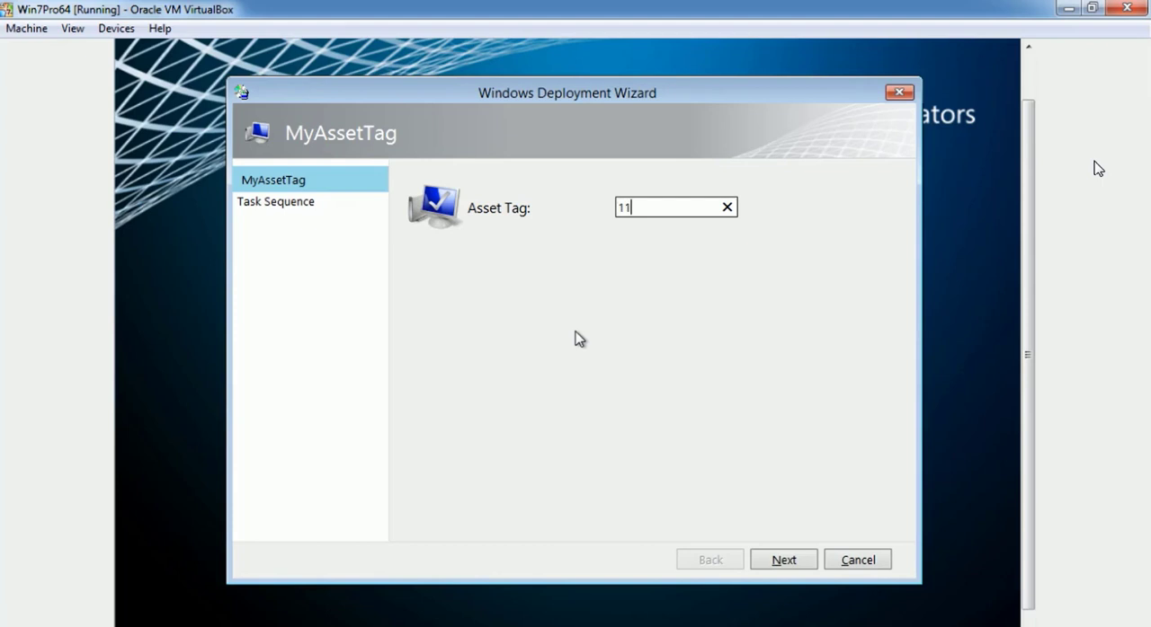
{"action": "type", "text": "2367"}
{"action": "left_click", "coordinate": [784, 561]}
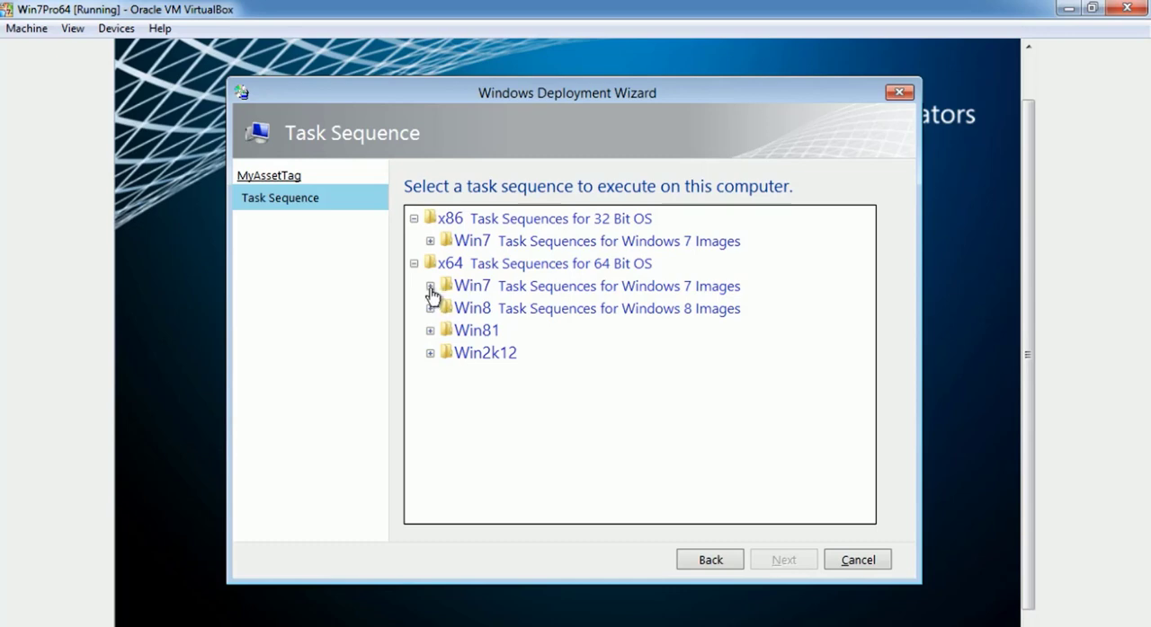
{"action": "left_click", "coordinate": [429, 286]}
{"action": "left_click", "coordinate": [447, 366]}
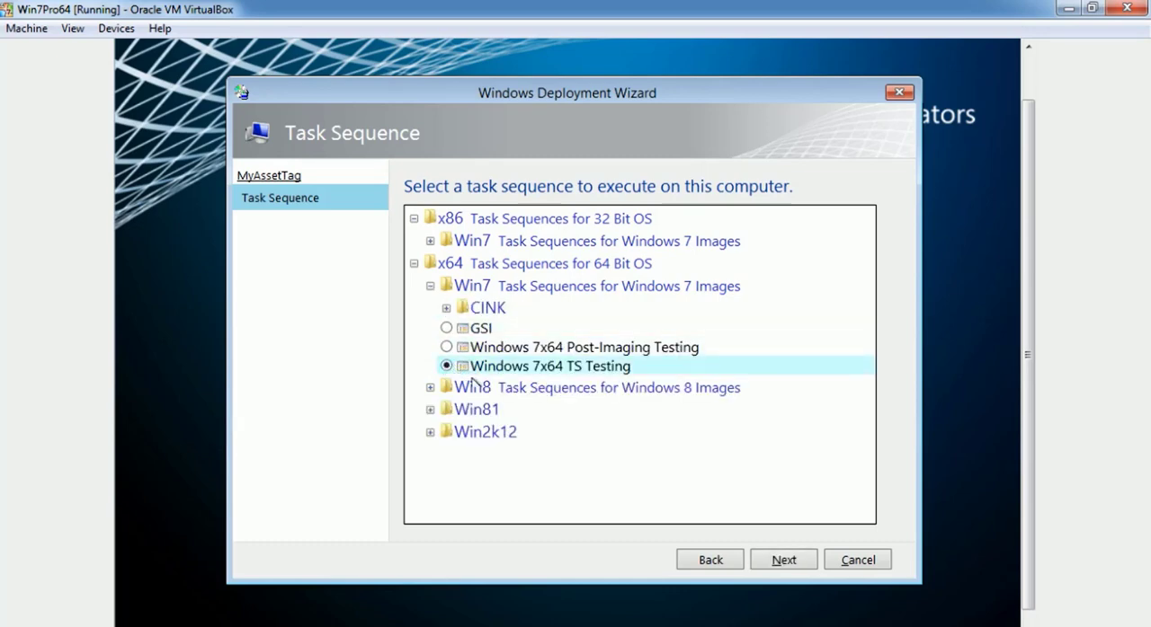
{"action": "left_click", "coordinate": [783, 561]}
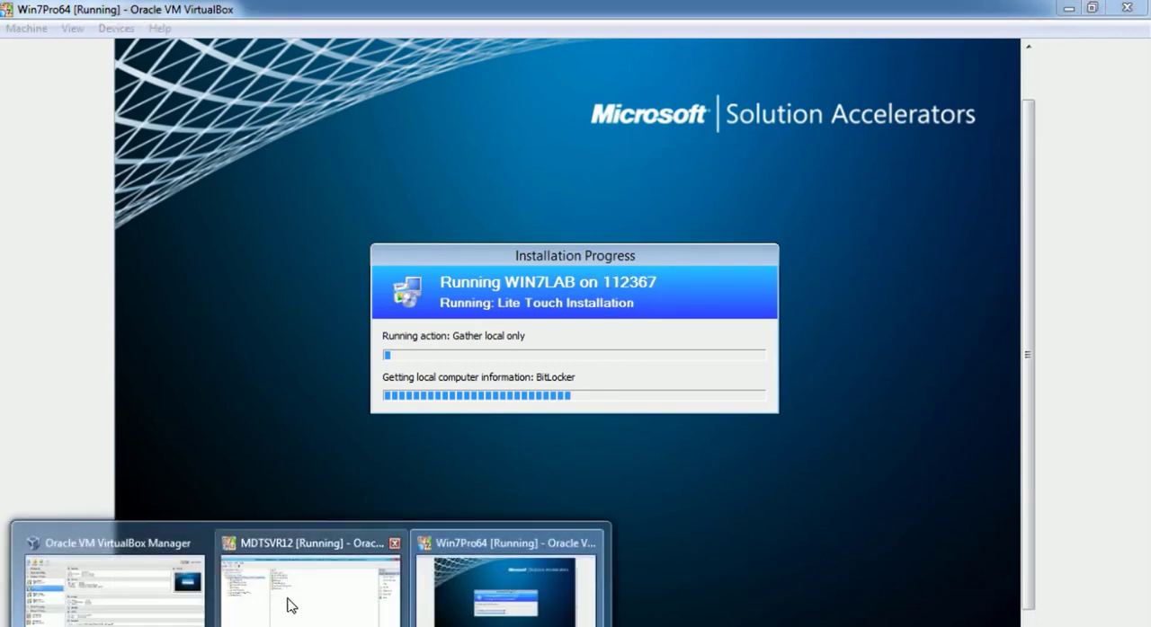
In the deployment share rules on MDTSVR12, correct the function name in the OSDComputerName value to uppercase LEFT
{"action": "left_click", "coordinate": [293, 605]}
{"action": "right_click", "coordinate": [242, 164]}
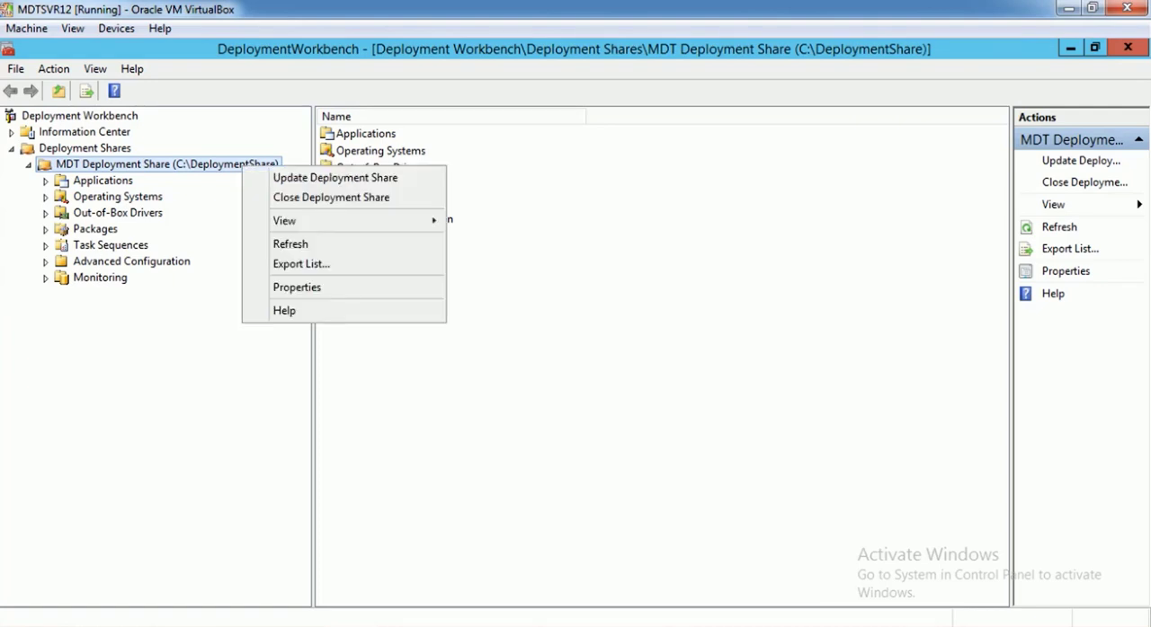
{"action": "left_click", "coordinate": [310, 286]}
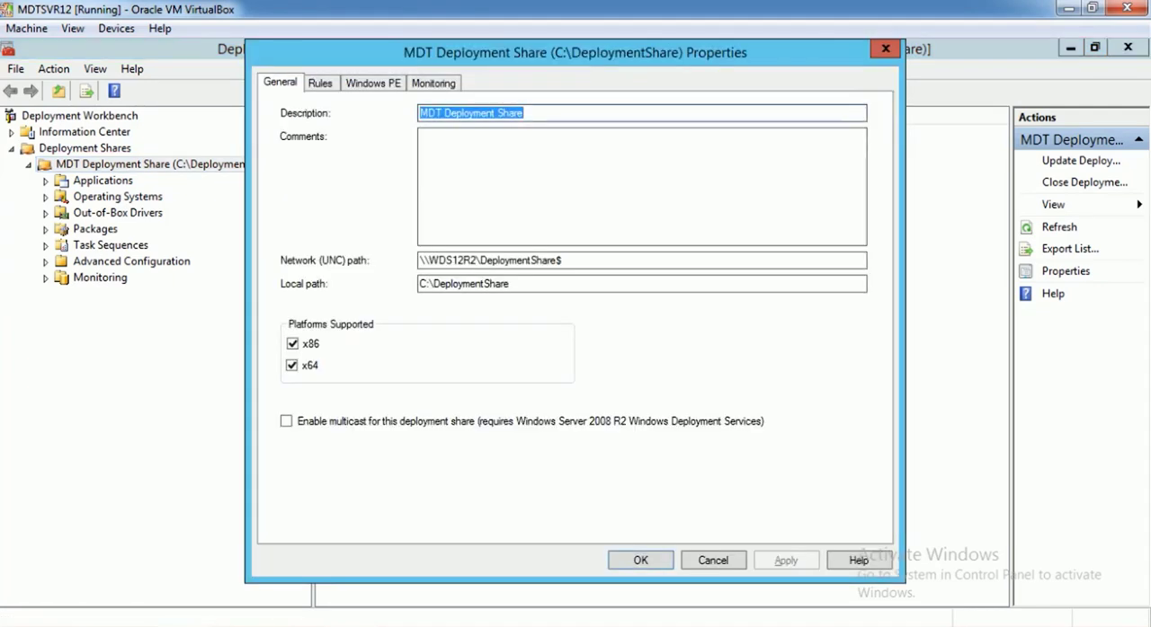
{"action": "left_click", "coordinate": [321, 82]}
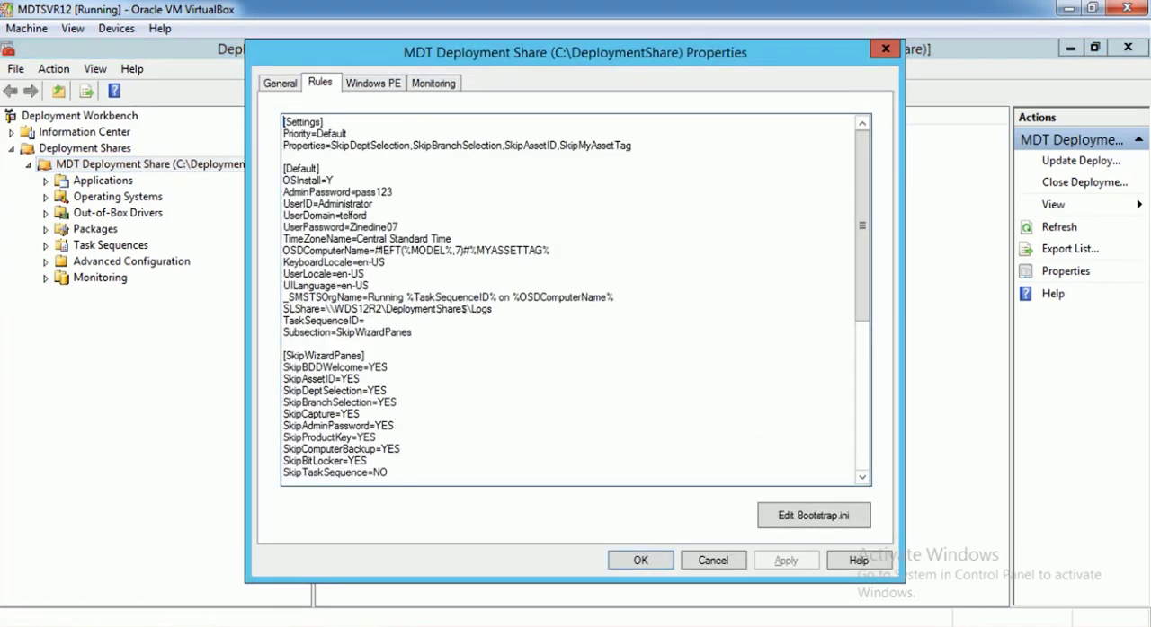
{"action": "left_click", "coordinate": [384, 250]}
{"action": "type", "text": "L"}
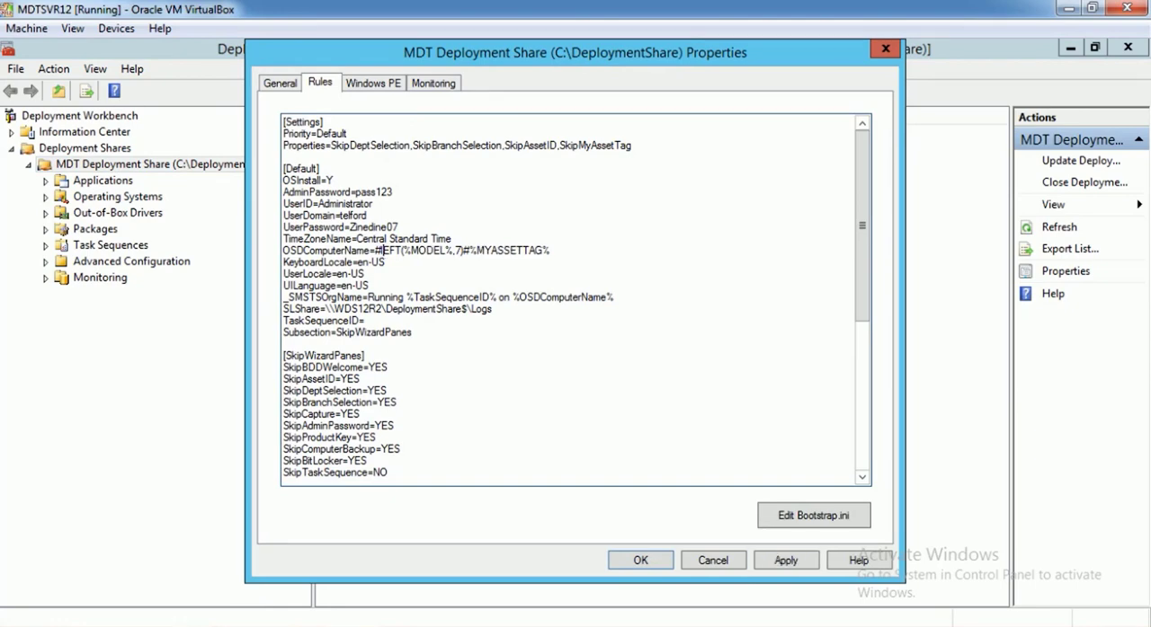
{"action": "type", "text": "L"}
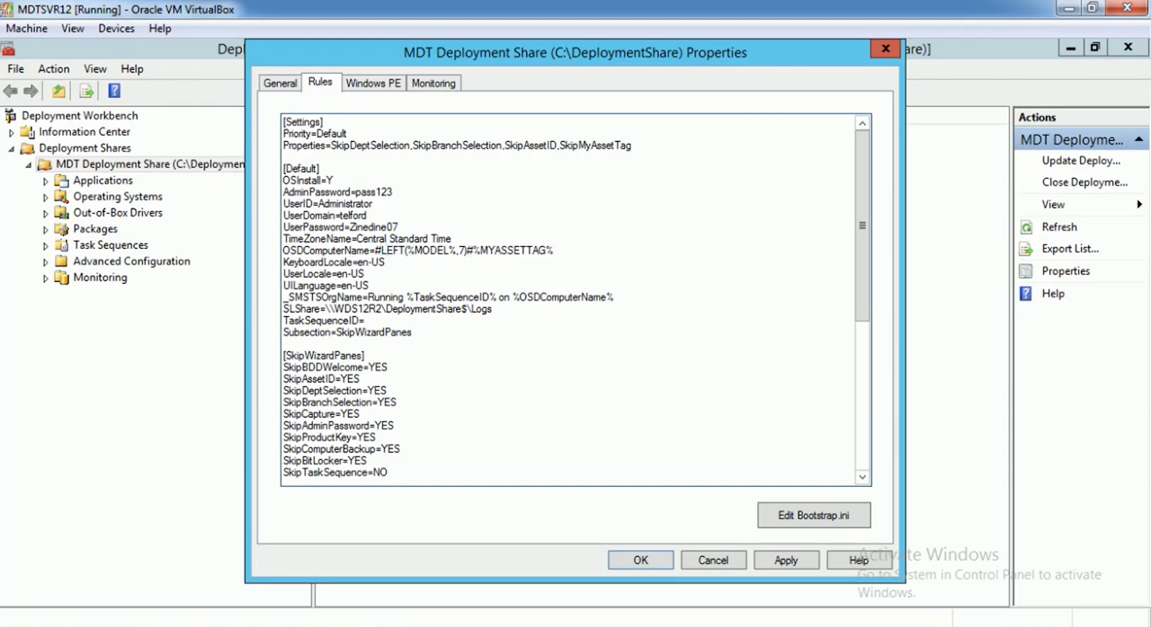
Enclose %MODEL% in double quotes within the LEFT function of the OSDComputerName value
{"action": "key", "text": "Right"}
{"action": "key", "text": "Right"}
{"action": "key", "text": "Right"}
{"action": "key", "text": "Right"}
{"action": "key", "text": "Right"}
{"action": "key", "text": "Right"}
{"action": "key", "text": "Right"}
{"action": "key", "text": "Right"}
{"action": "key", "text": "Right"}
{"action": "key", "text": "Right"}
{"action": "key", "text": "Right"}
{"action": "type", "text": "\""}
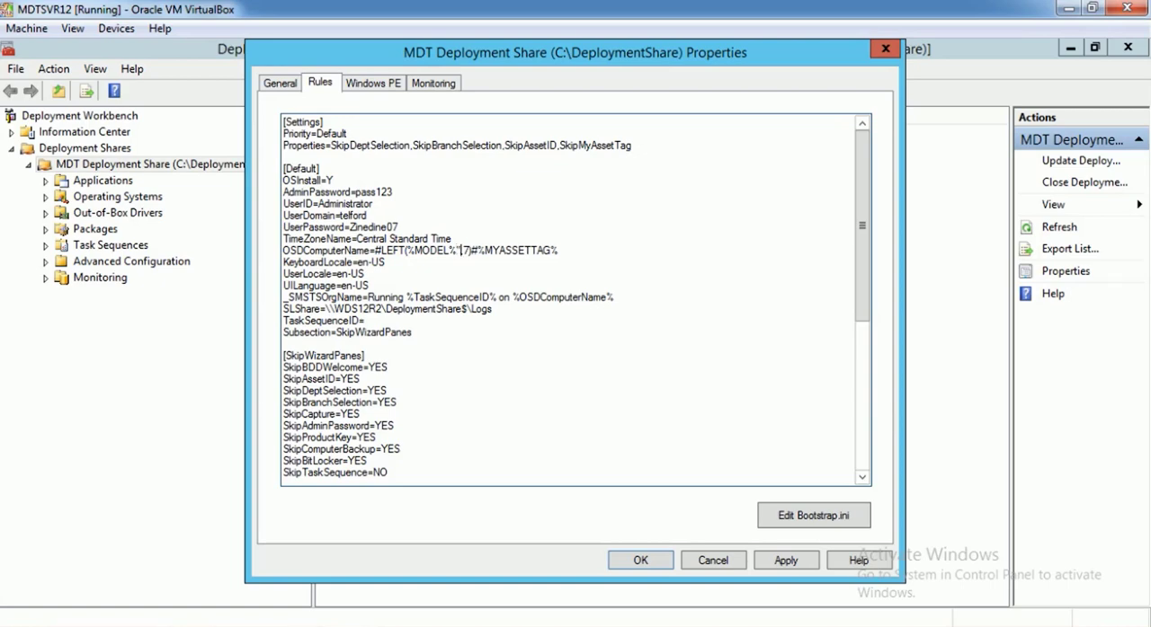
{"action": "key", "text": "Left"}
{"action": "key", "text": "Left"}
{"action": "key", "text": "Left"}
{"action": "key", "text": "Left"}
{"action": "key", "text": "Left"}
{"action": "key", "text": "Left"}
{"action": "key", "text": "Left"}
{"action": "key", "text": "Left"}
{"action": "key", "text": "Left"}
{"action": "key", "text": "Left"}
{"action": "key", "text": "Right"}
{"action": "key", "text": "Right"}
{"action": "type", "text": "\""}
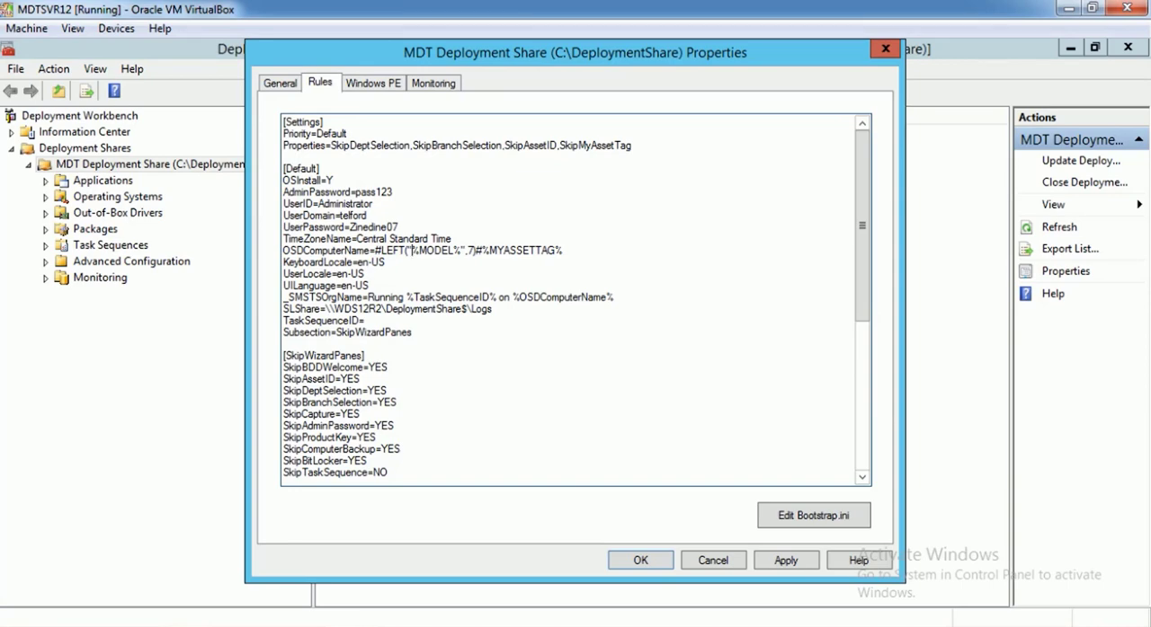
Apply and close the deployment share properties, and refresh the MDT deployment share
{"action": "left_click", "coordinate": [786, 560]}
{"action": "left_click", "coordinate": [640, 560]}
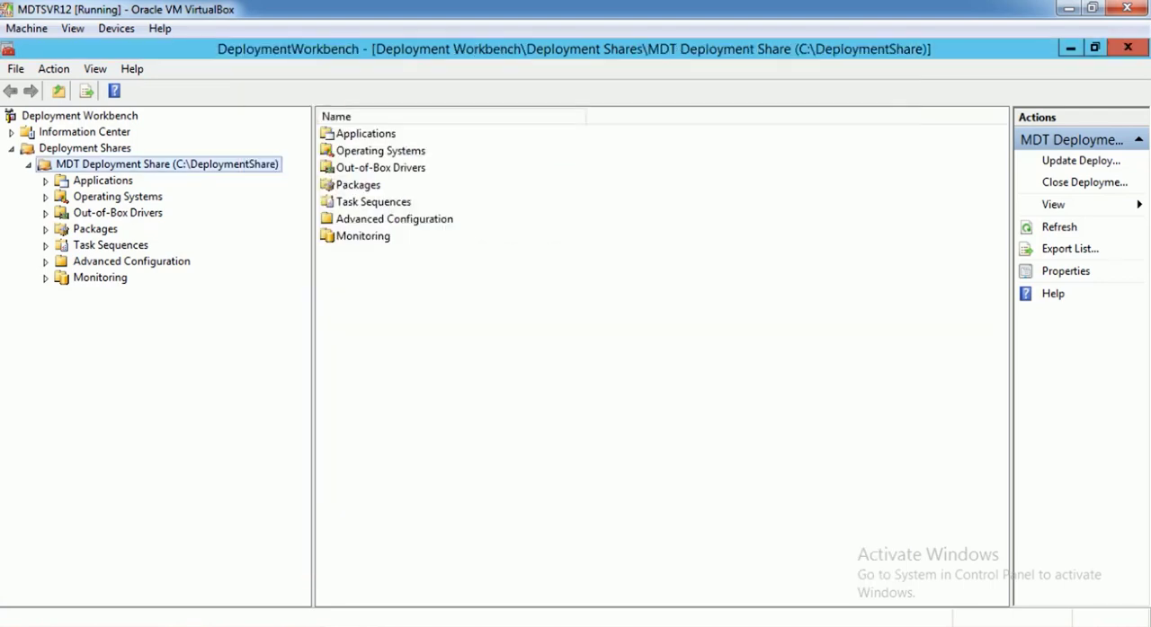
{"action": "right_click", "coordinate": [256, 162]}
{"action": "left_click", "coordinate": [297, 239]}
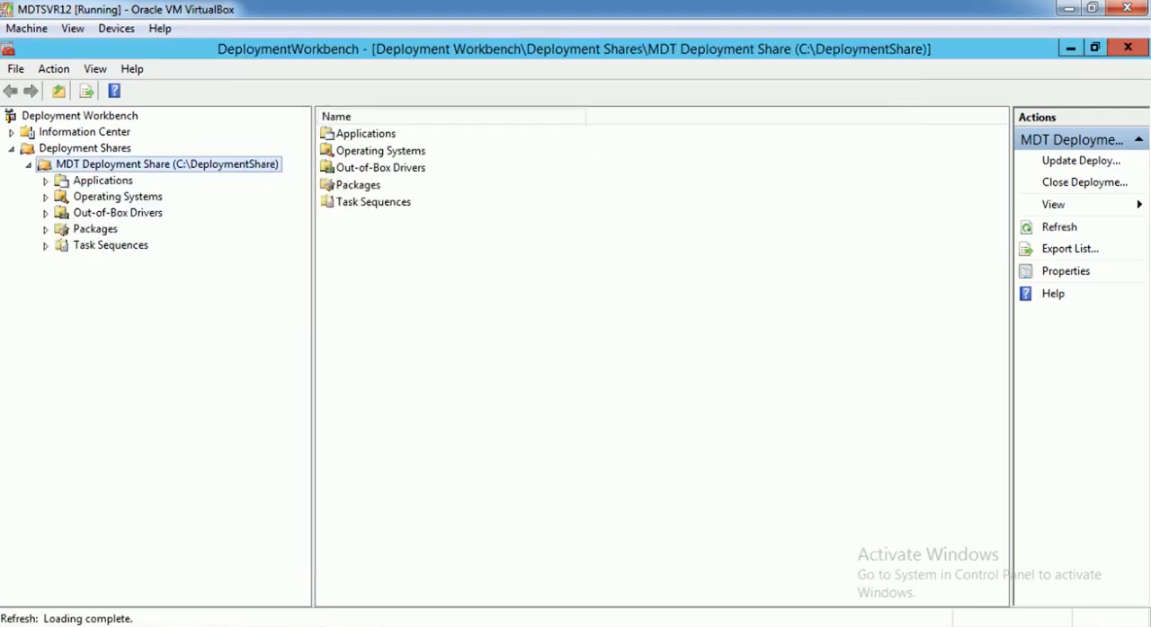
Switch to the Win7Pro64 virtual machine and power it off, ending its running installation
{"action": "left_click", "coordinate": [476, 593]}
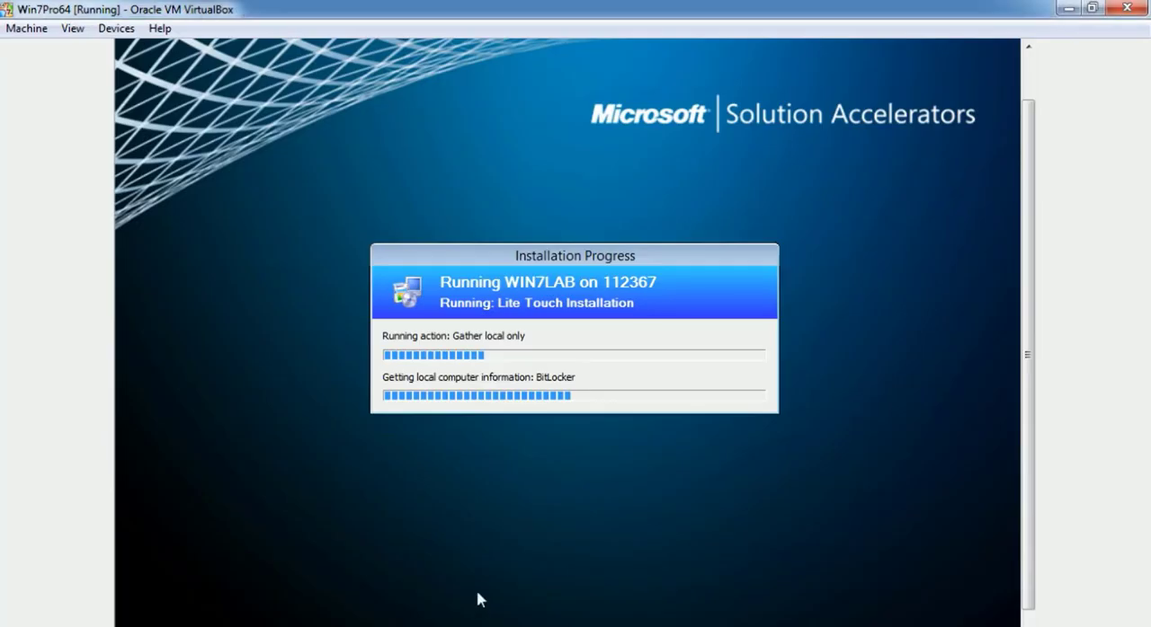
{"action": "left_click_drag", "start_coordinate": [1031, 134], "coordinate": [1030, 106]}
{"action": "left_click", "coordinate": [1126, 8]}
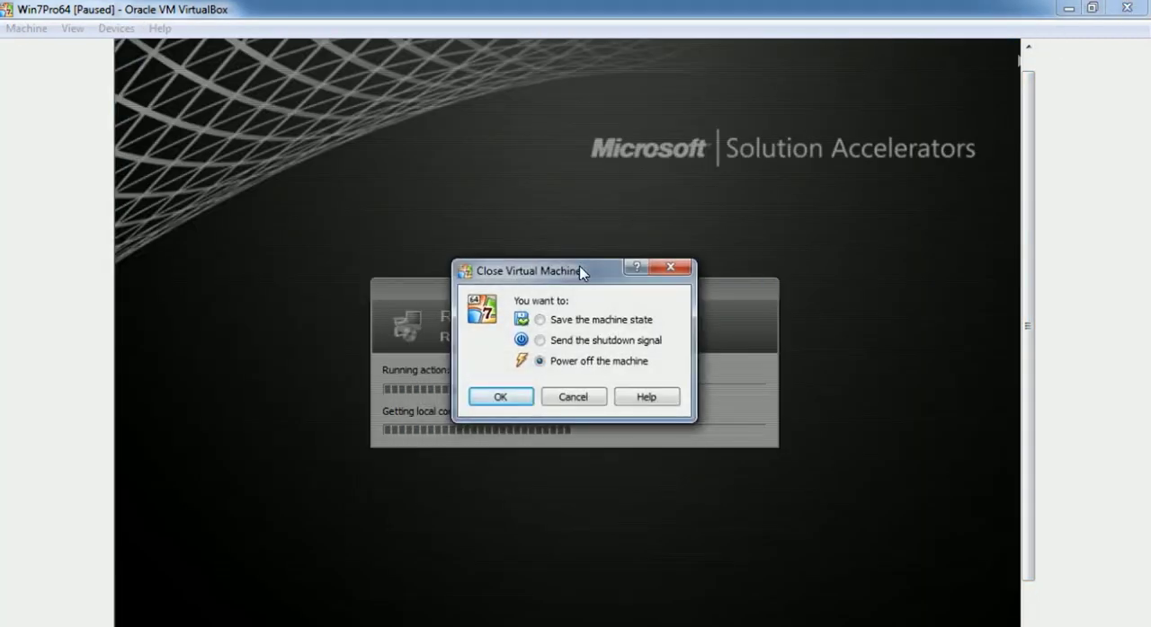
{"action": "left_click", "coordinate": [501, 396]}
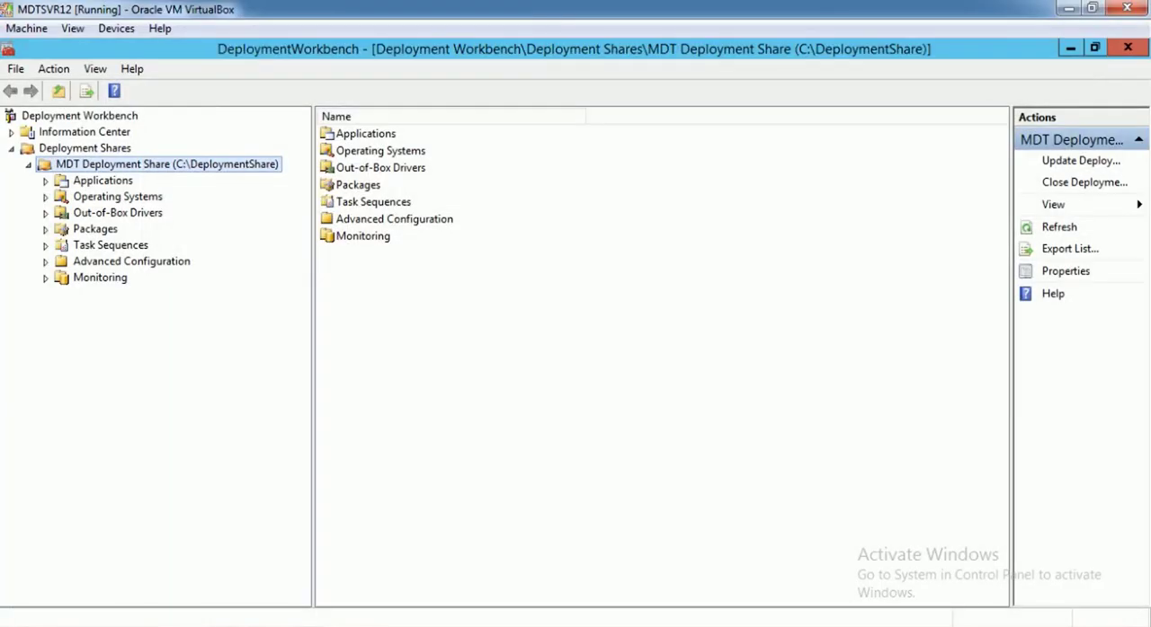
Start the Win7Testing virtual machine from the VirtualBox Manager
{"action": "mouse_move", "coordinate": [243, 620]}
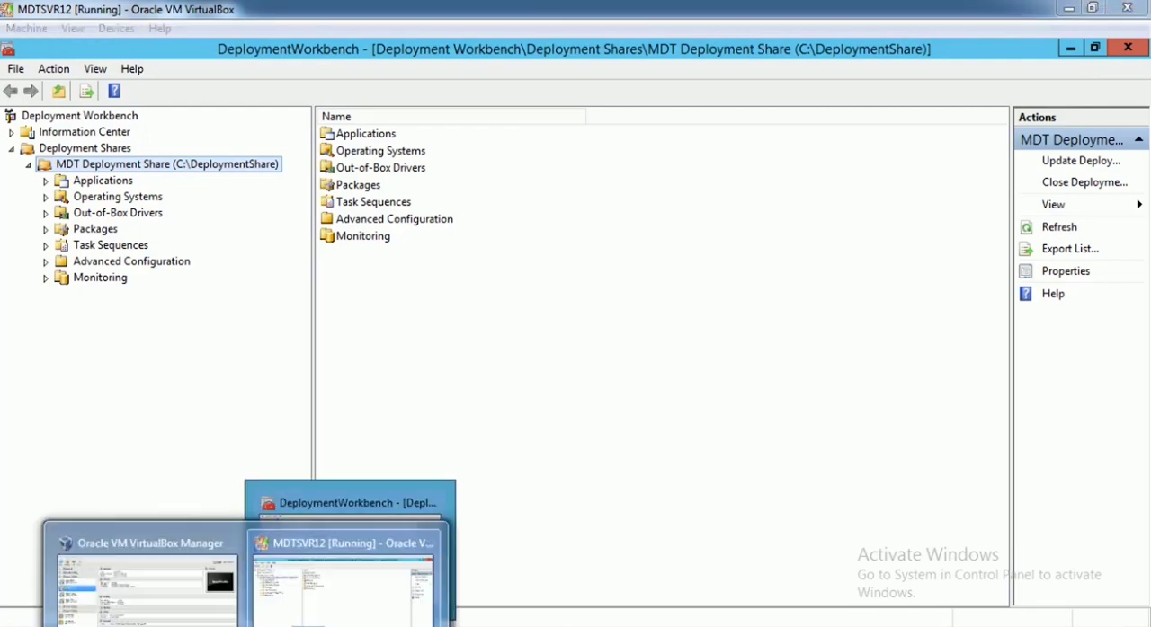
{"action": "left_click", "coordinate": [183, 605]}
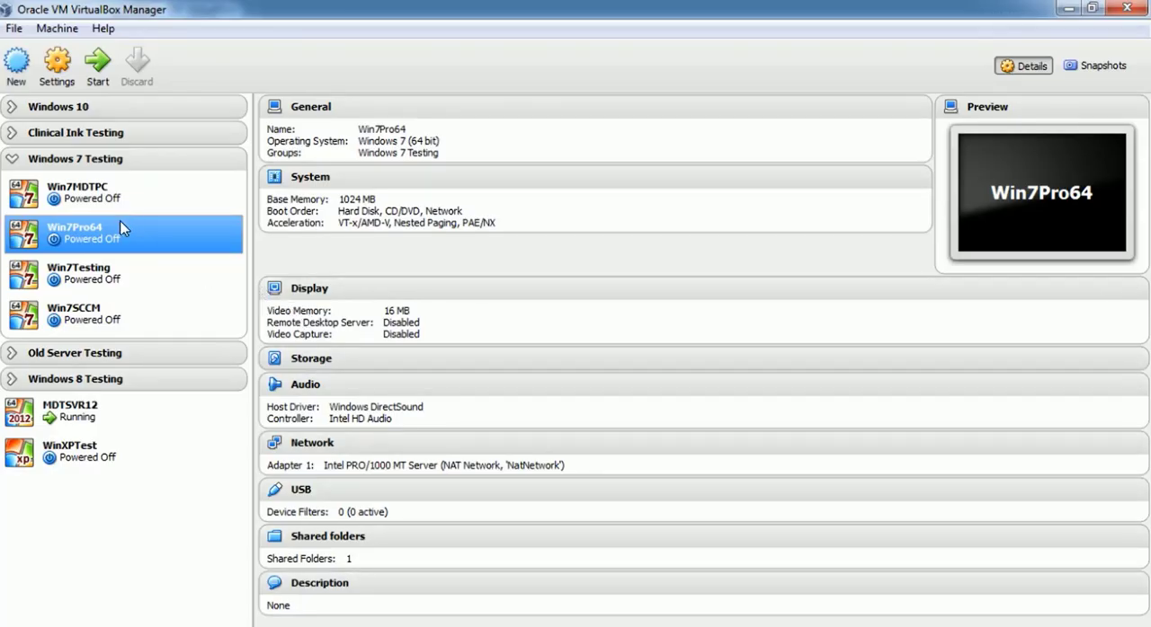
{"action": "left_click", "coordinate": [116, 310]}
{"action": "left_click", "coordinate": [119, 285]}
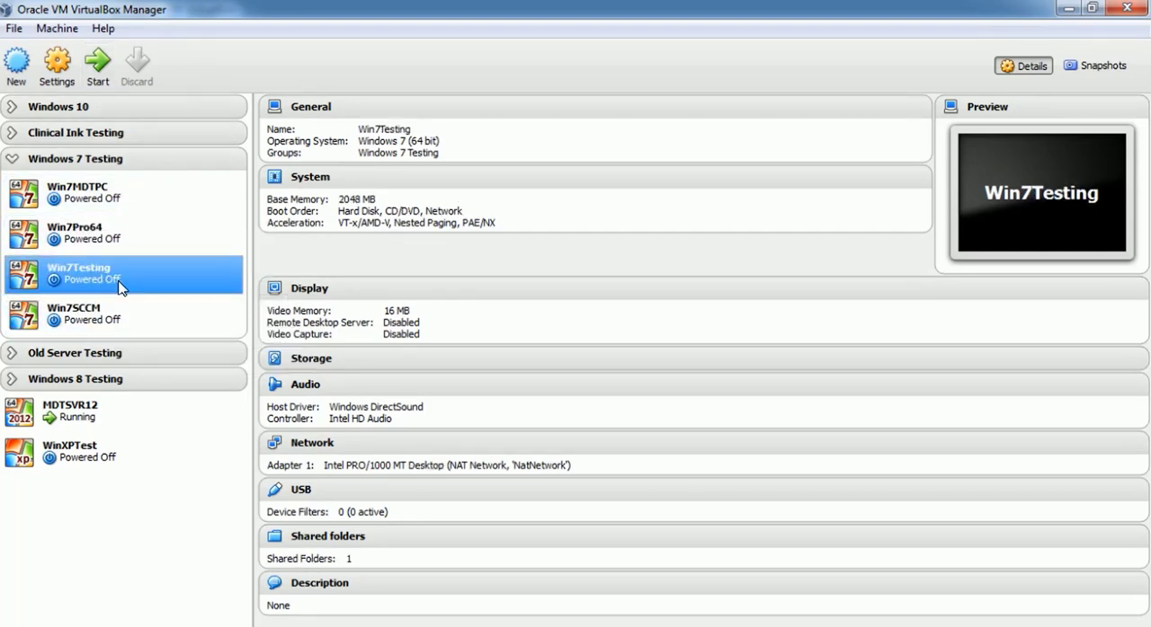
{"action": "left_click", "coordinate": [98, 63]}
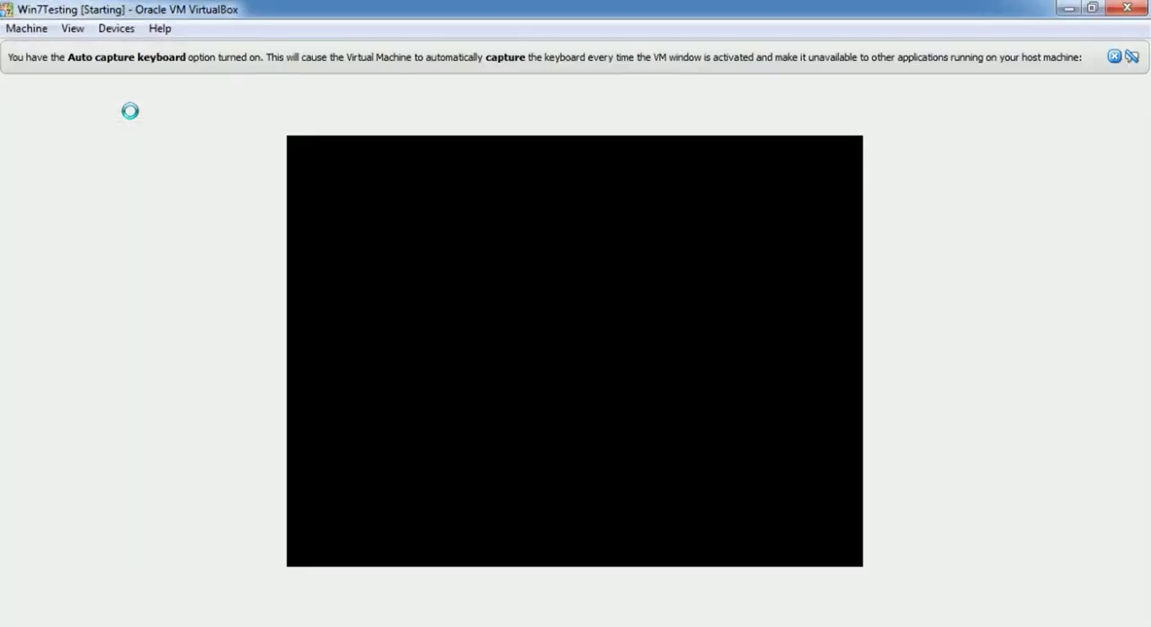
Boot Win7Testing from the network through PXE and dismiss the keyboard capture notice
{"action": "key", "text": "F12"}
{"action": "key", "text": "l"}
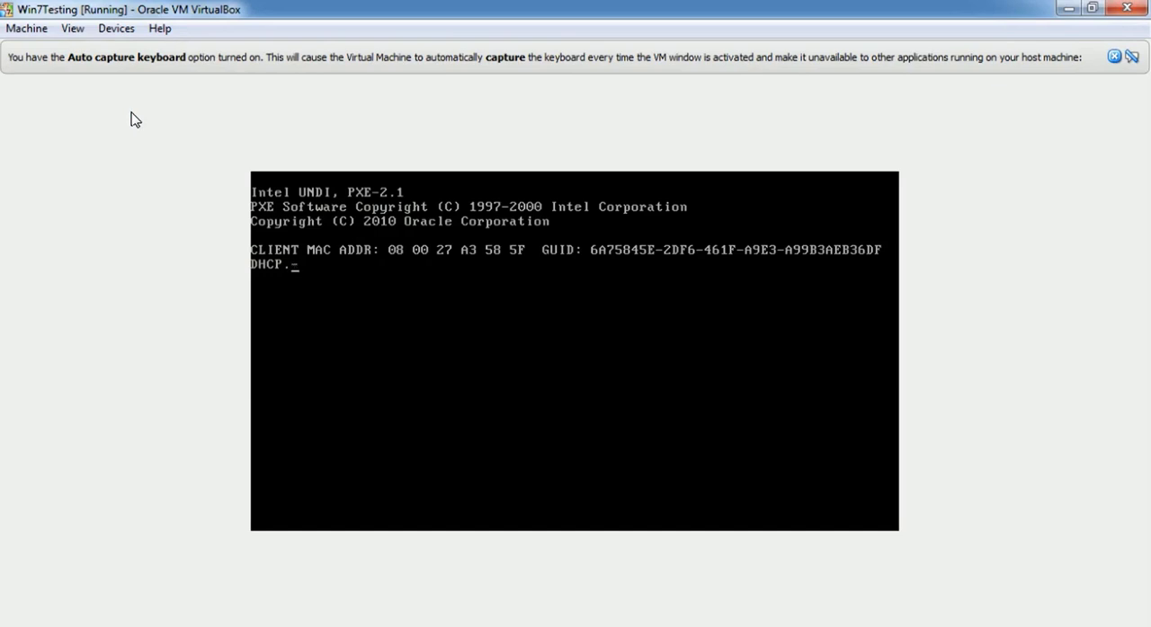
{"action": "key", "text": "F12"}
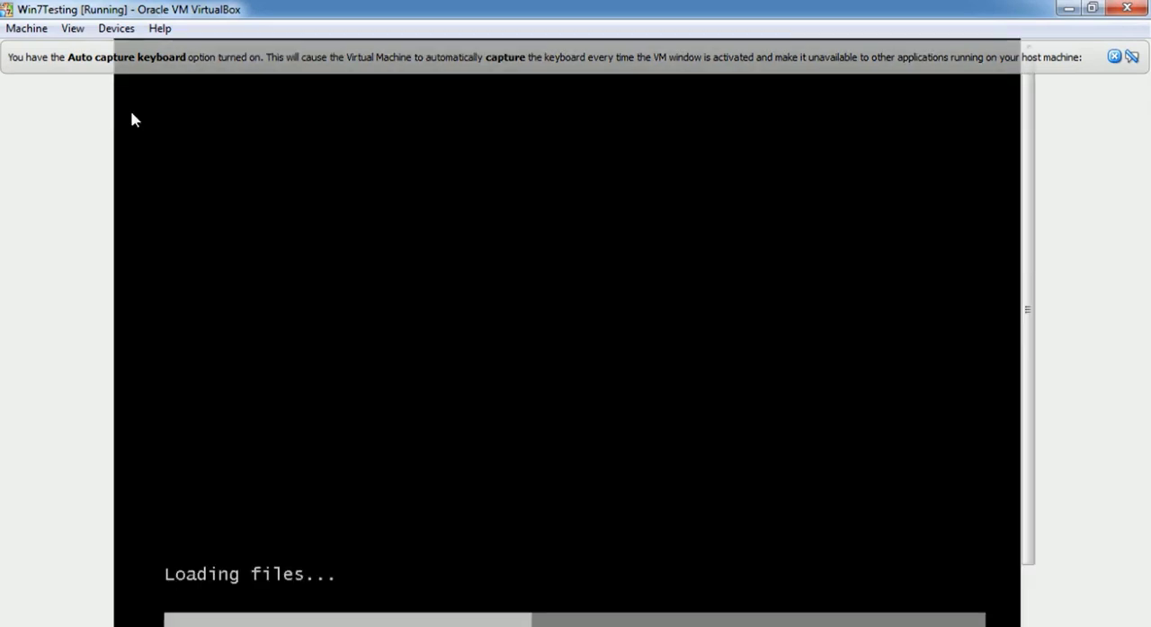
{"action": "left_click", "coordinate": [1115, 56]}
{"action": "scroll", "coordinate": [1026, 109], "scroll_direction": "down", "scroll_amount": 1}
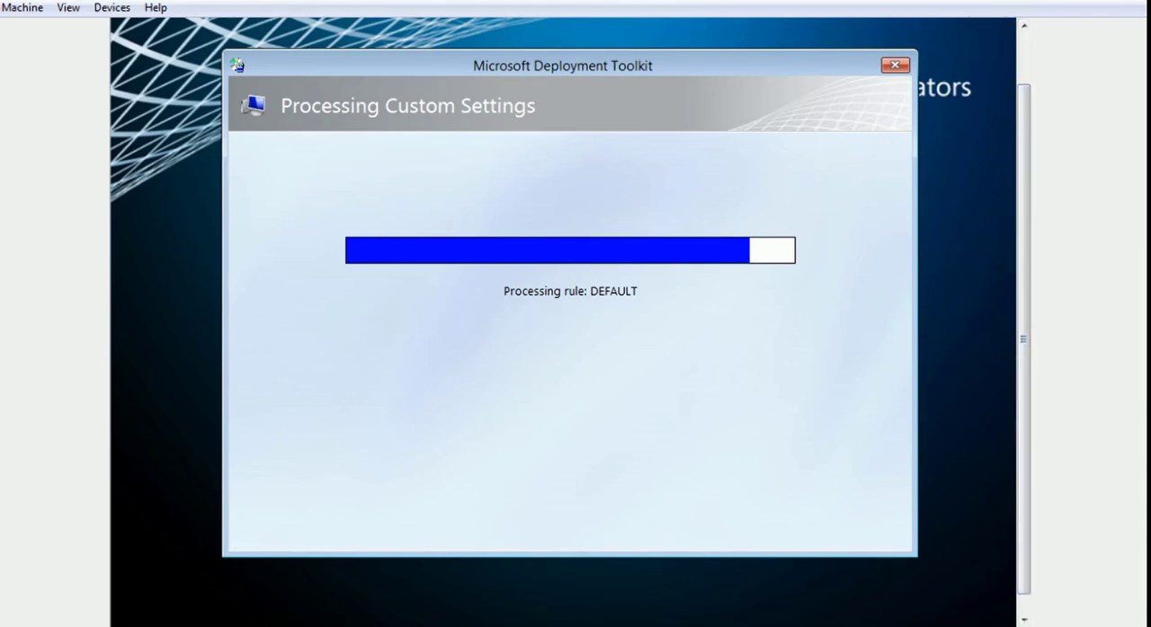
Switch to the MDTSVR12 machine and review the Default and SkipWizardPanes sections in the MDT deployment share rules, then close the properties
{"action": "left_click", "coordinate": [303, 603]}
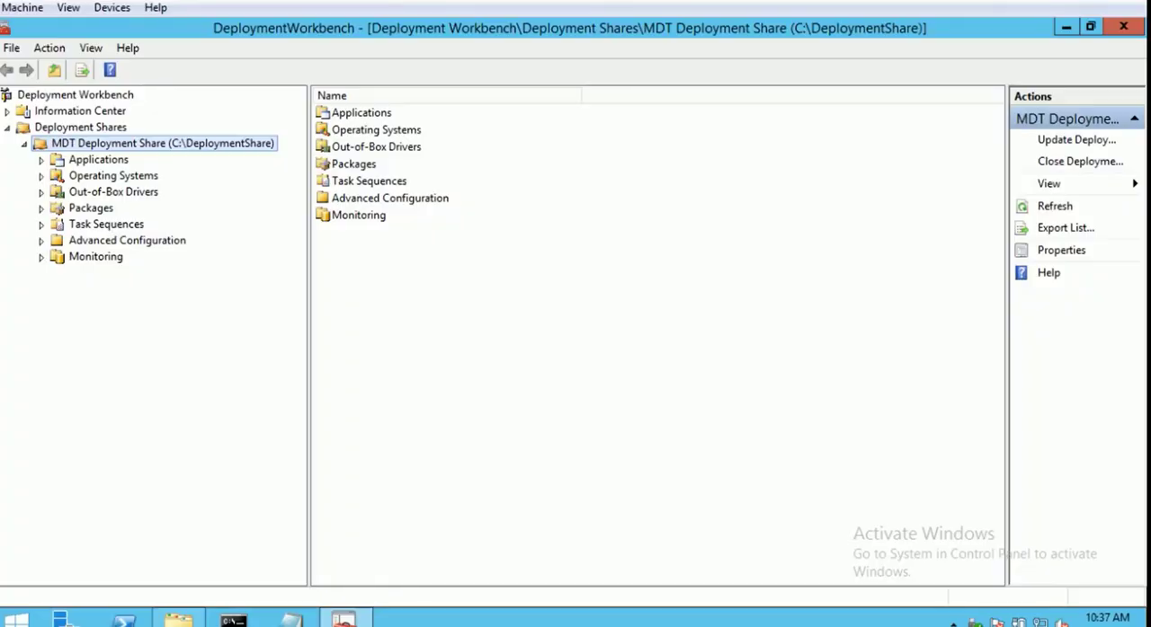
{"action": "right_click", "coordinate": [199, 141]}
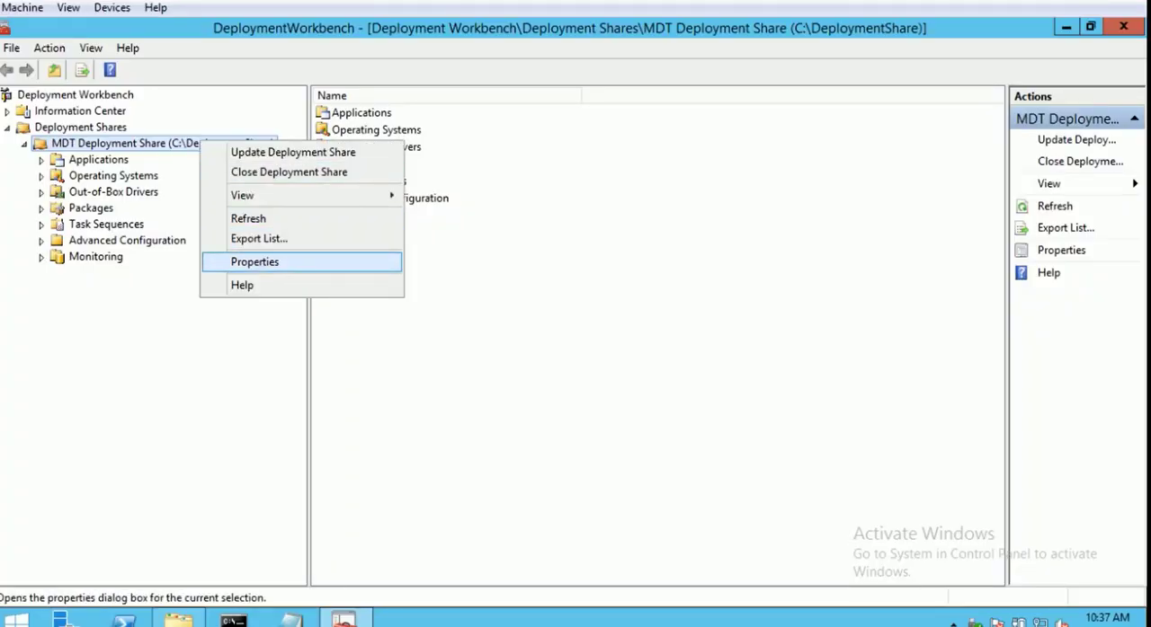
{"action": "left_click", "coordinate": [261, 260]}
{"action": "left_click", "coordinate": [316, 62]}
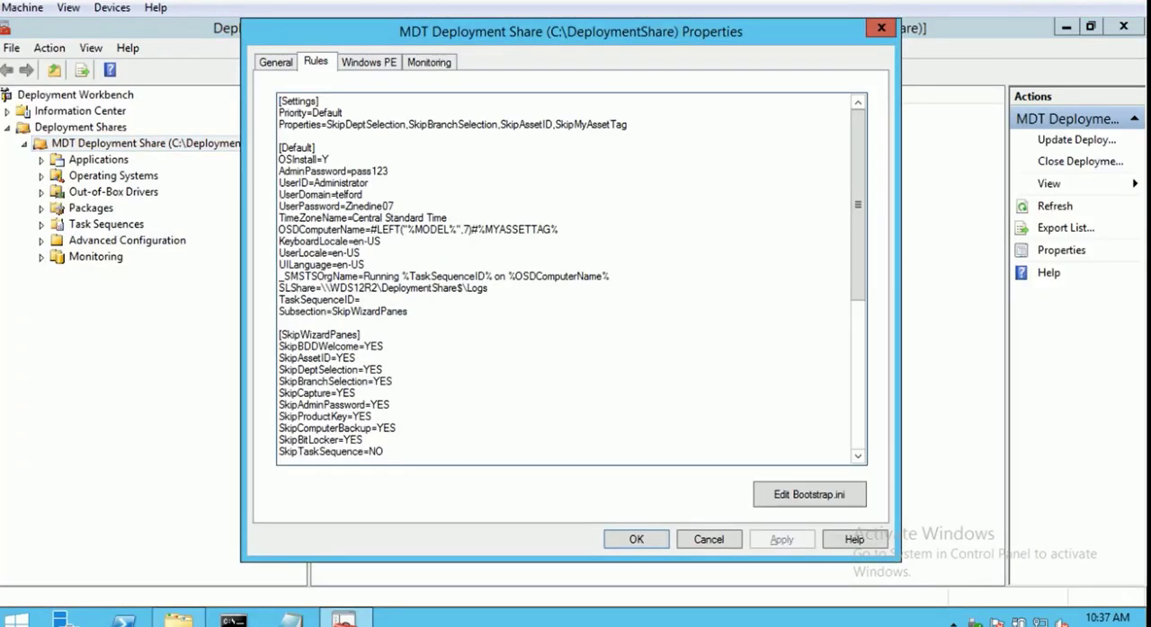
{"action": "left_click_drag", "start_coordinate": [278, 148], "coordinate": [314, 148]}
{"action": "scroll", "coordinate": [572, 279], "scroll_direction": "down", "scroll_amount": 5}
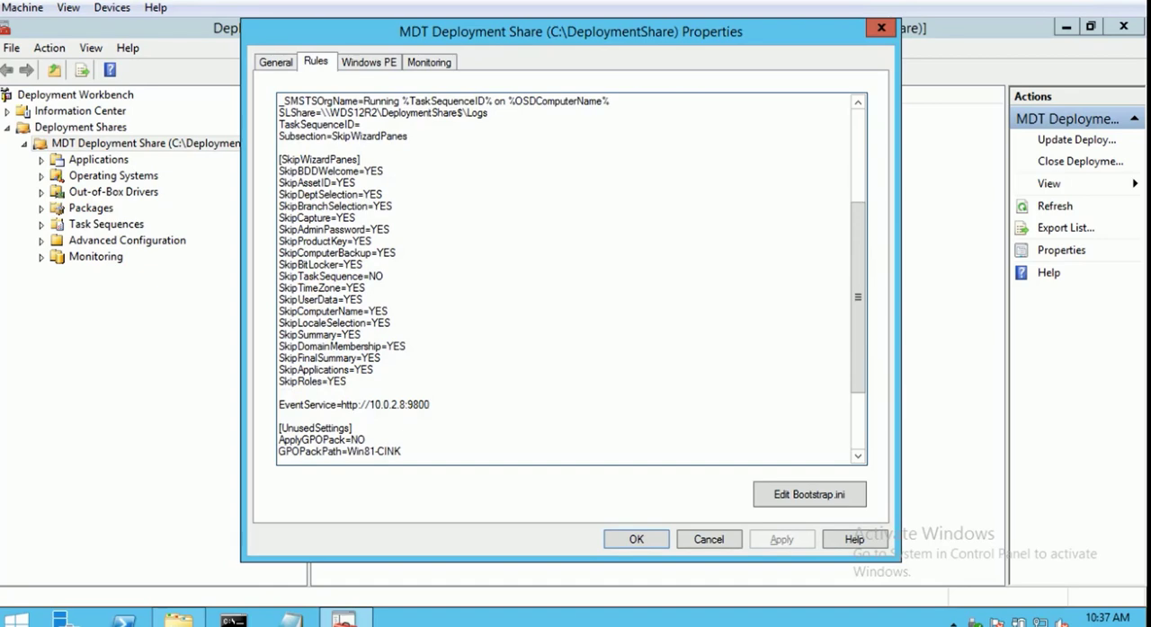
{"action": "scroll", "coordinate": [572, 279], "scroll_direction": "up", "scroll_amount": 2}
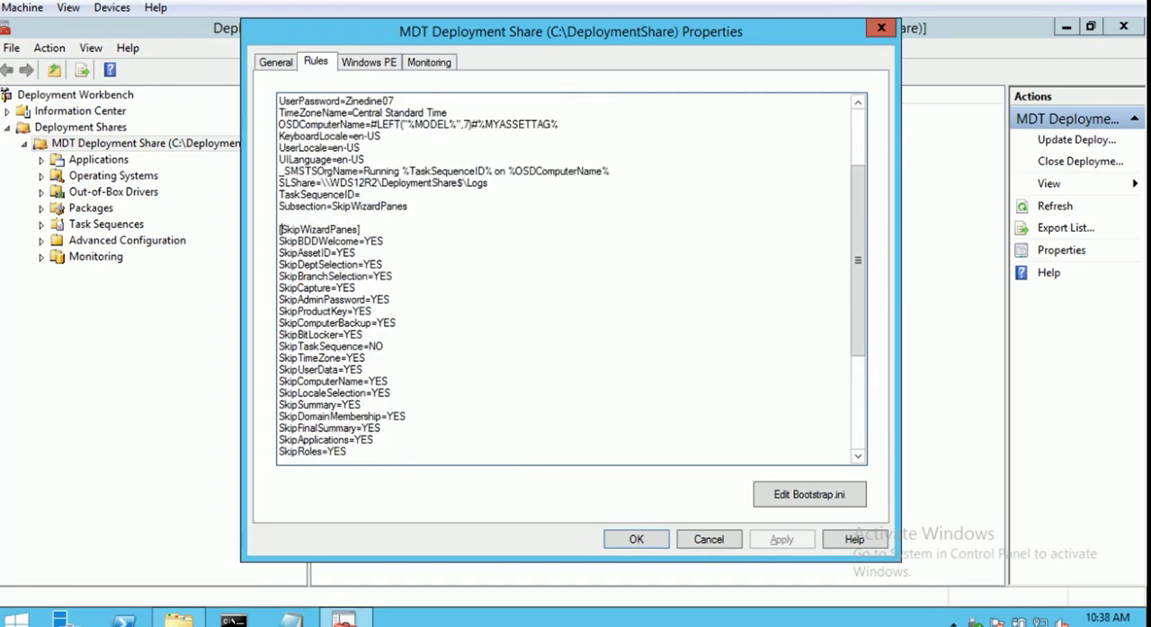
{"action": "left_click_drag", "start_coordinate": [279, 229], "coordinate": [381, 429]}
{"action": "scroll", "coordinate": [572, 278], "scroll_direction": "down", "scroll_amount": 3}
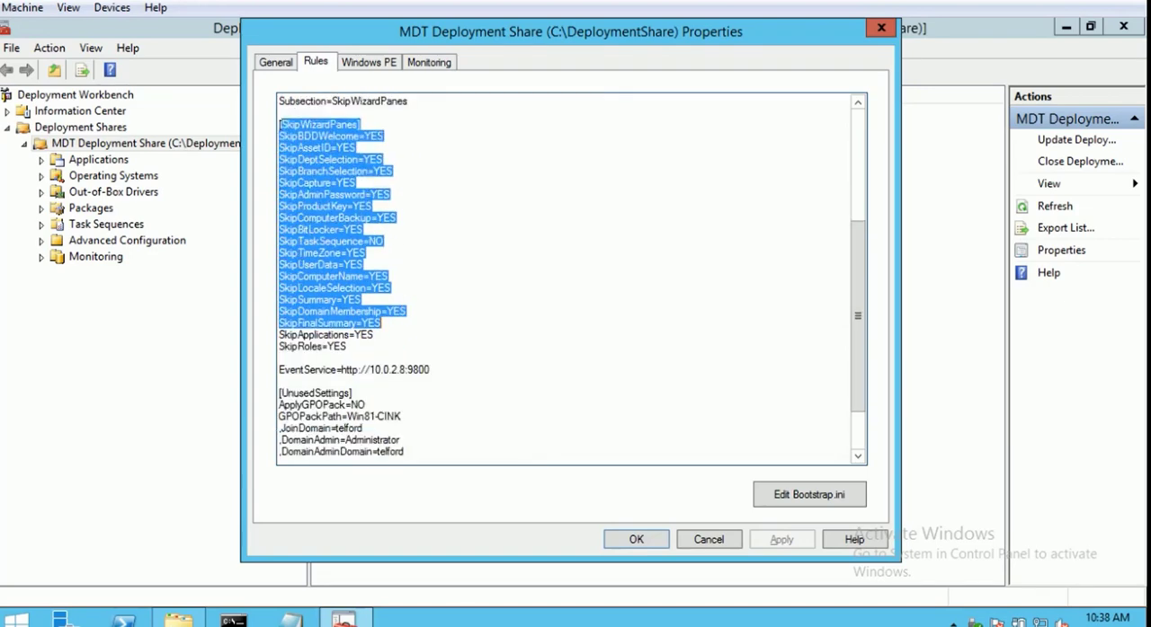
{"action": "scroll", "coordinate": [571, 279], "scroll_direction": "up", "scroll_amount": 4}
{"action": "left_click", "coordinate": [881, 28]}
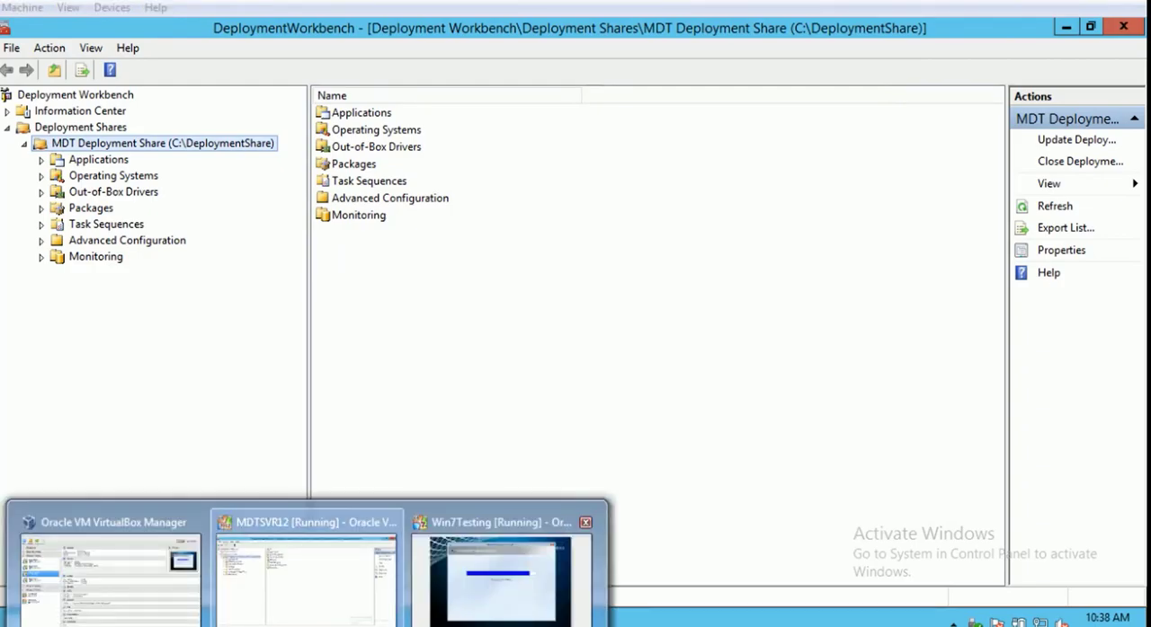
Switch to the Win7Testing virtual machine and submit 115553 as the asset tag in the Windows Deployment Wizard
{"action": "left_click", "coordinate": [506, 570]}
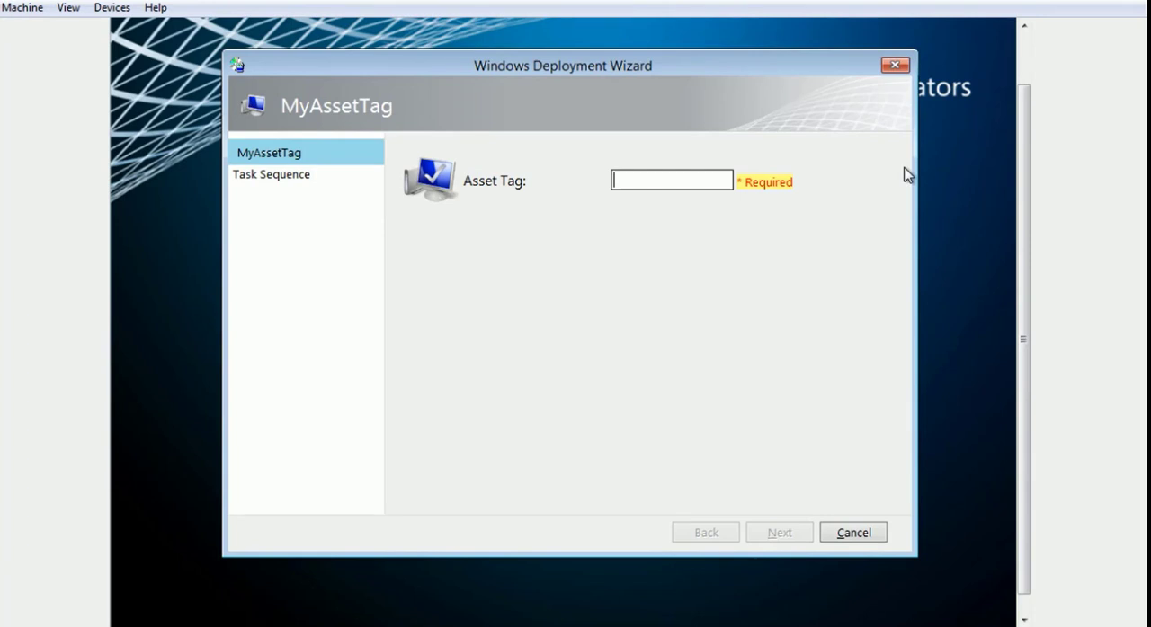
{"action": "type", "text": "1"}
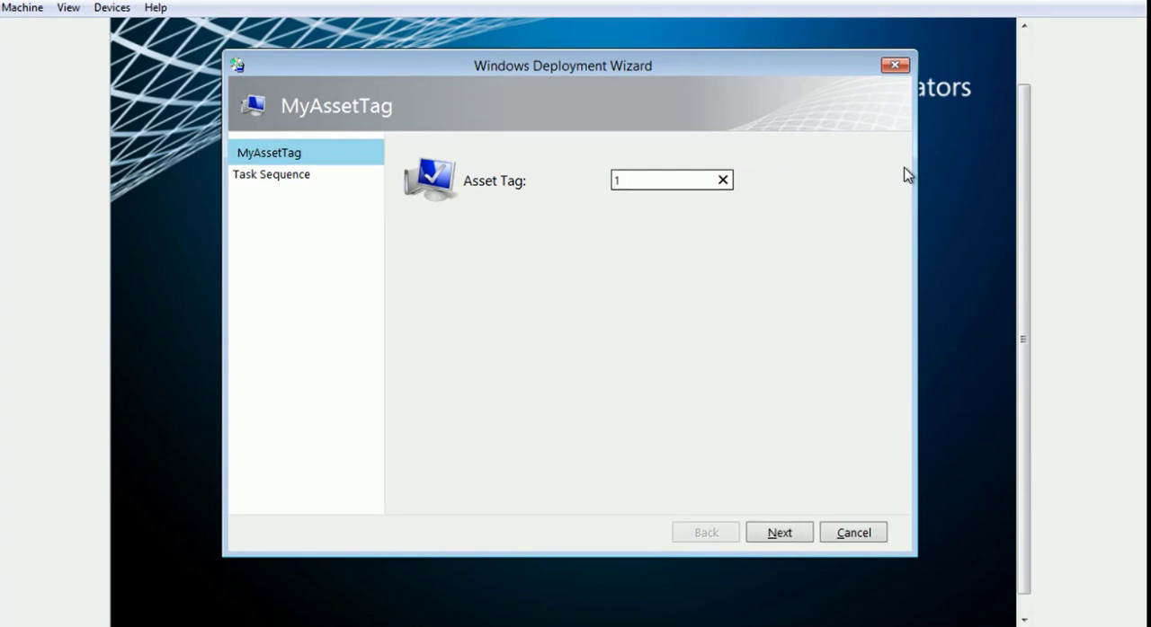
{"action": "type", "text": "15553"}
{"action": "left_click", "coordinate": [781, 533]}
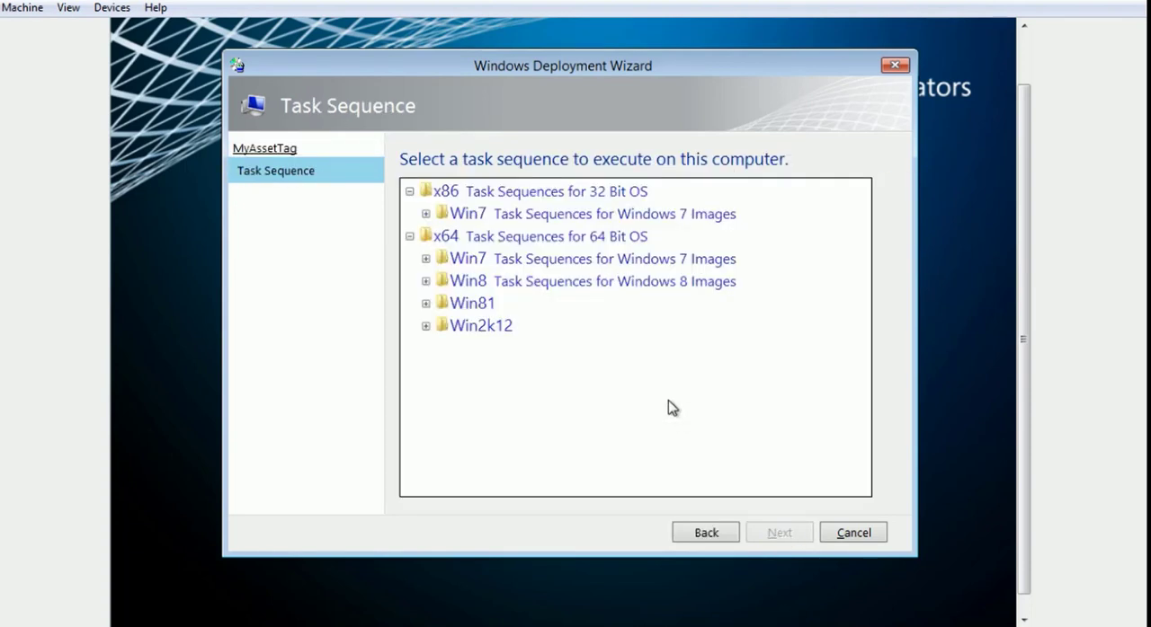
Choose the Windows 7x64 TS Testing task sequence from the x64 Win7 folder and start the deployment
{"action": "left_click", "coordinate": [426, 259]}
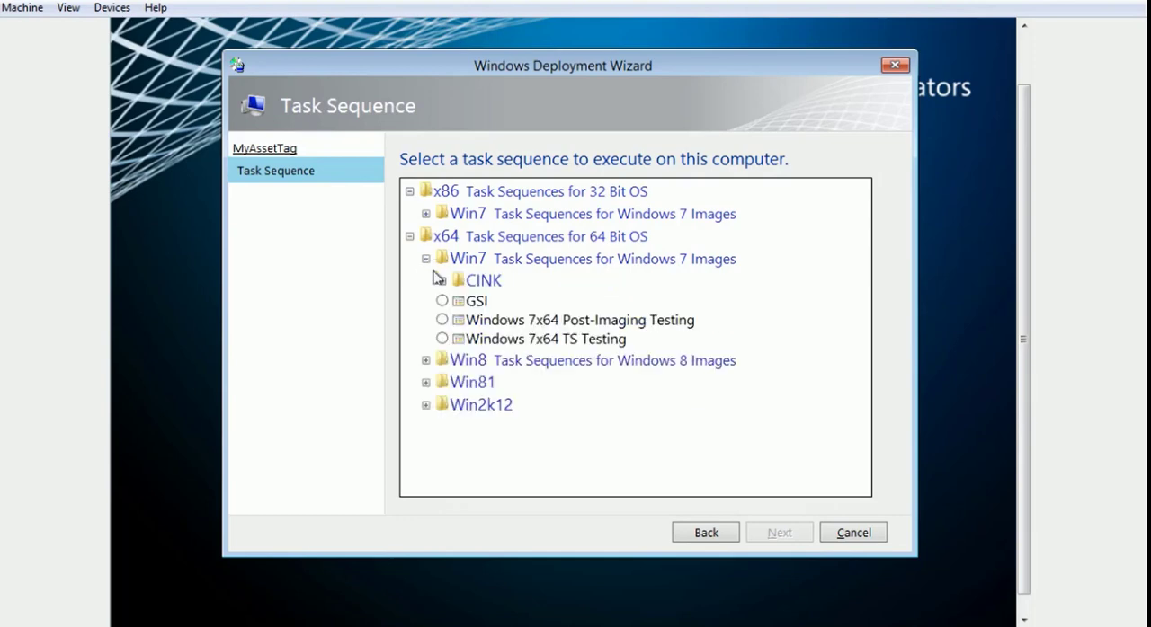
{"action": "left_click", "coordinate": [441, 338]}
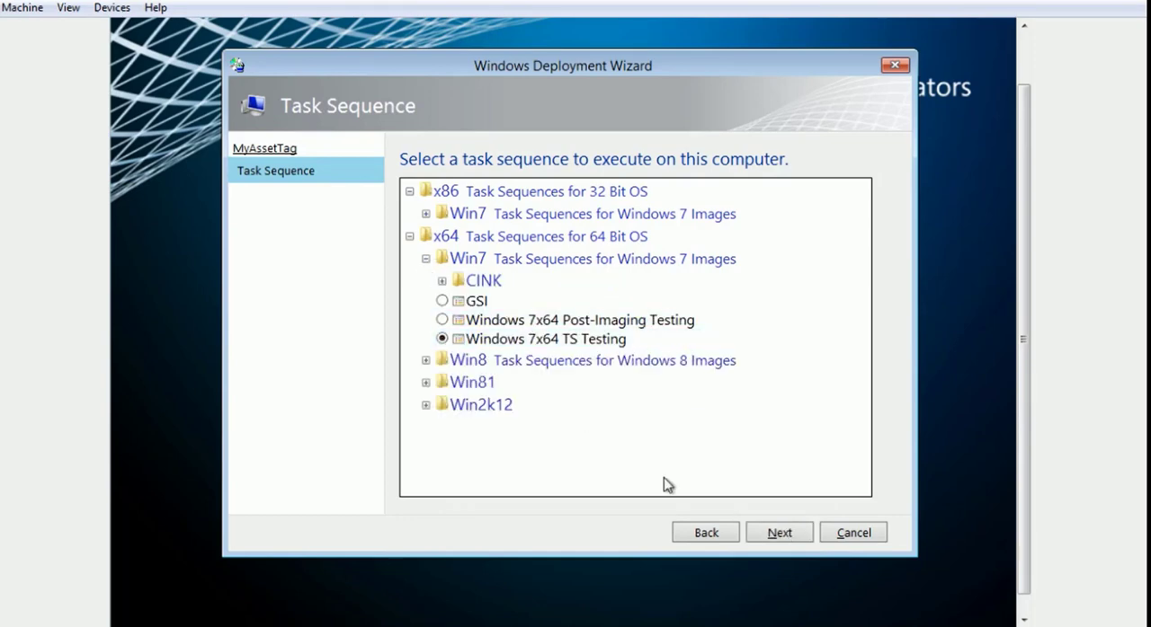
{"action": "left_click", "coordinate": [762, 533]}
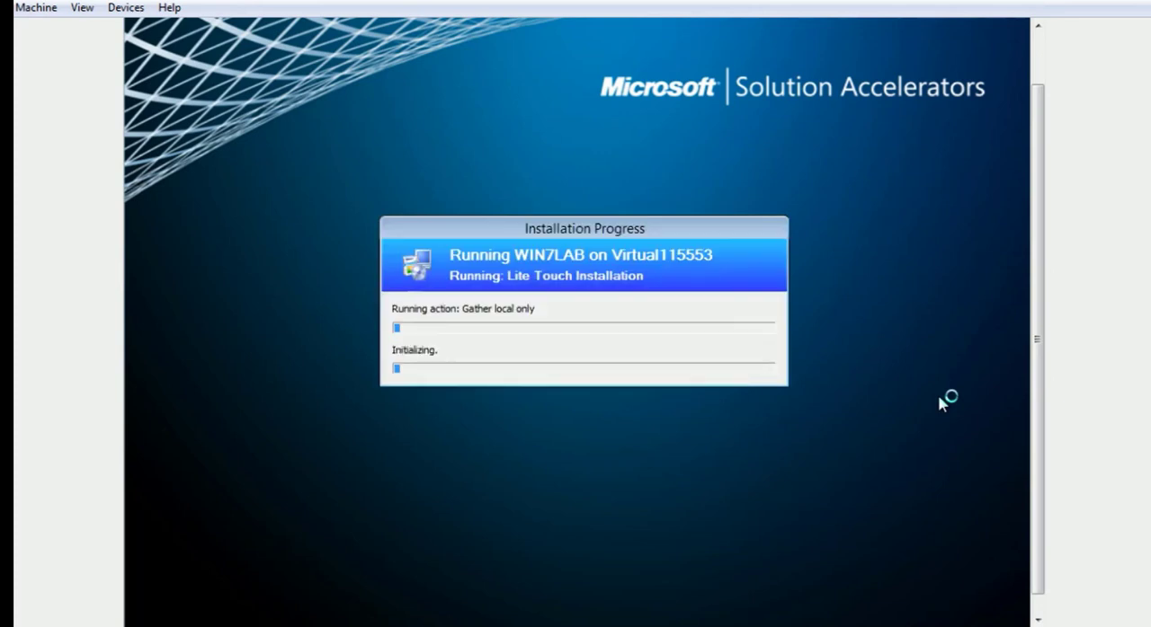